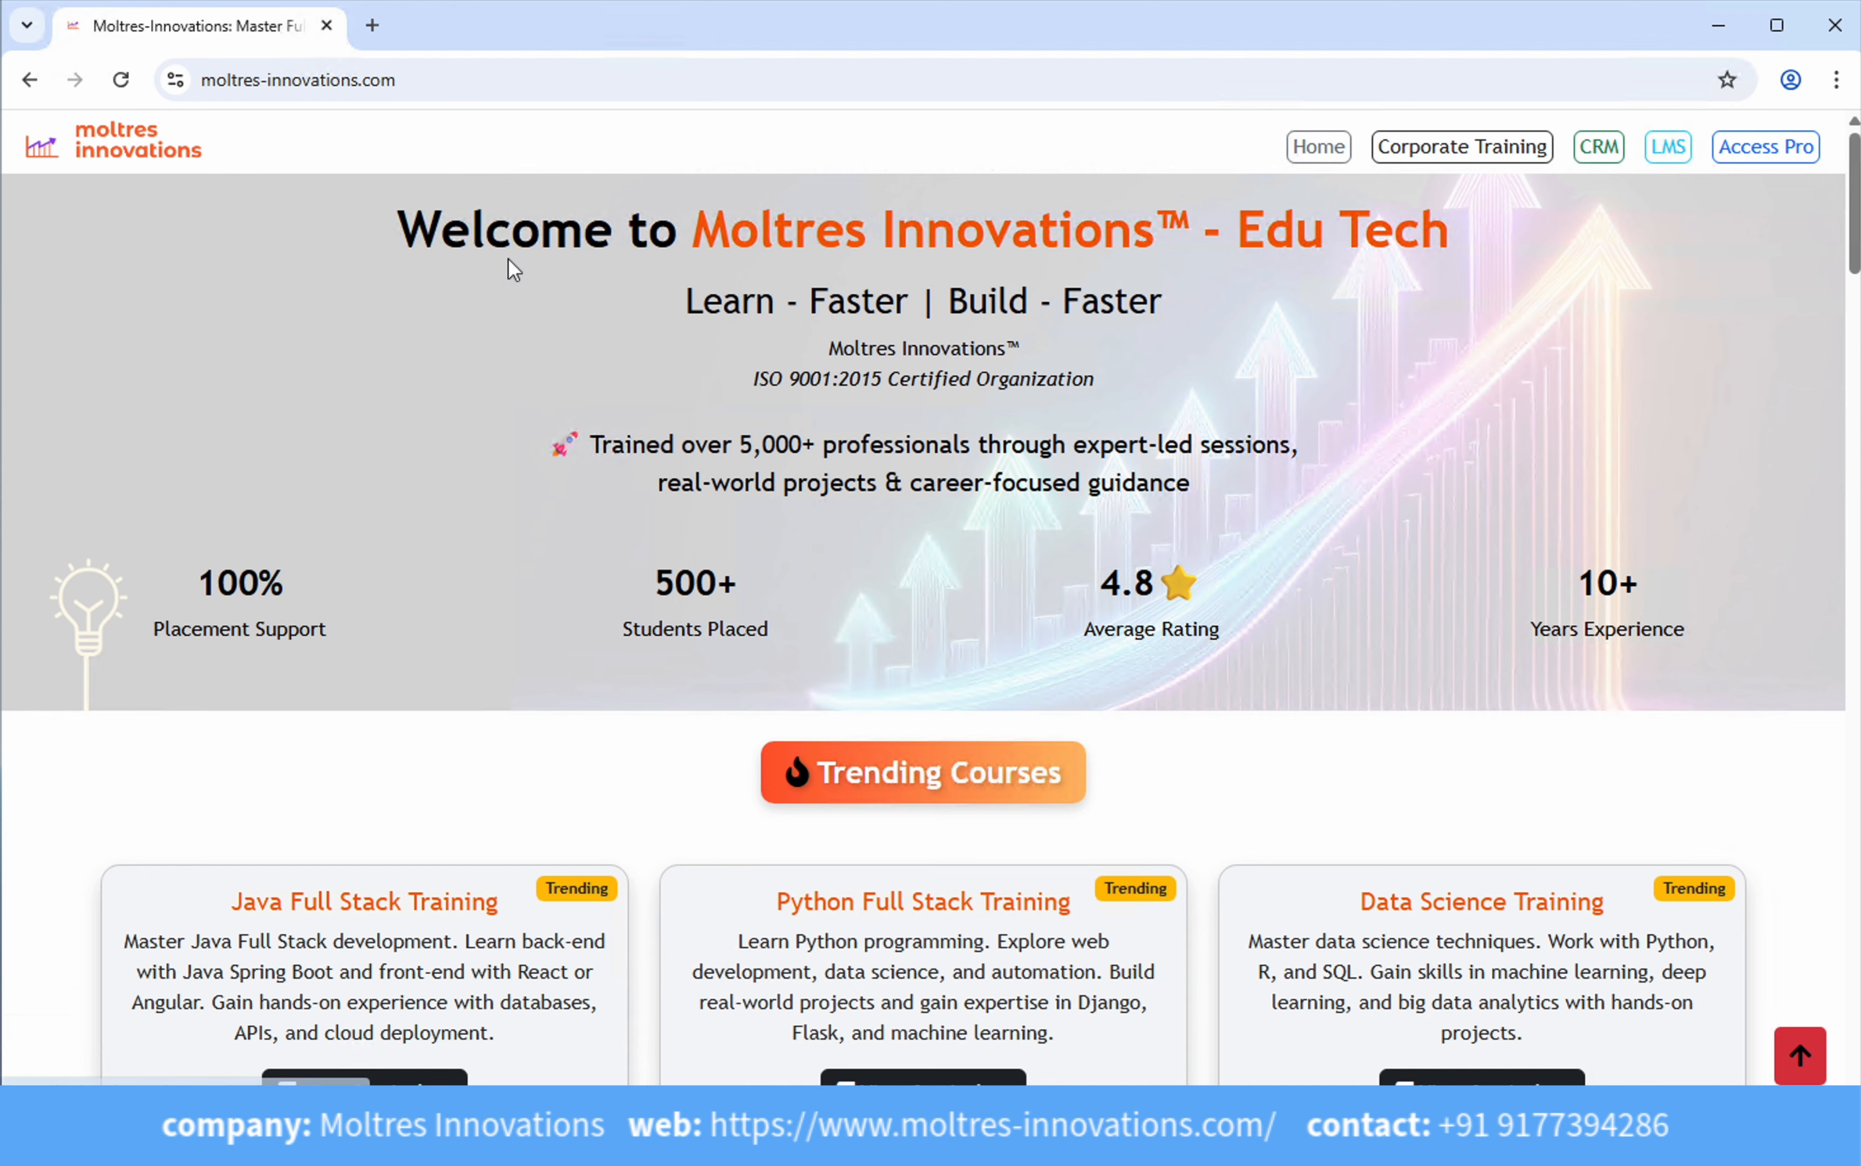
- Search for the Python download page in a new browser tab and download the Python 3.14.0 installer for Windows from python.org
left_click(372, 26)
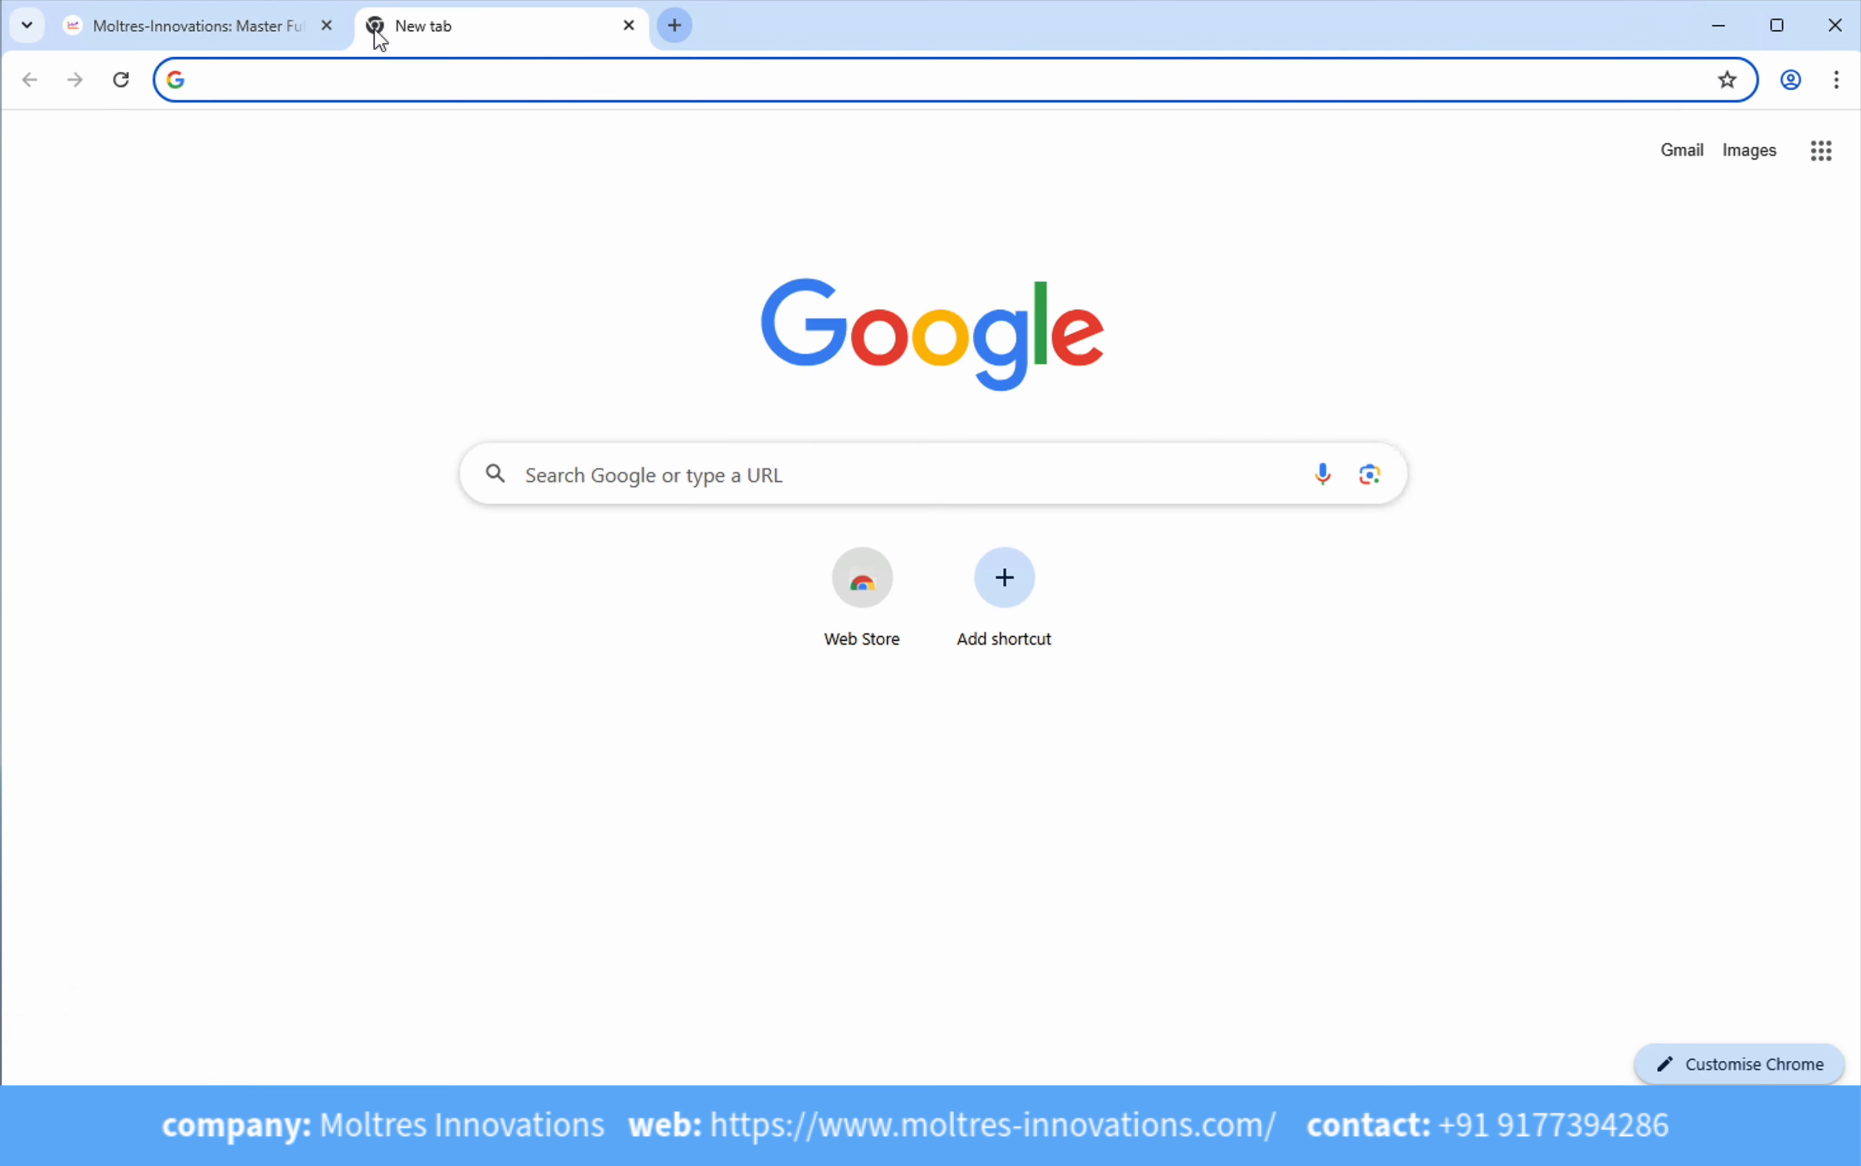
type("dow")
key("Return")
left_click(331, 378)
mouse_move(570, 372)
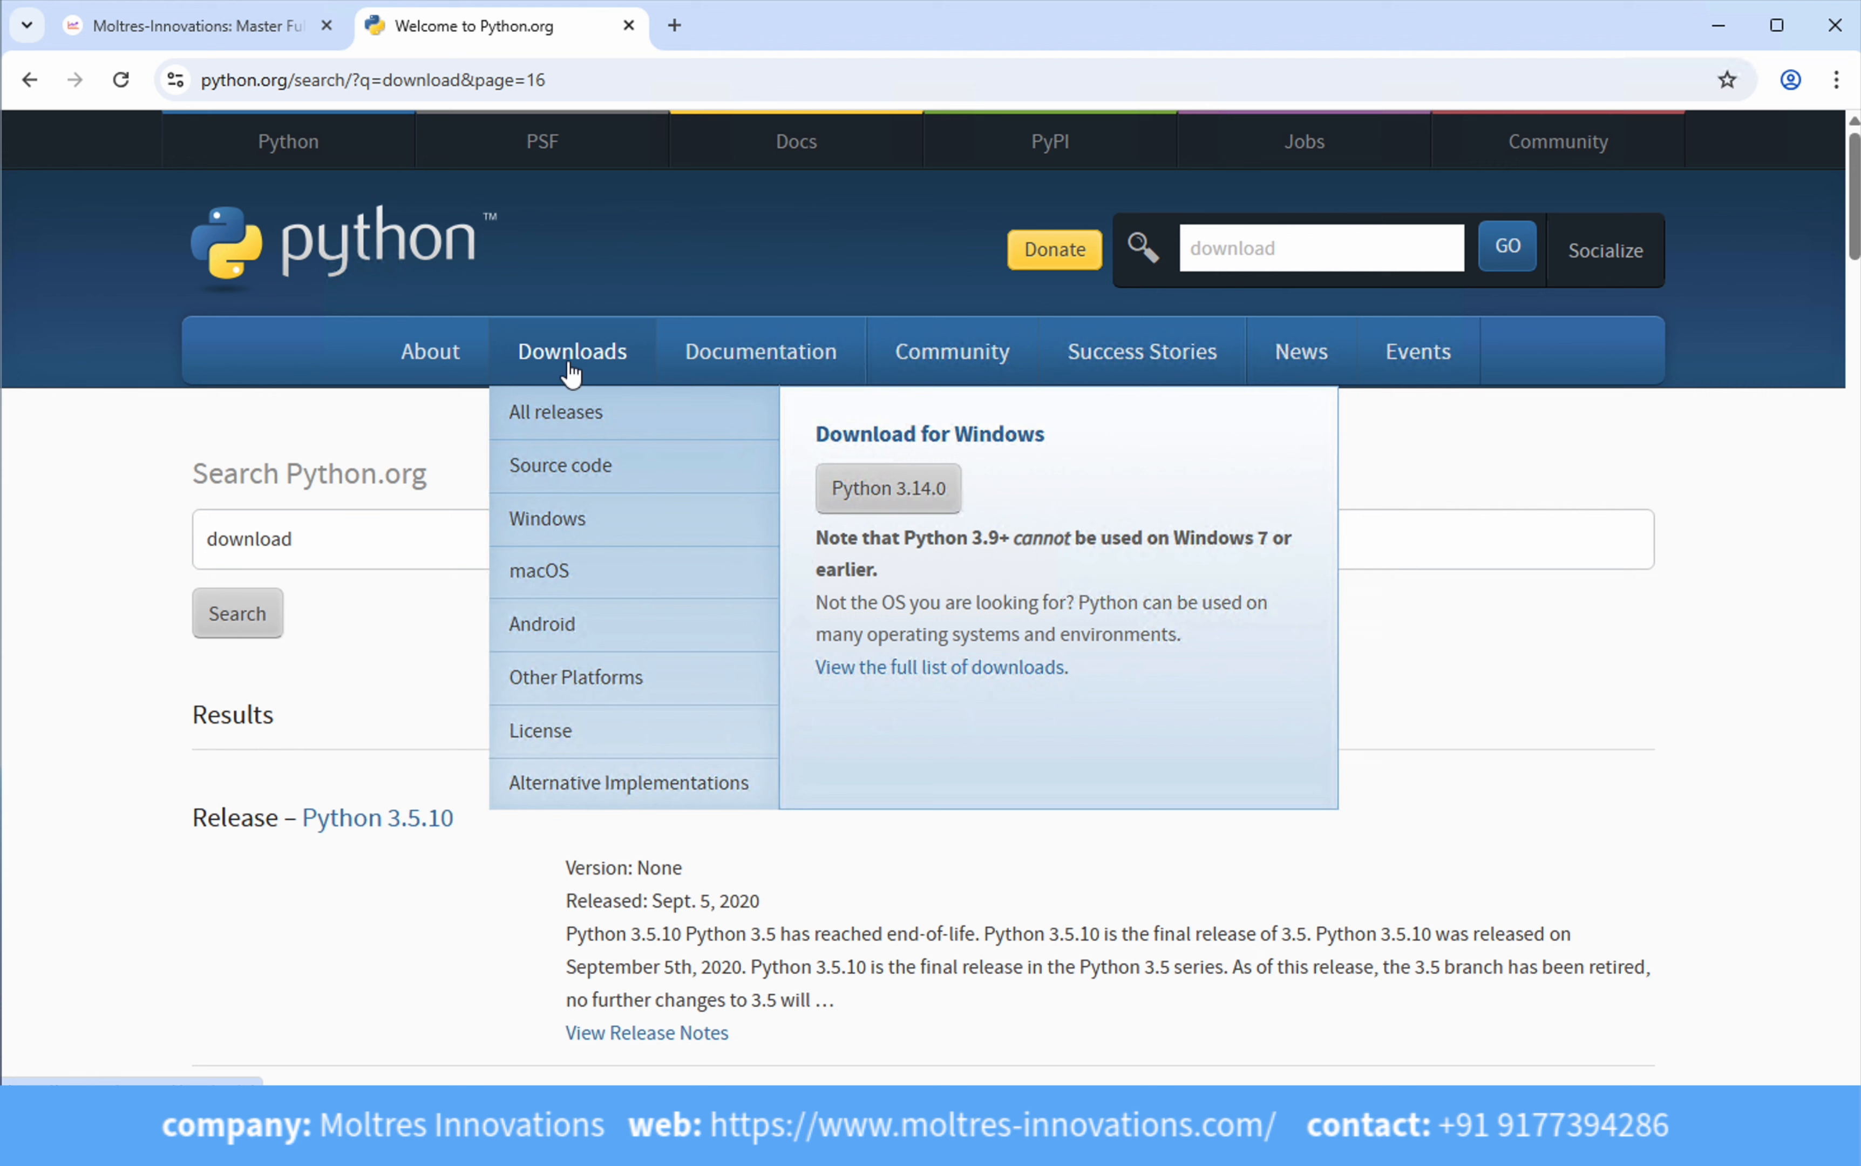
left_click(911, 500)
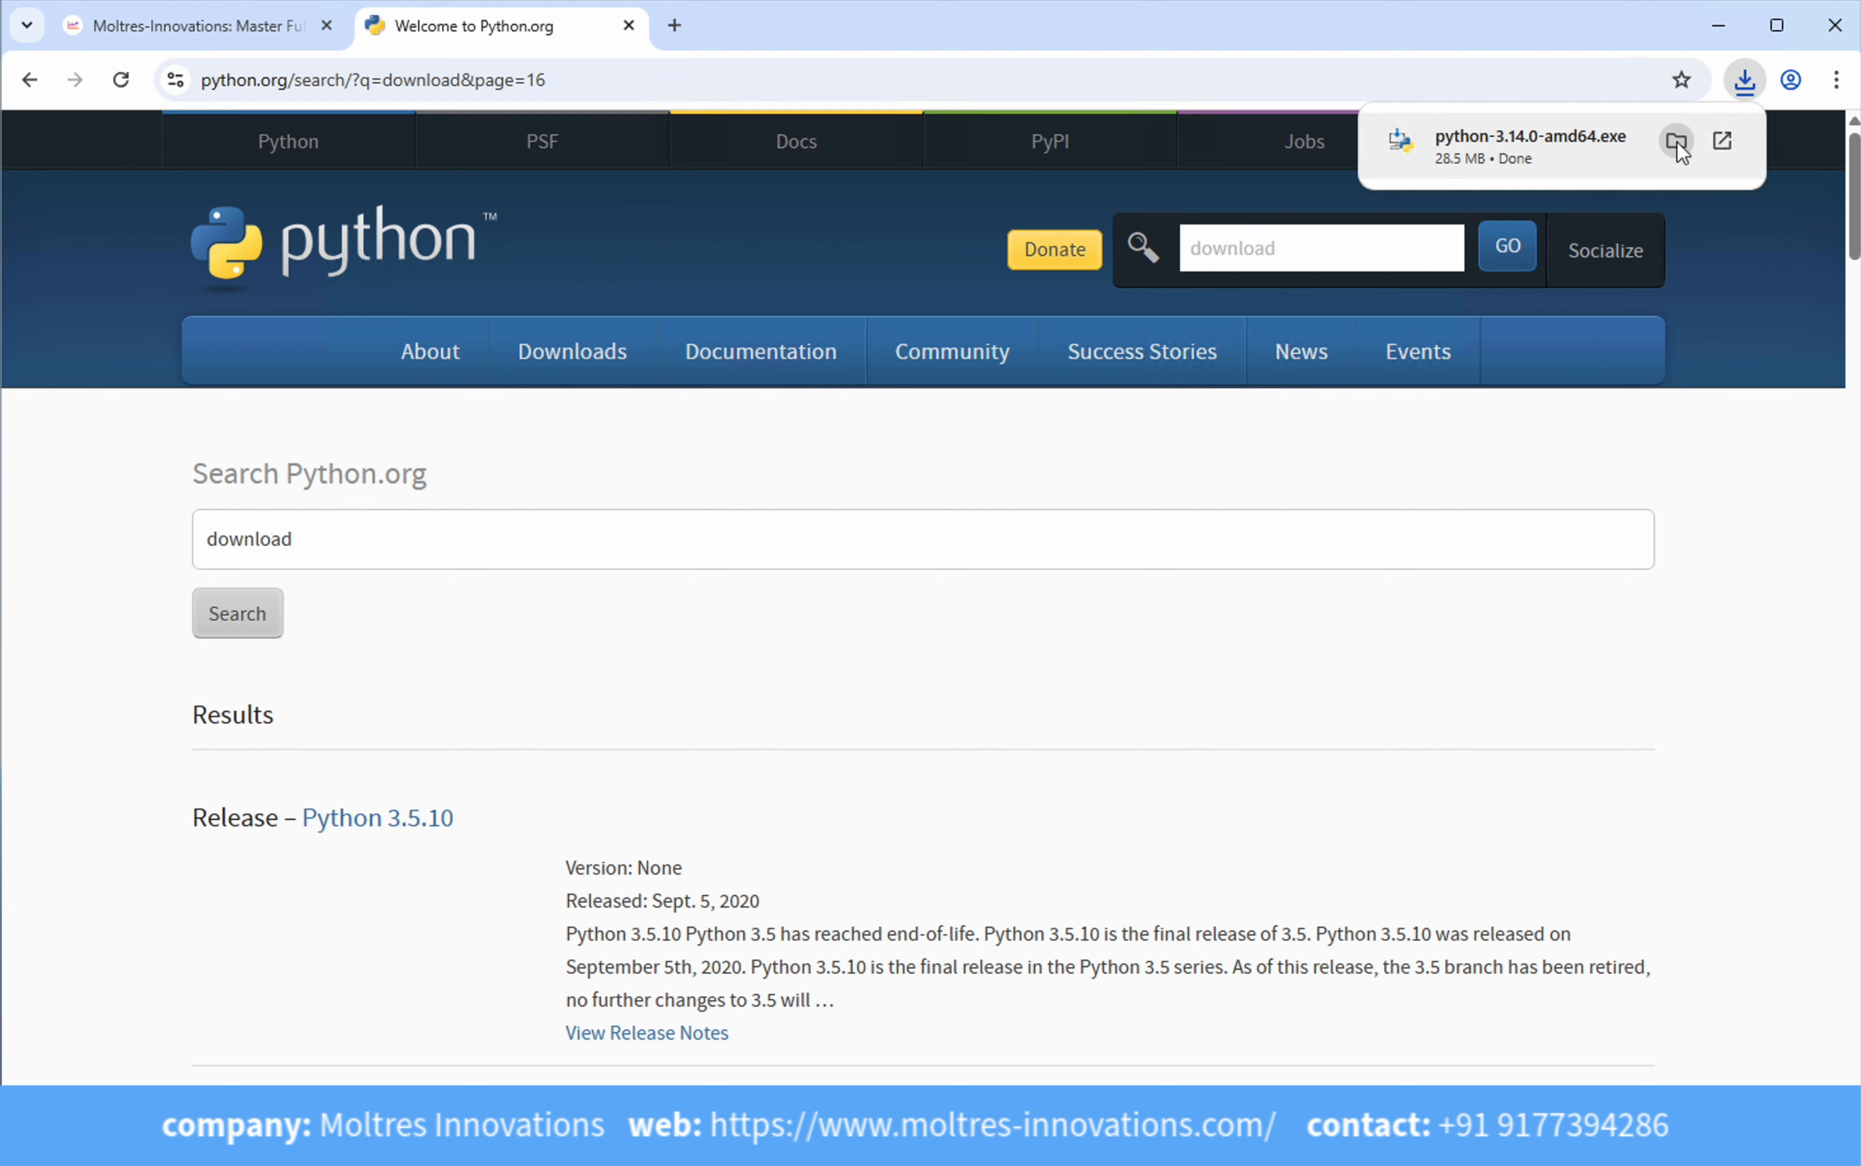
- Run the downloaded python-3.14.0-amd64 installer and install Python with admin privileges for py.exe and python.exe added to PATH
left_click(1677, 144)
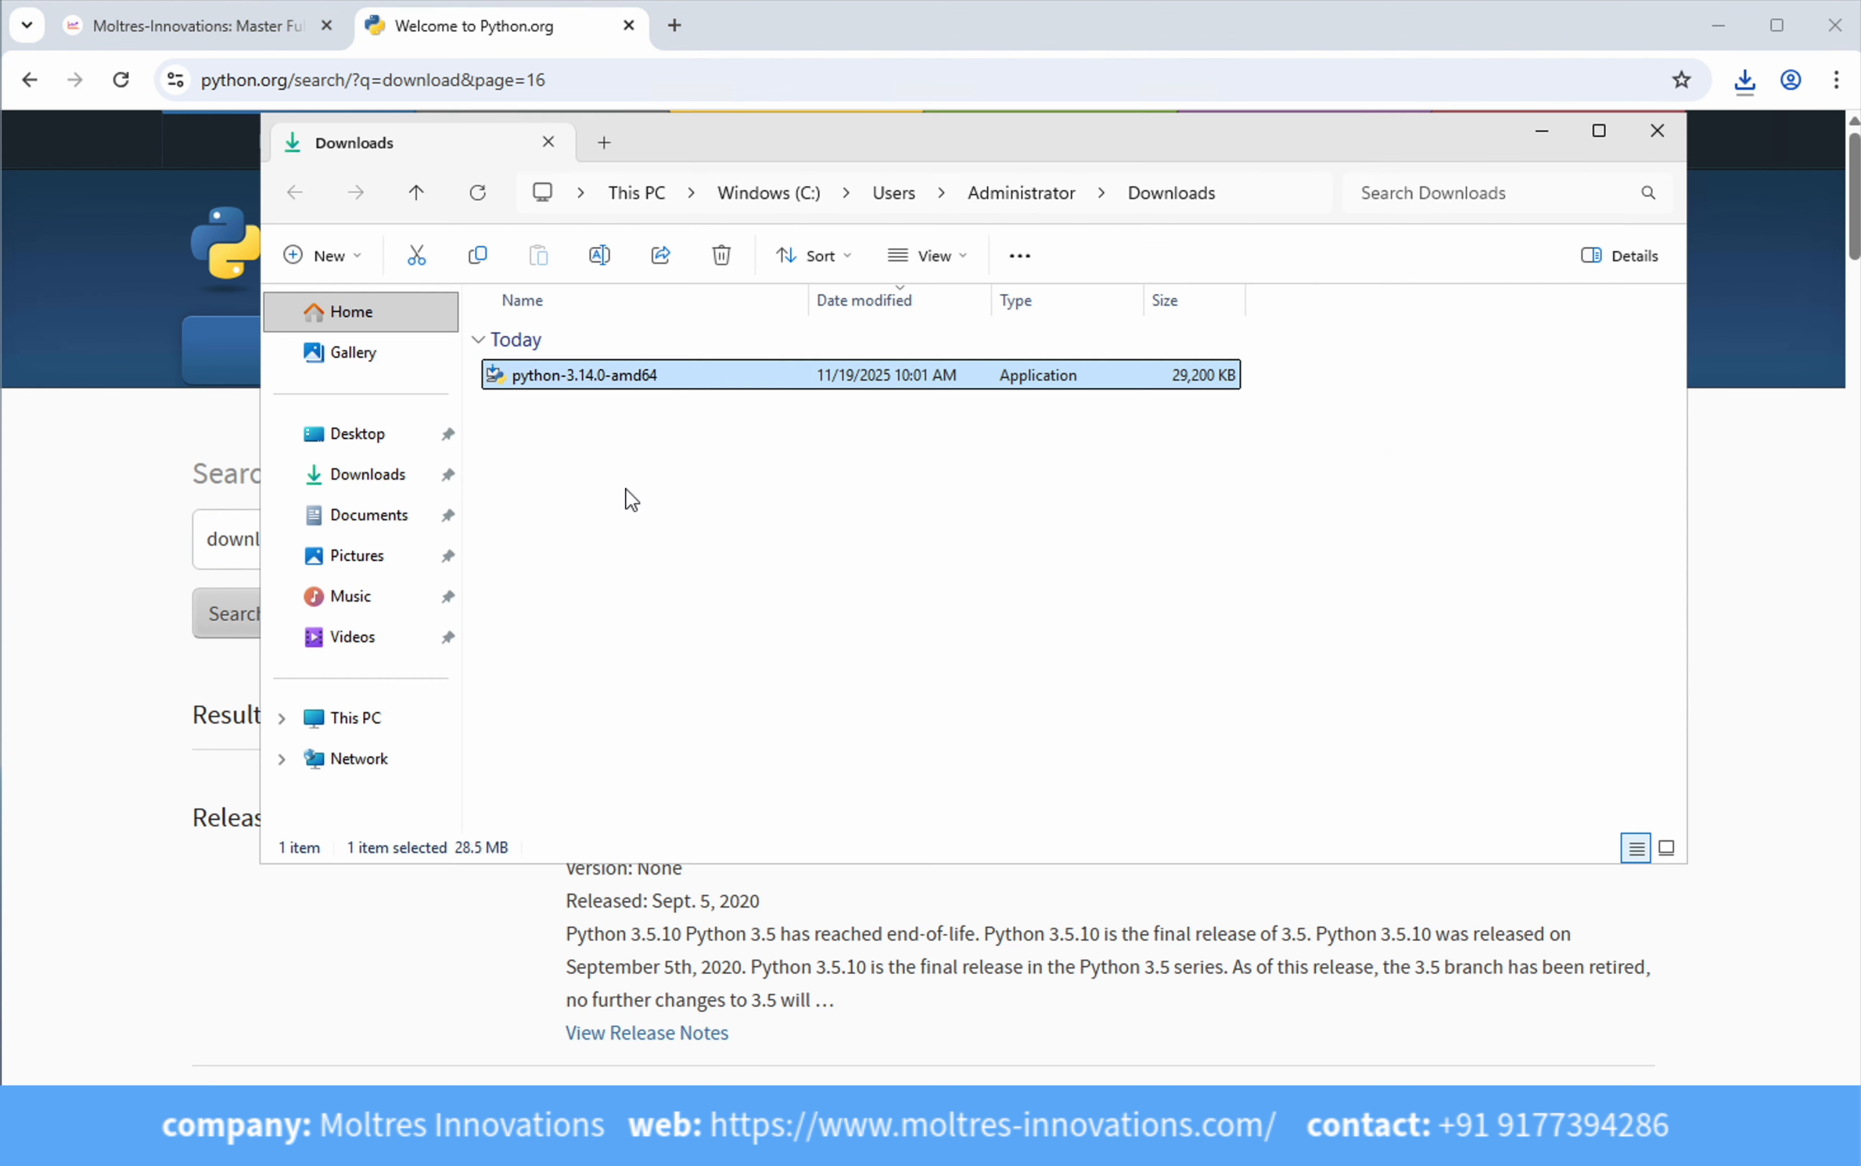
double_click(543, 376)
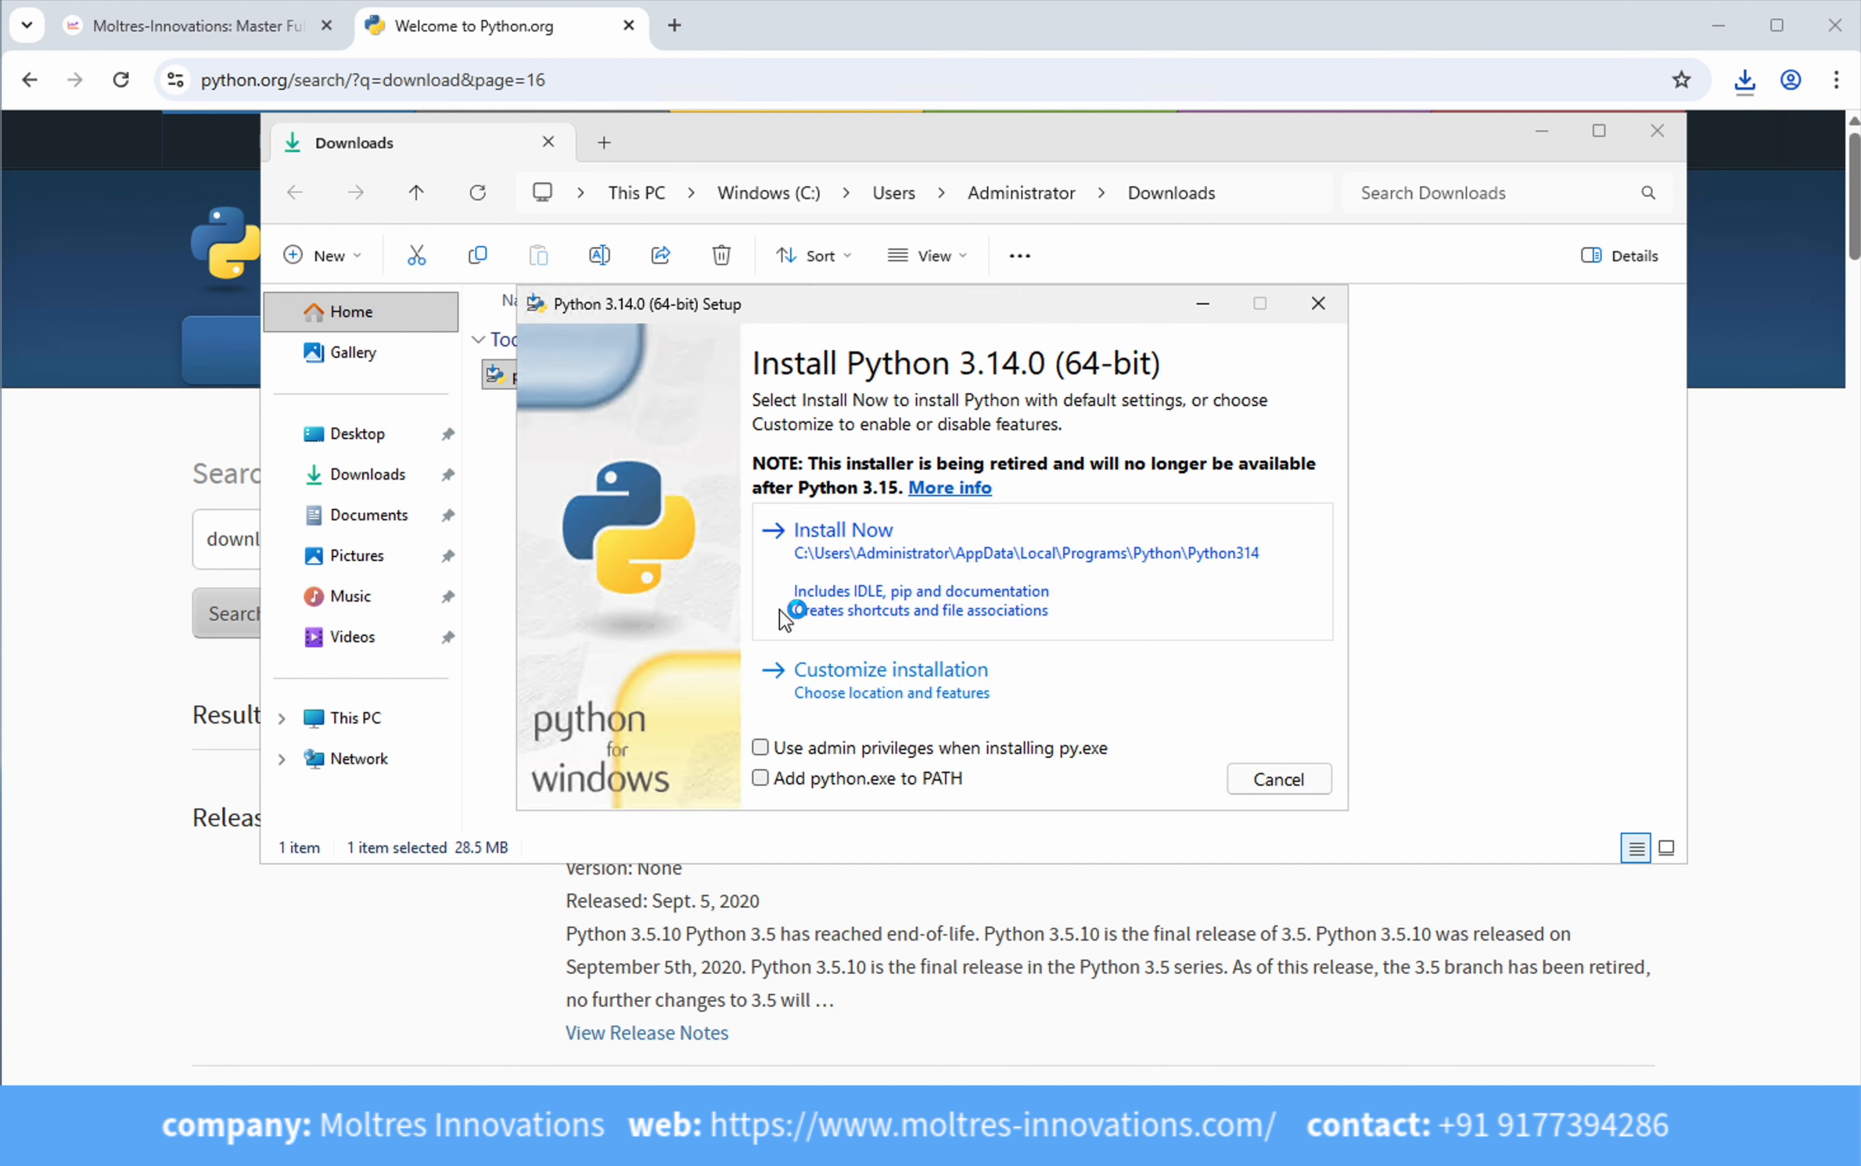
left_click(760, 748)
left_click(760, 780)
left_click(912, 569)
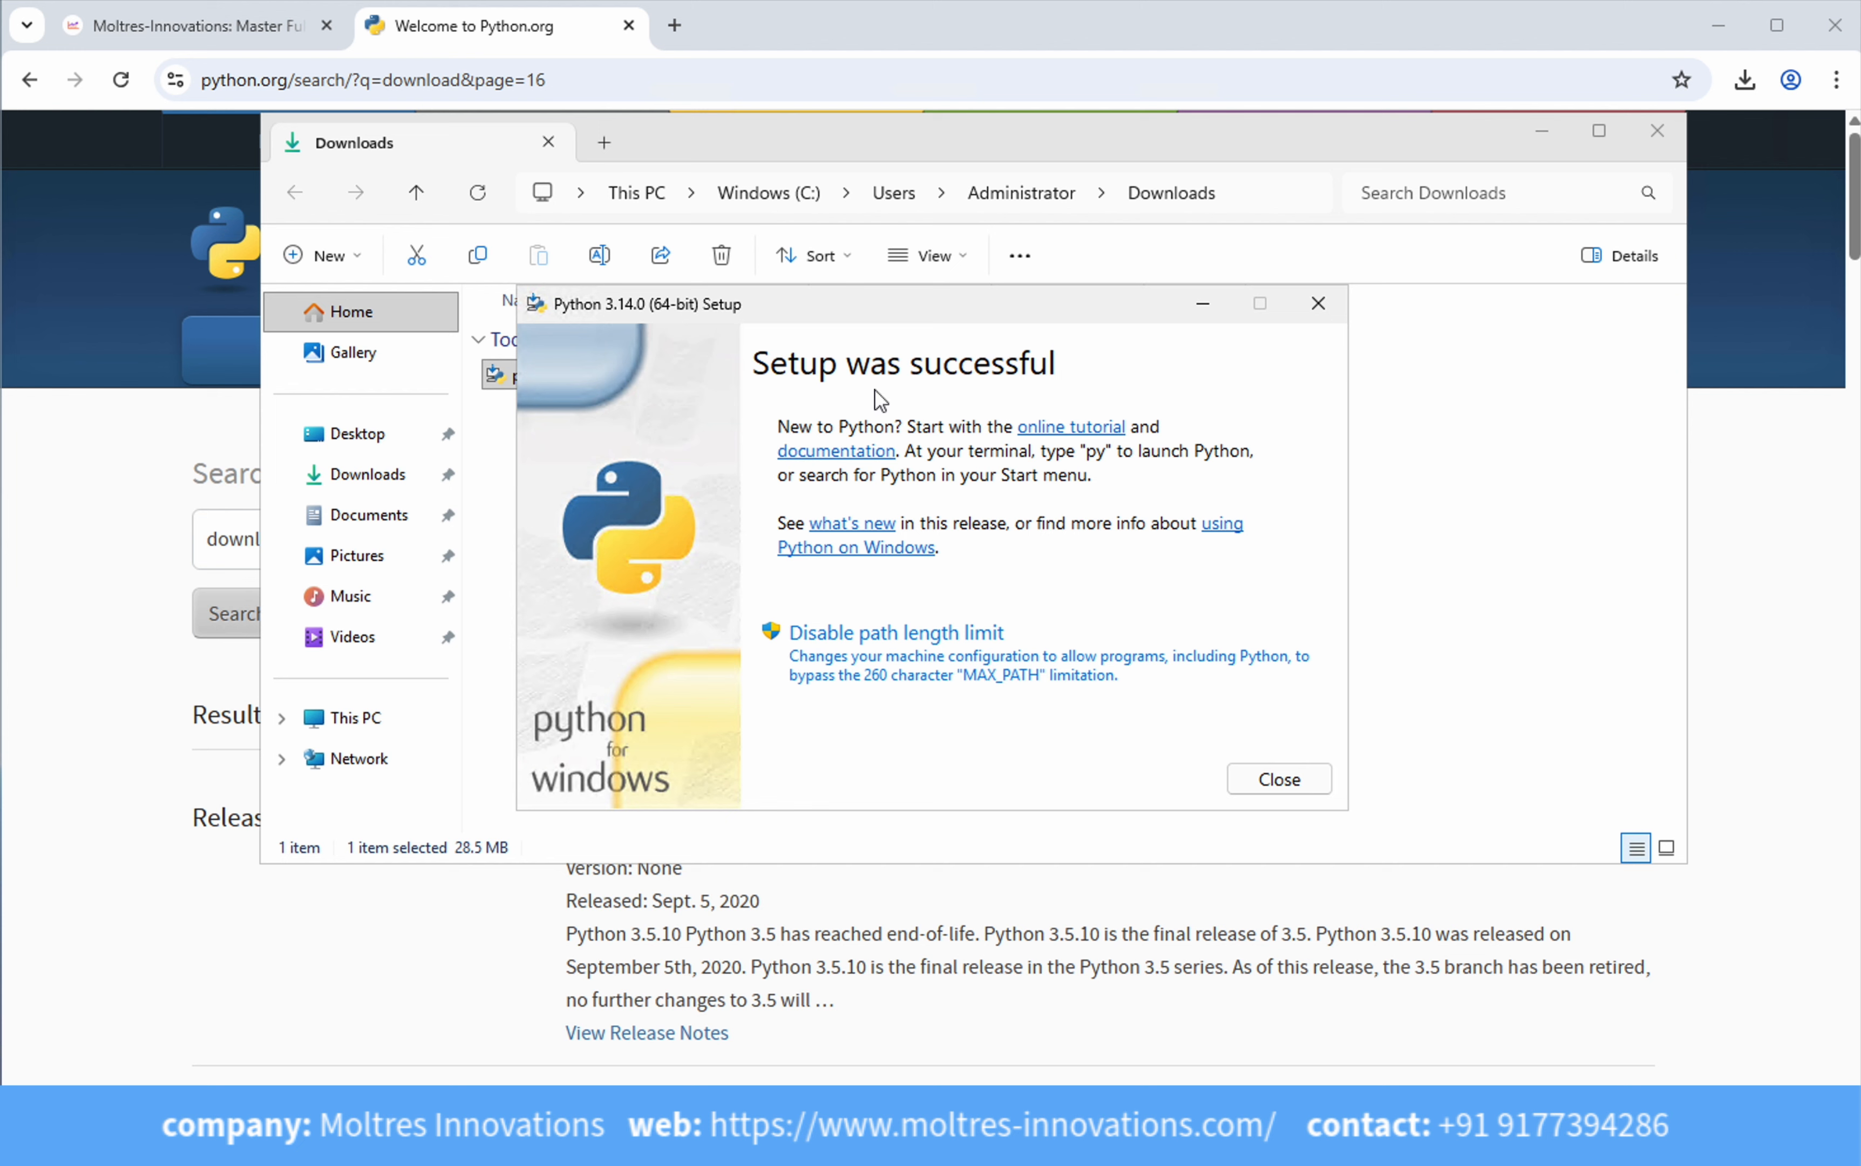
left_click(1274, 781)
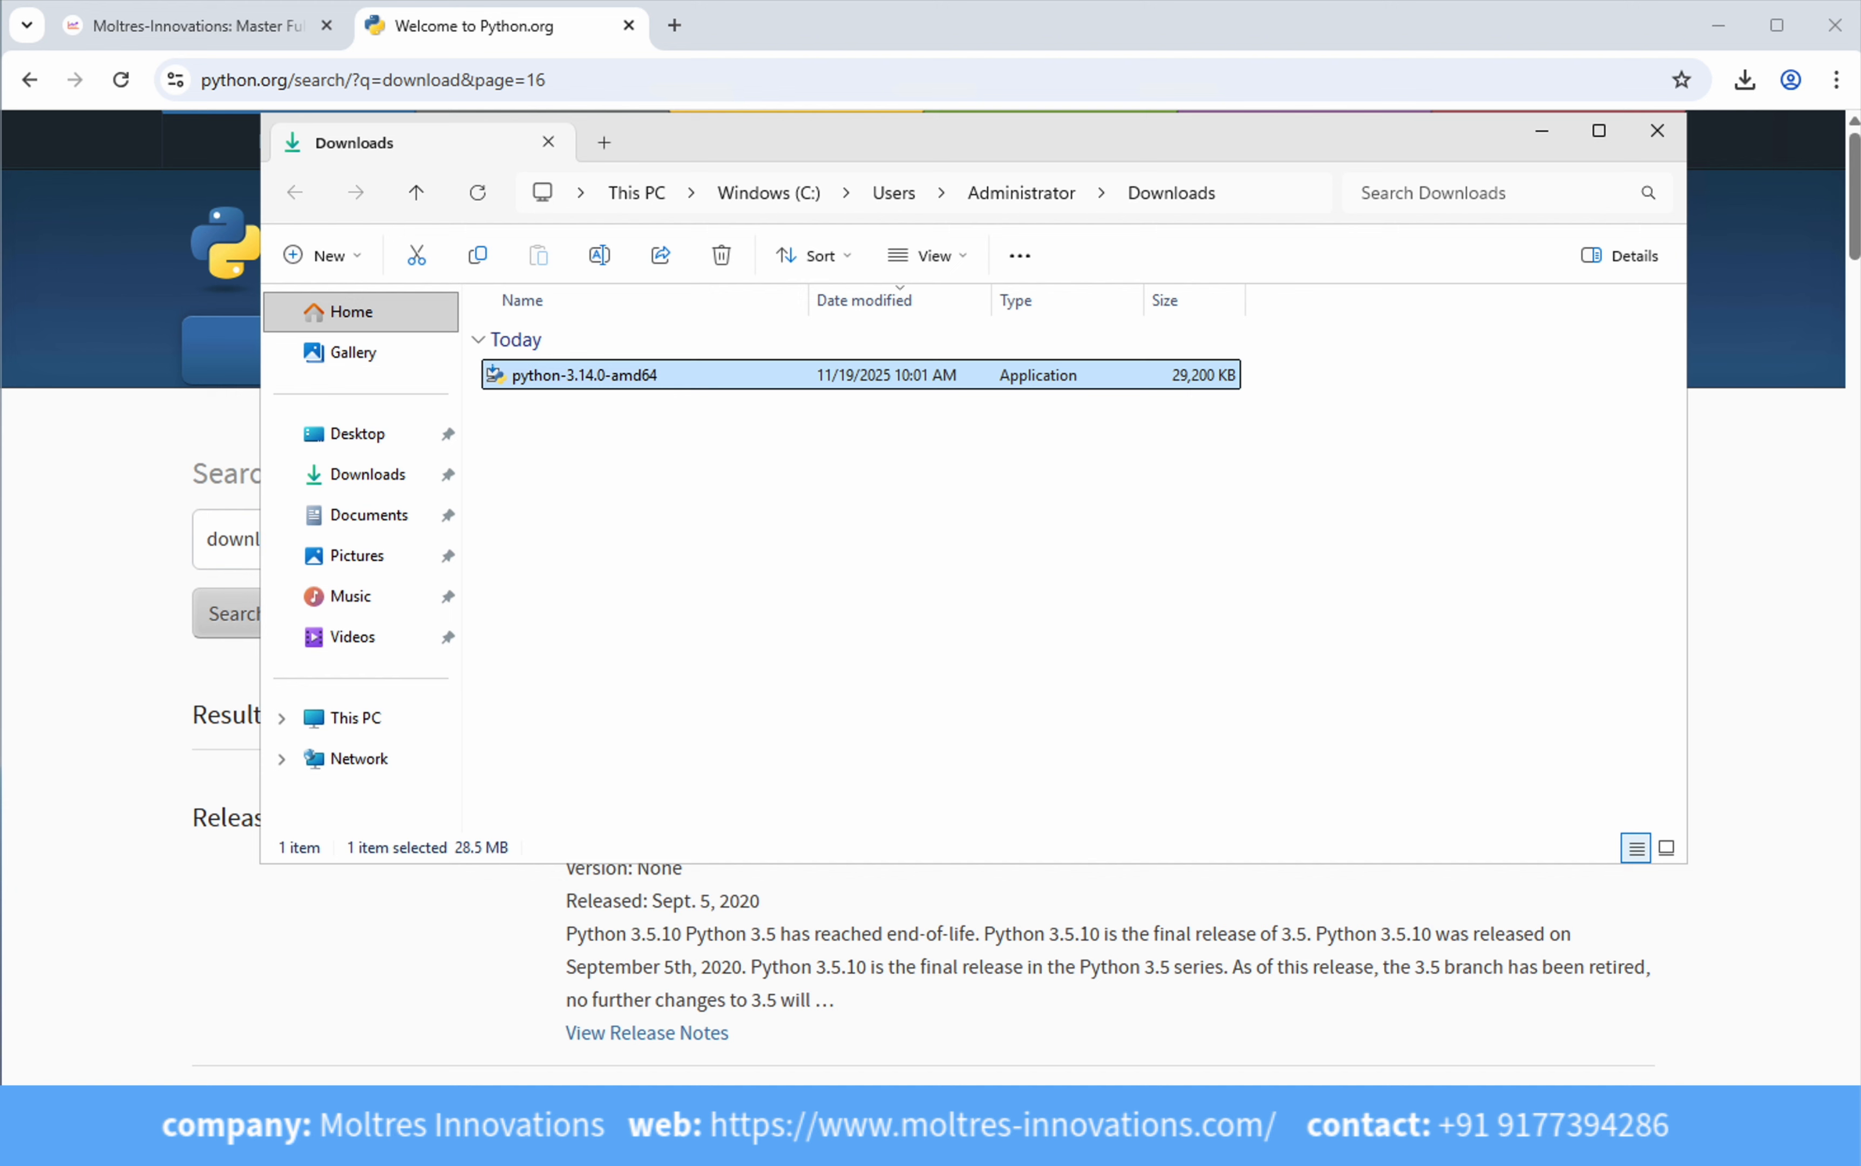
- Open Command Prompt and check the installed Python version with python --version
key("super+s")
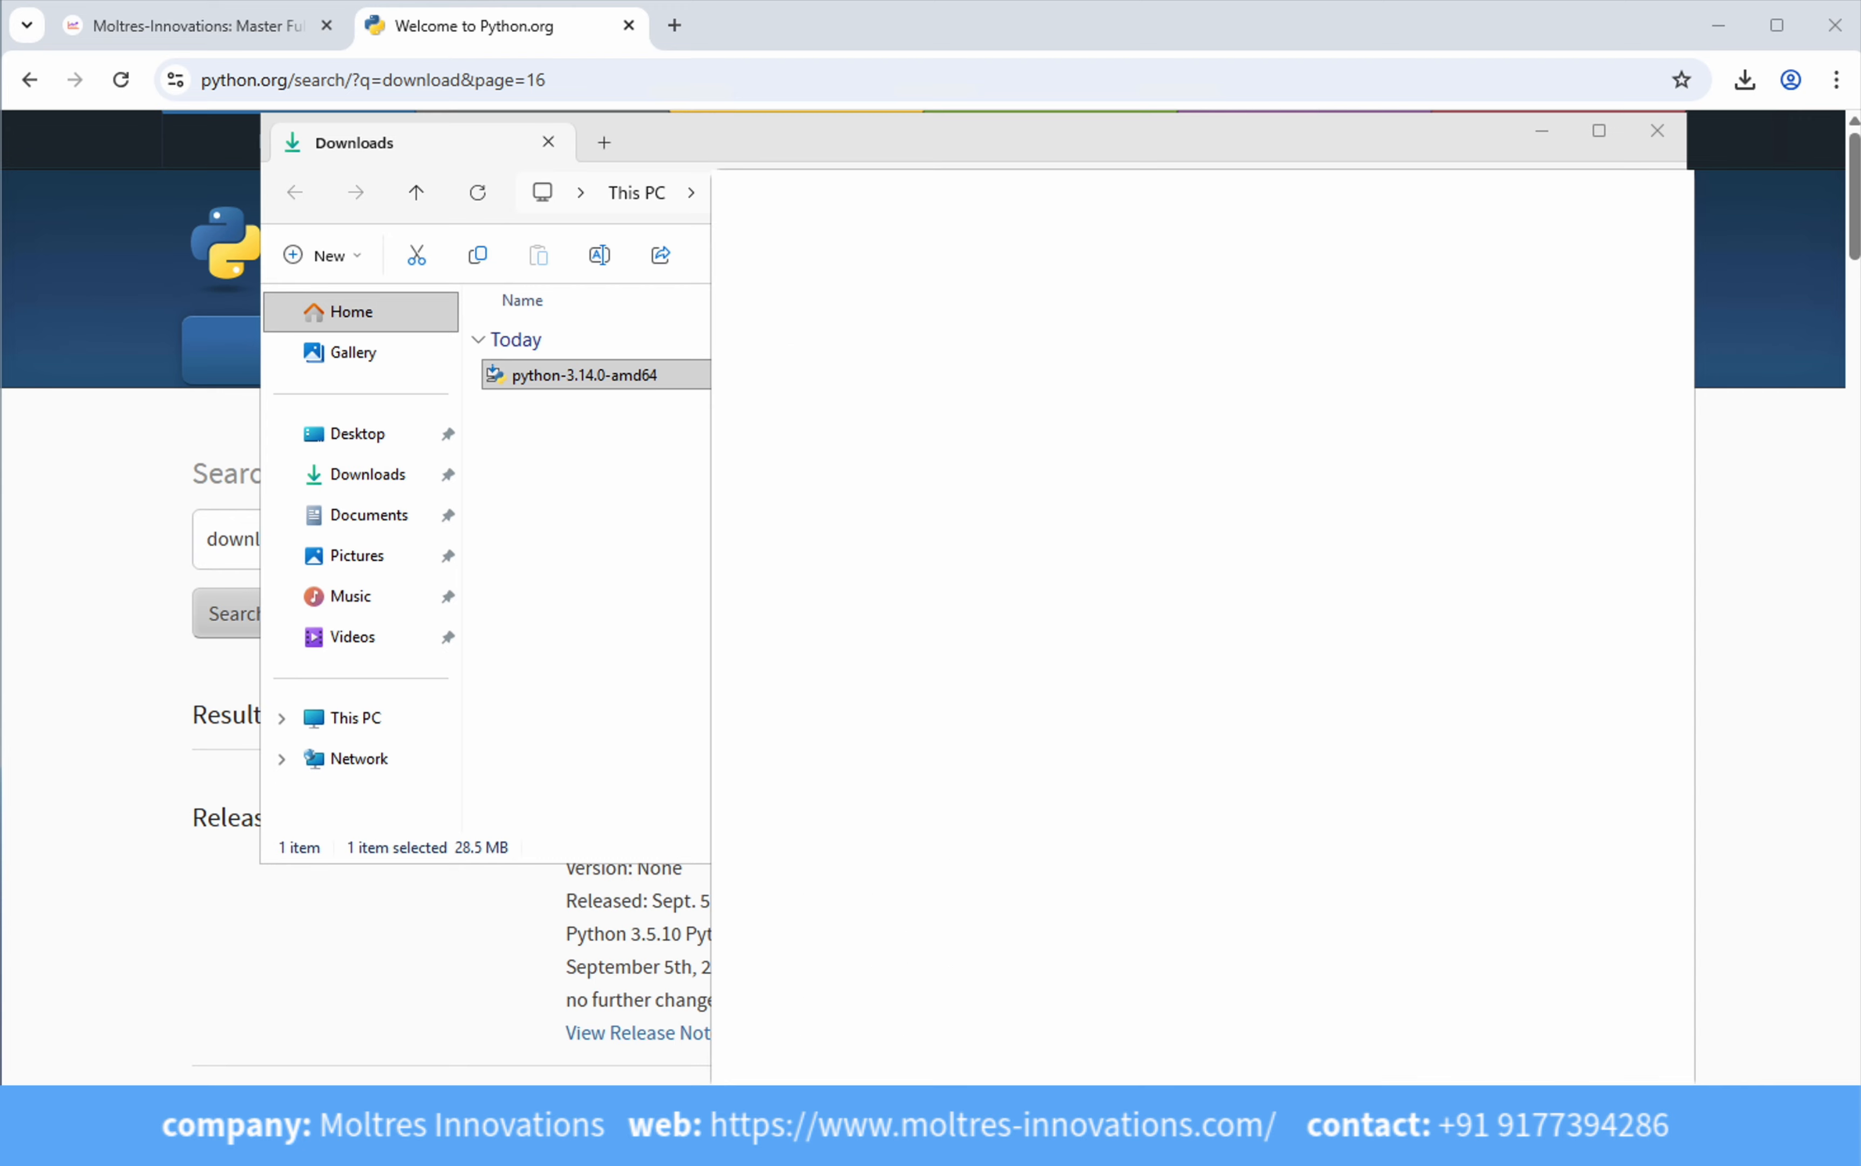
type("cmd")
key("Return")
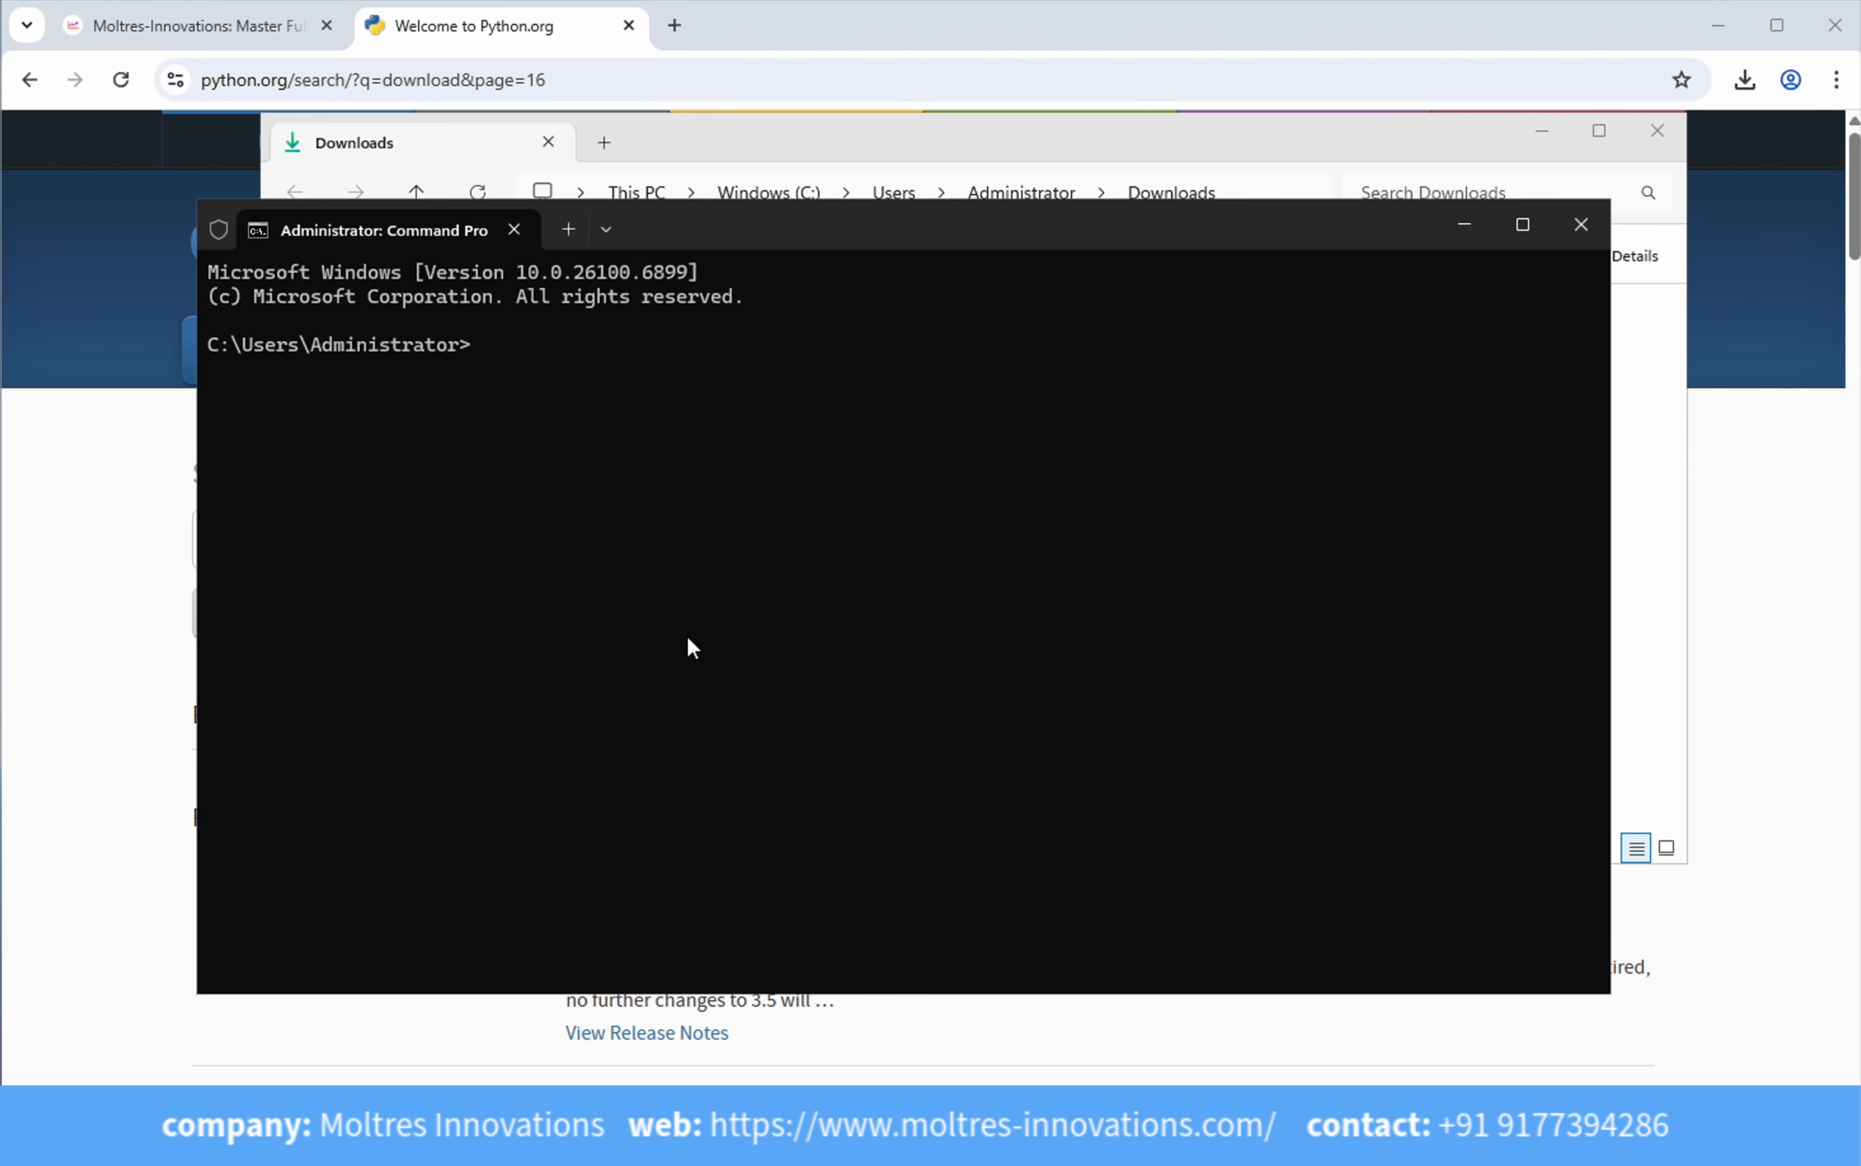
type("python --version")
key("Return")
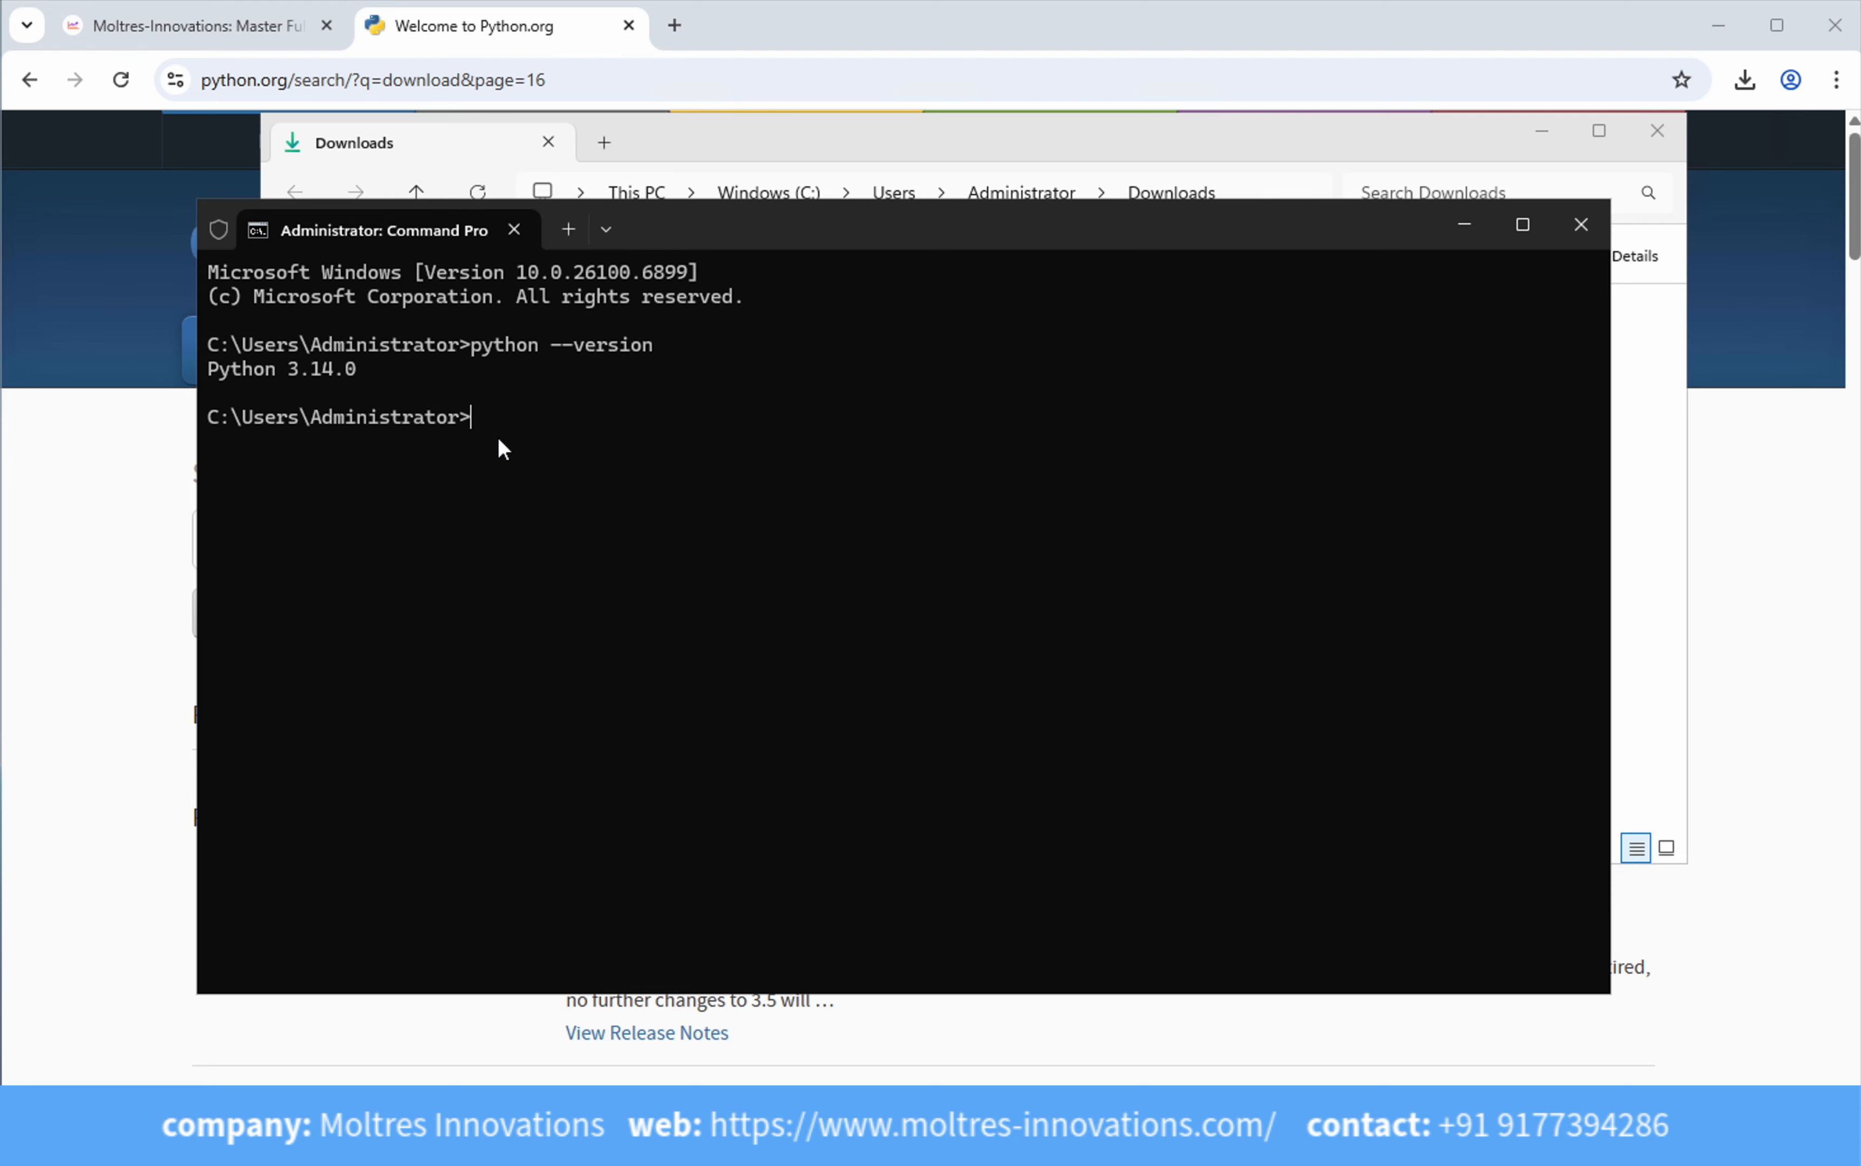
- Start the Python interpreter with the python command and leave it with exit()
type("python")
key("Return")
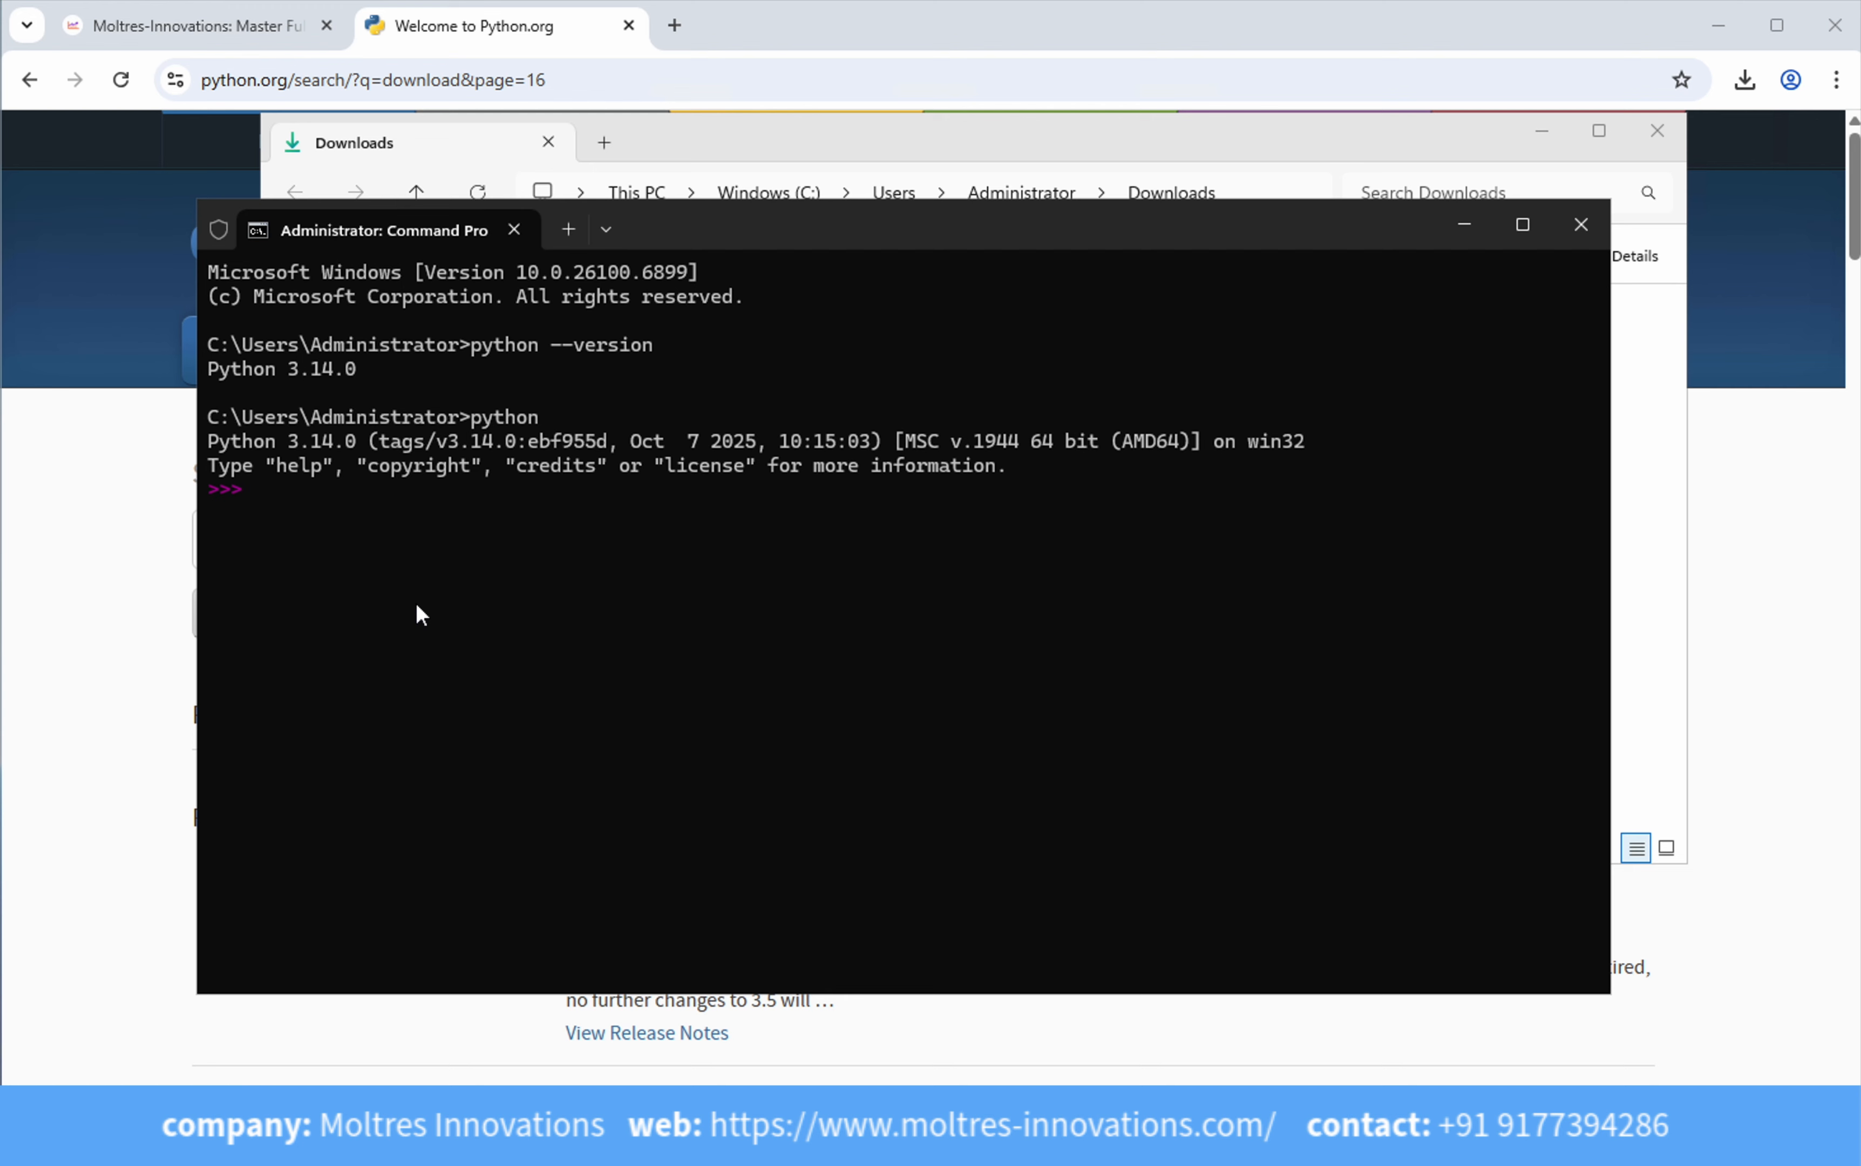
type("exit()")
key("Return")
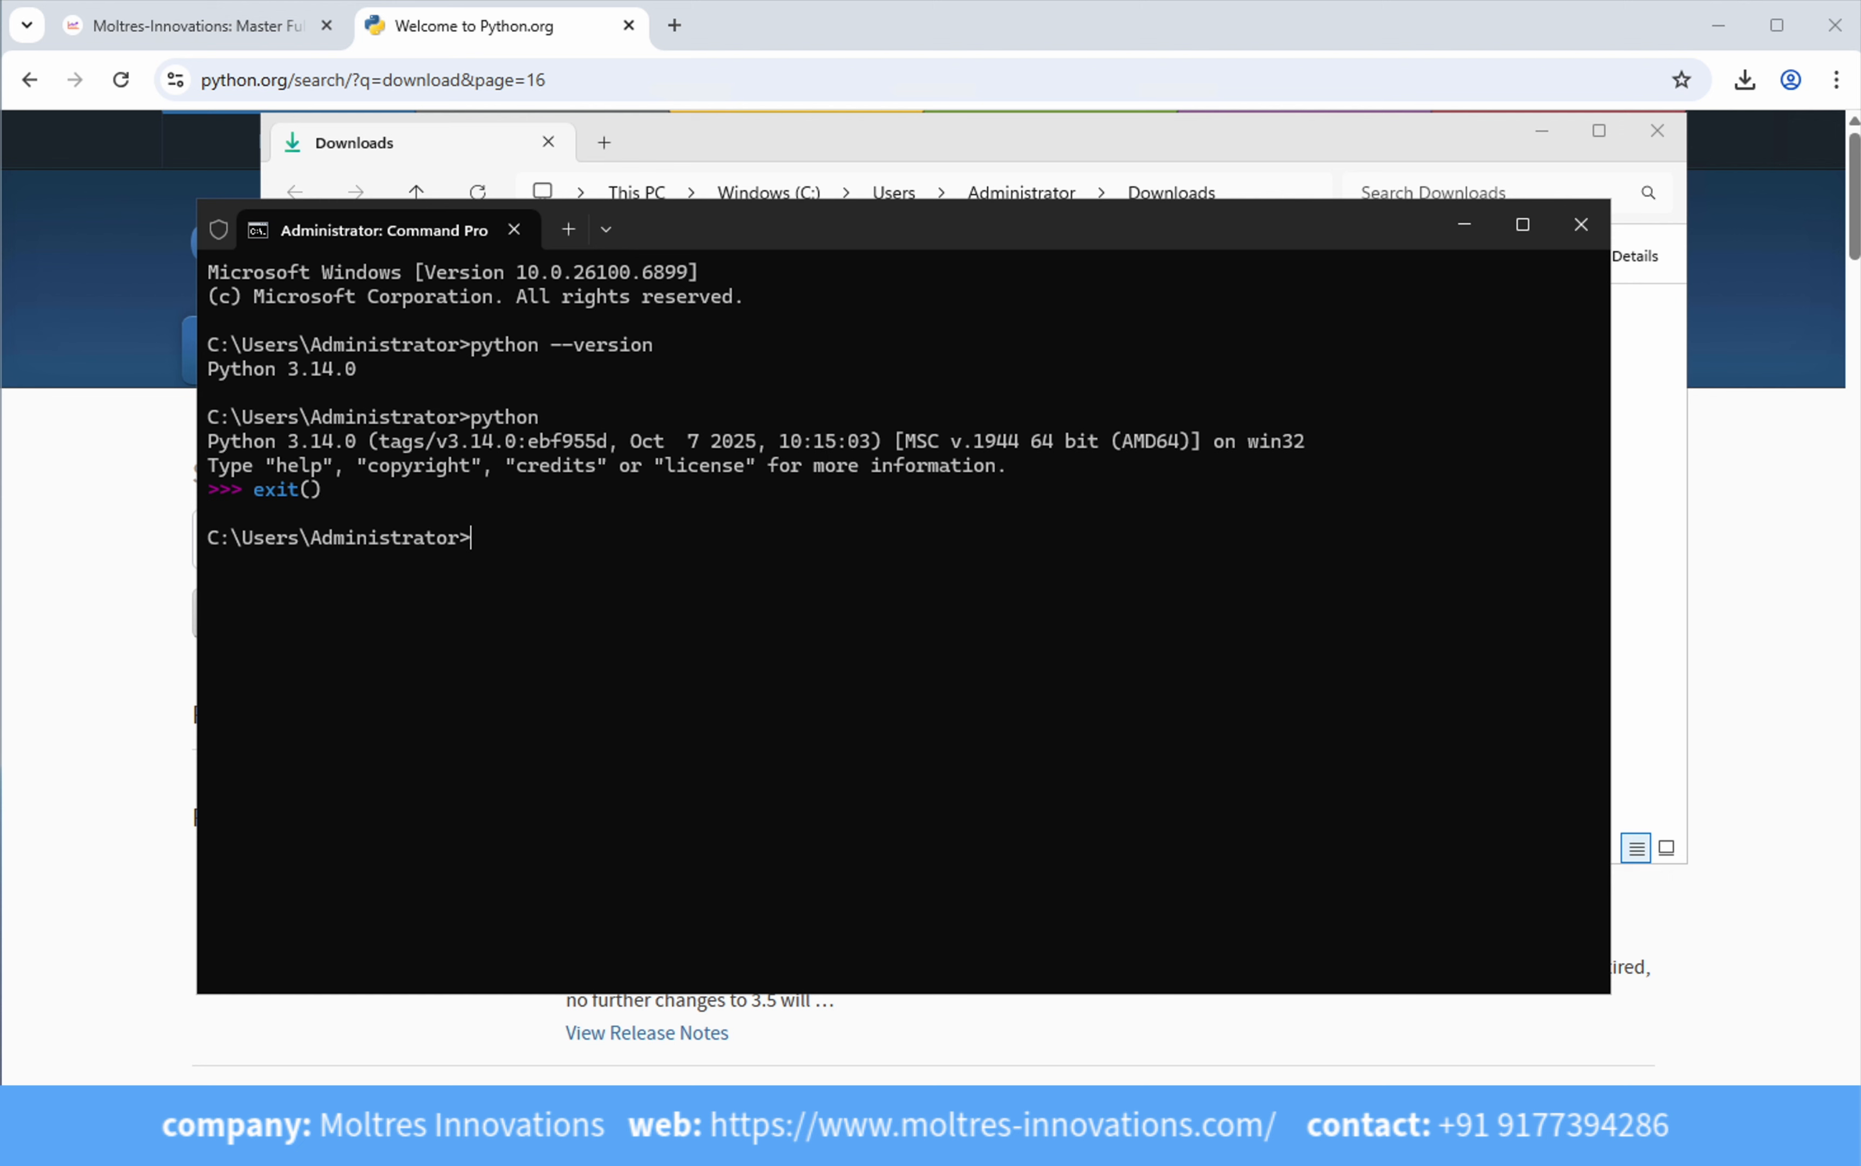
- Test the interpreter with the py command, leaving it with quit() and closing Command Prompt with exit
type("py")
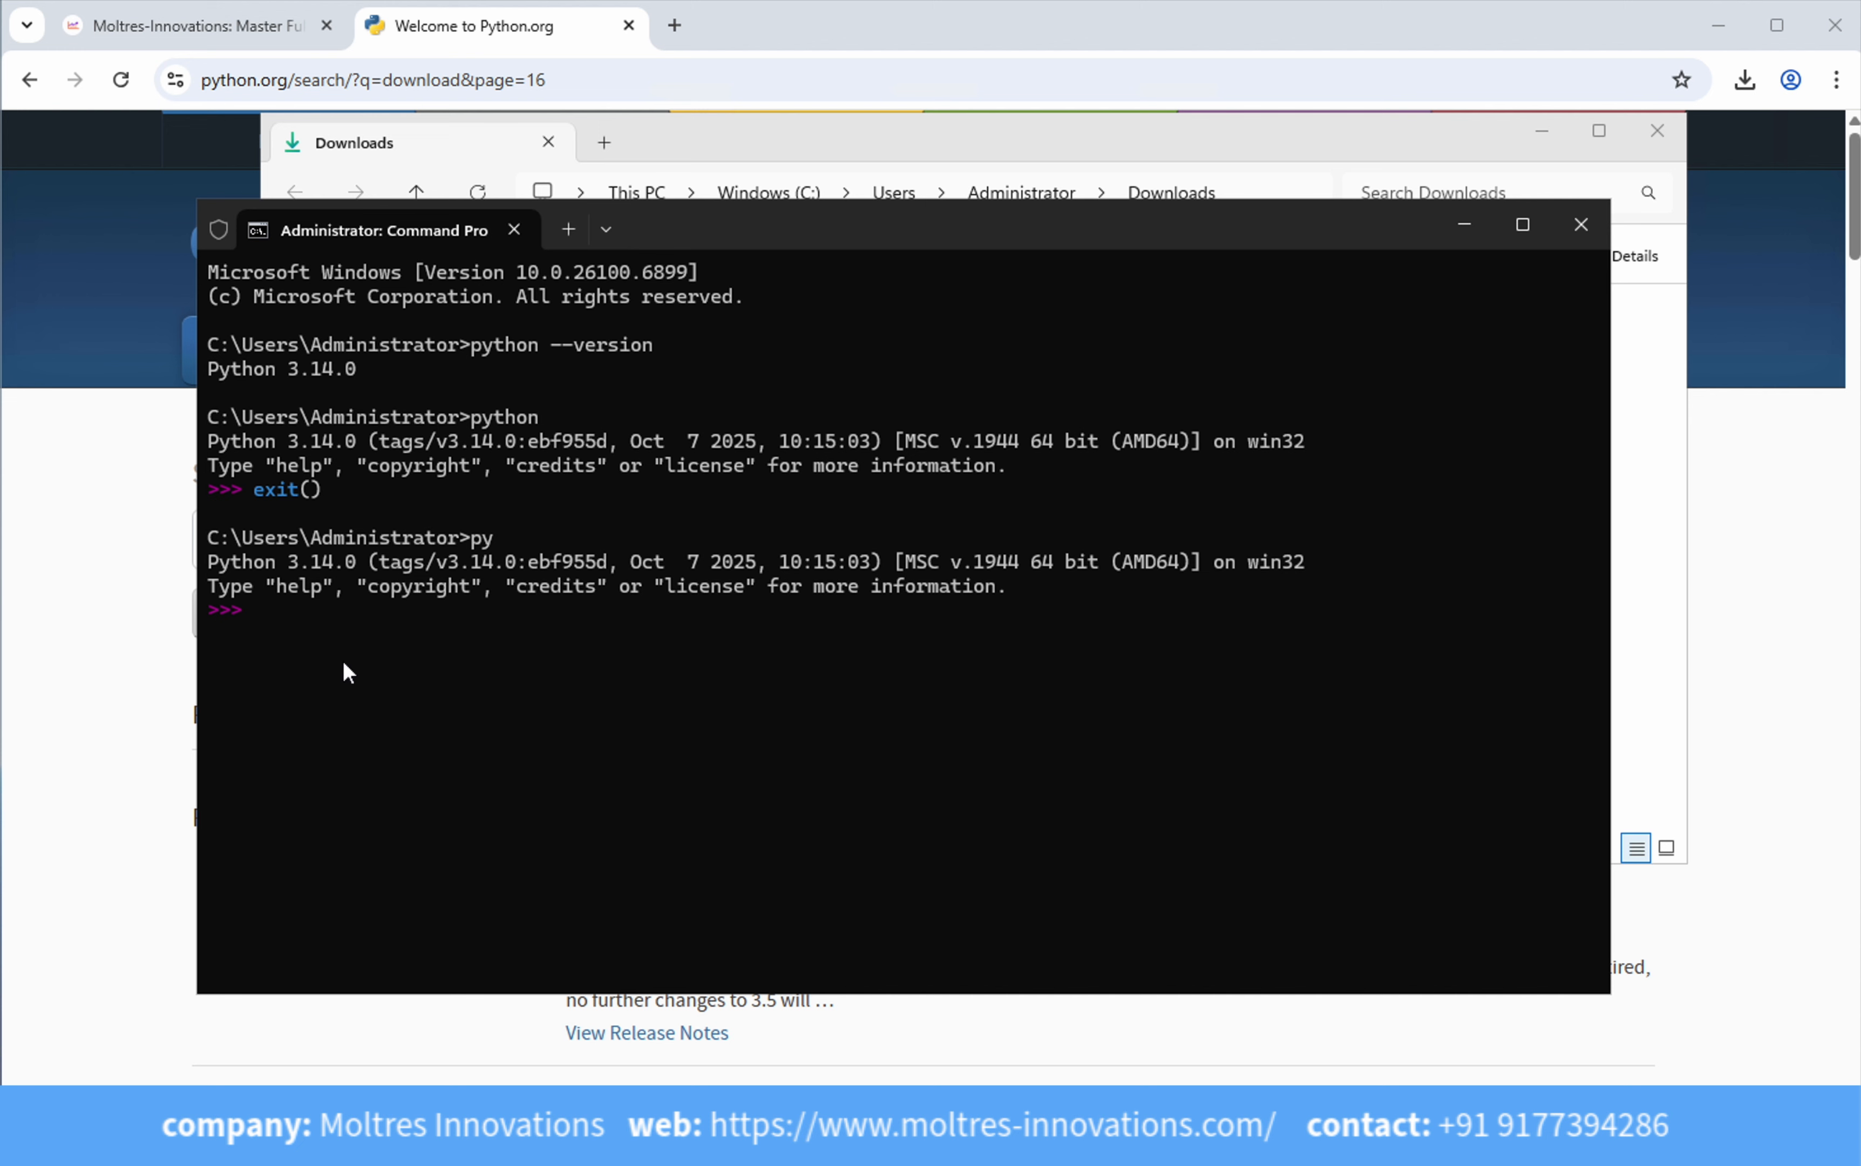
type("quit")
type("(")
type(")")
key("BackSpace")
type(")")
key("Return")
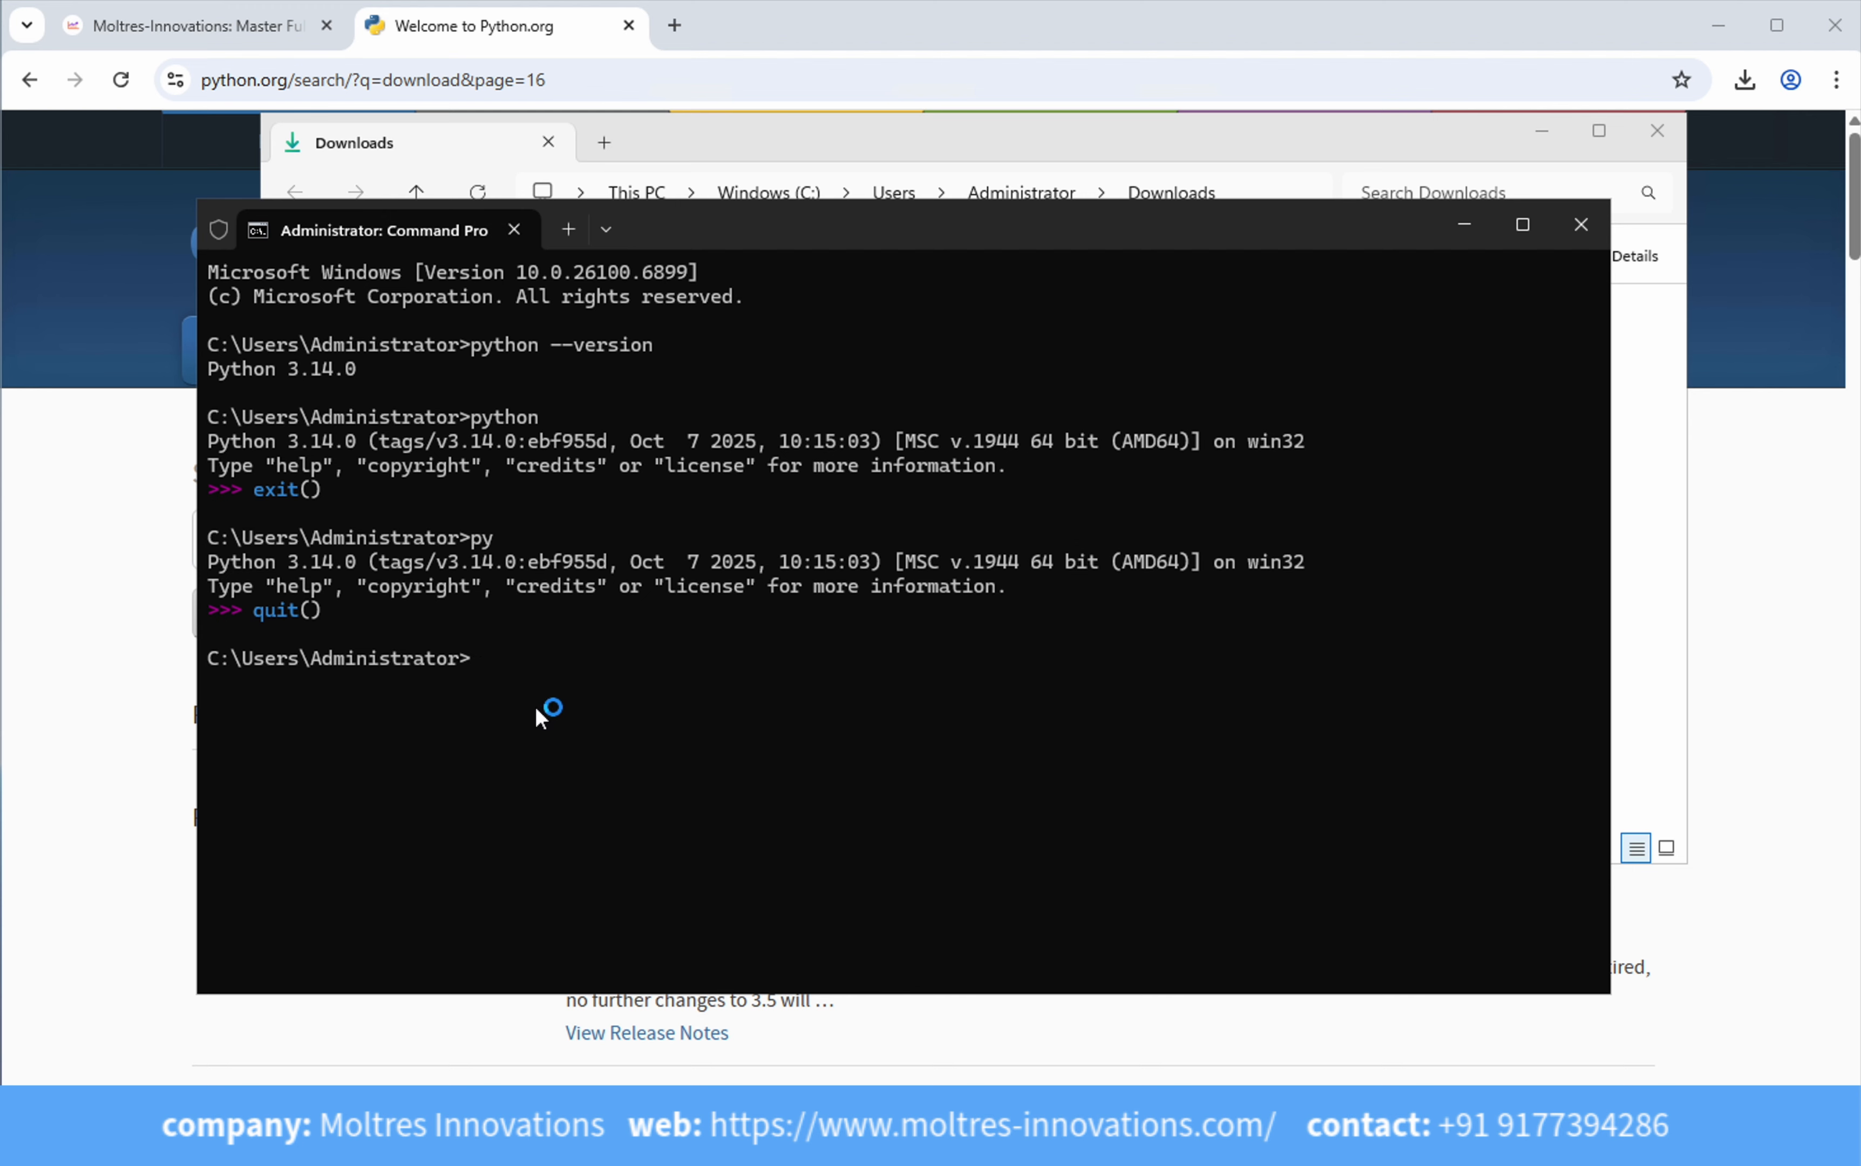
type("exit")
key("Return")
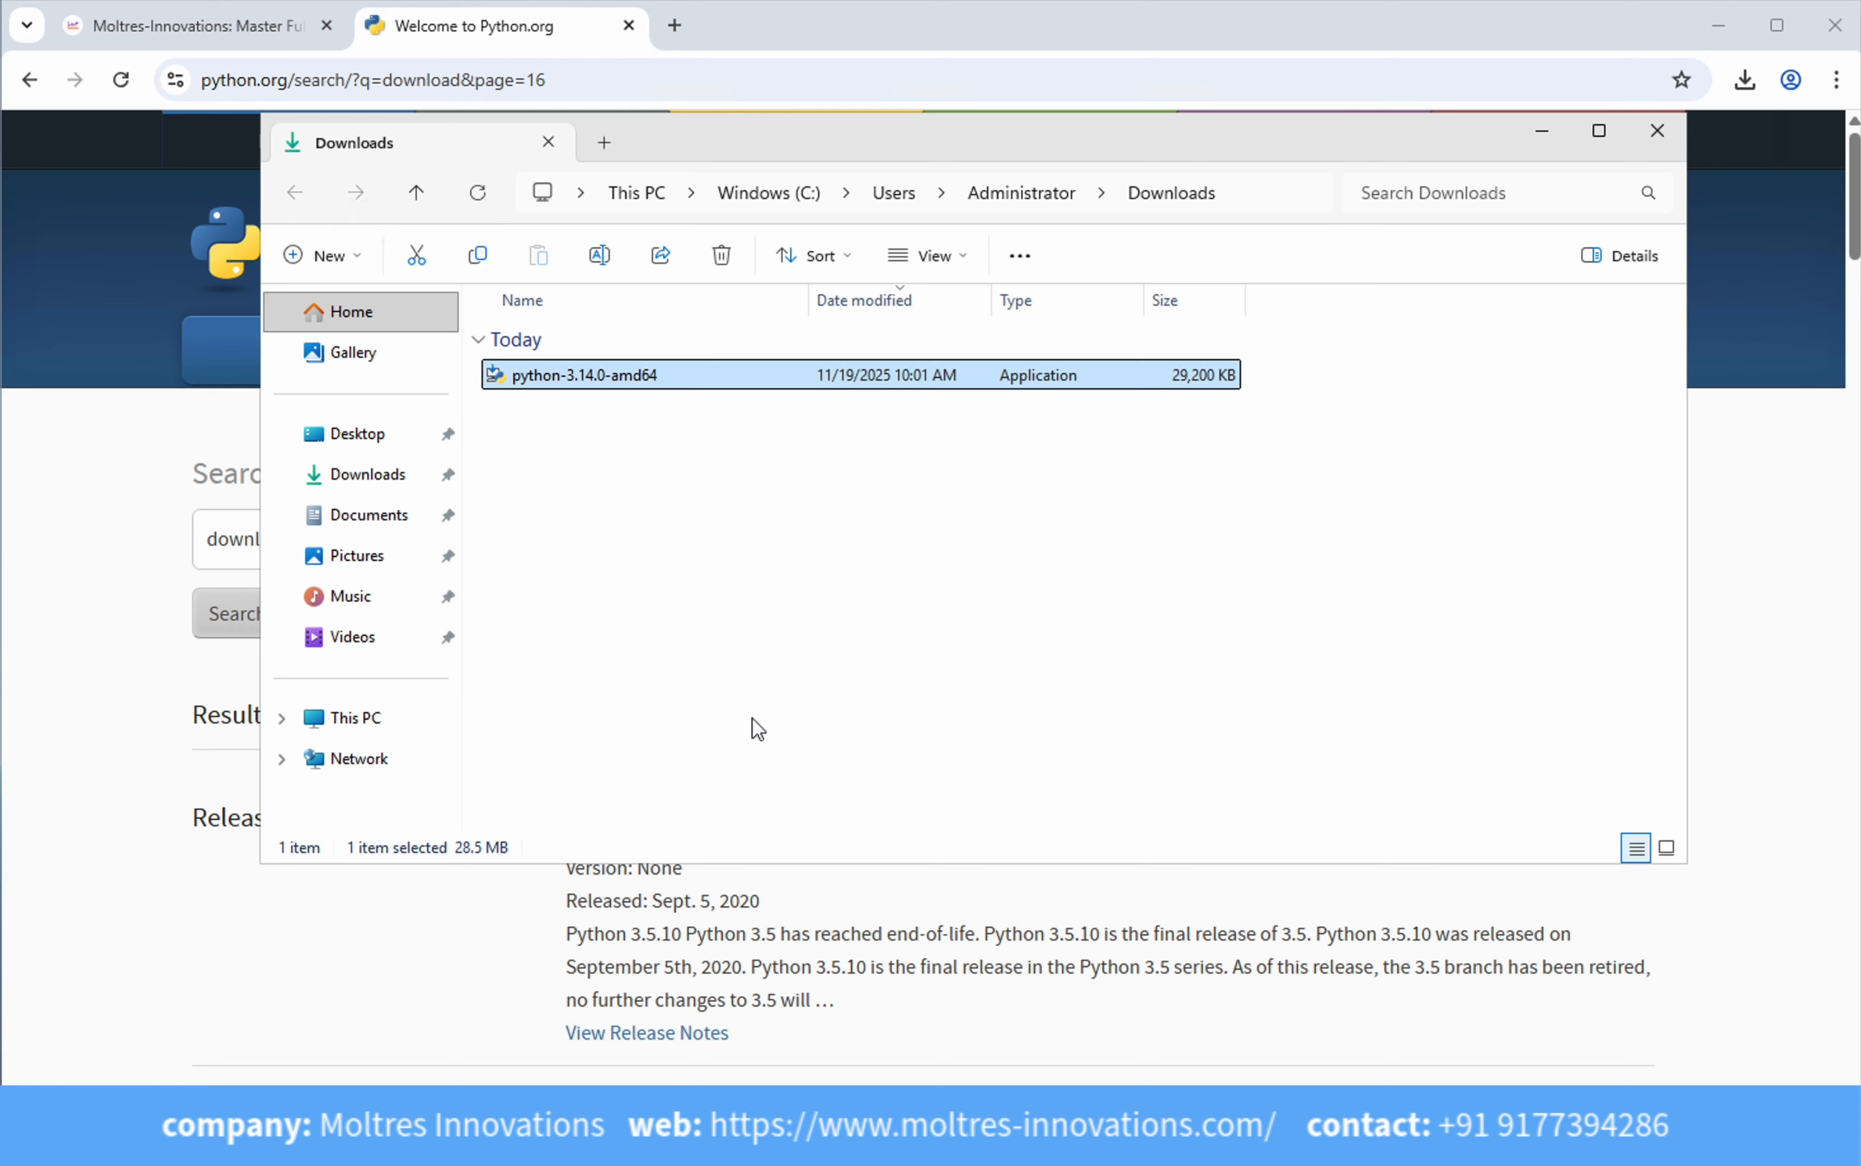
- Search for "vs code download" in a new browser tab and download the Windows version of Visual Studio Code
left_click(675, 25)
type("vs")
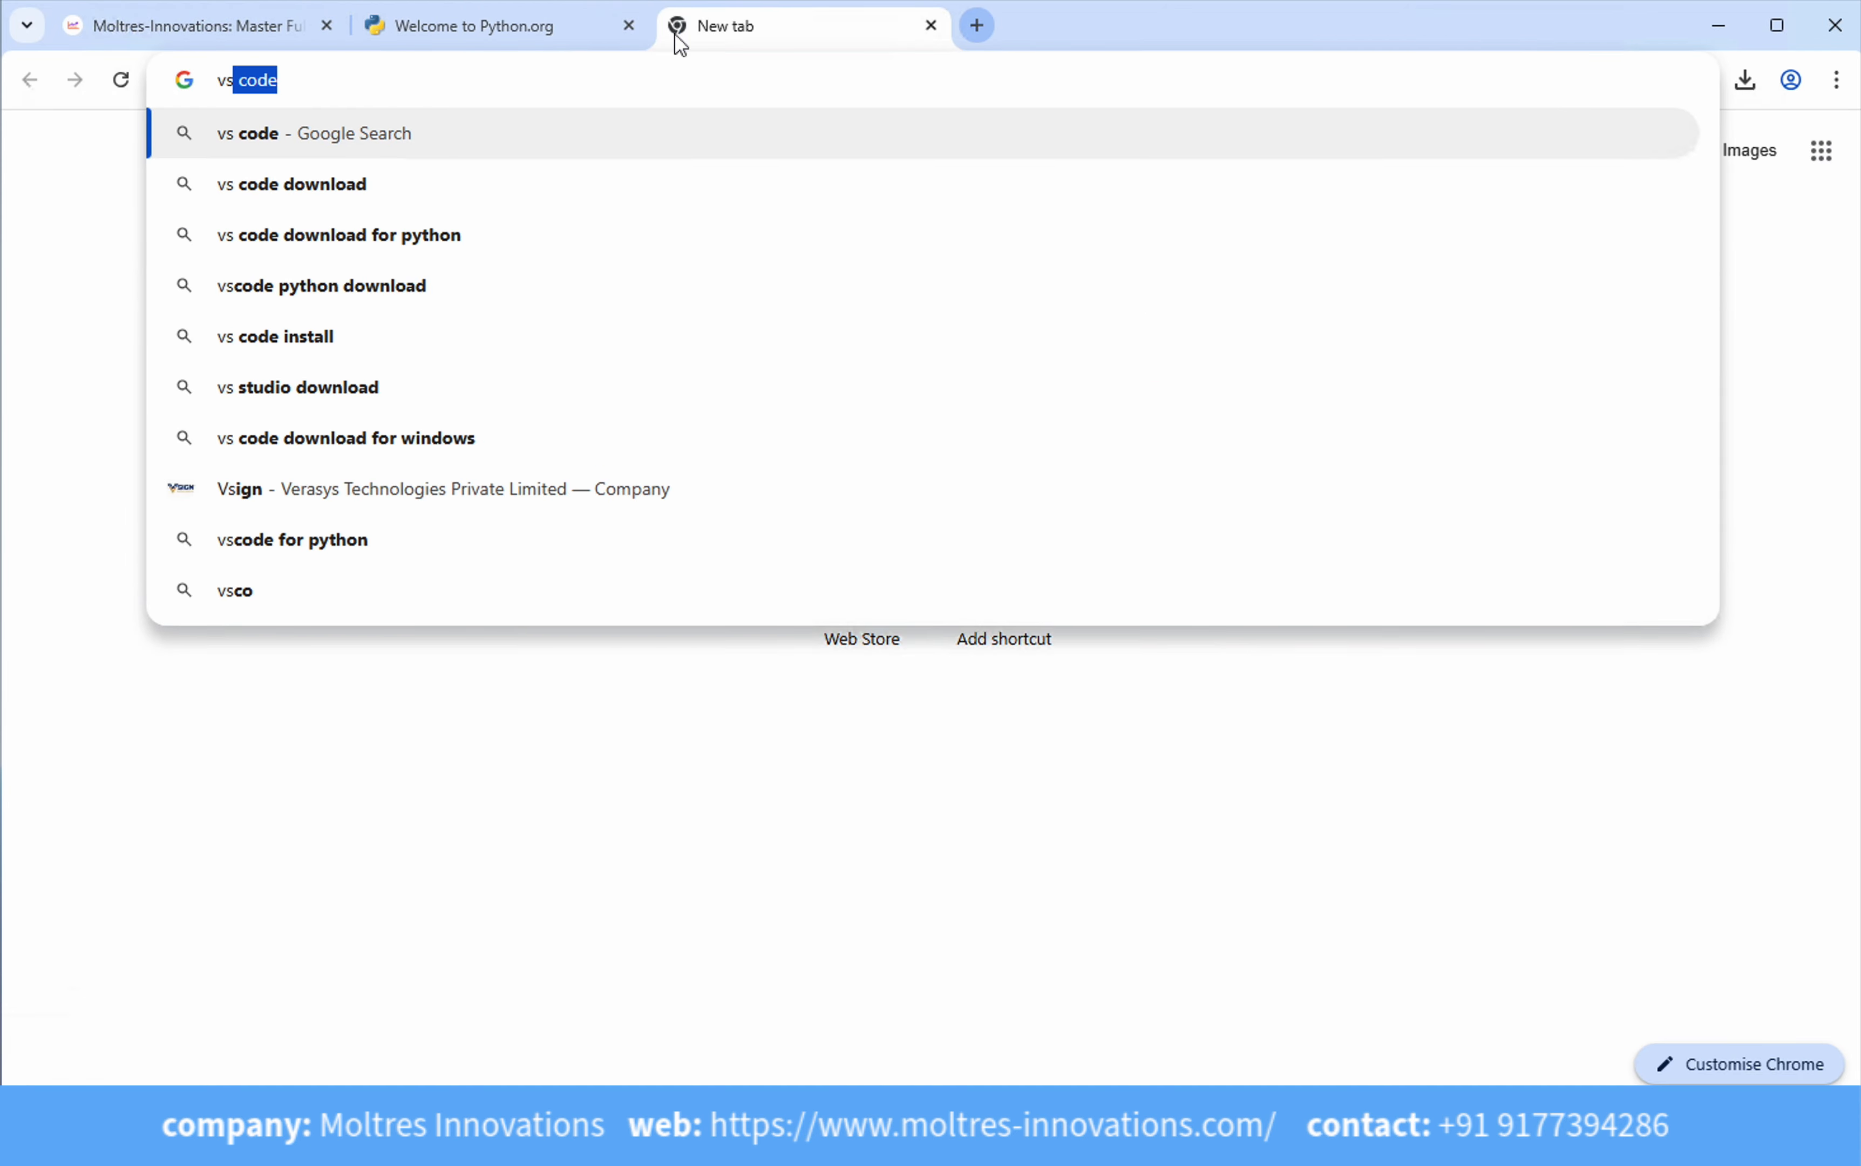
key("Down")
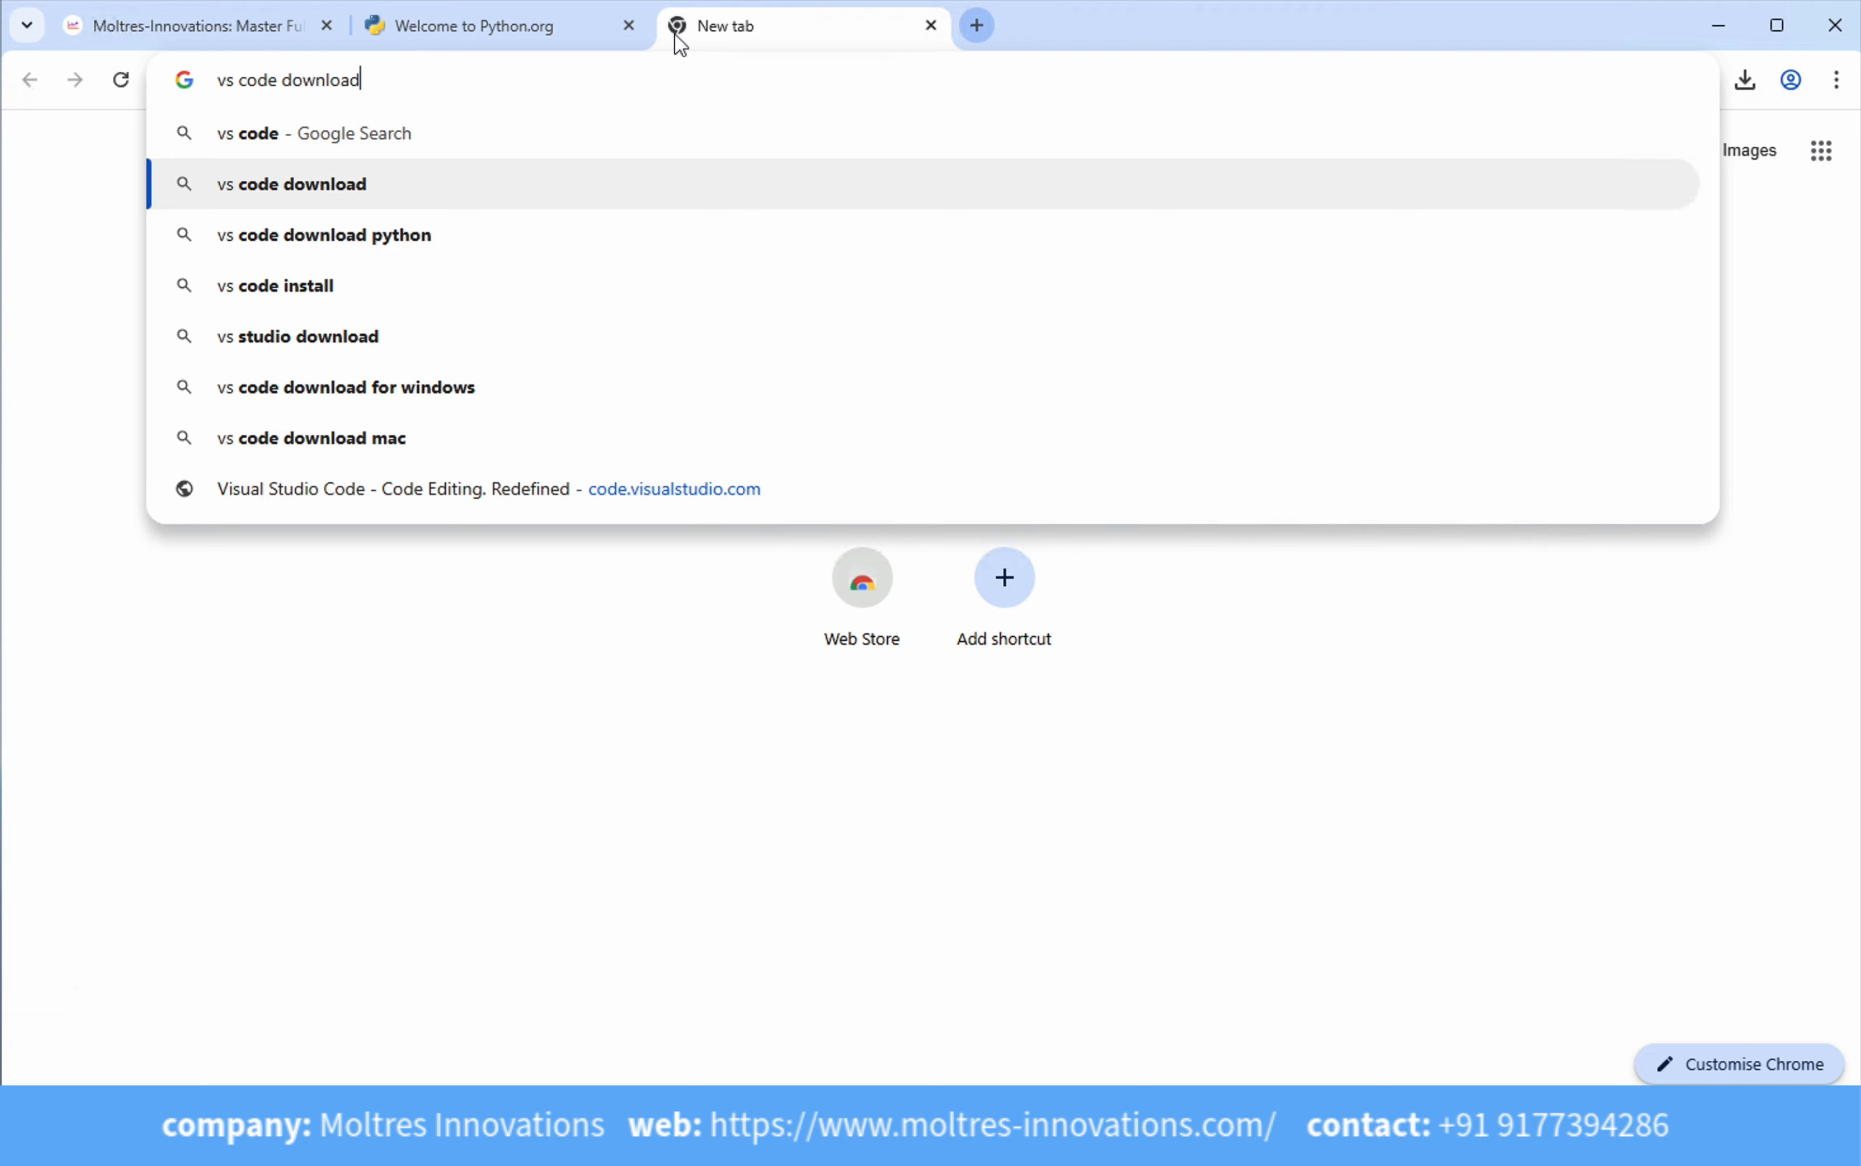
key("Return")
left_click(374, 397)
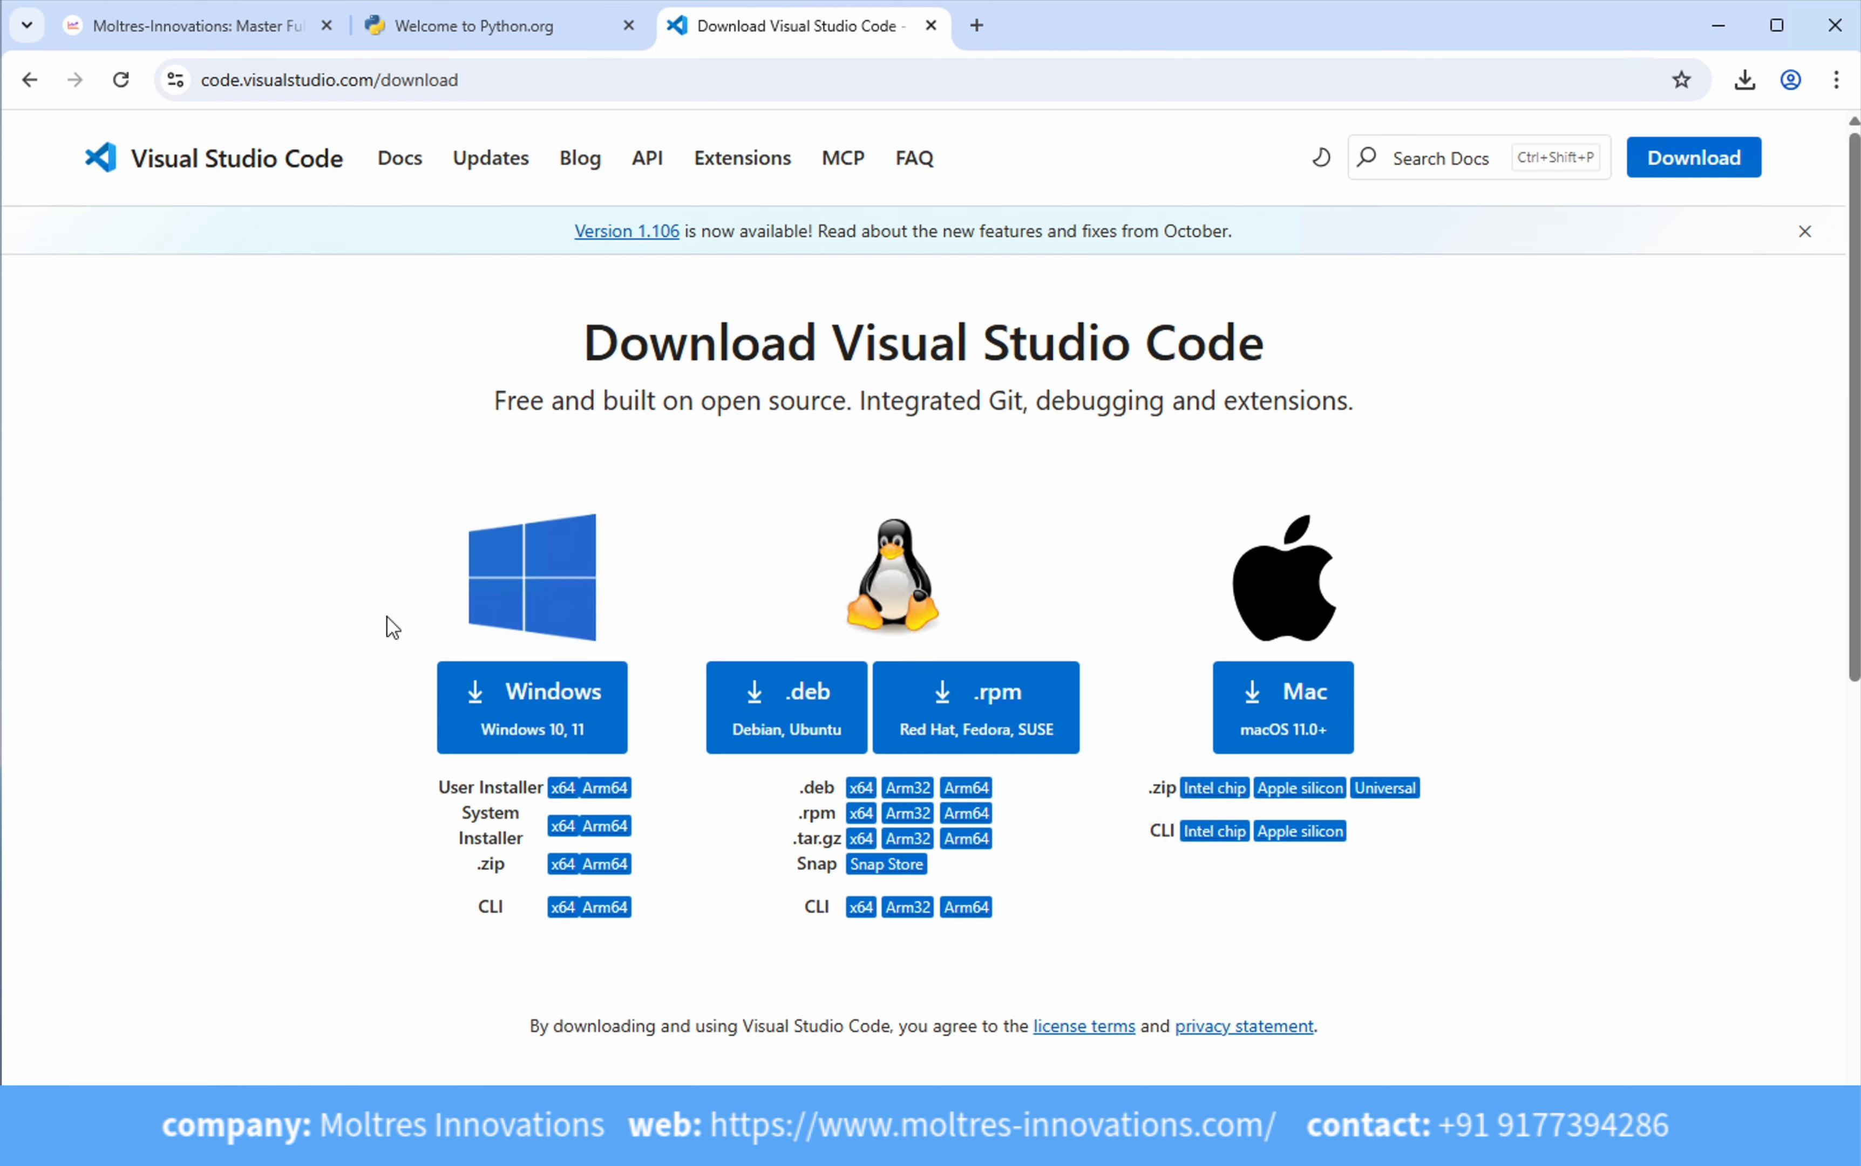
left_click(531, 690)
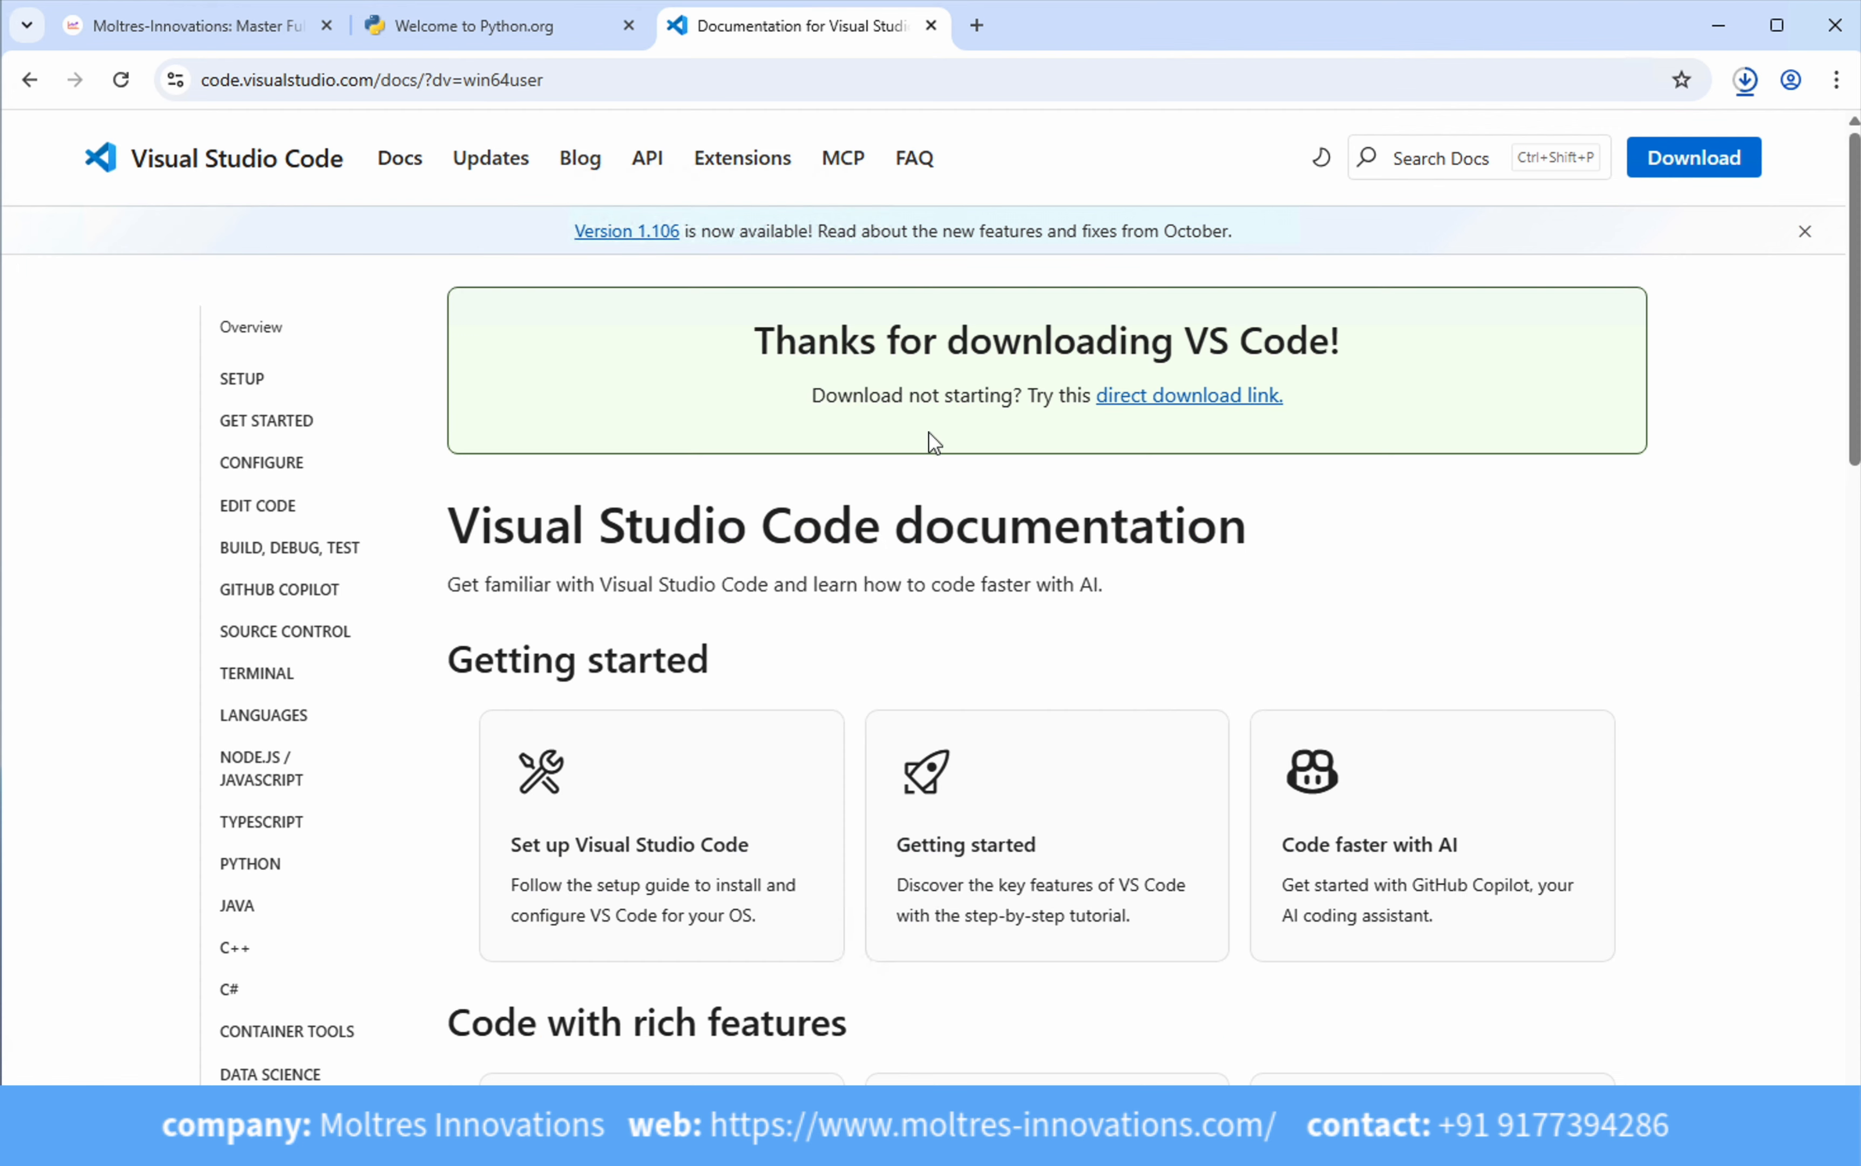
- Launch the downloaded VSCodeUserSetup-x64-1.106.1 installer from its folder and continue despite the administrator warning
left_click(1746, 79)
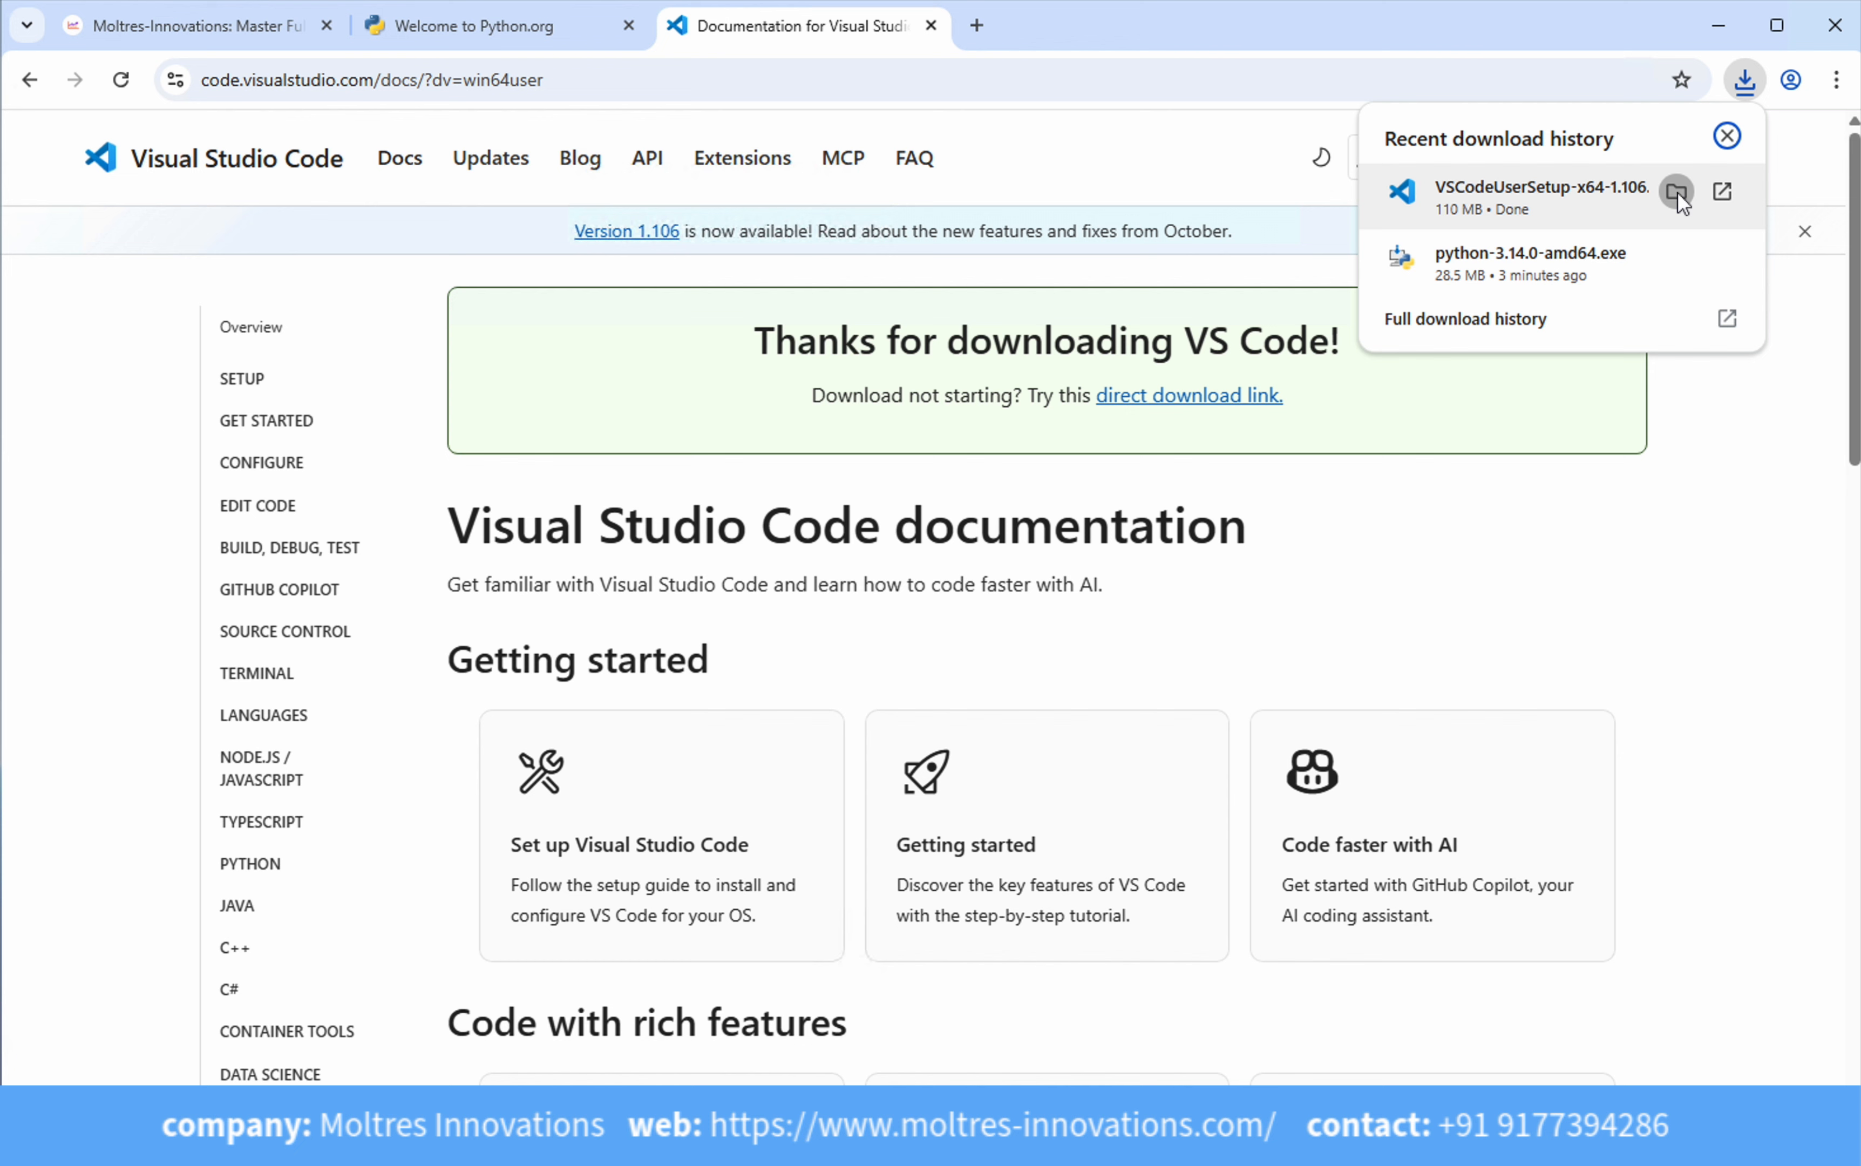
left_click(1677, 191)
double_click(588, 414)
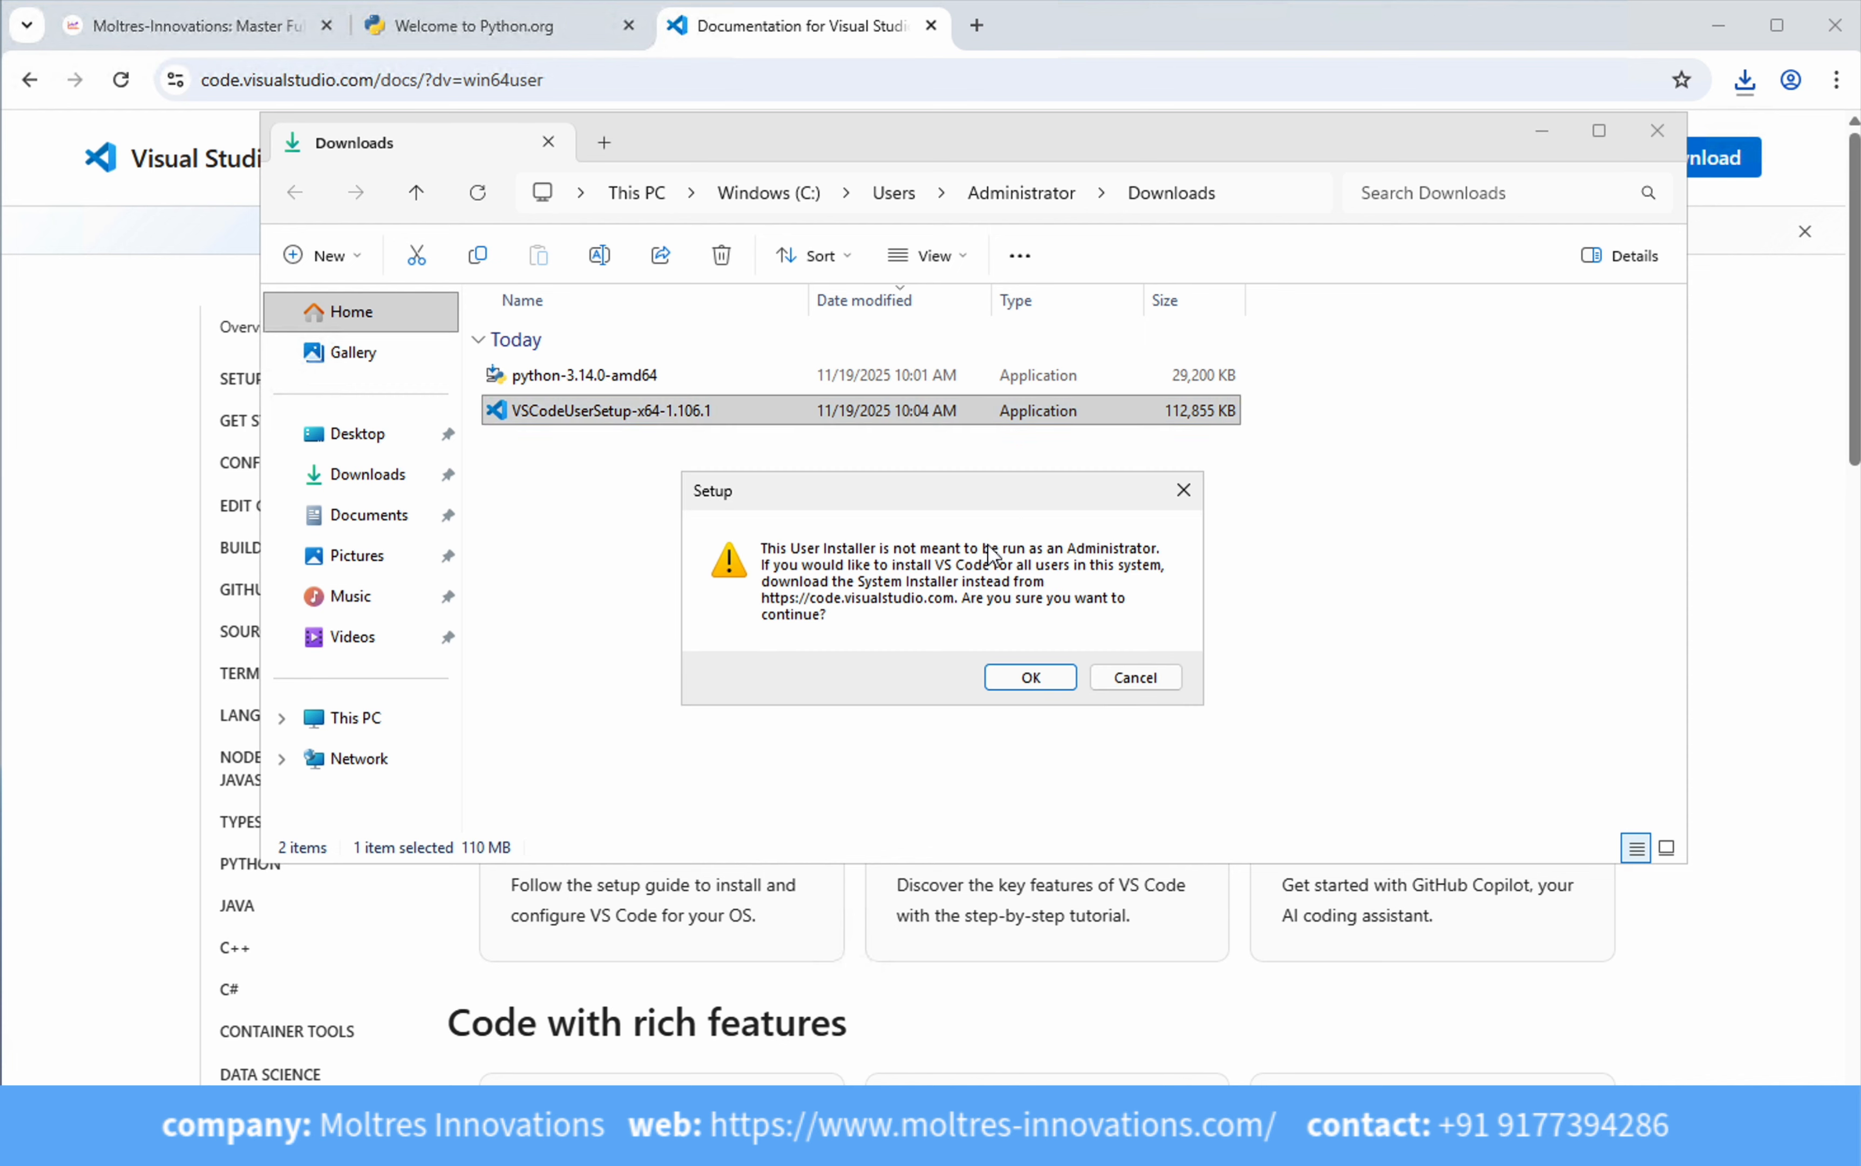
left_click(1031, 678)
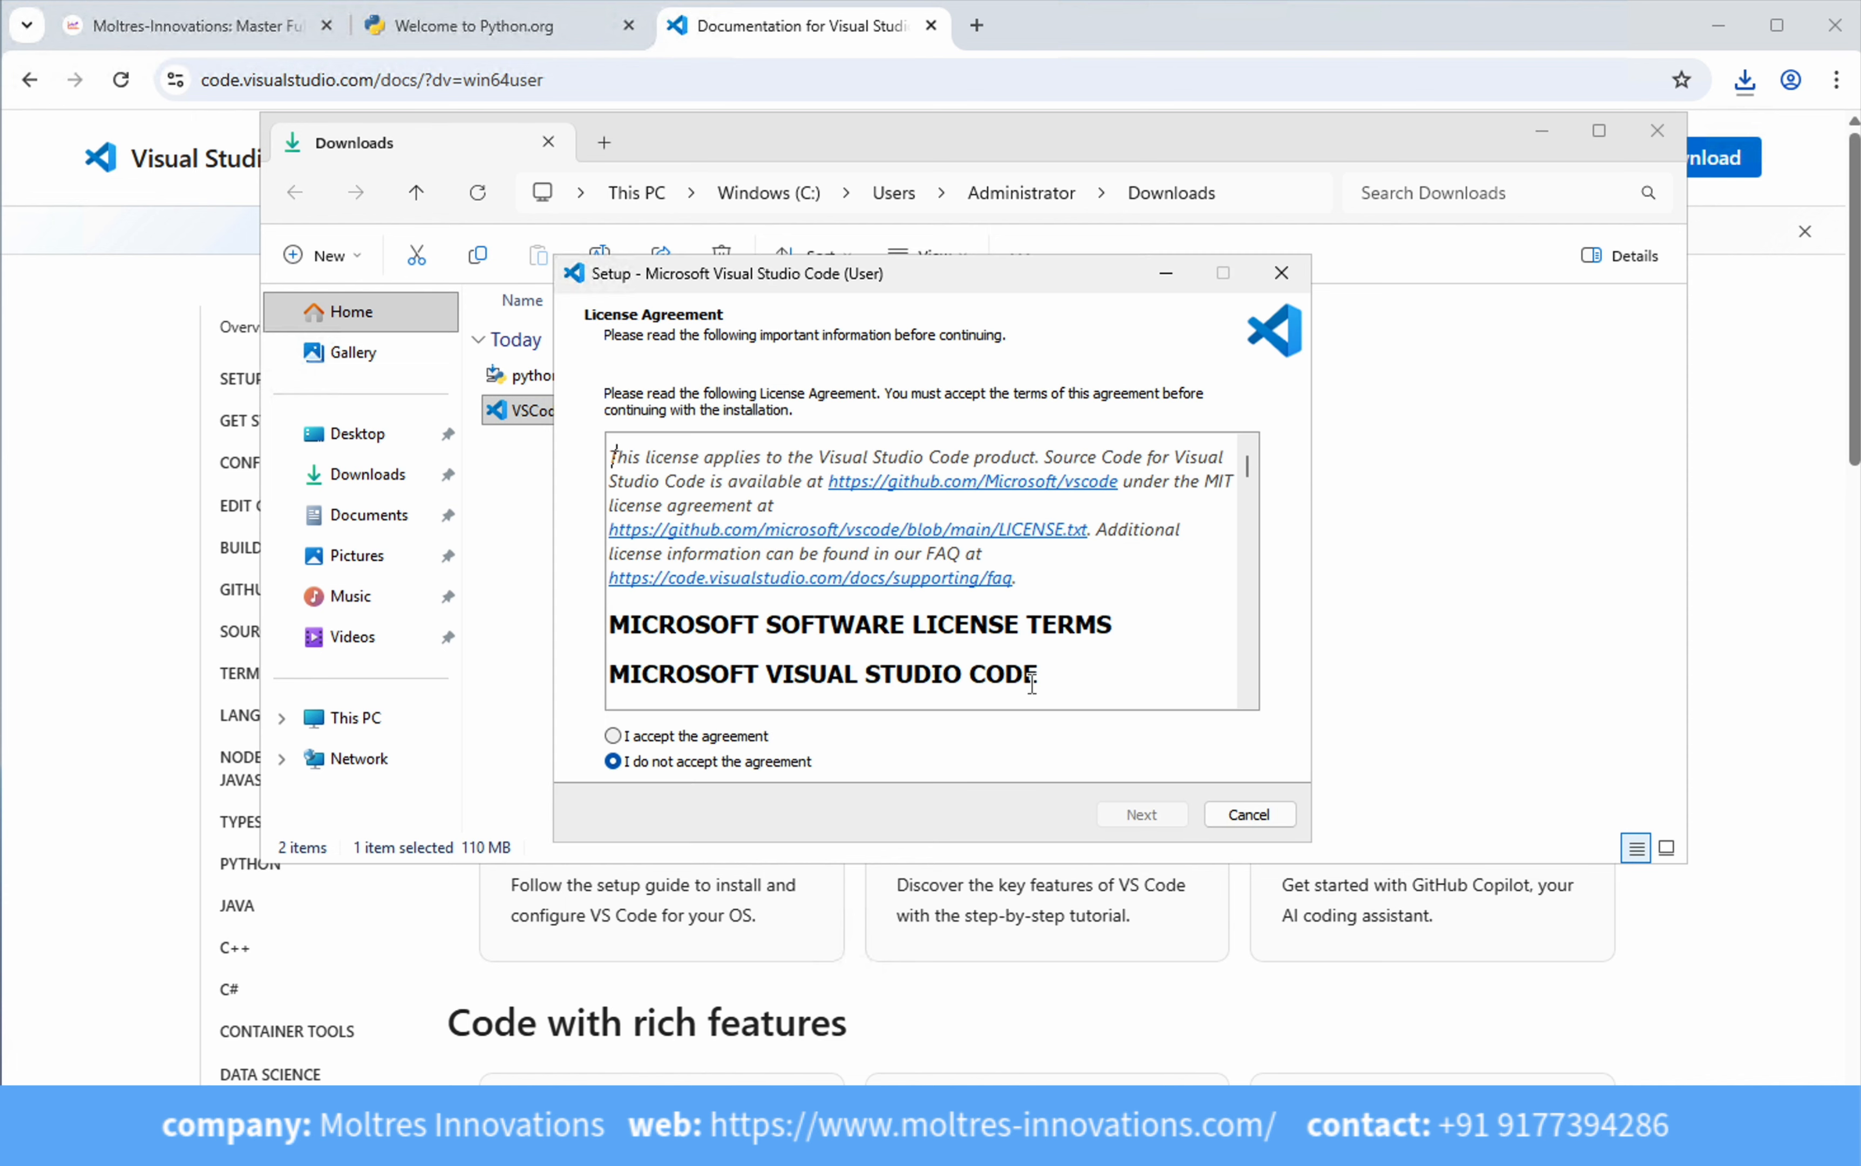
- Accept the license, install Visual Studio Code with the desktop icon and all other additional tasks enabled, and launch it, dismissing the updates notification
left_click(633, 735)
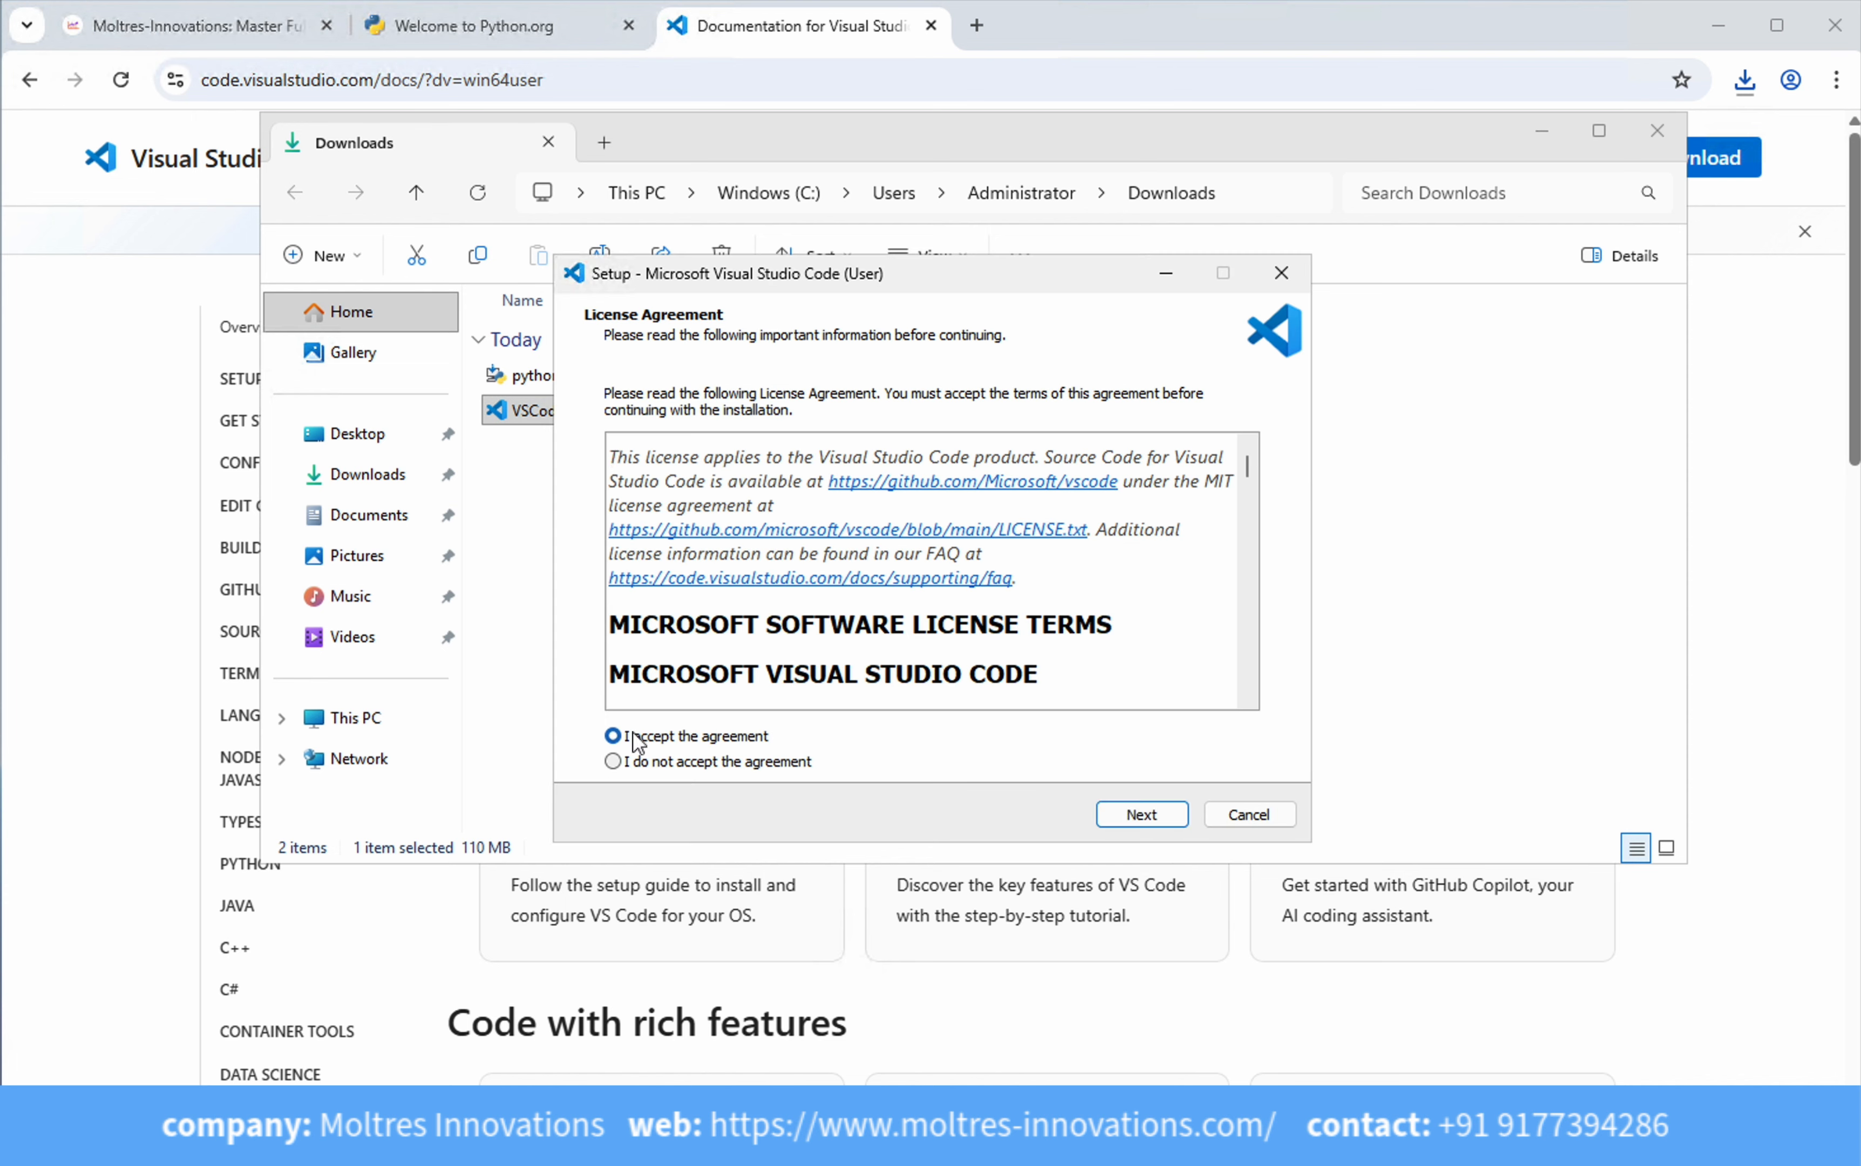
left_click(1127, 815)
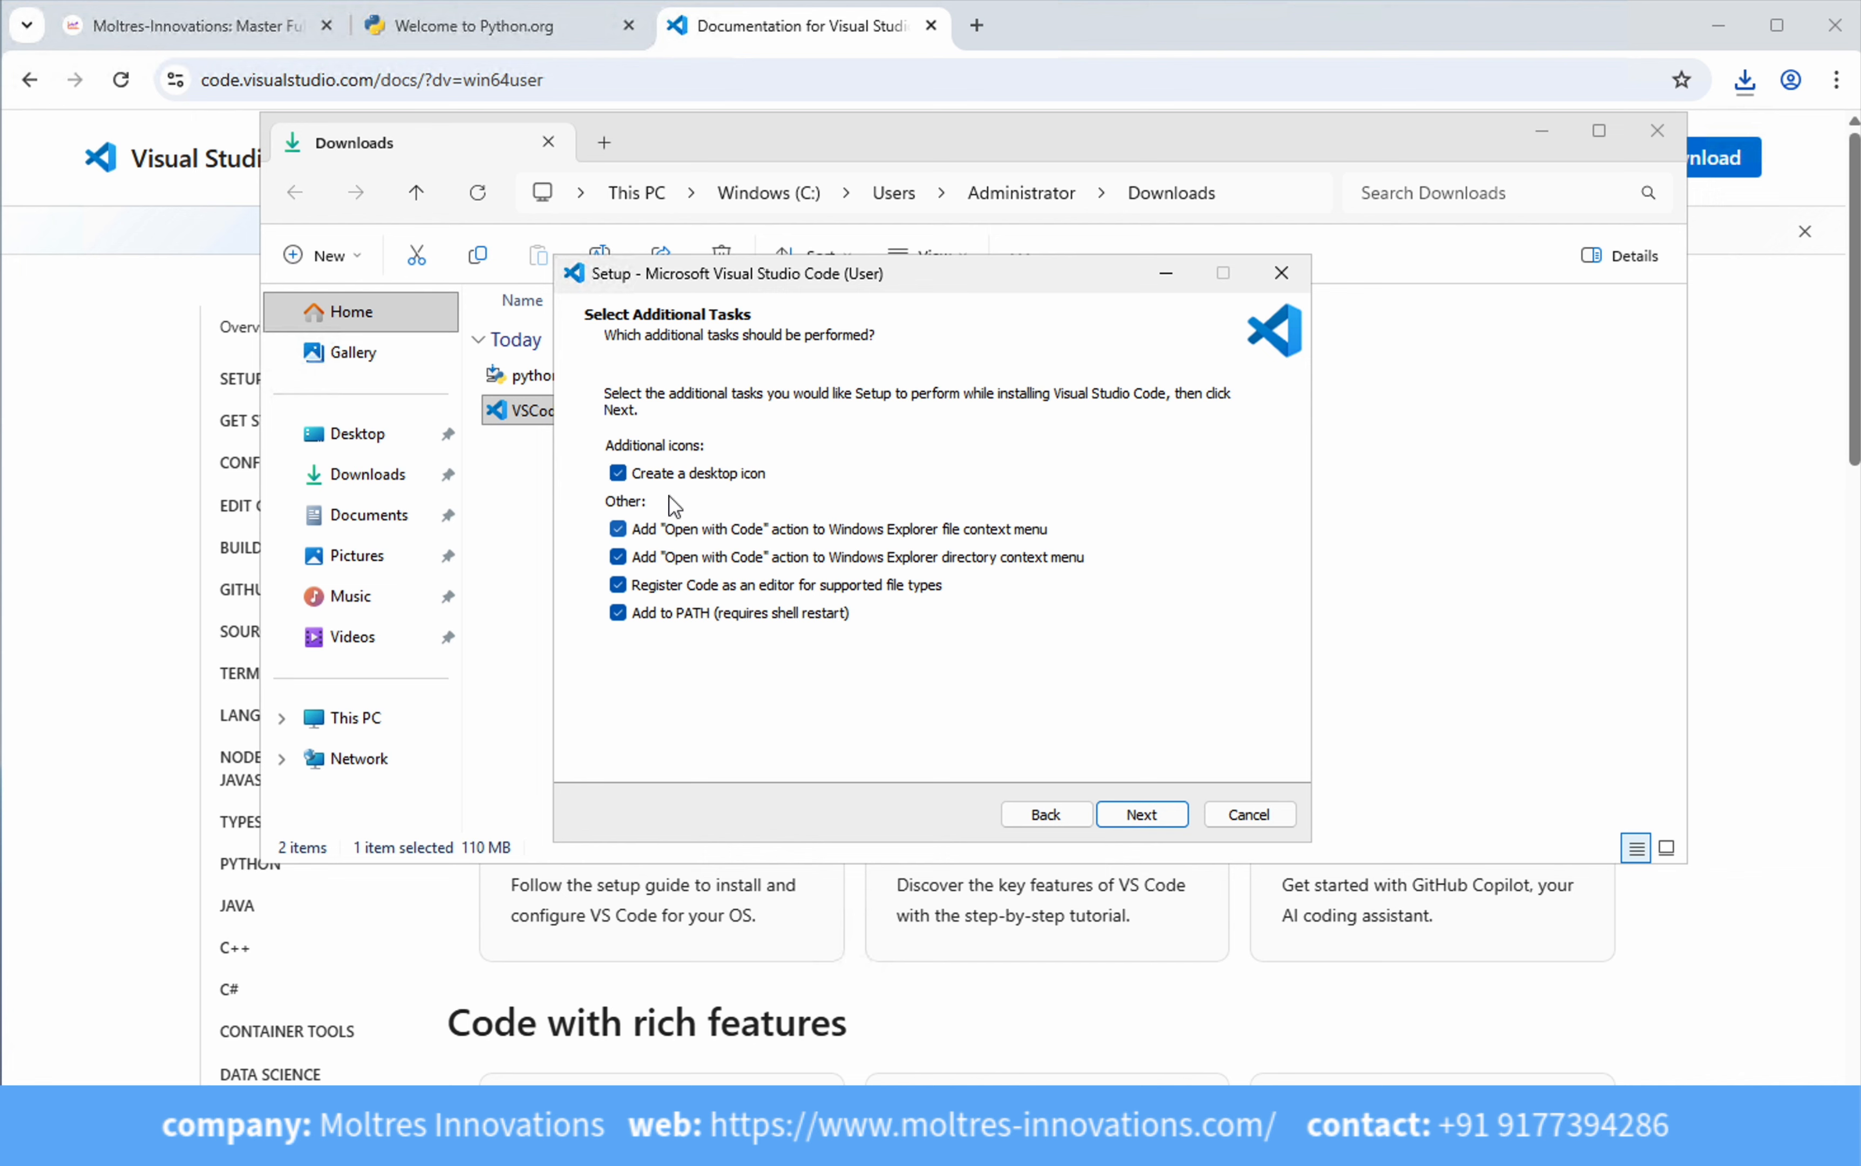
left_click(1142, 815)
left_click(1141, 814)
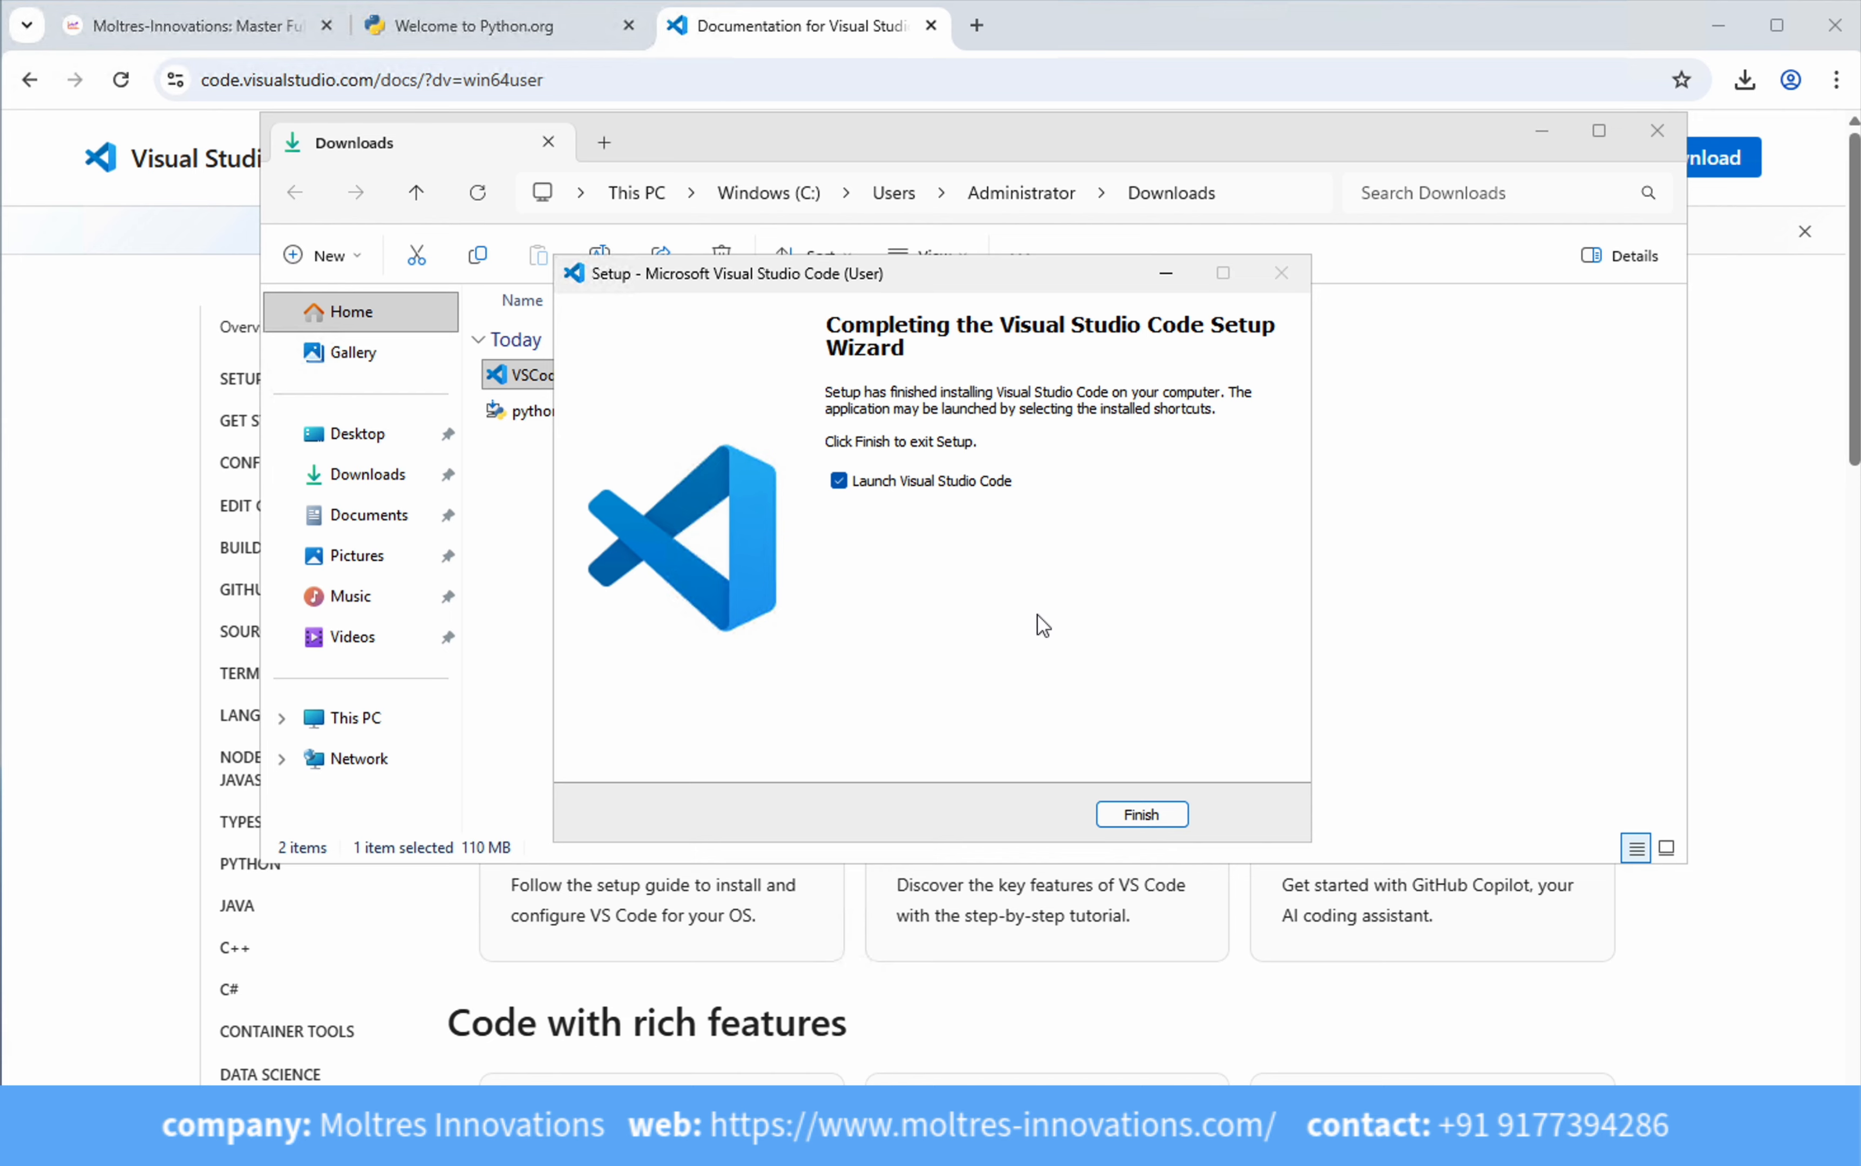
left_click(1139, 813)
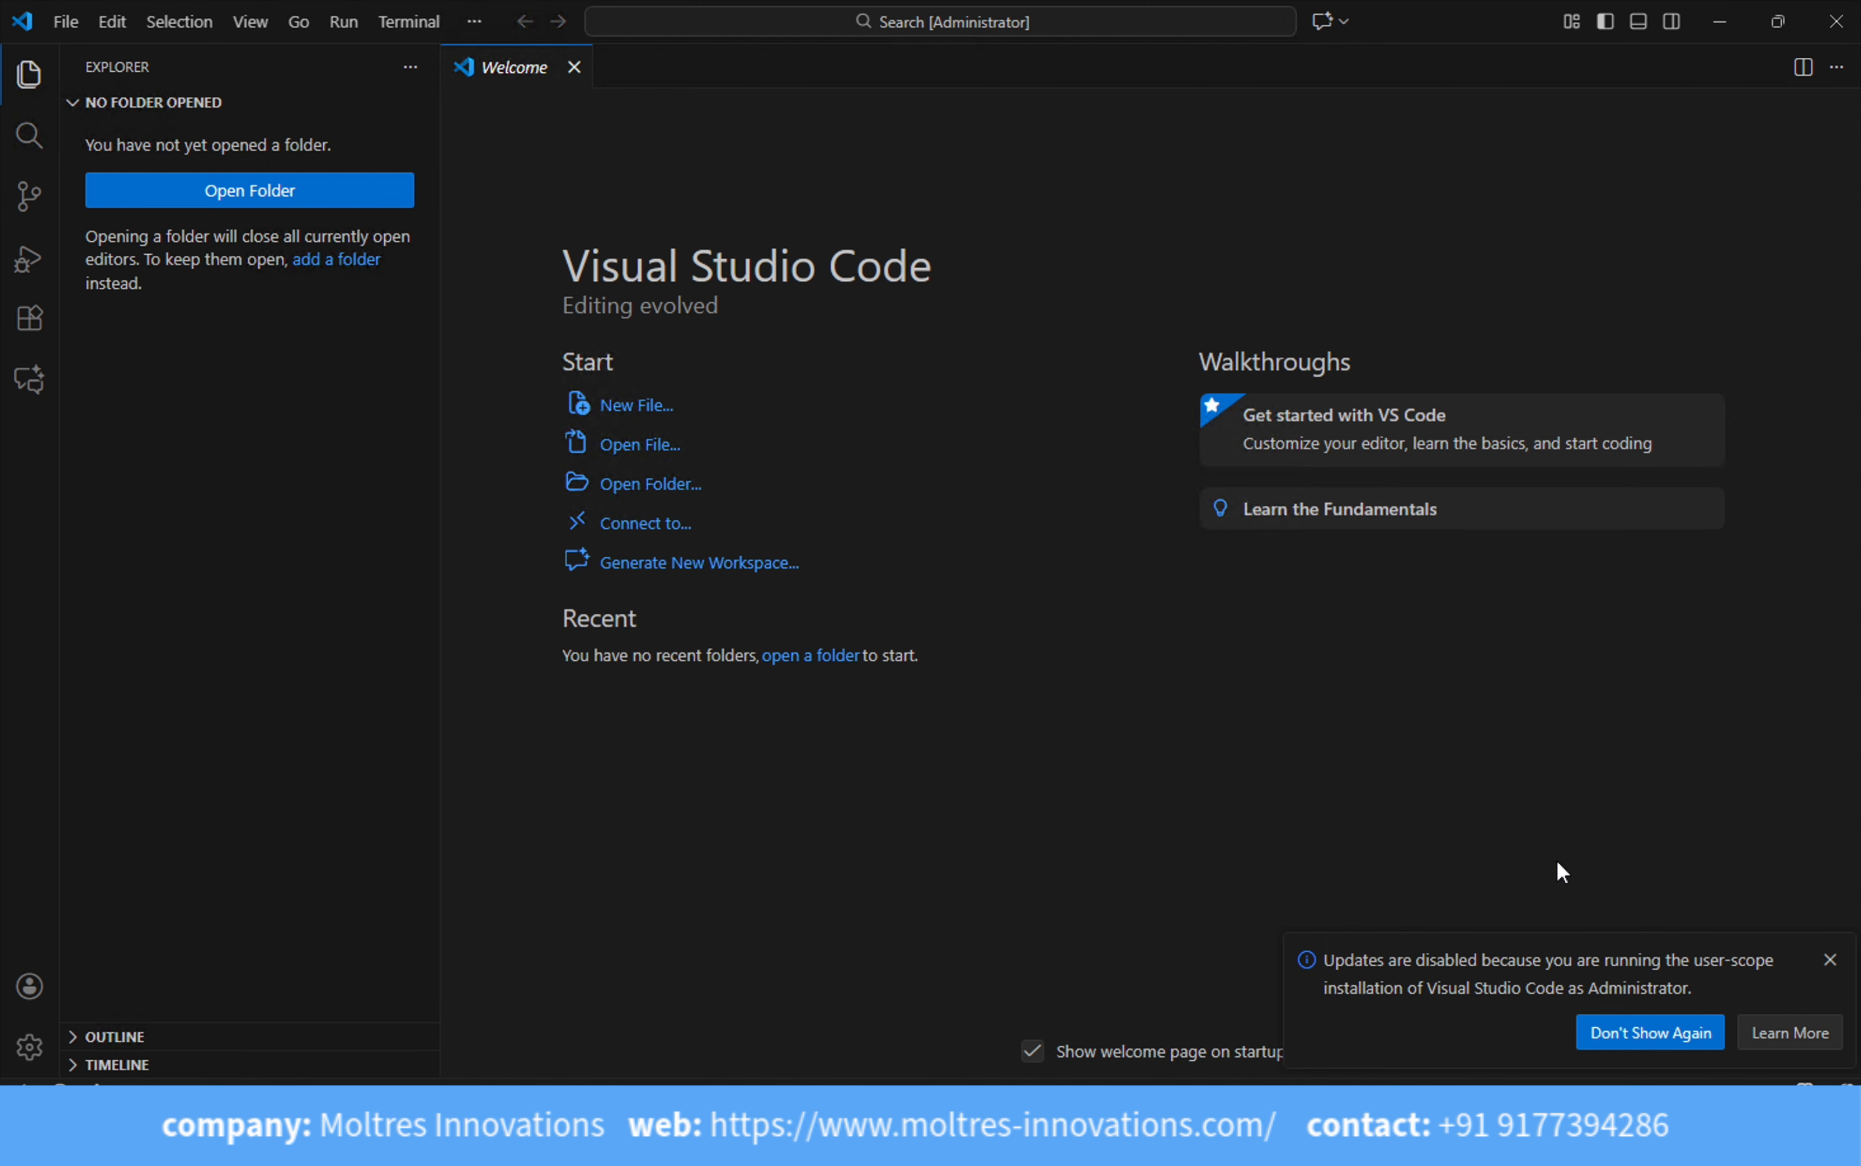
left_click(1831, 959)
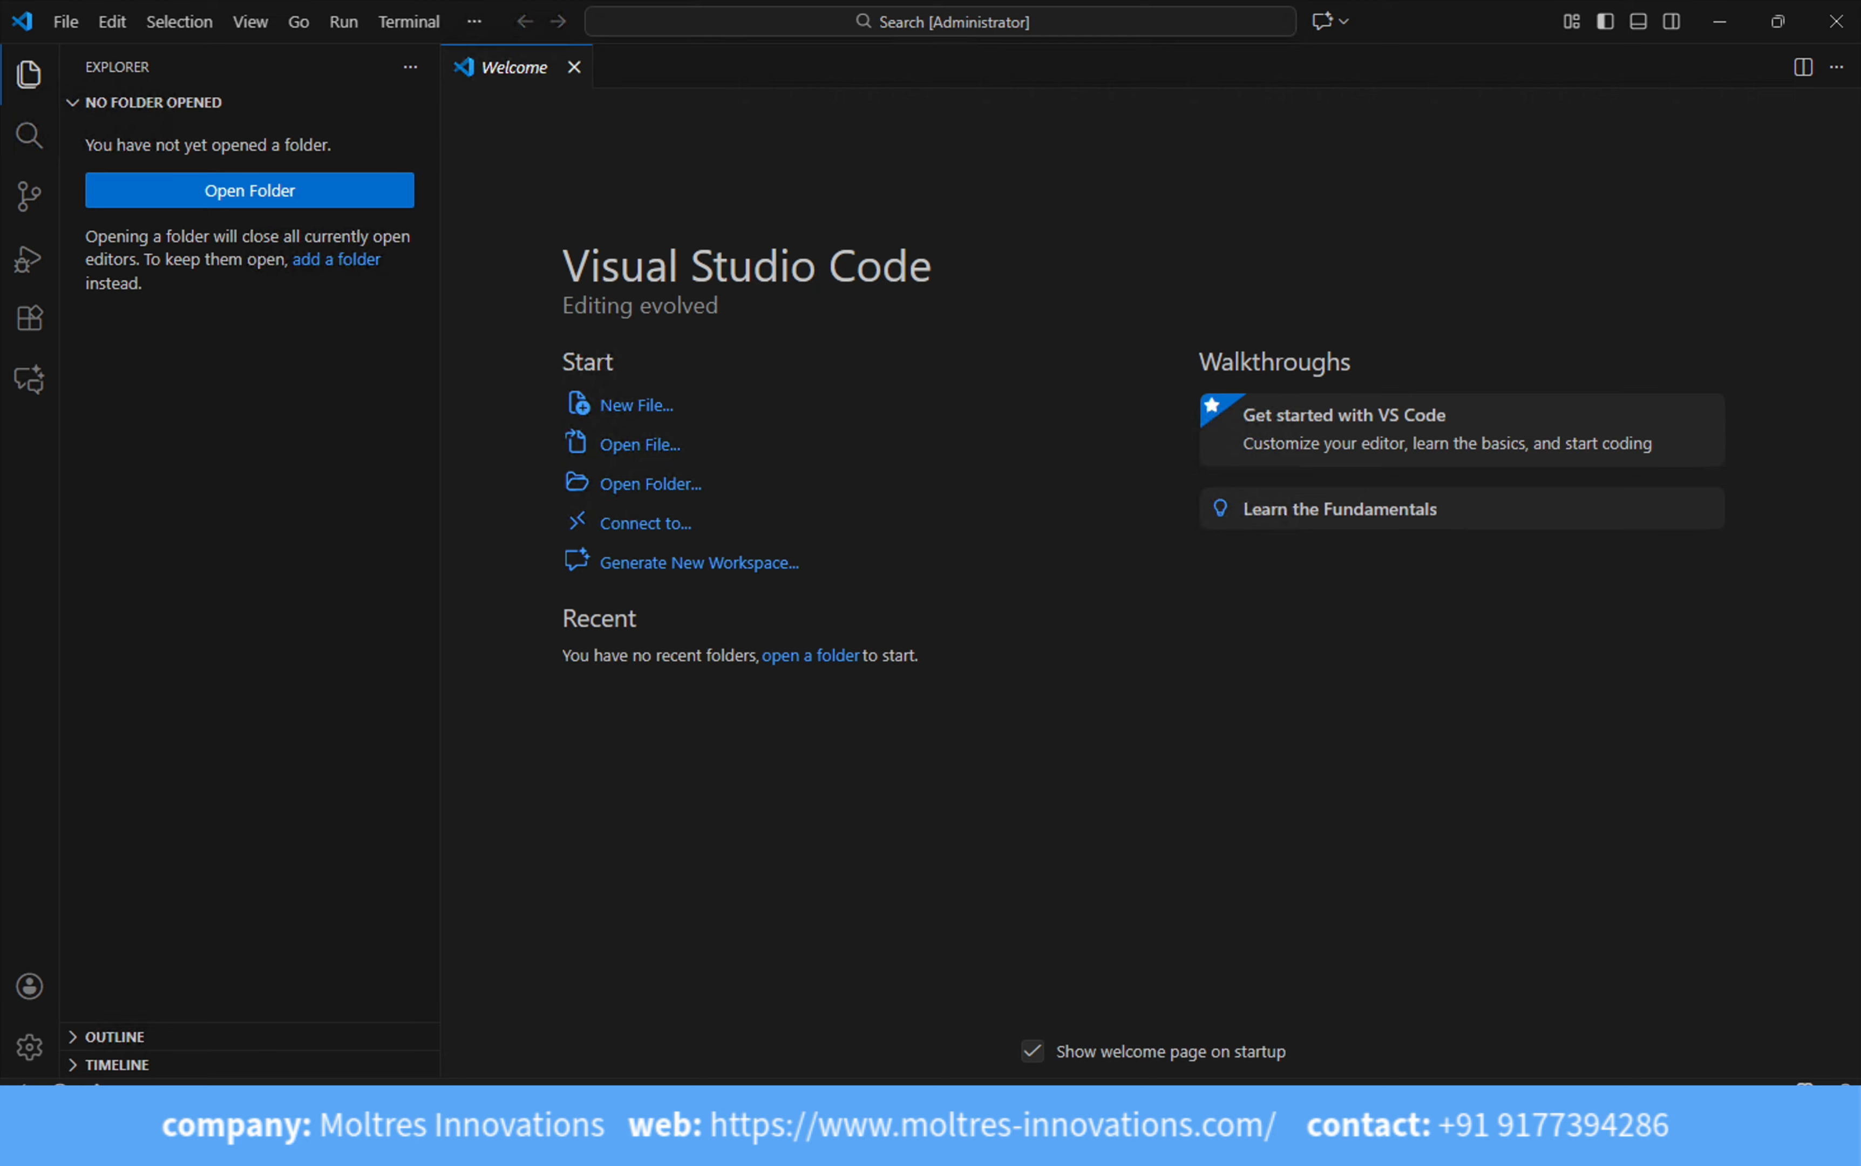
- Switch to File Explorer and create a folder named "Python Practice" in the root of the C: drive
key("alt+Tab")
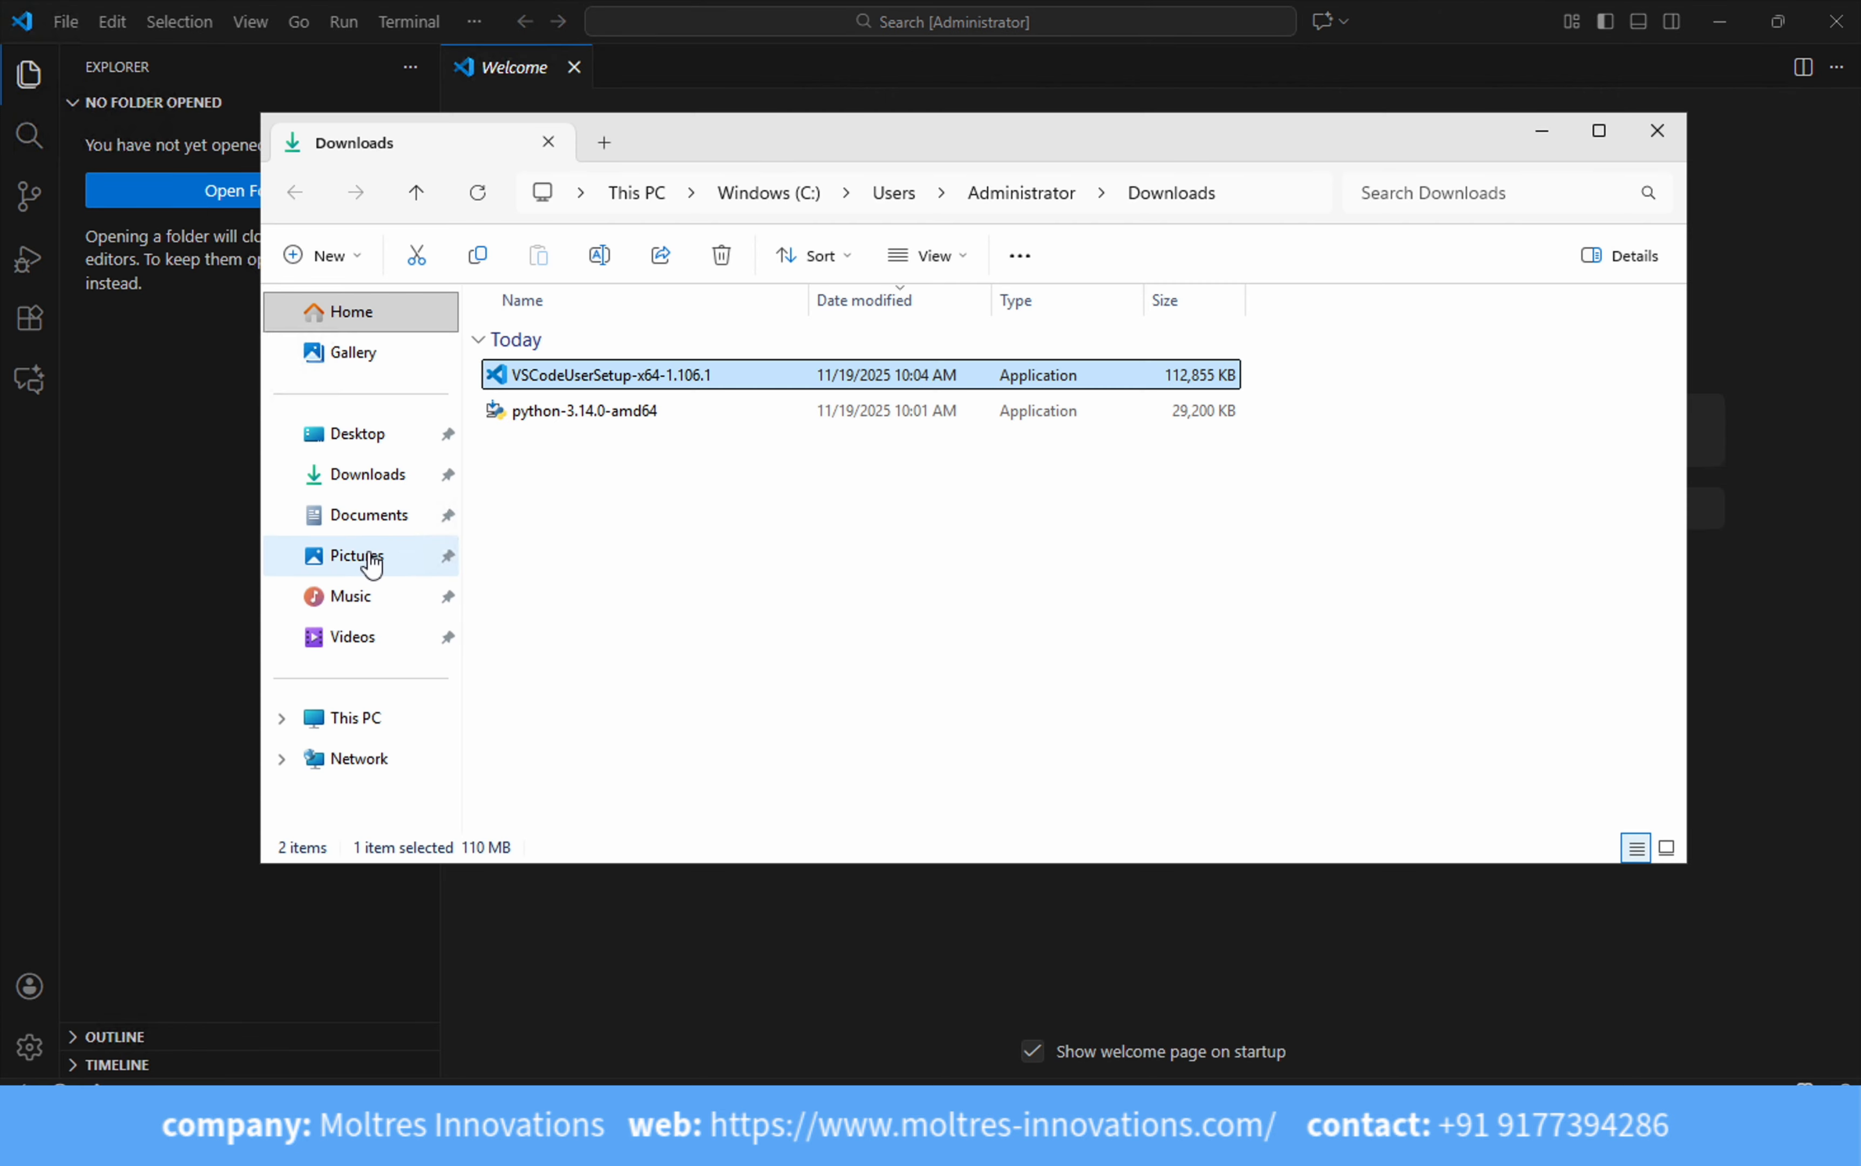
left_click(356, 718)
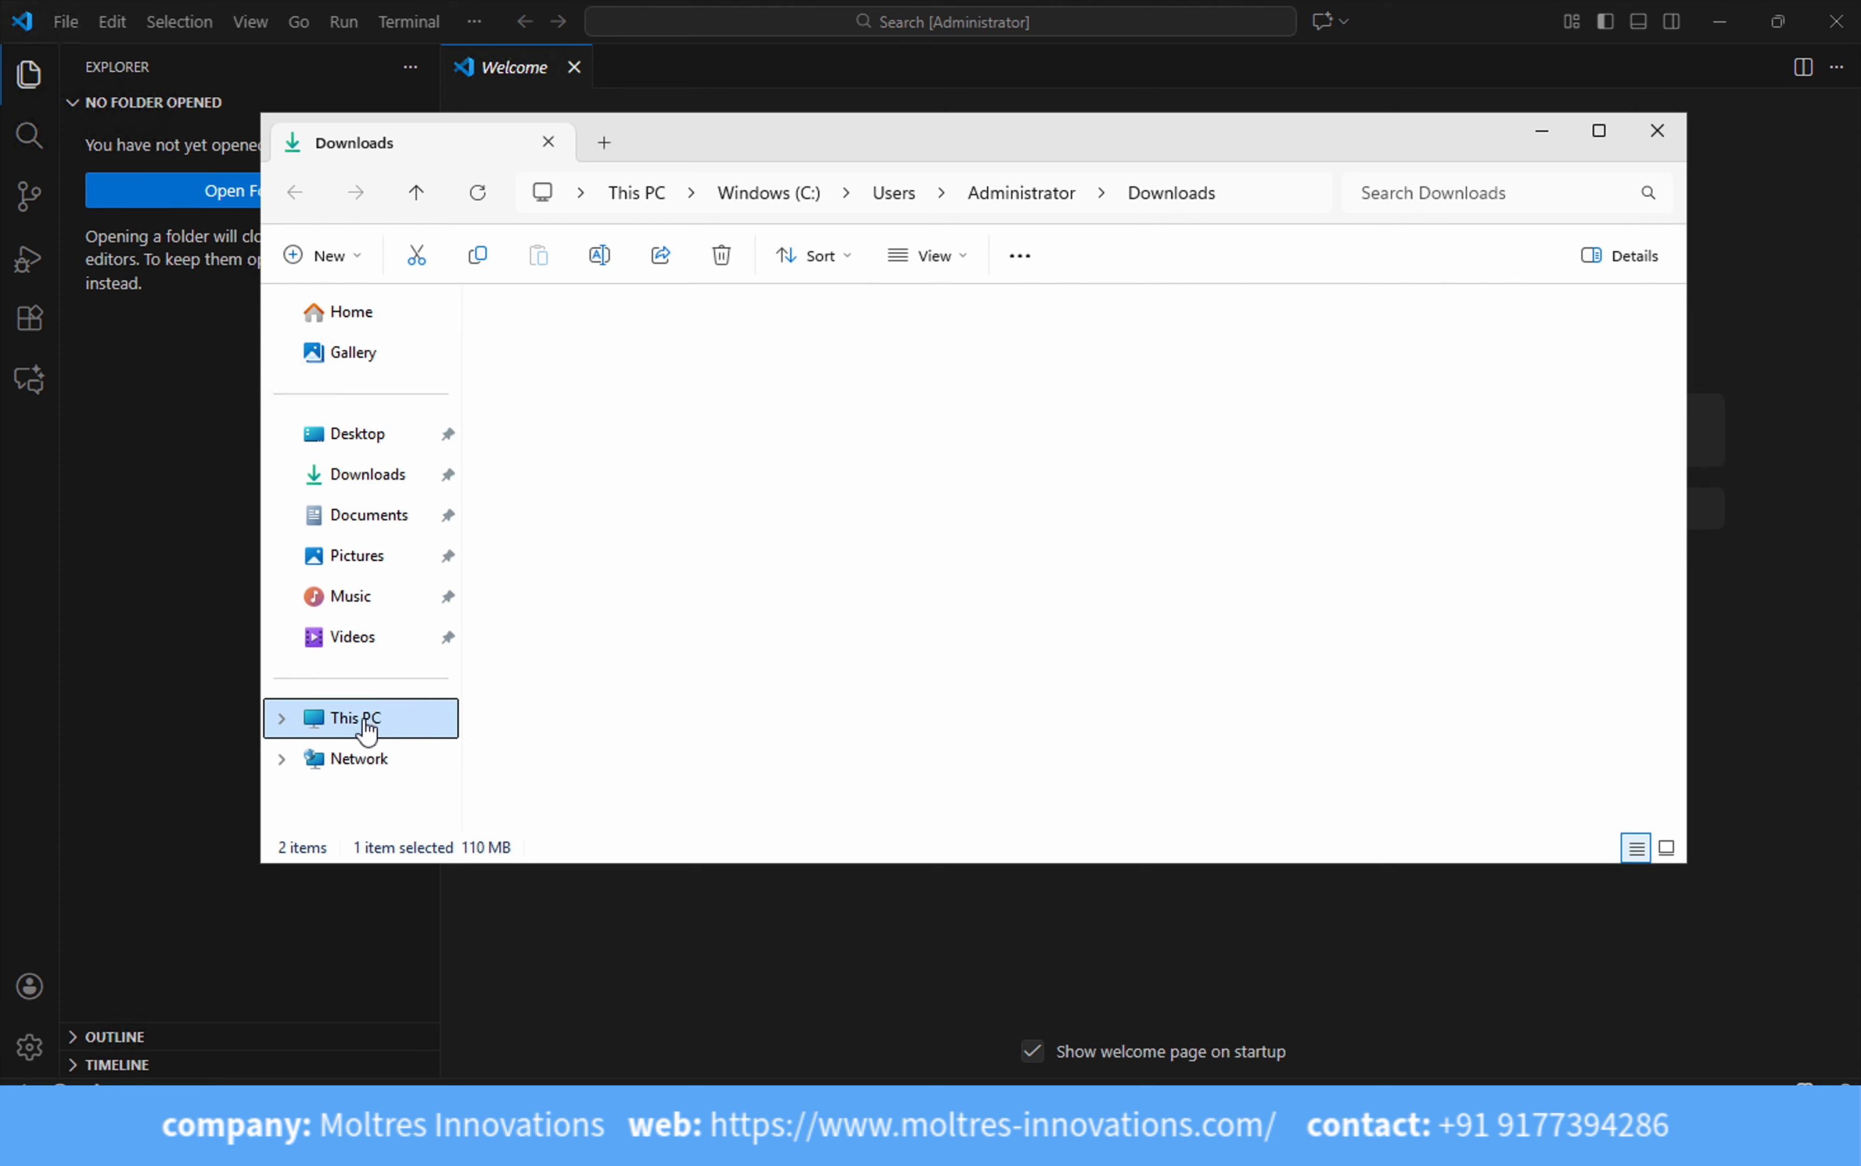
double_click(610, 376)
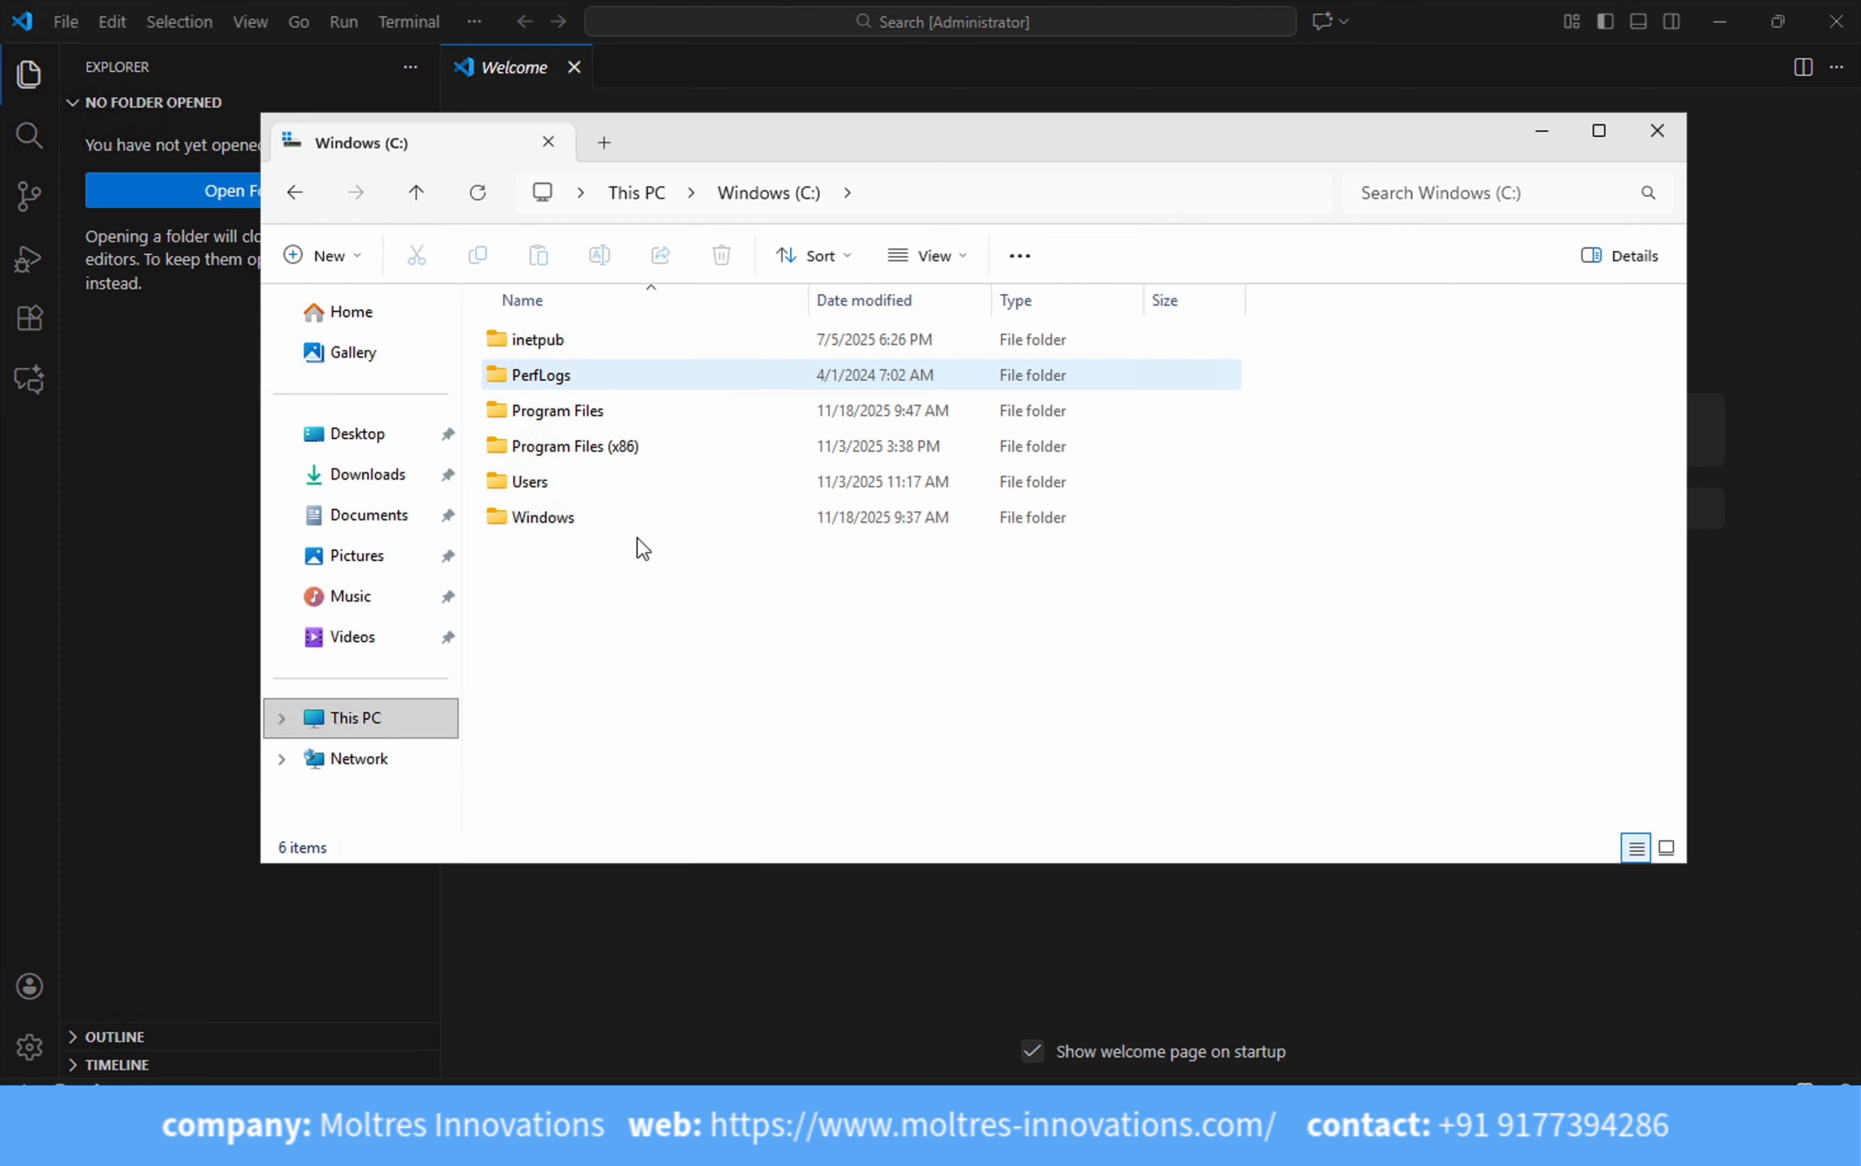
right_click(570, 617)
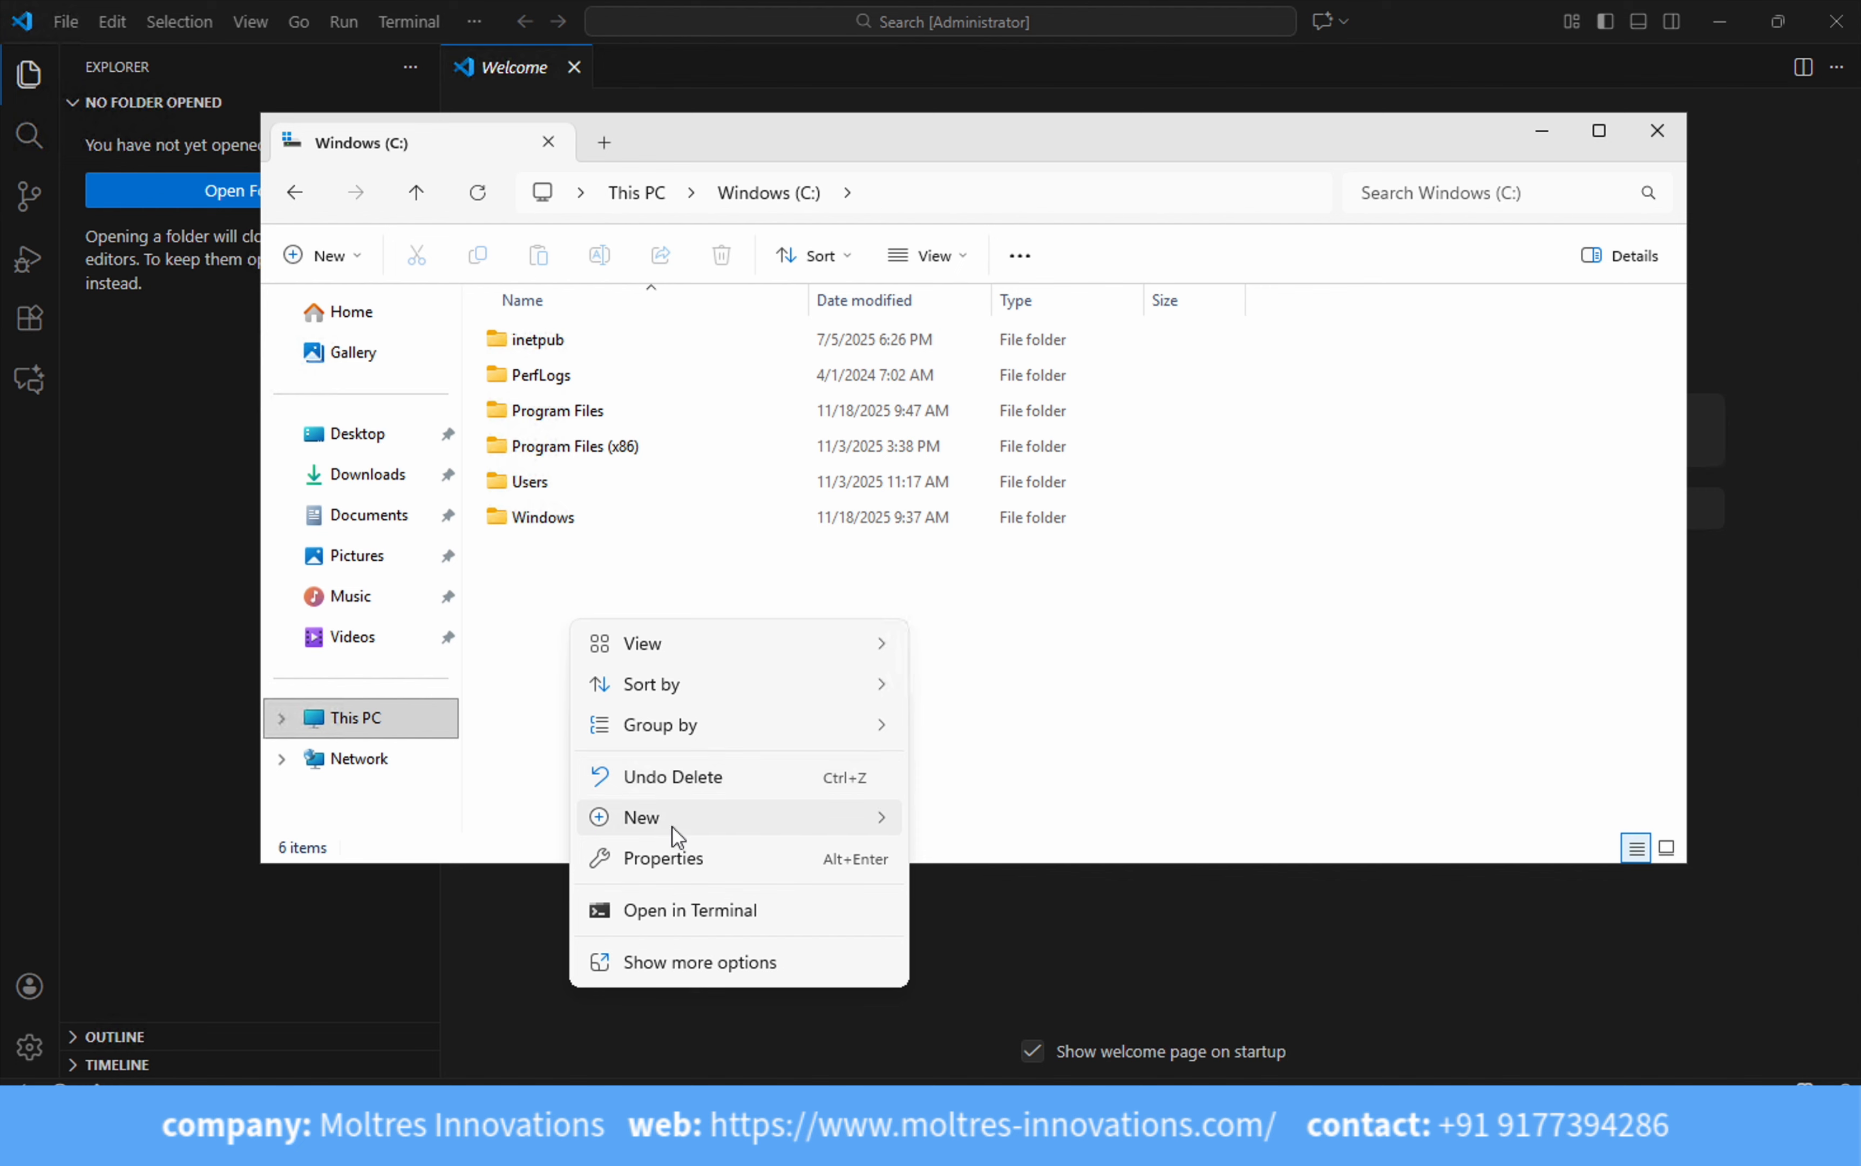
mouse_move(673, 826)
left_click(979, 823)
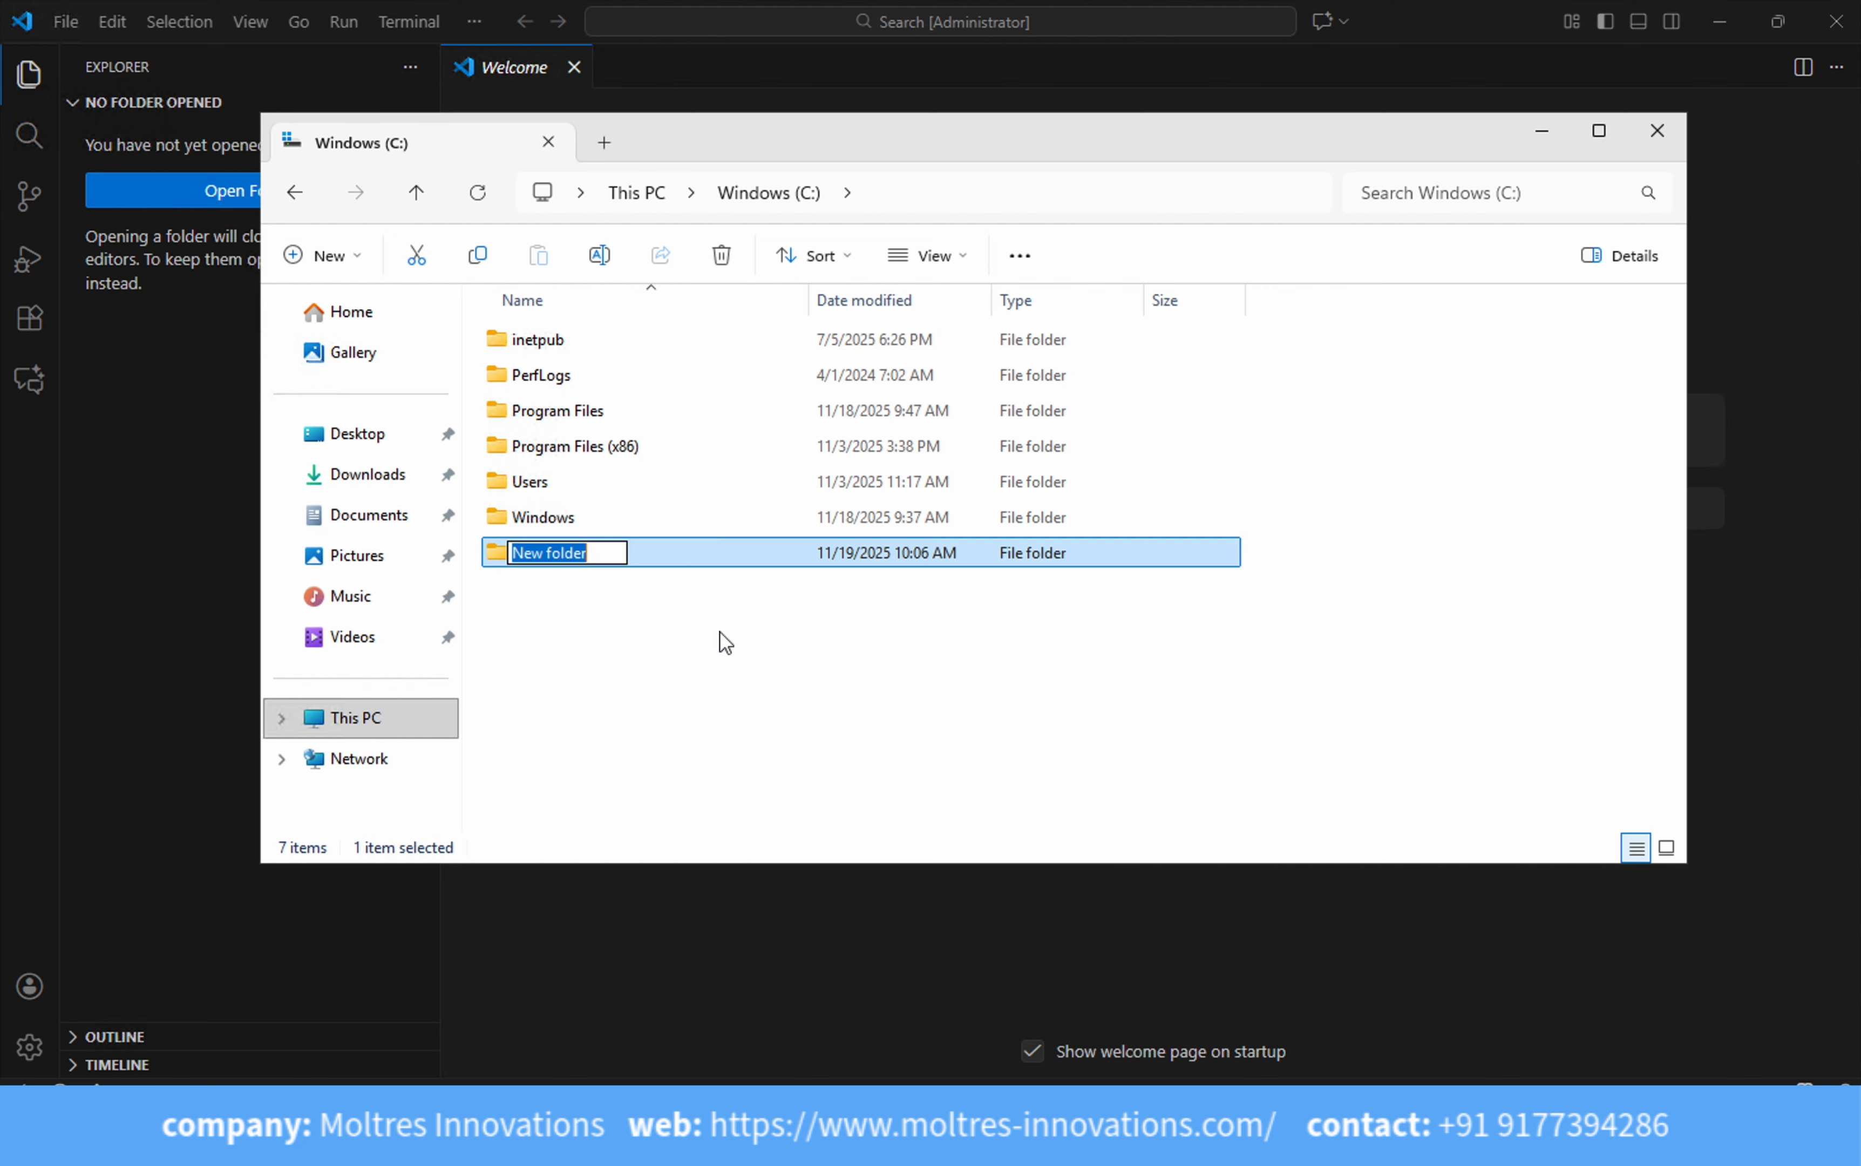
type("Python Practice")
key("Return")
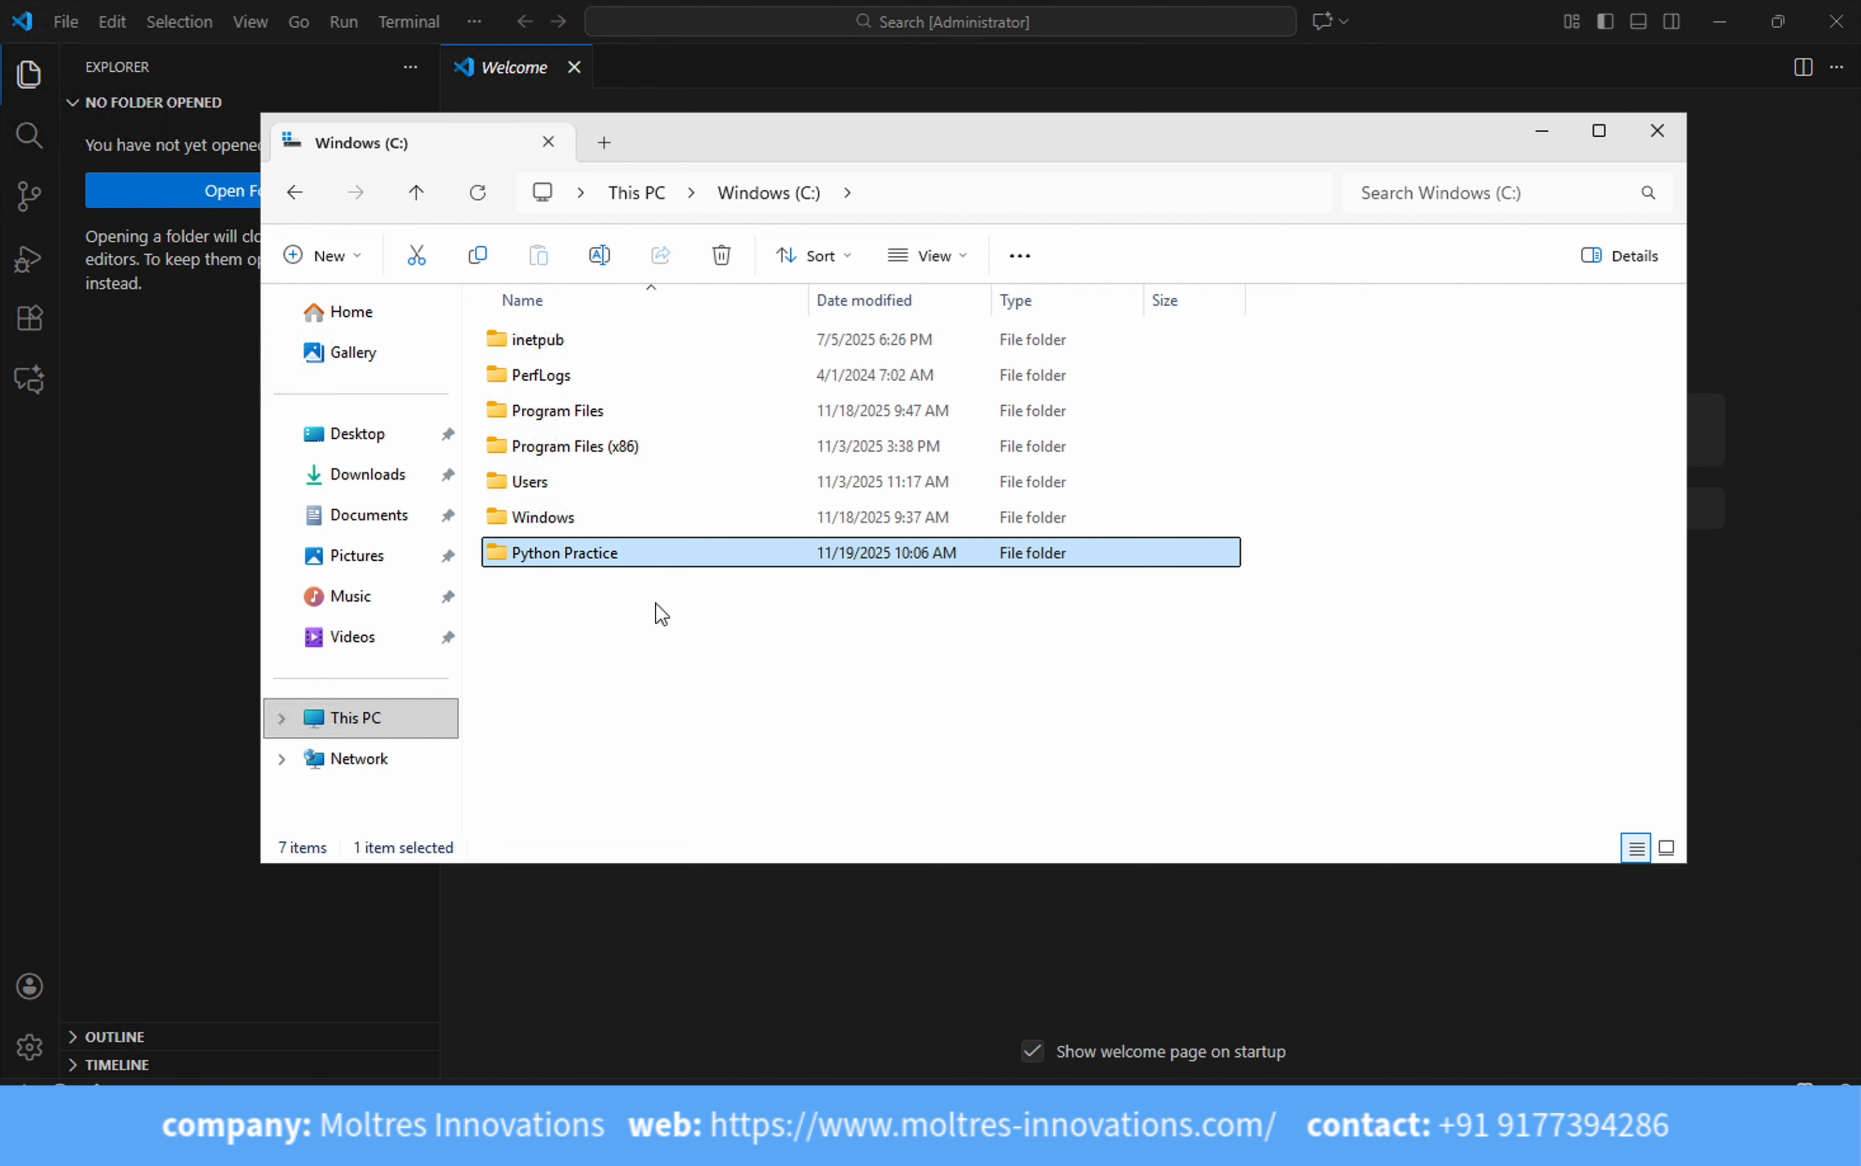
- Open the Python Practice folder in Visual Studio Code and trust its authors
left_click_drag(573, 553, 183, 478)
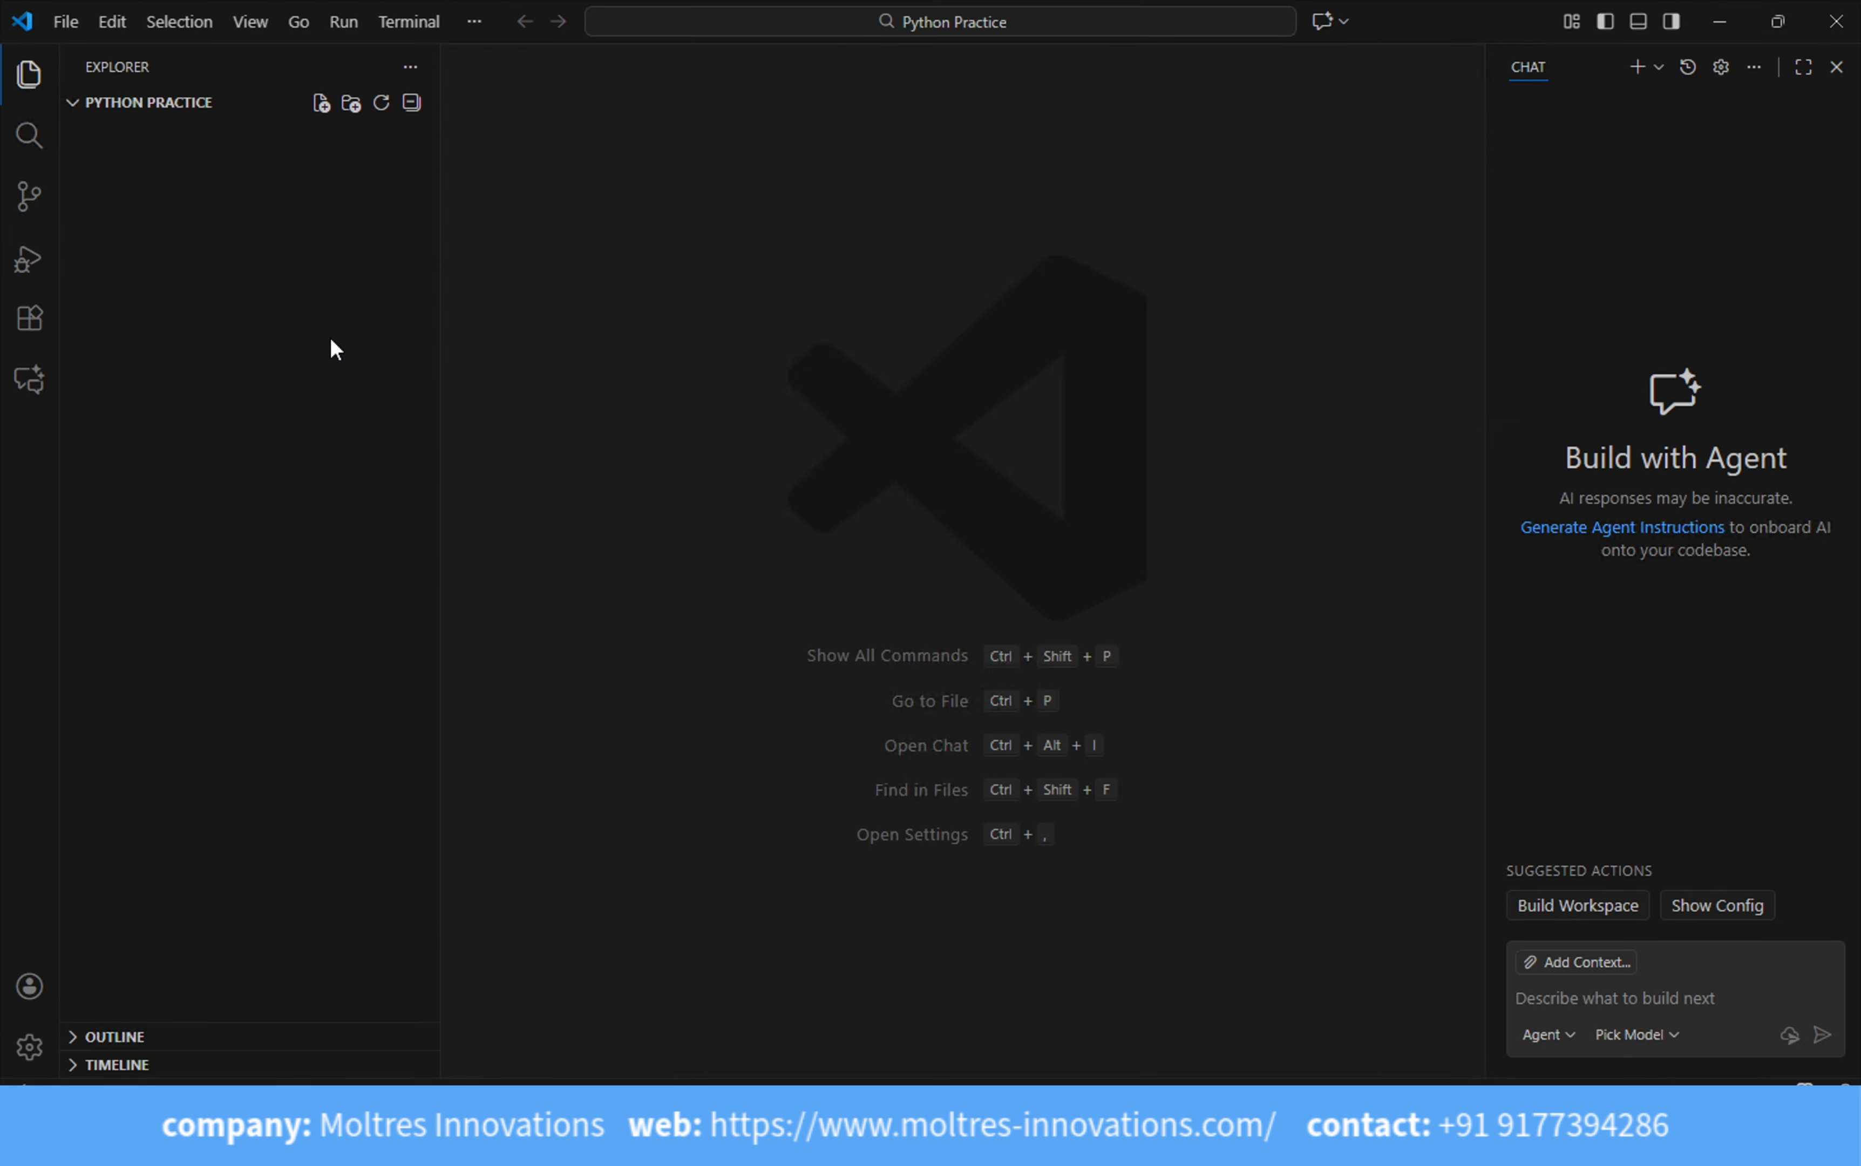
left_click(894, 732)
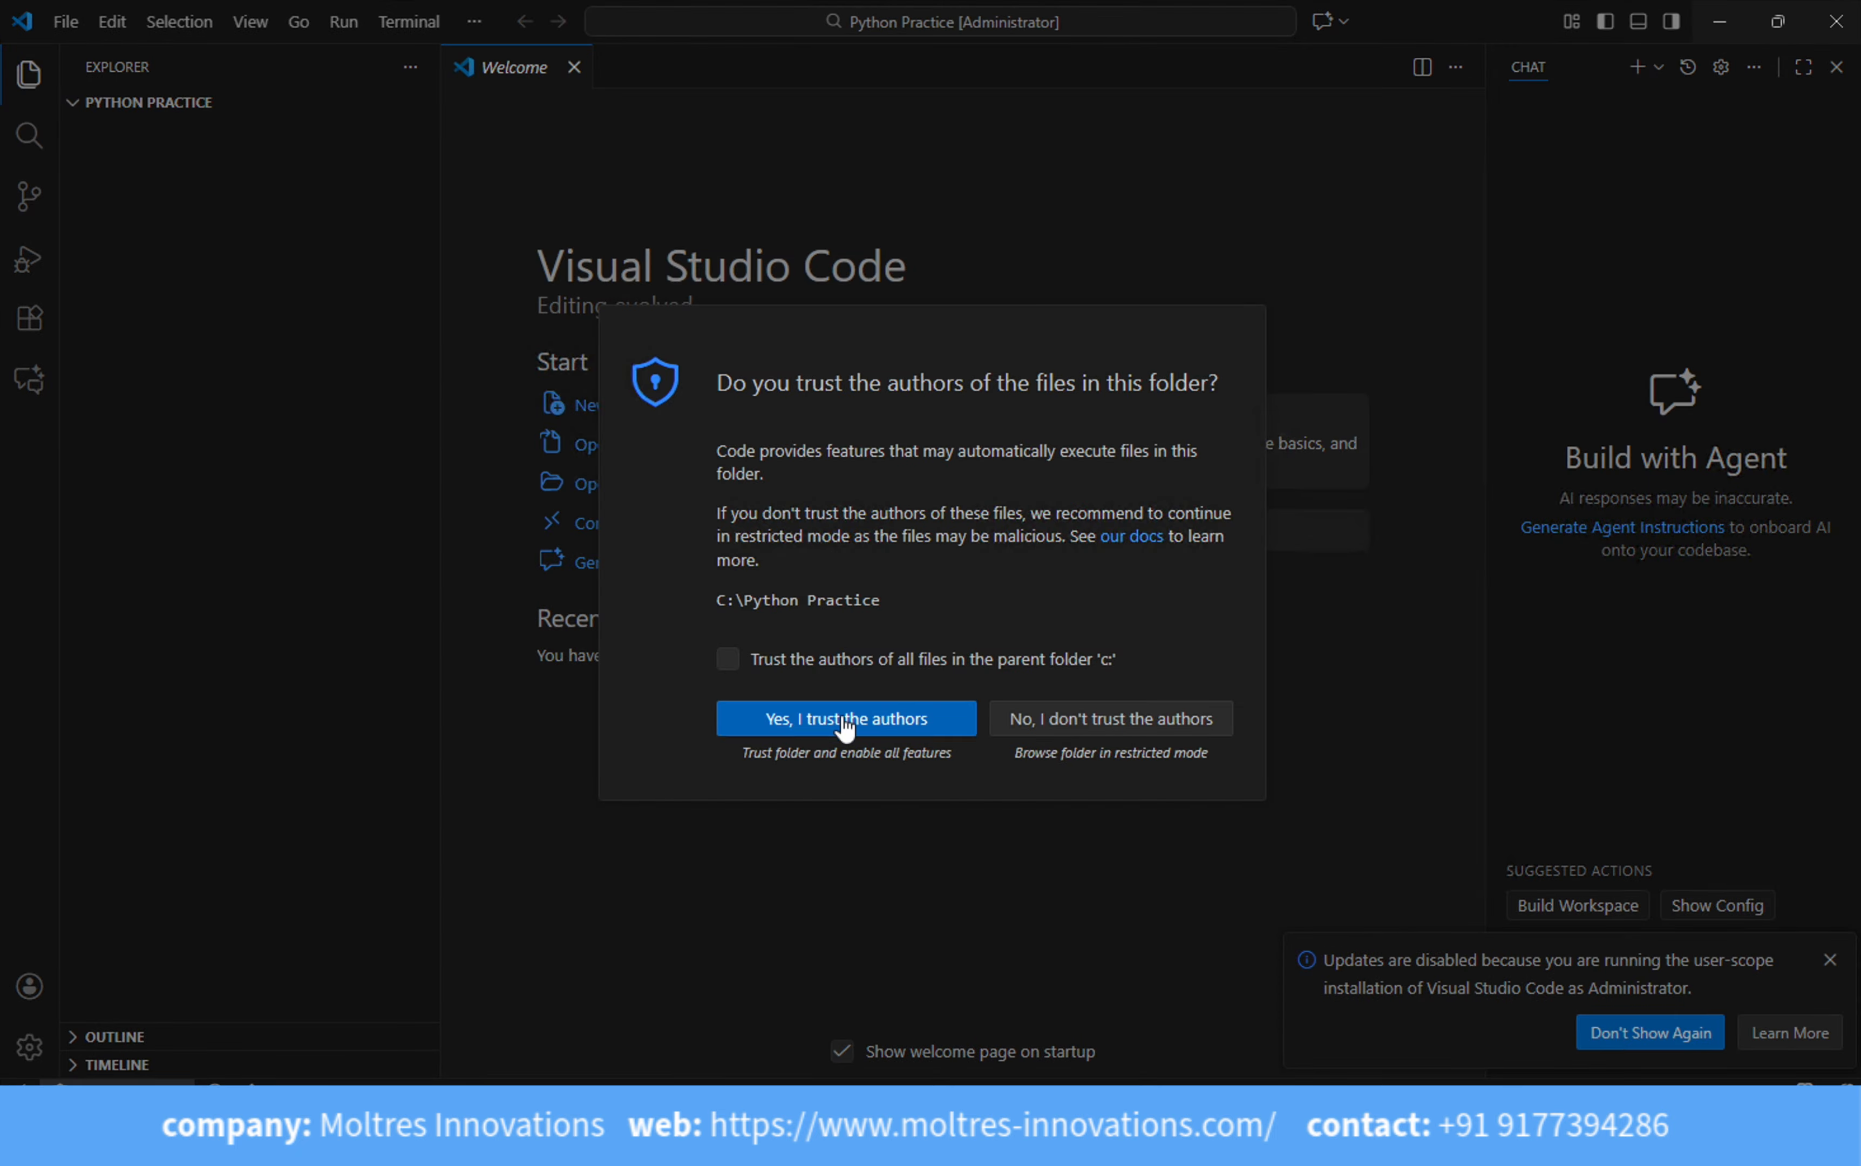
- Close the Welcome page, the updates notification and the Chat pane
left_click(575, 69)
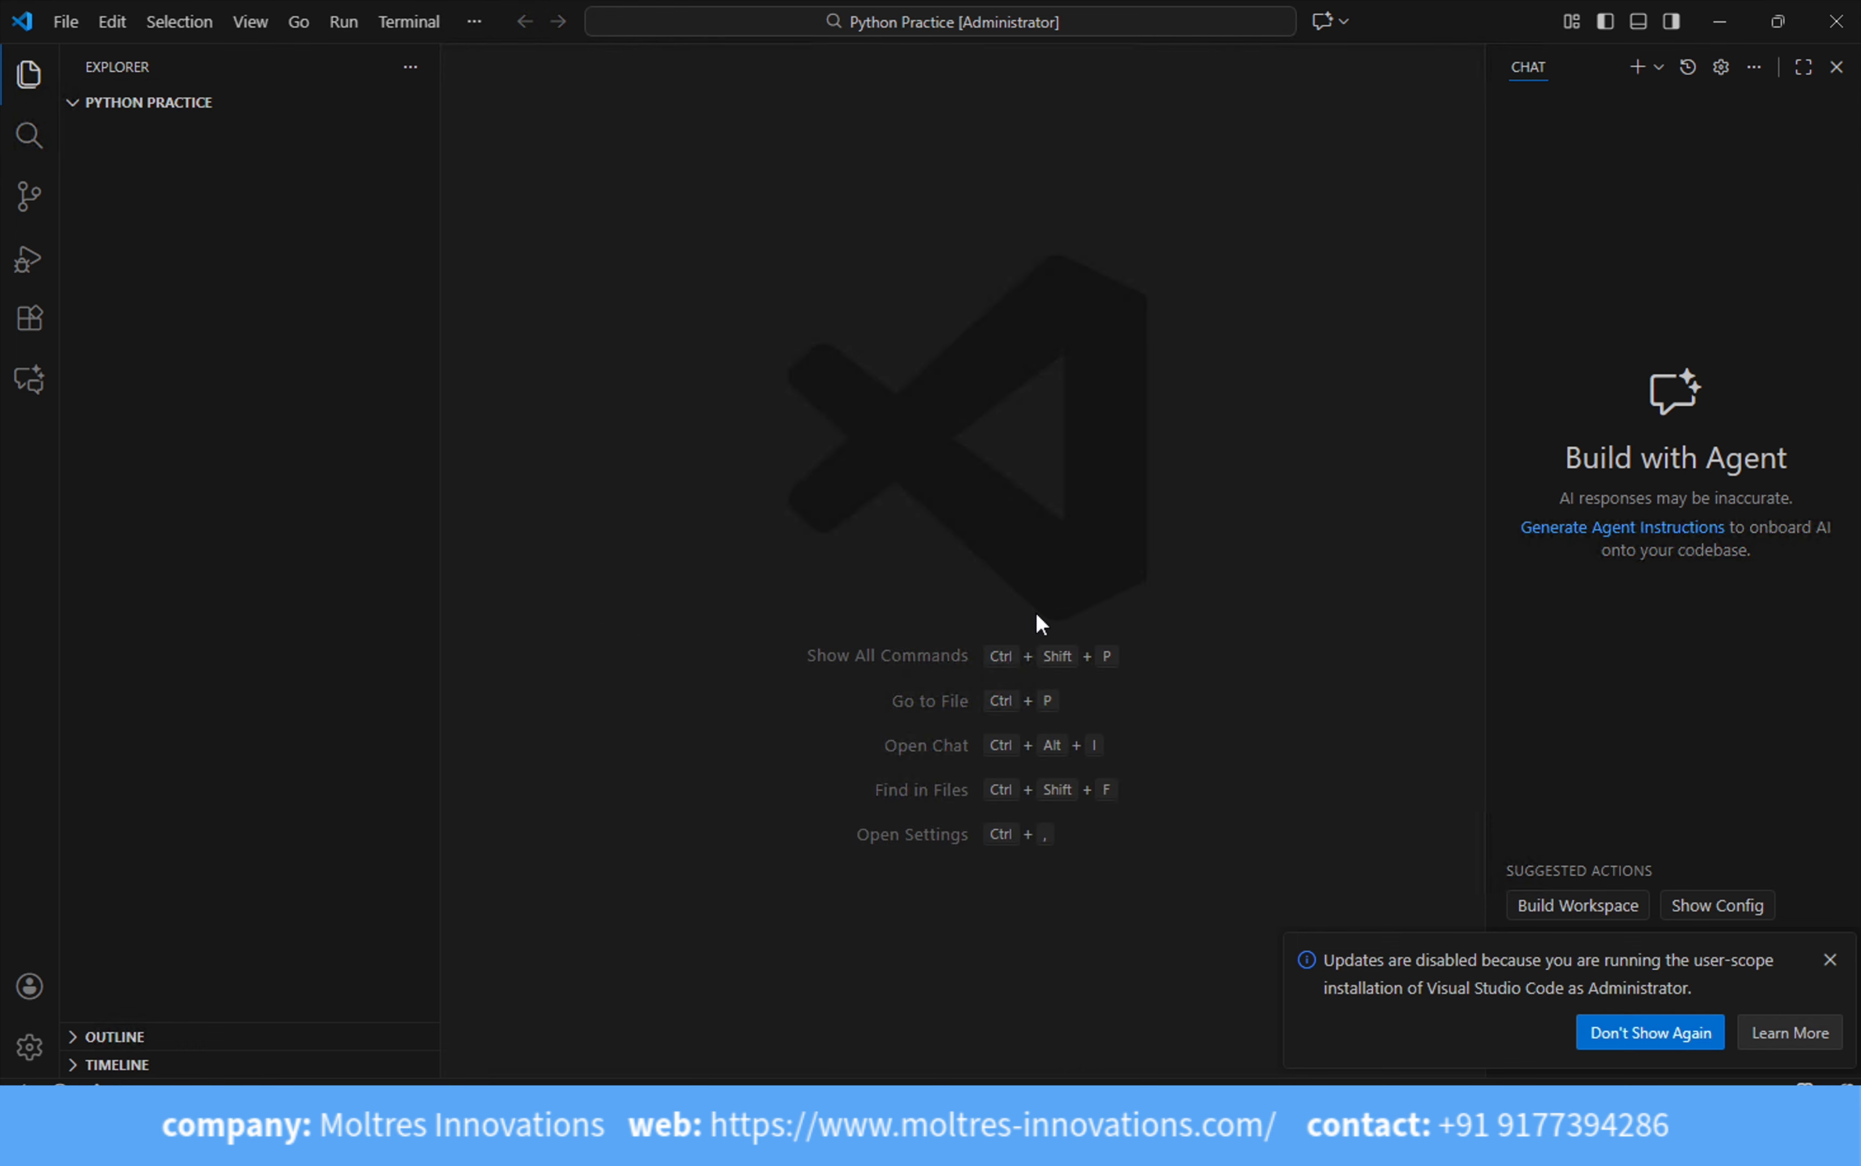
left_click(1830, 959)
left_click(1836, 67)
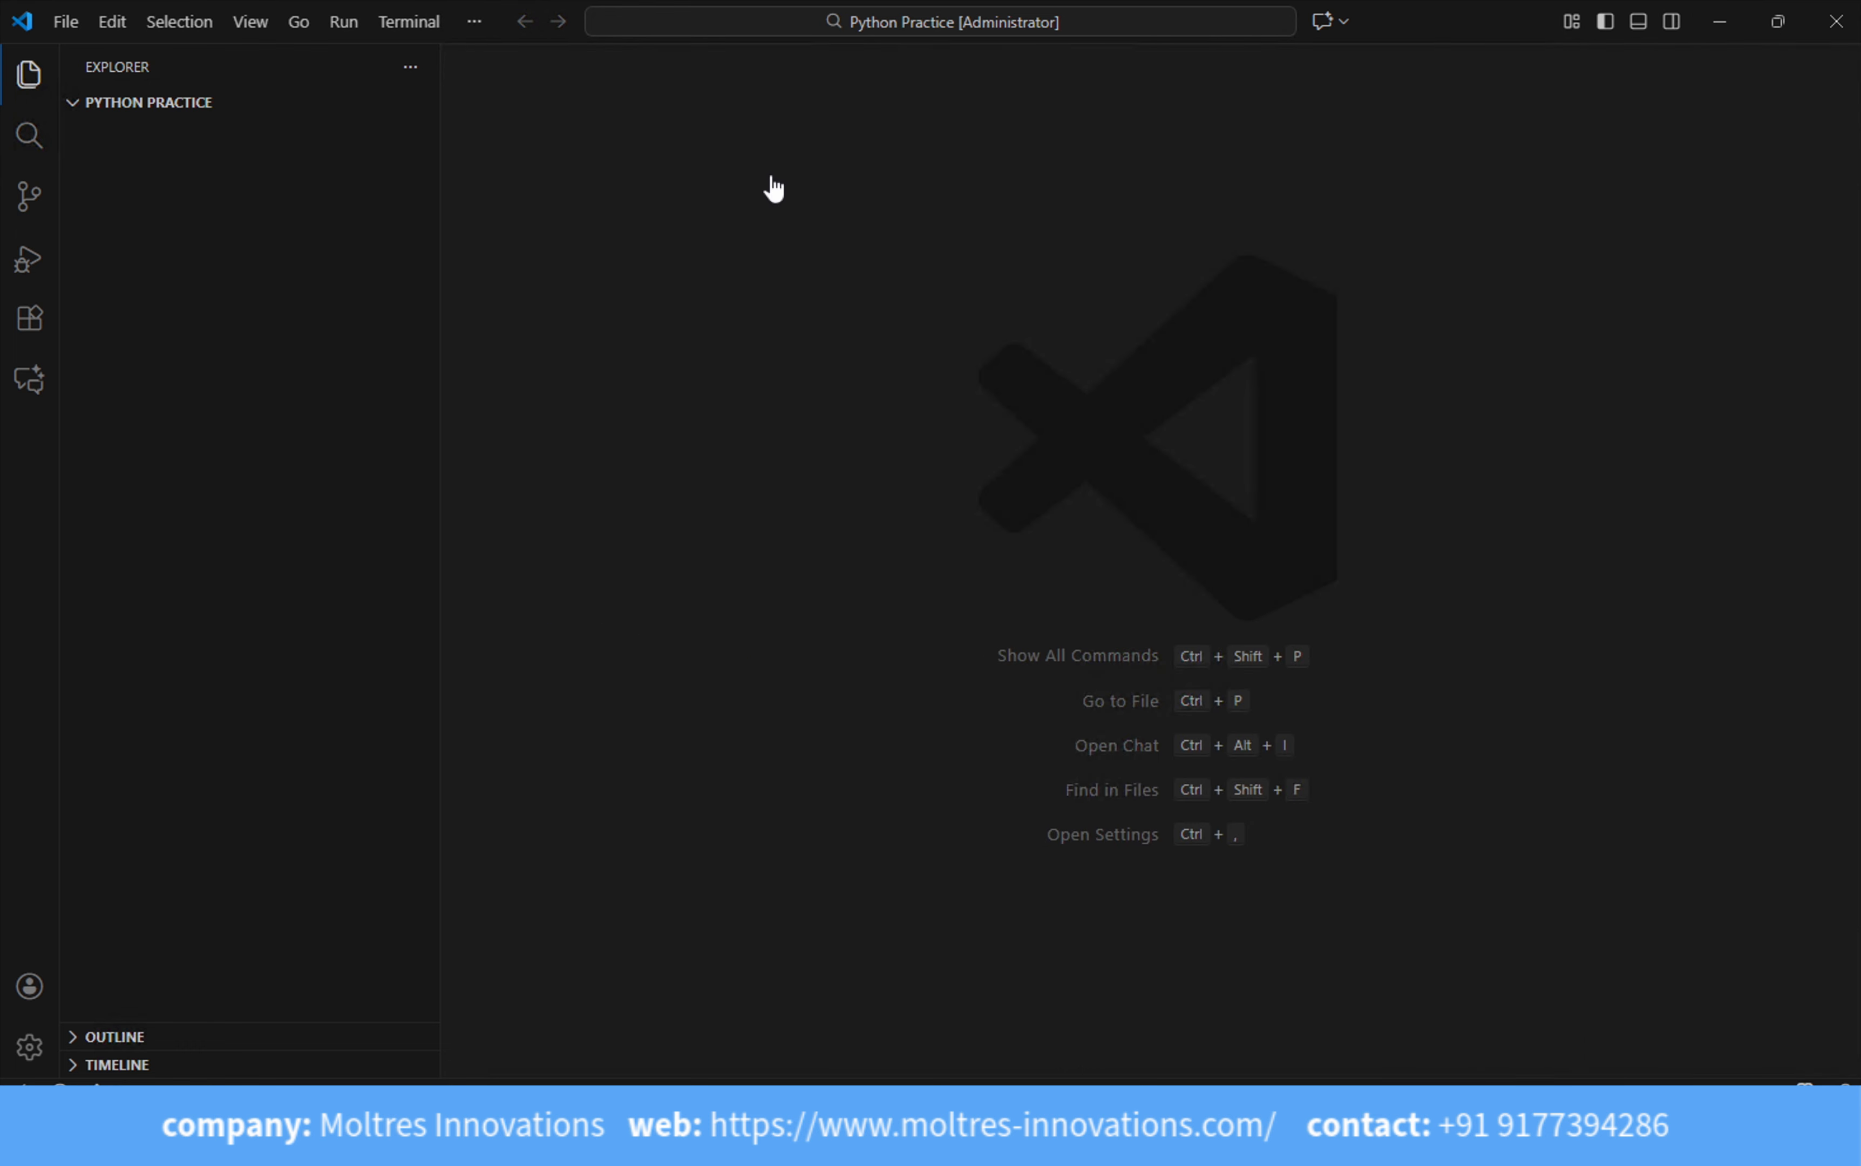
- Create a folder named "Basics" inside the Python Practice workspace
right_click(163, 276)
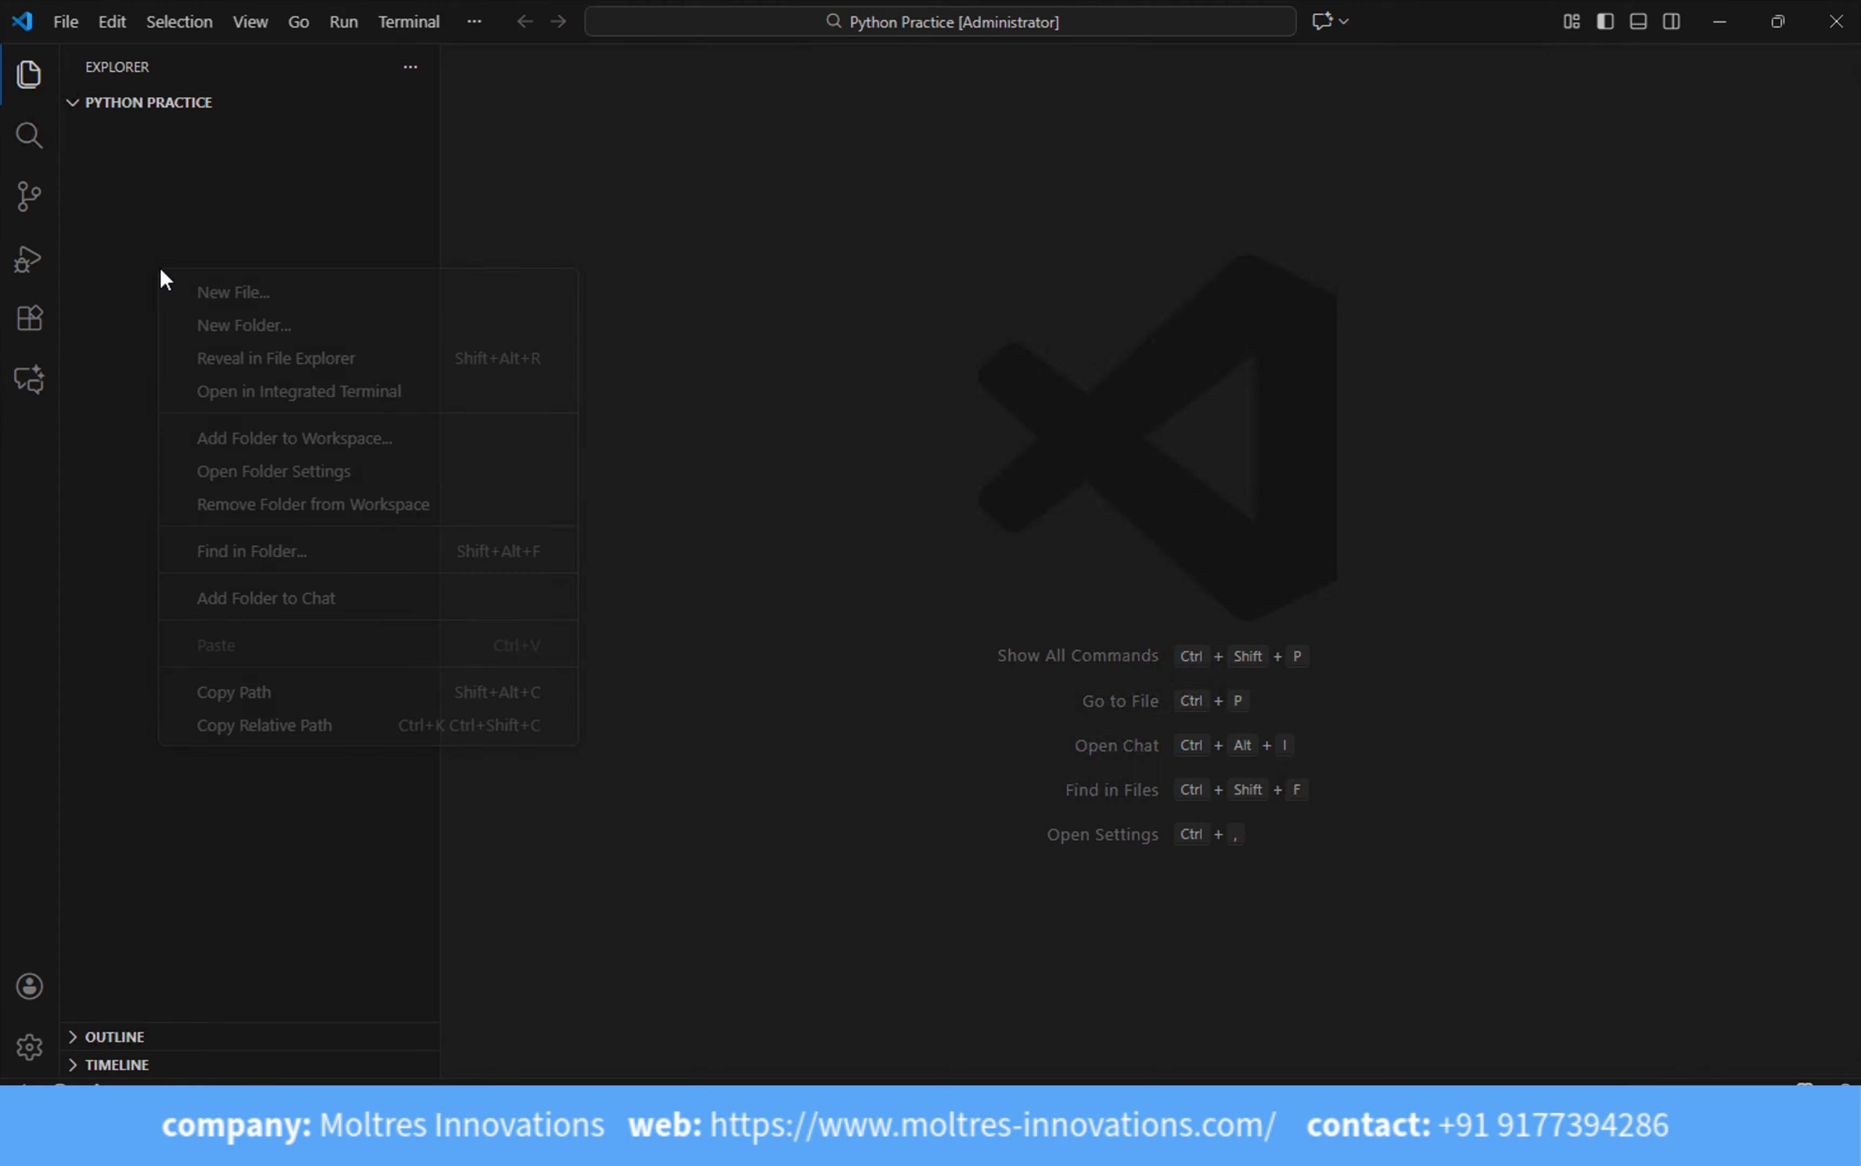
left_click(228, 325)
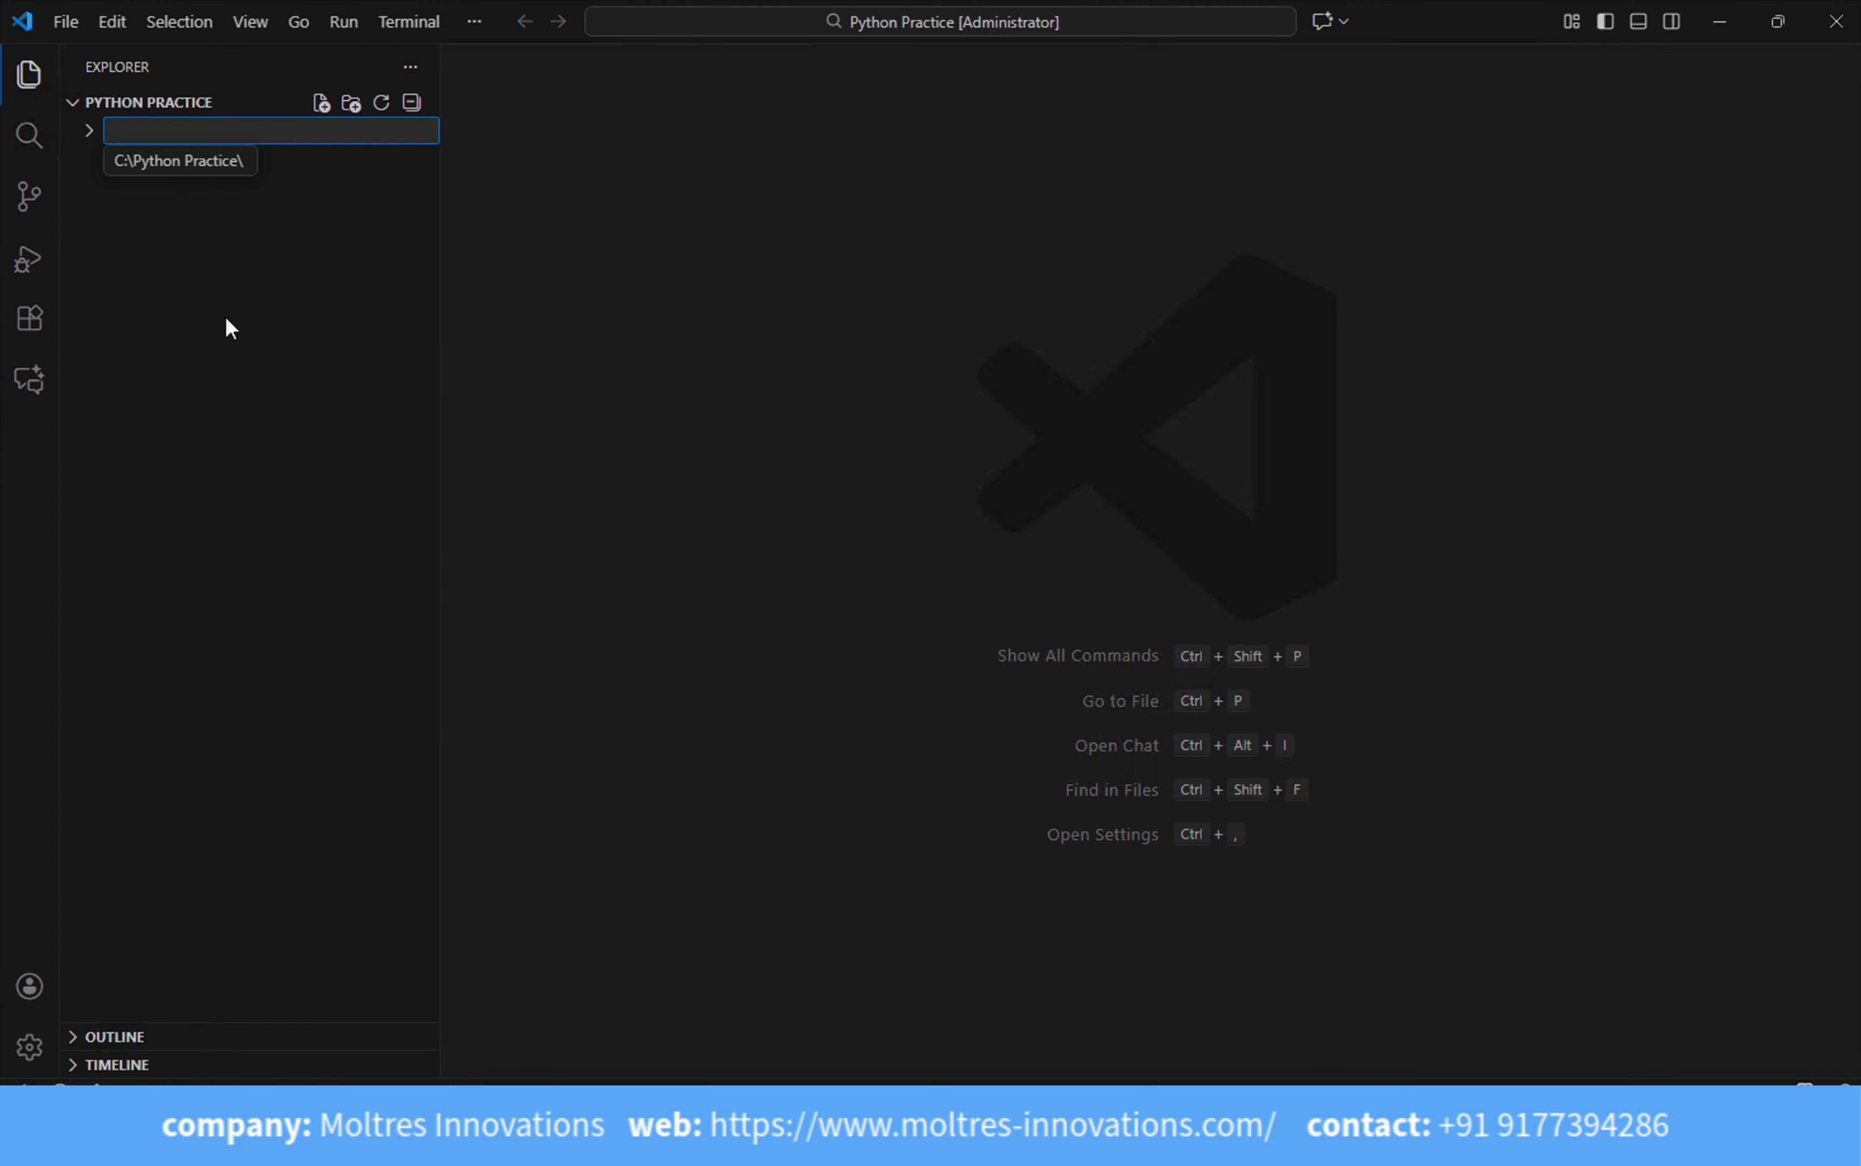
type("B")
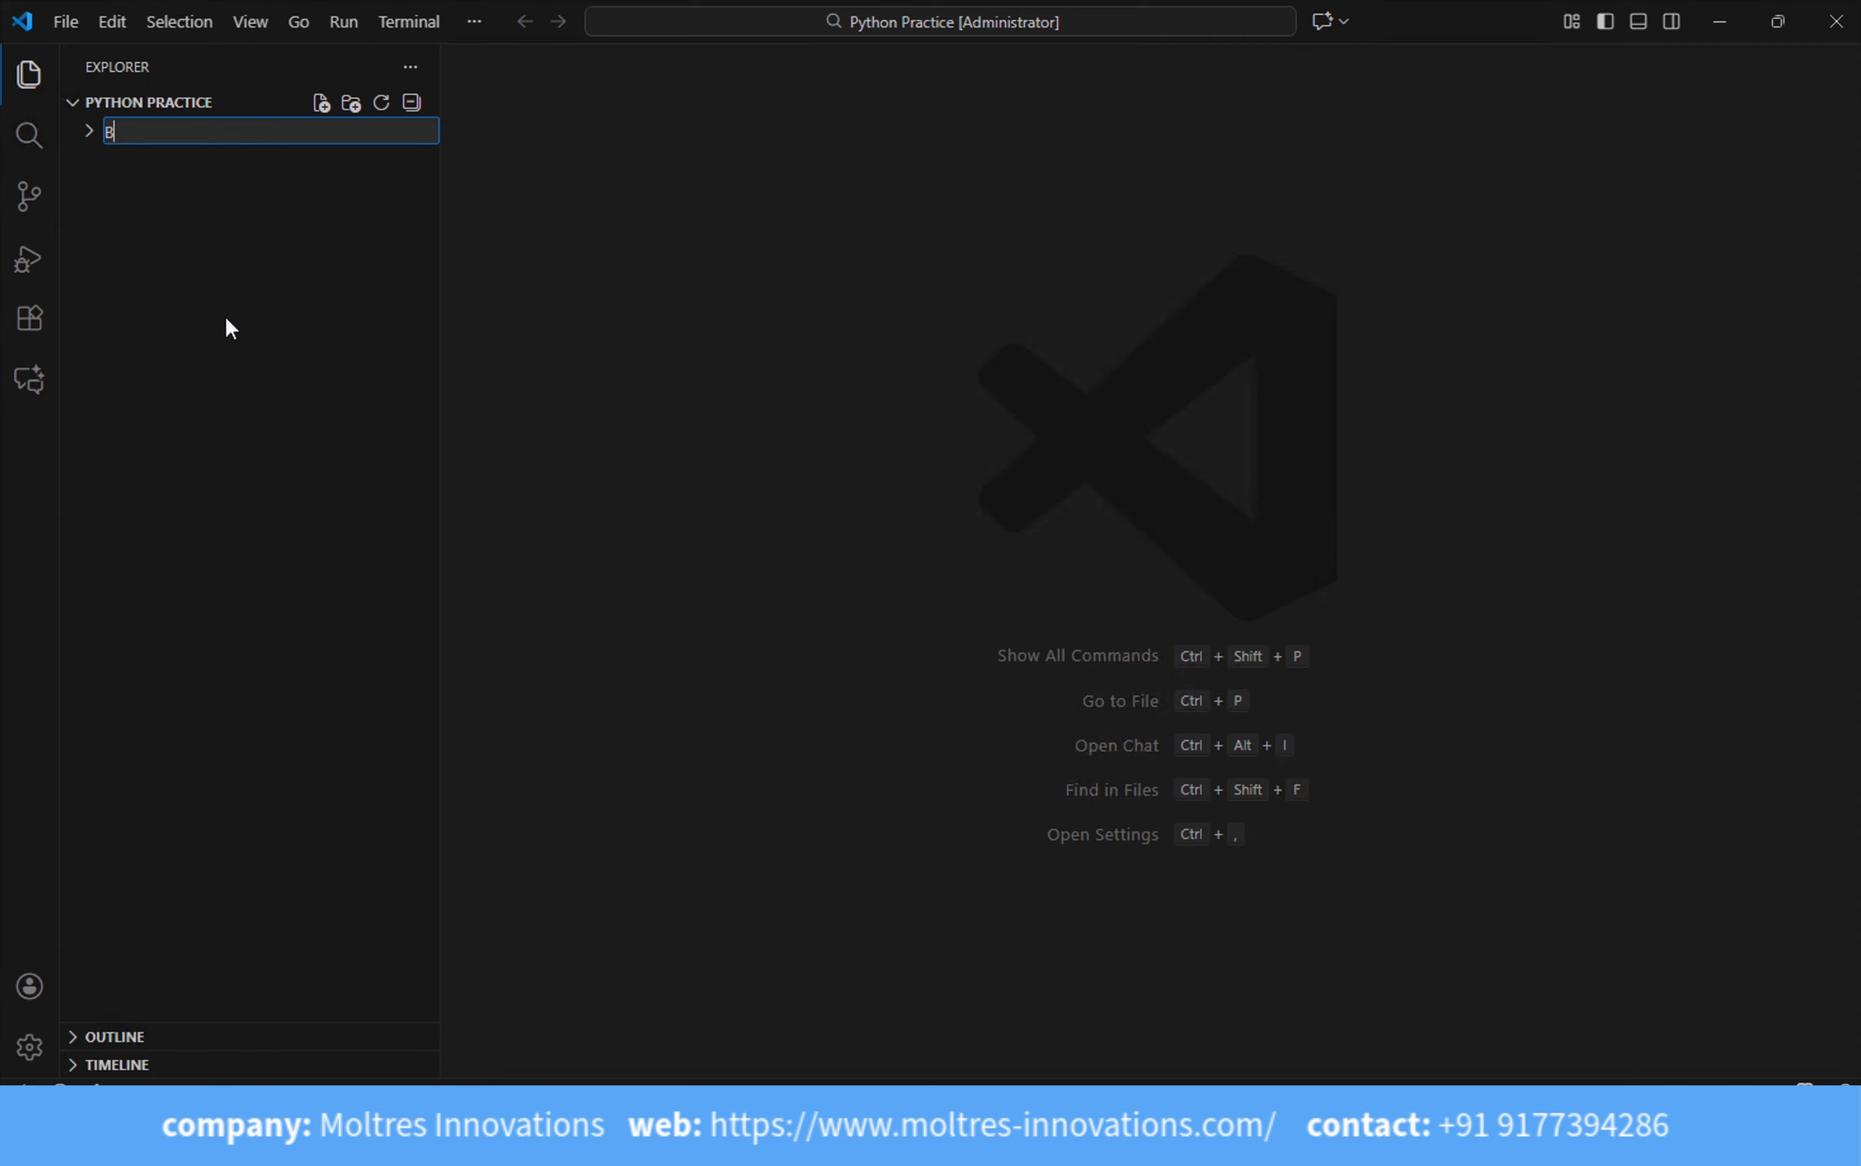
type("asics")
key("Return")
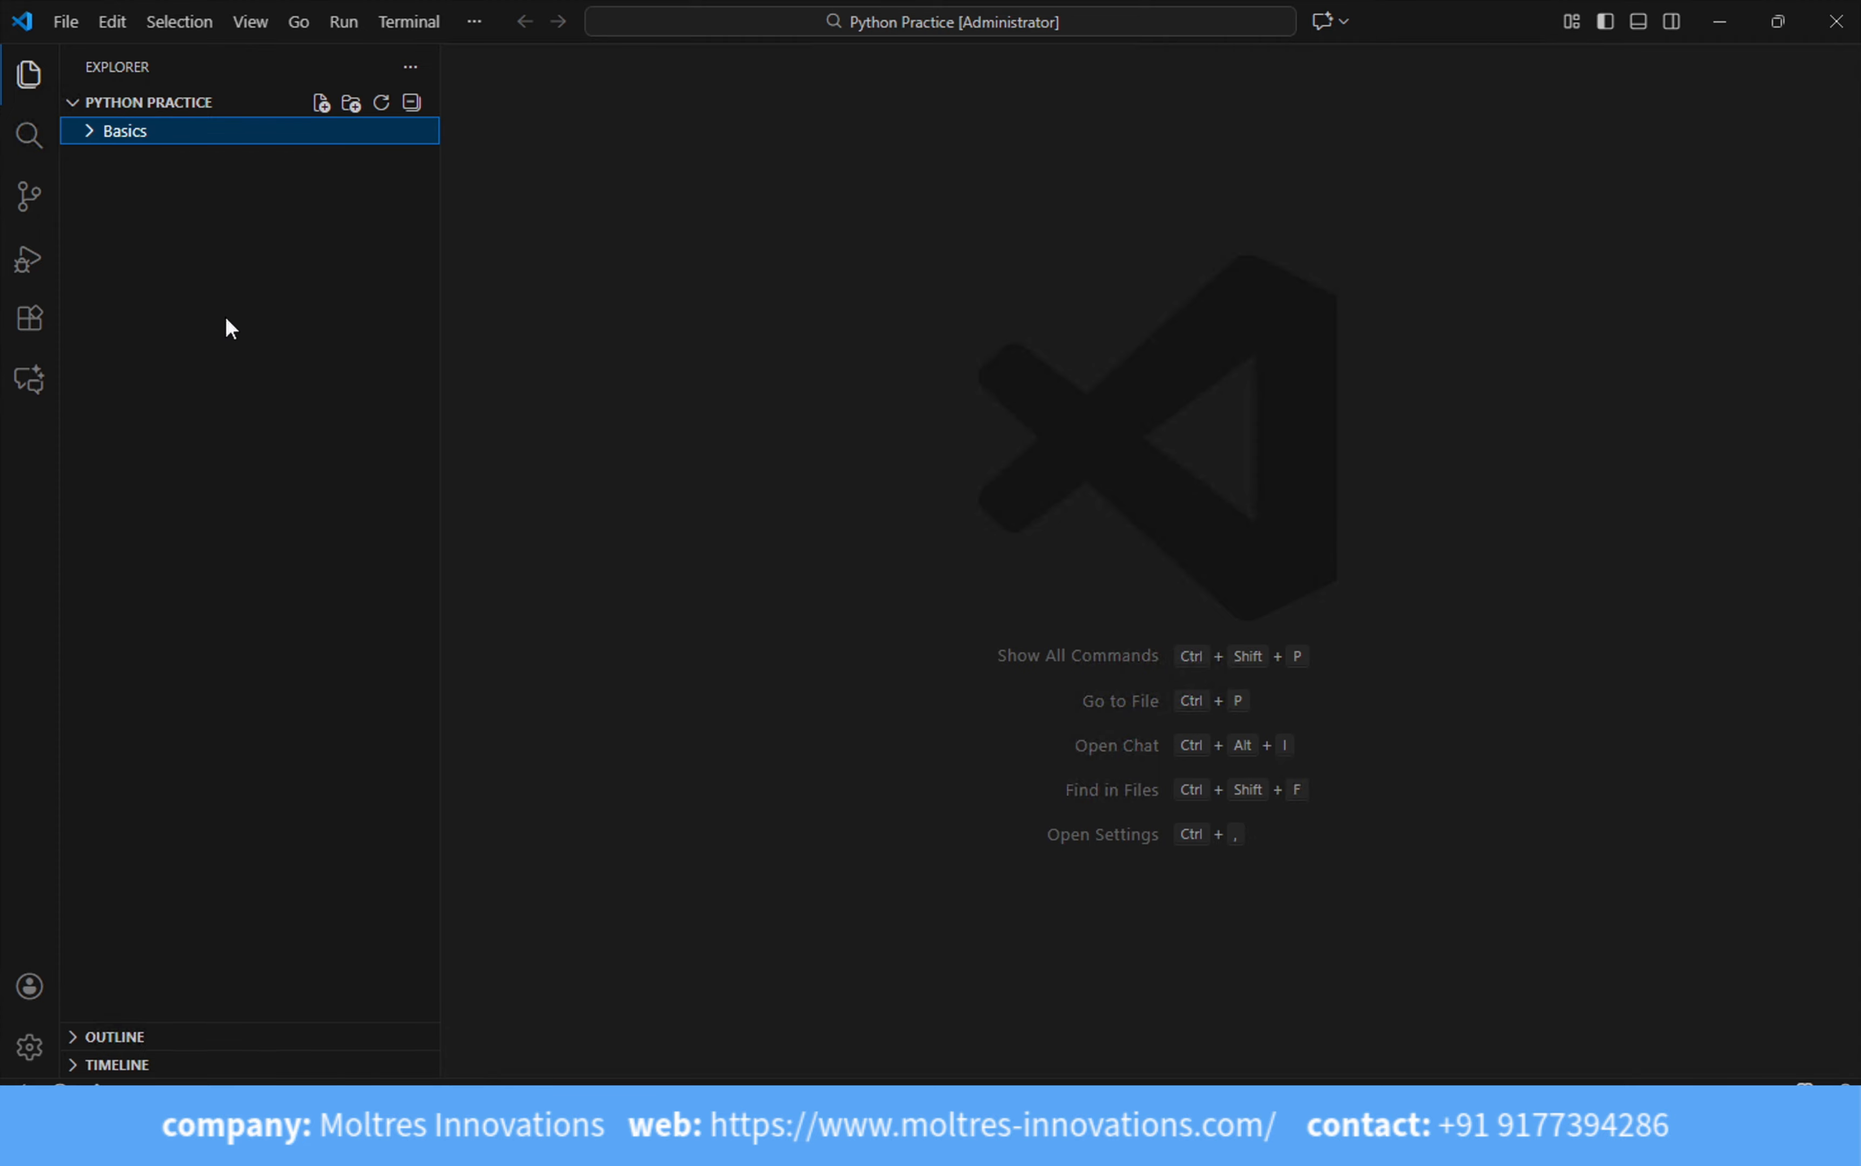
- Create a Python file named p1.py inside the Basics folder
left_click(320, 107)
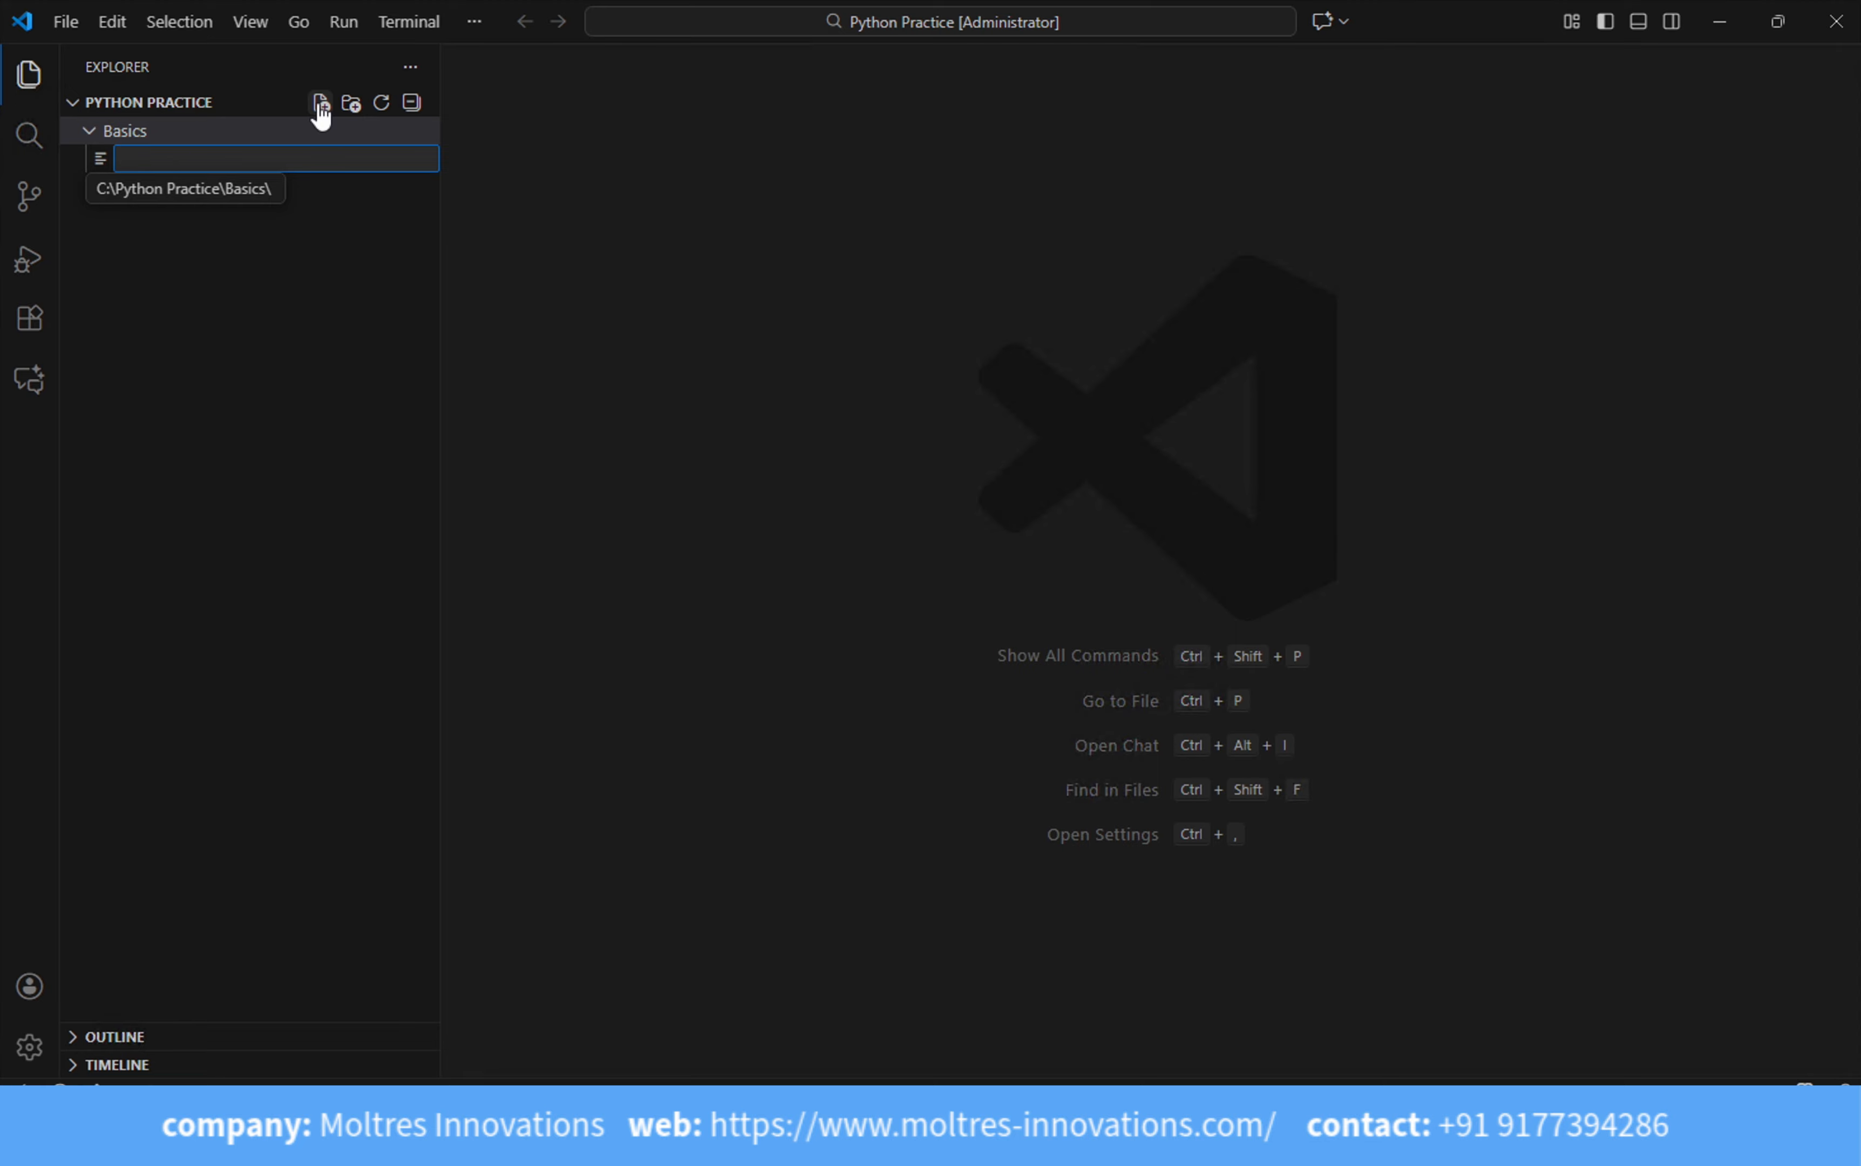
type("p1.py")
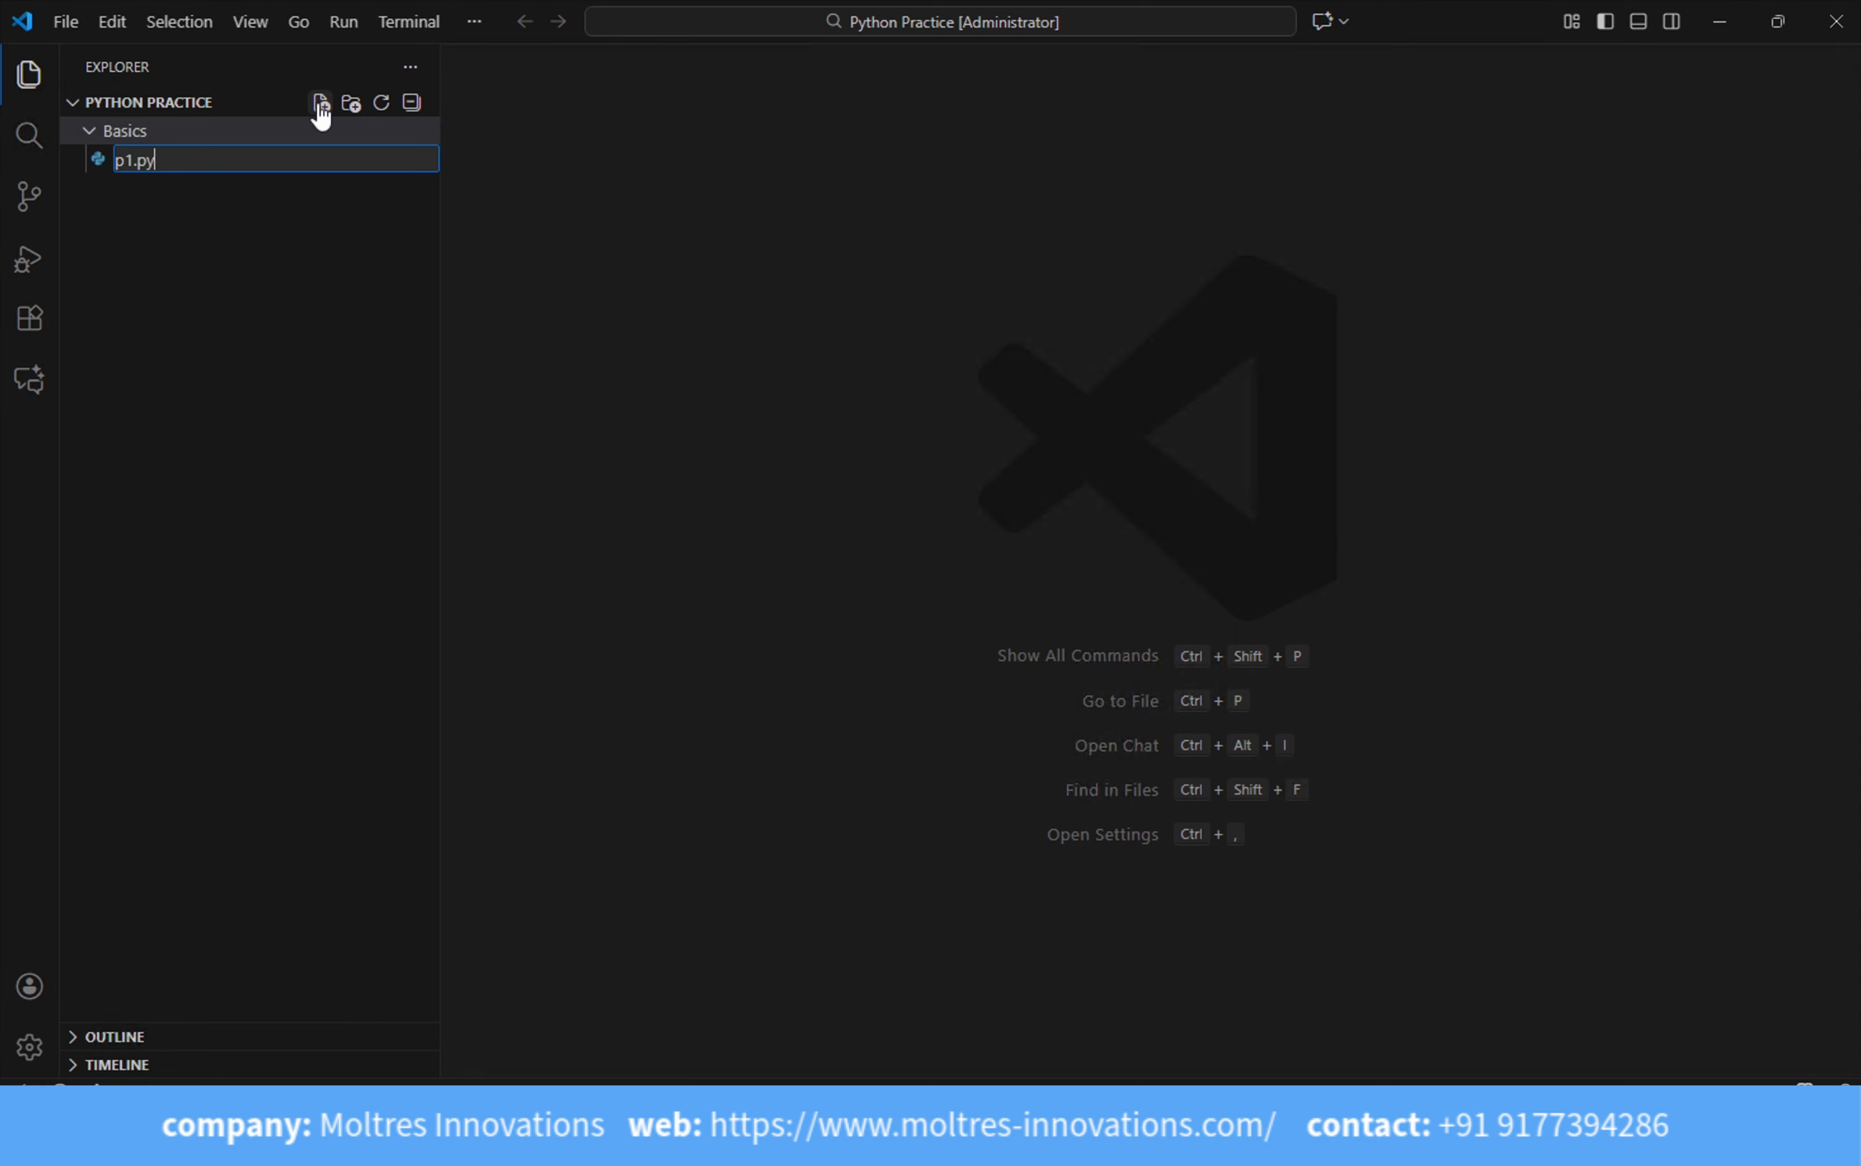
key("Return")
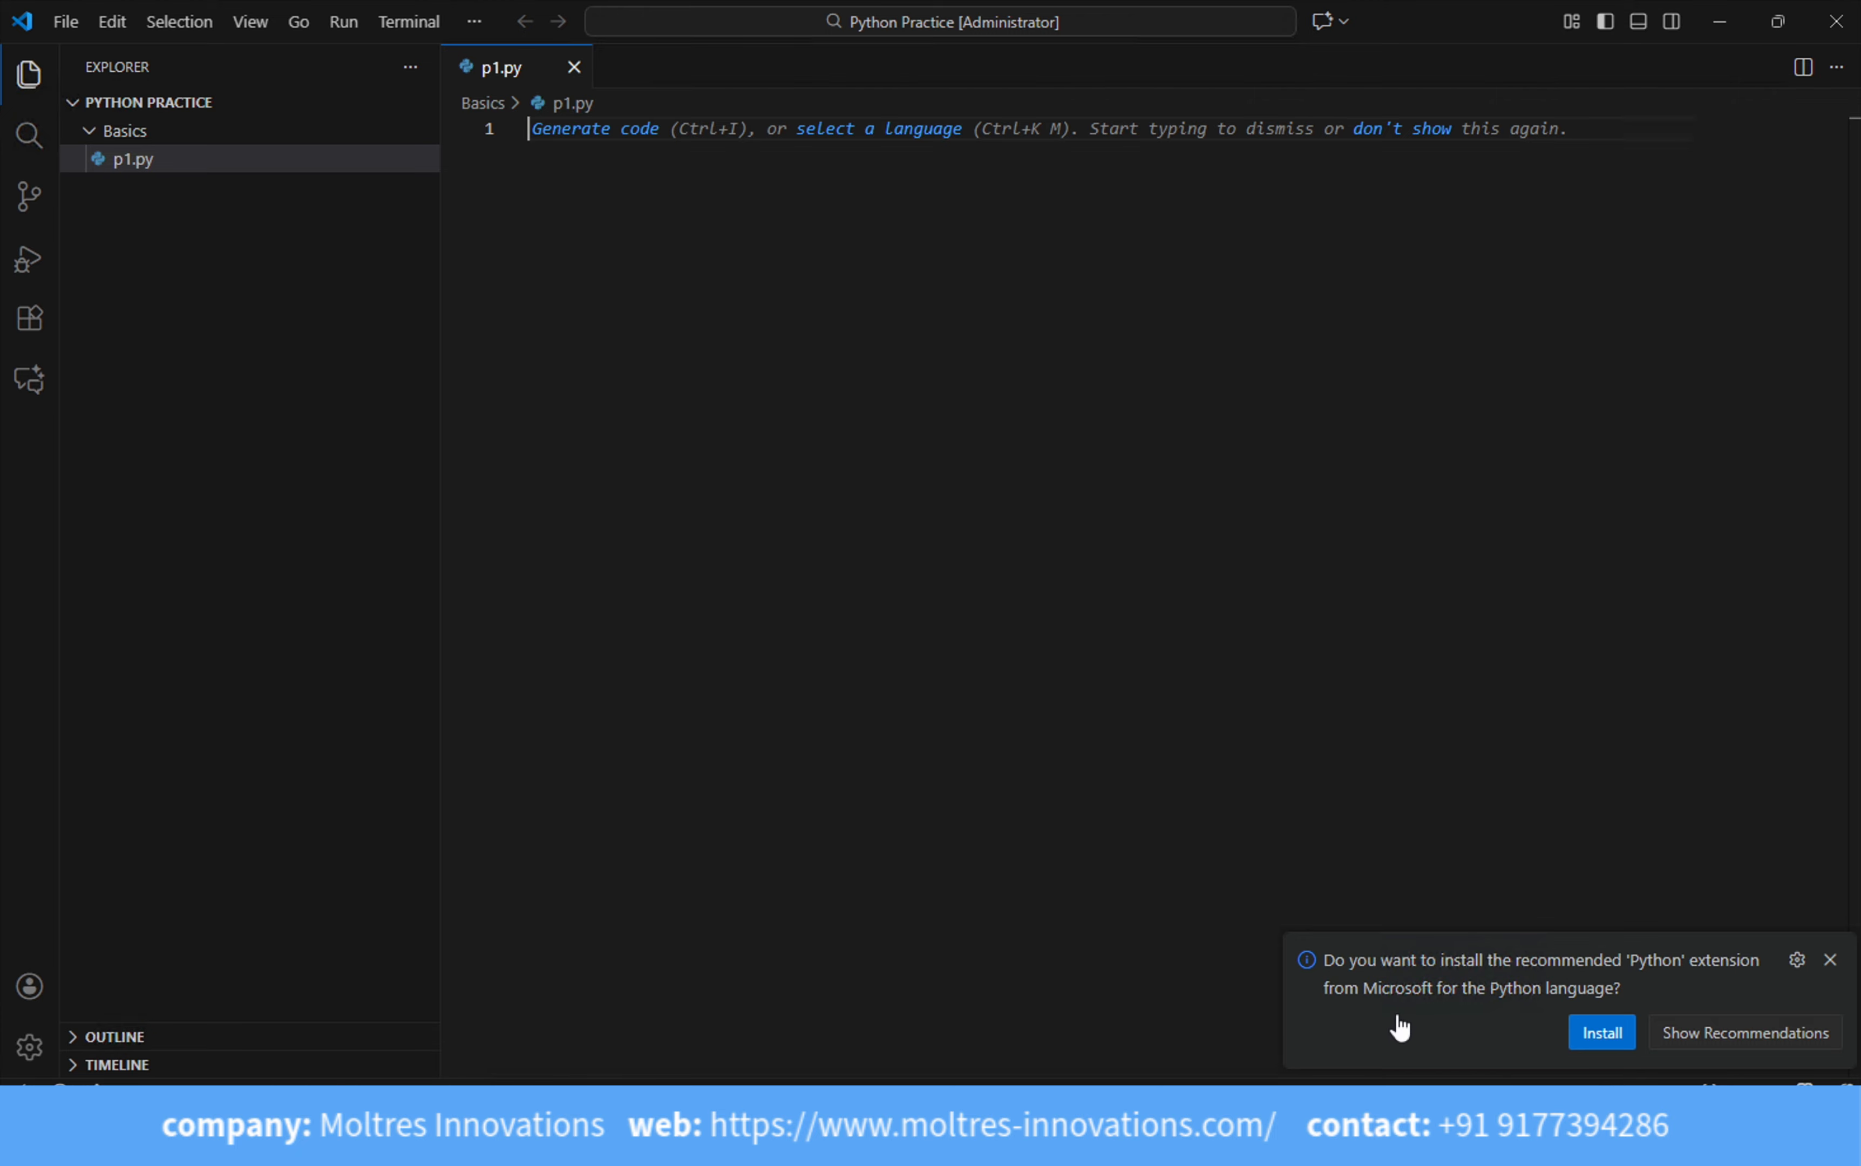
- Install the recommended Python extension from Microsoft and close its details page to return to p1.py
left_click(1605, 1041)
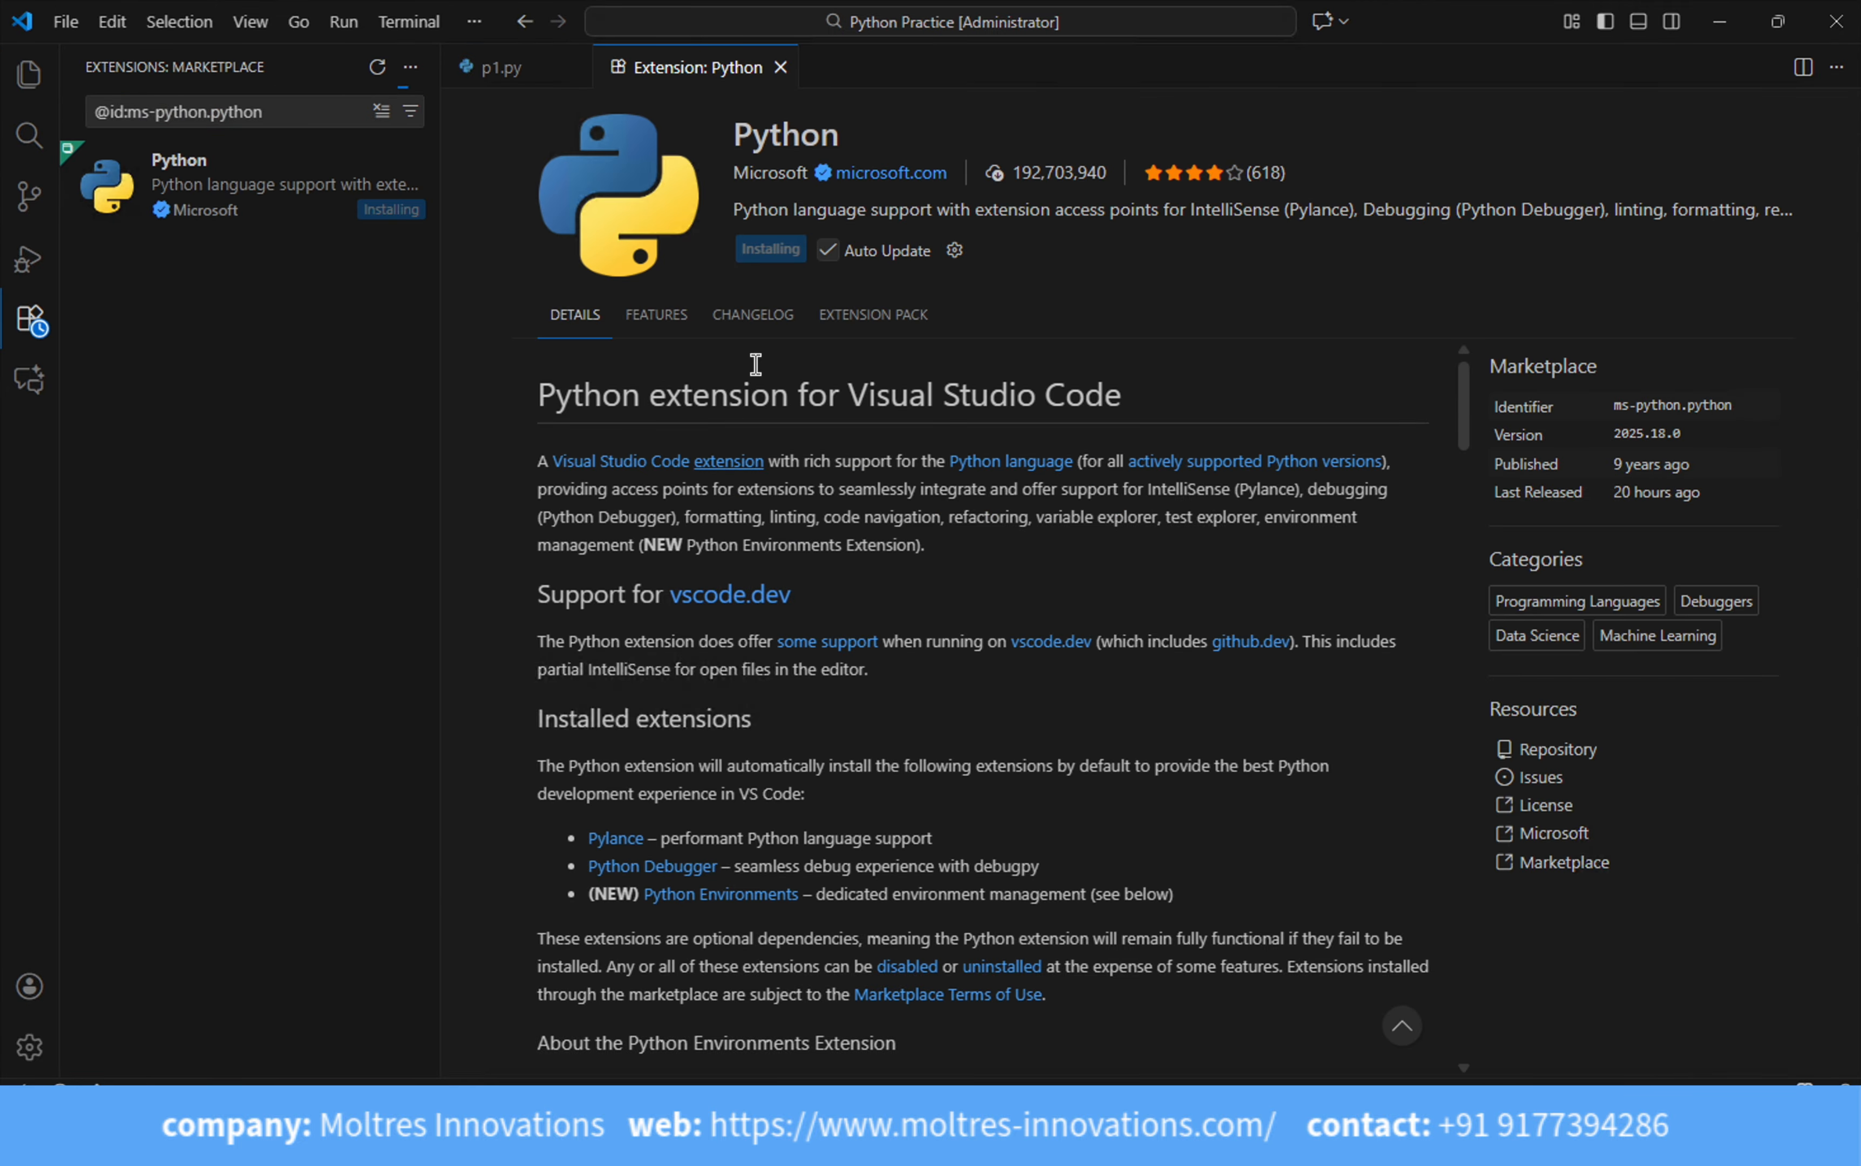
left_click(29, 1048)
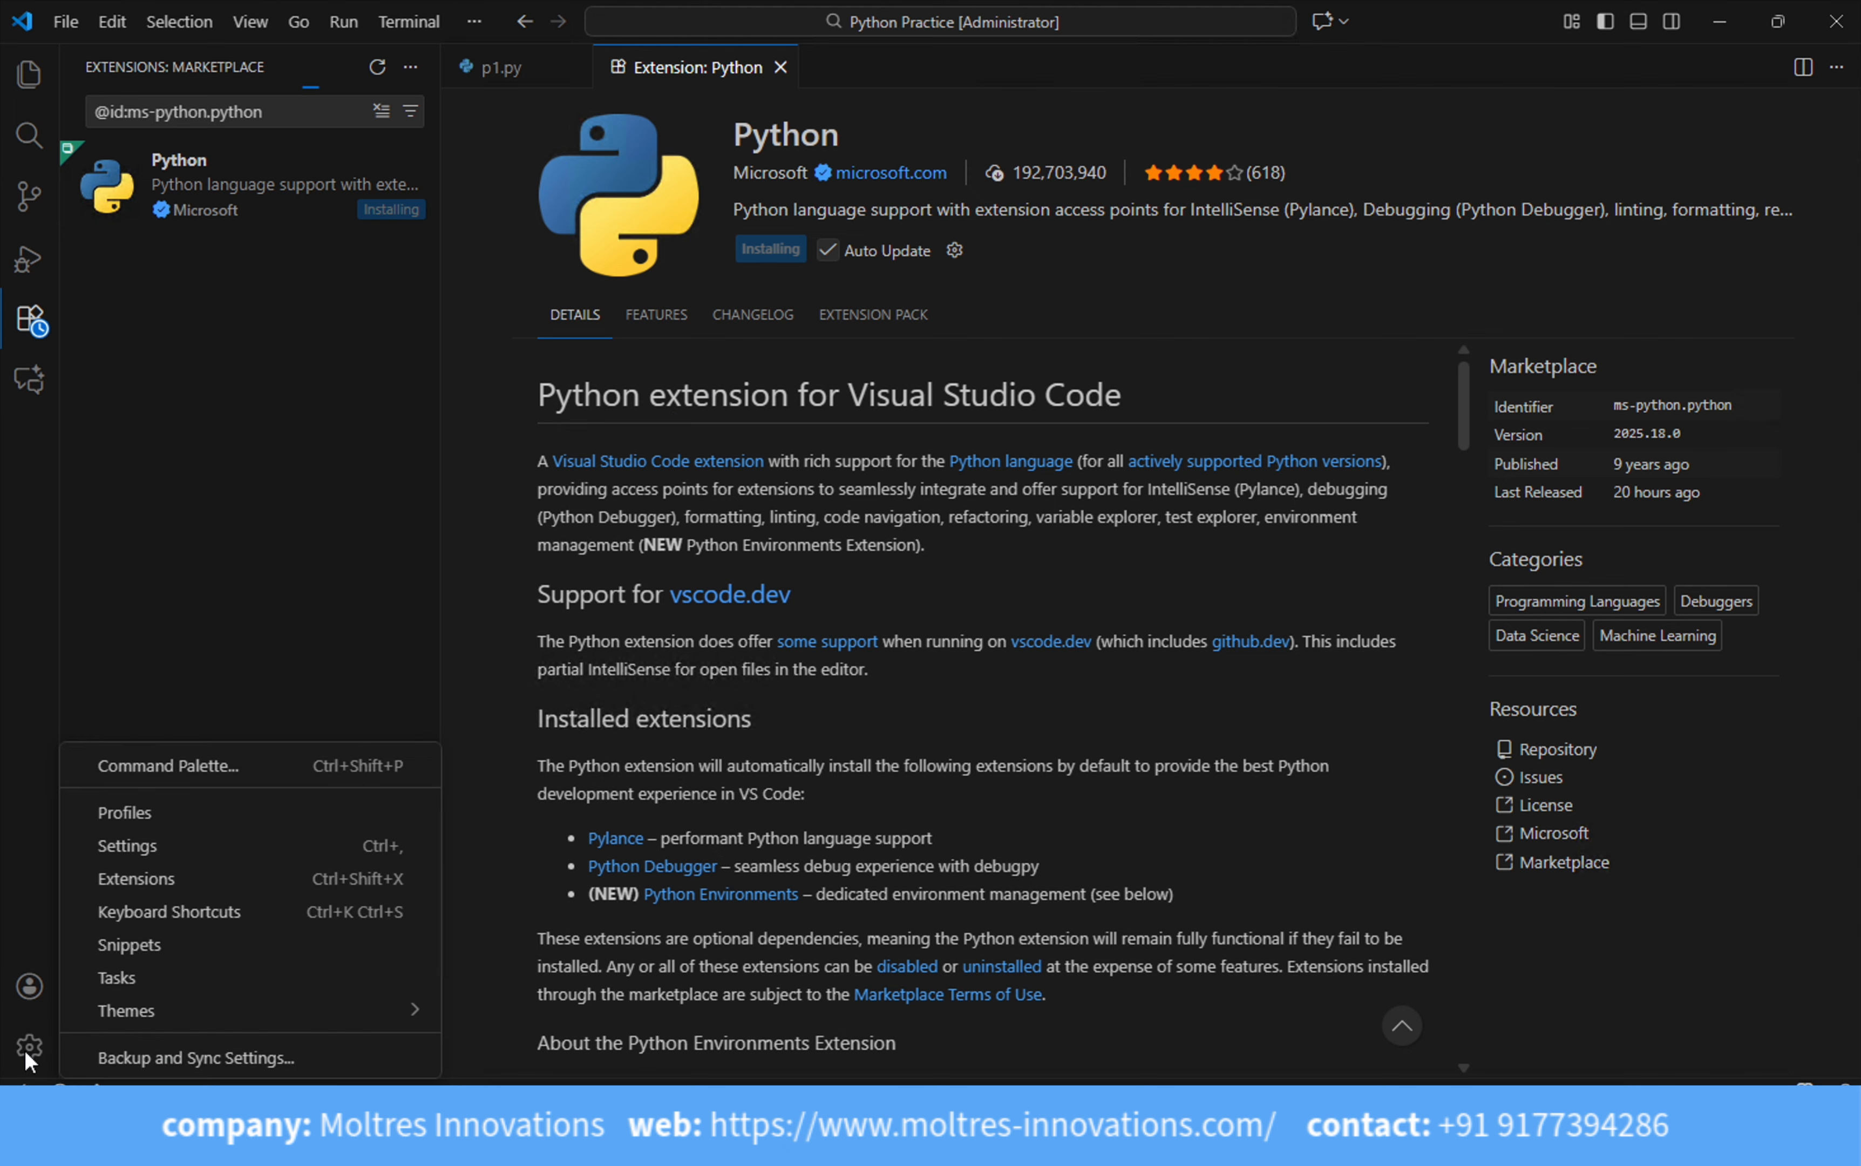
left_click(130, 891)
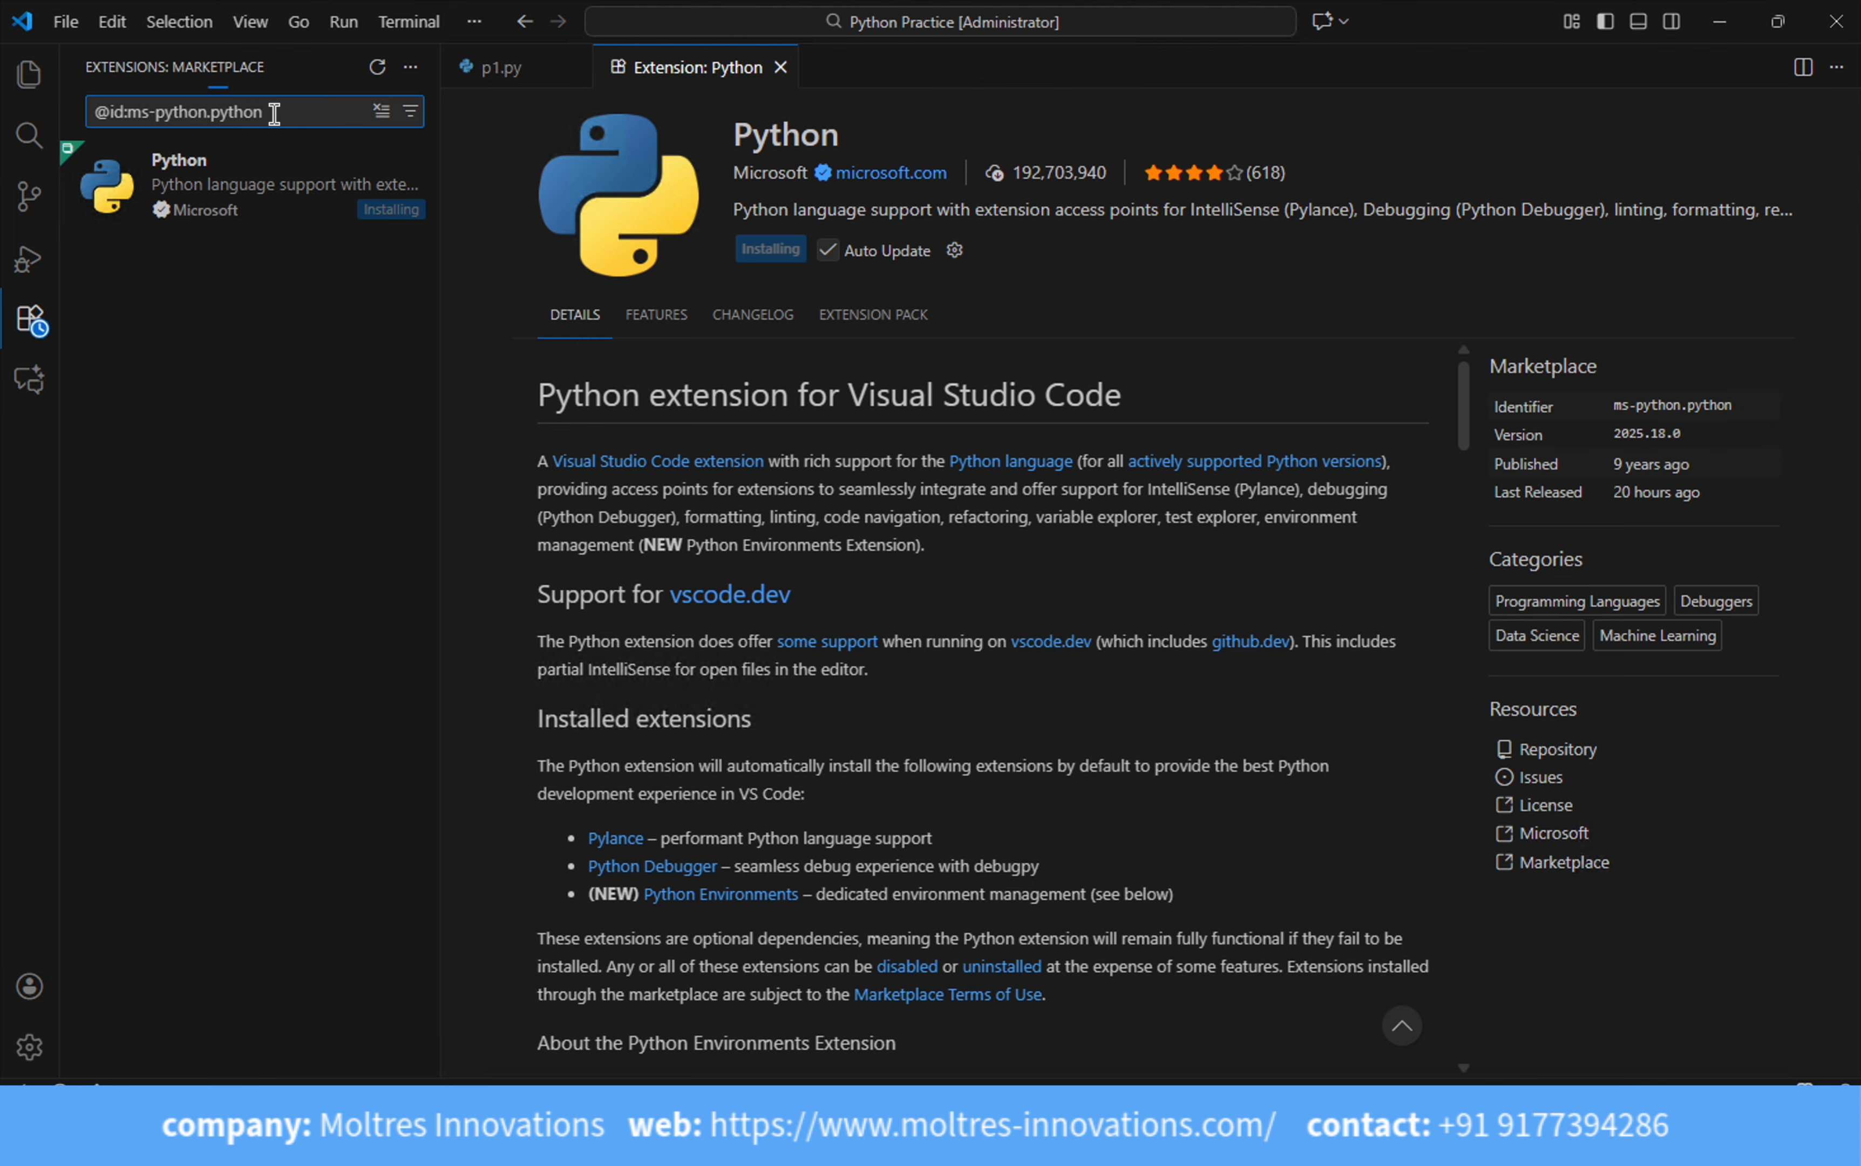
left_click(781, 68)
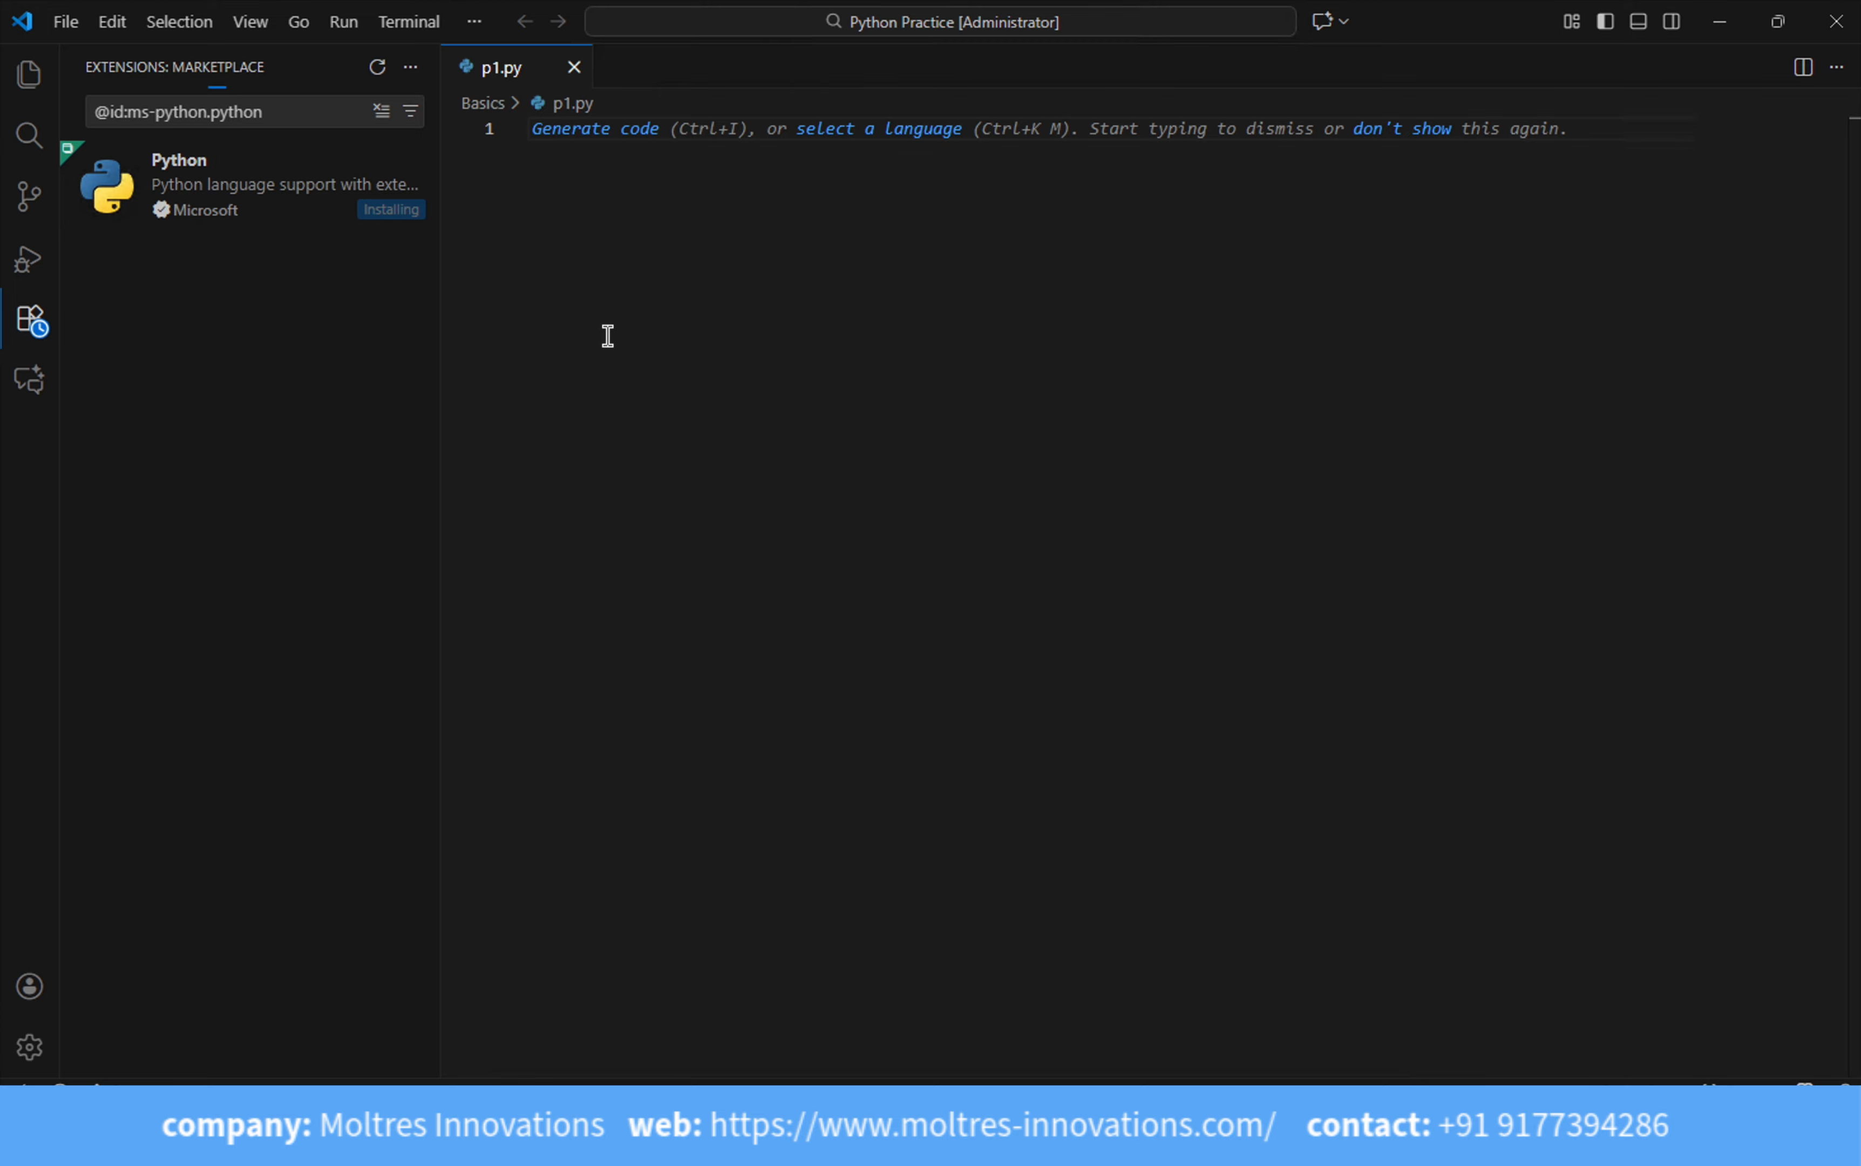
- Write the line print("Hello World") in p1.py, followed by a new empty line
type("print")
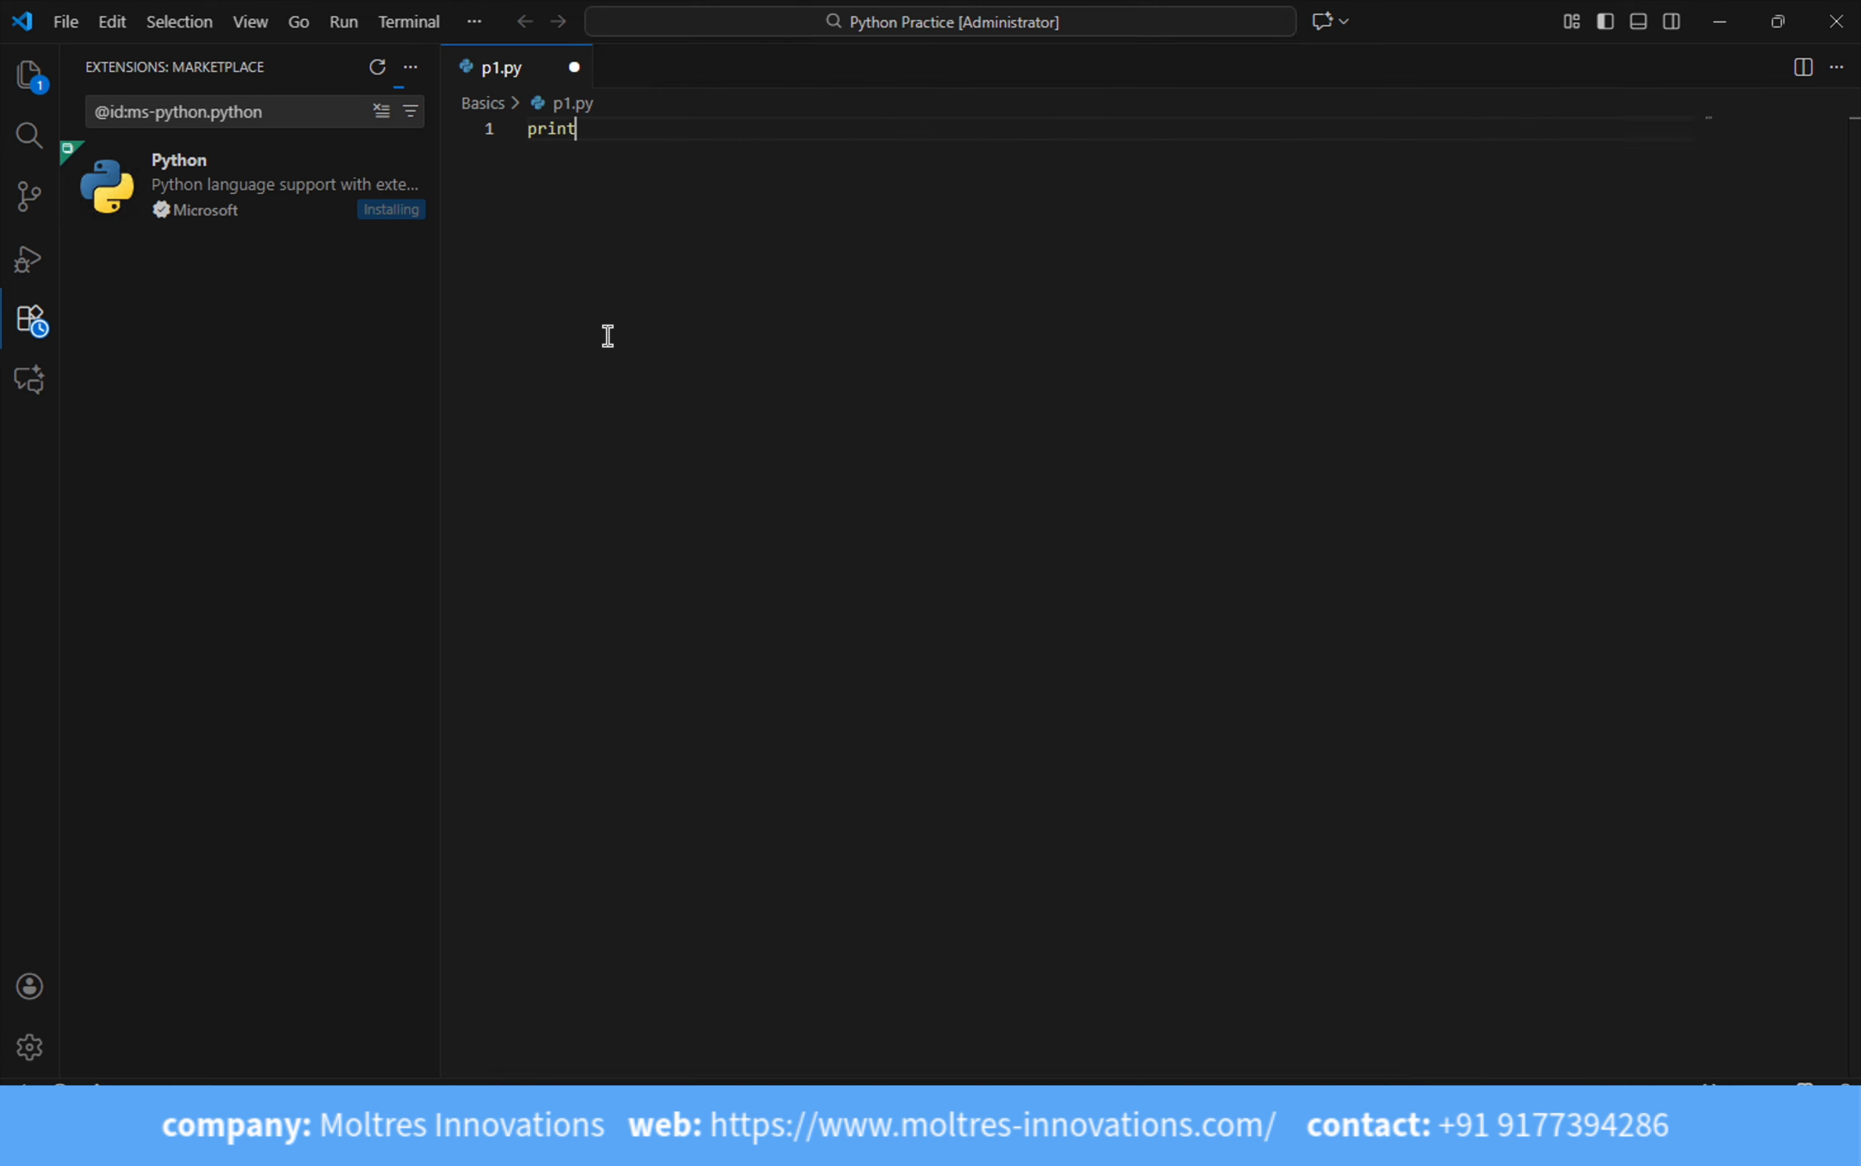
type("(\"Hello World")
left_click(790, 135)
key("Return")
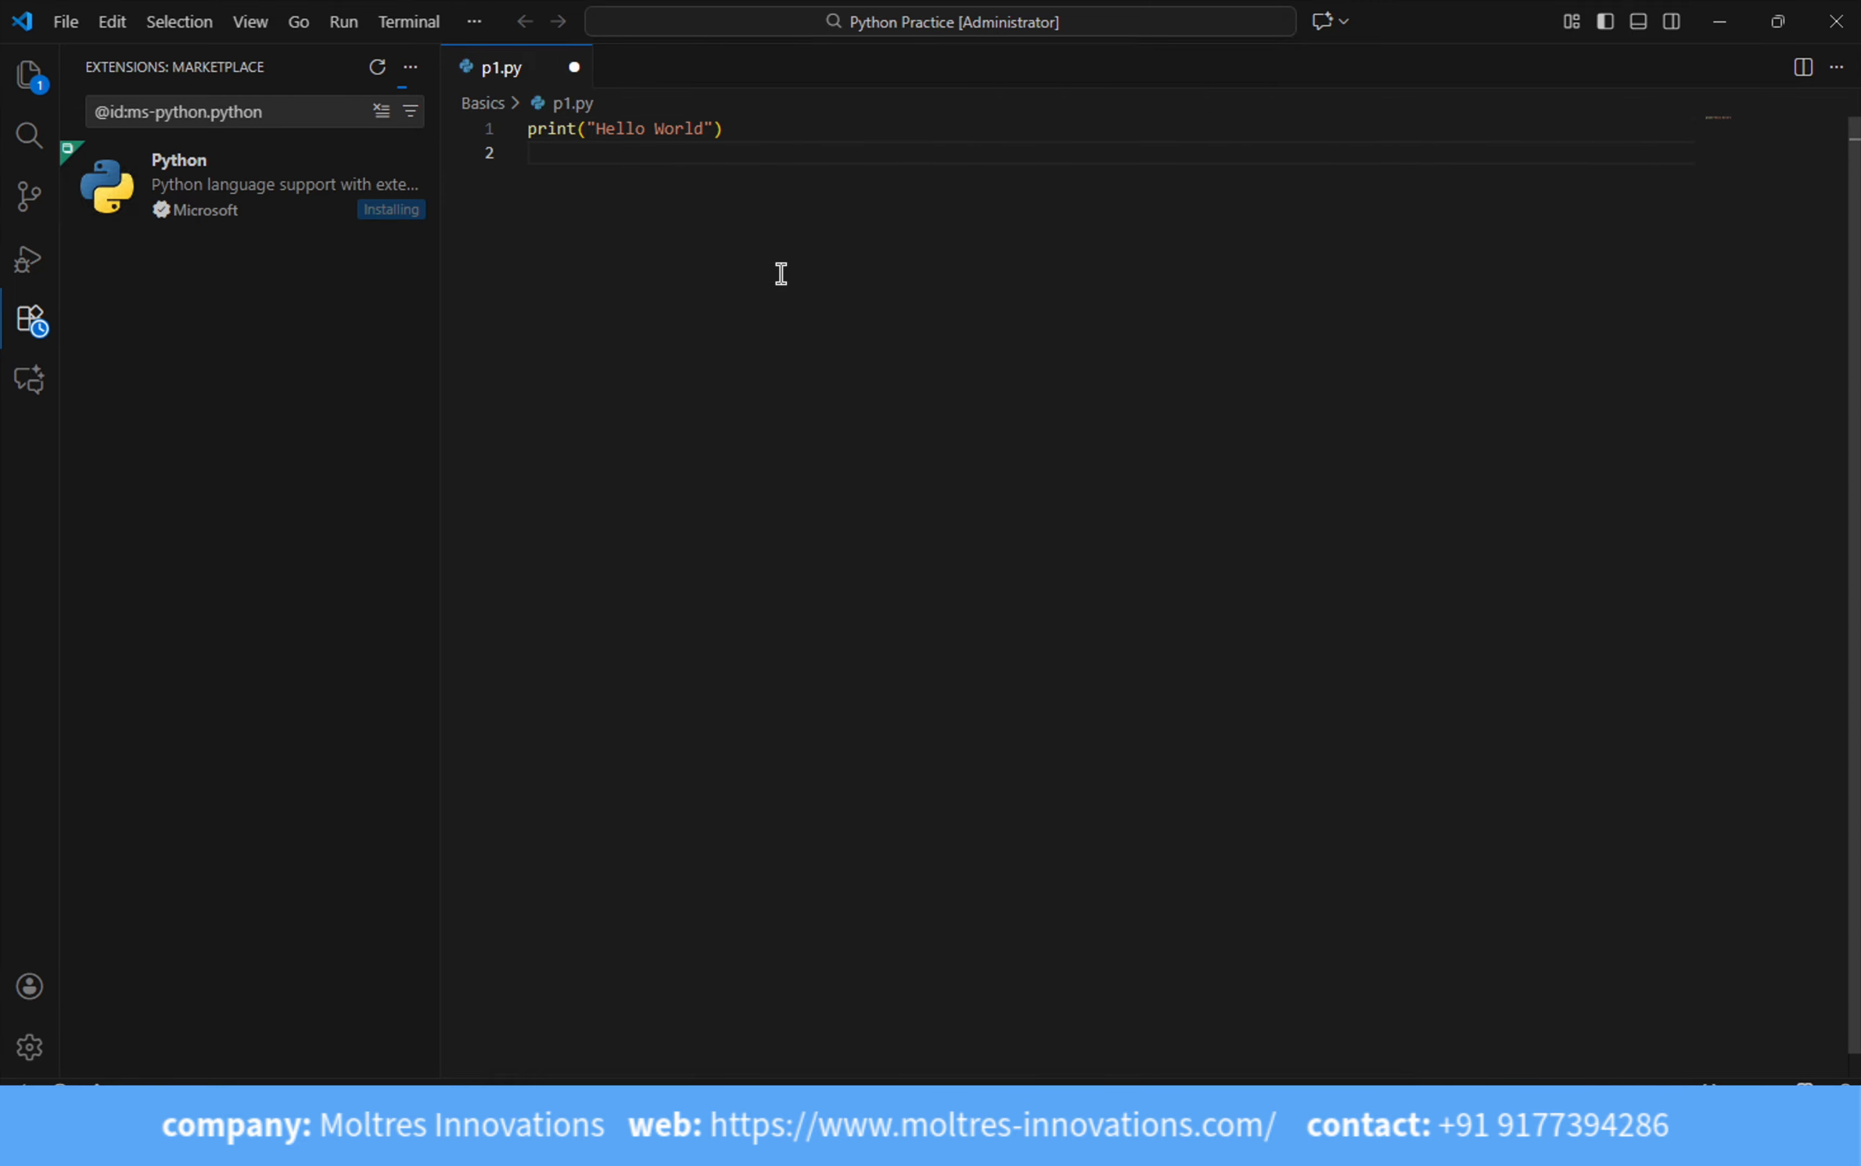
- Bring the workspace's file tree back into view and save p1.py
key("super+s")
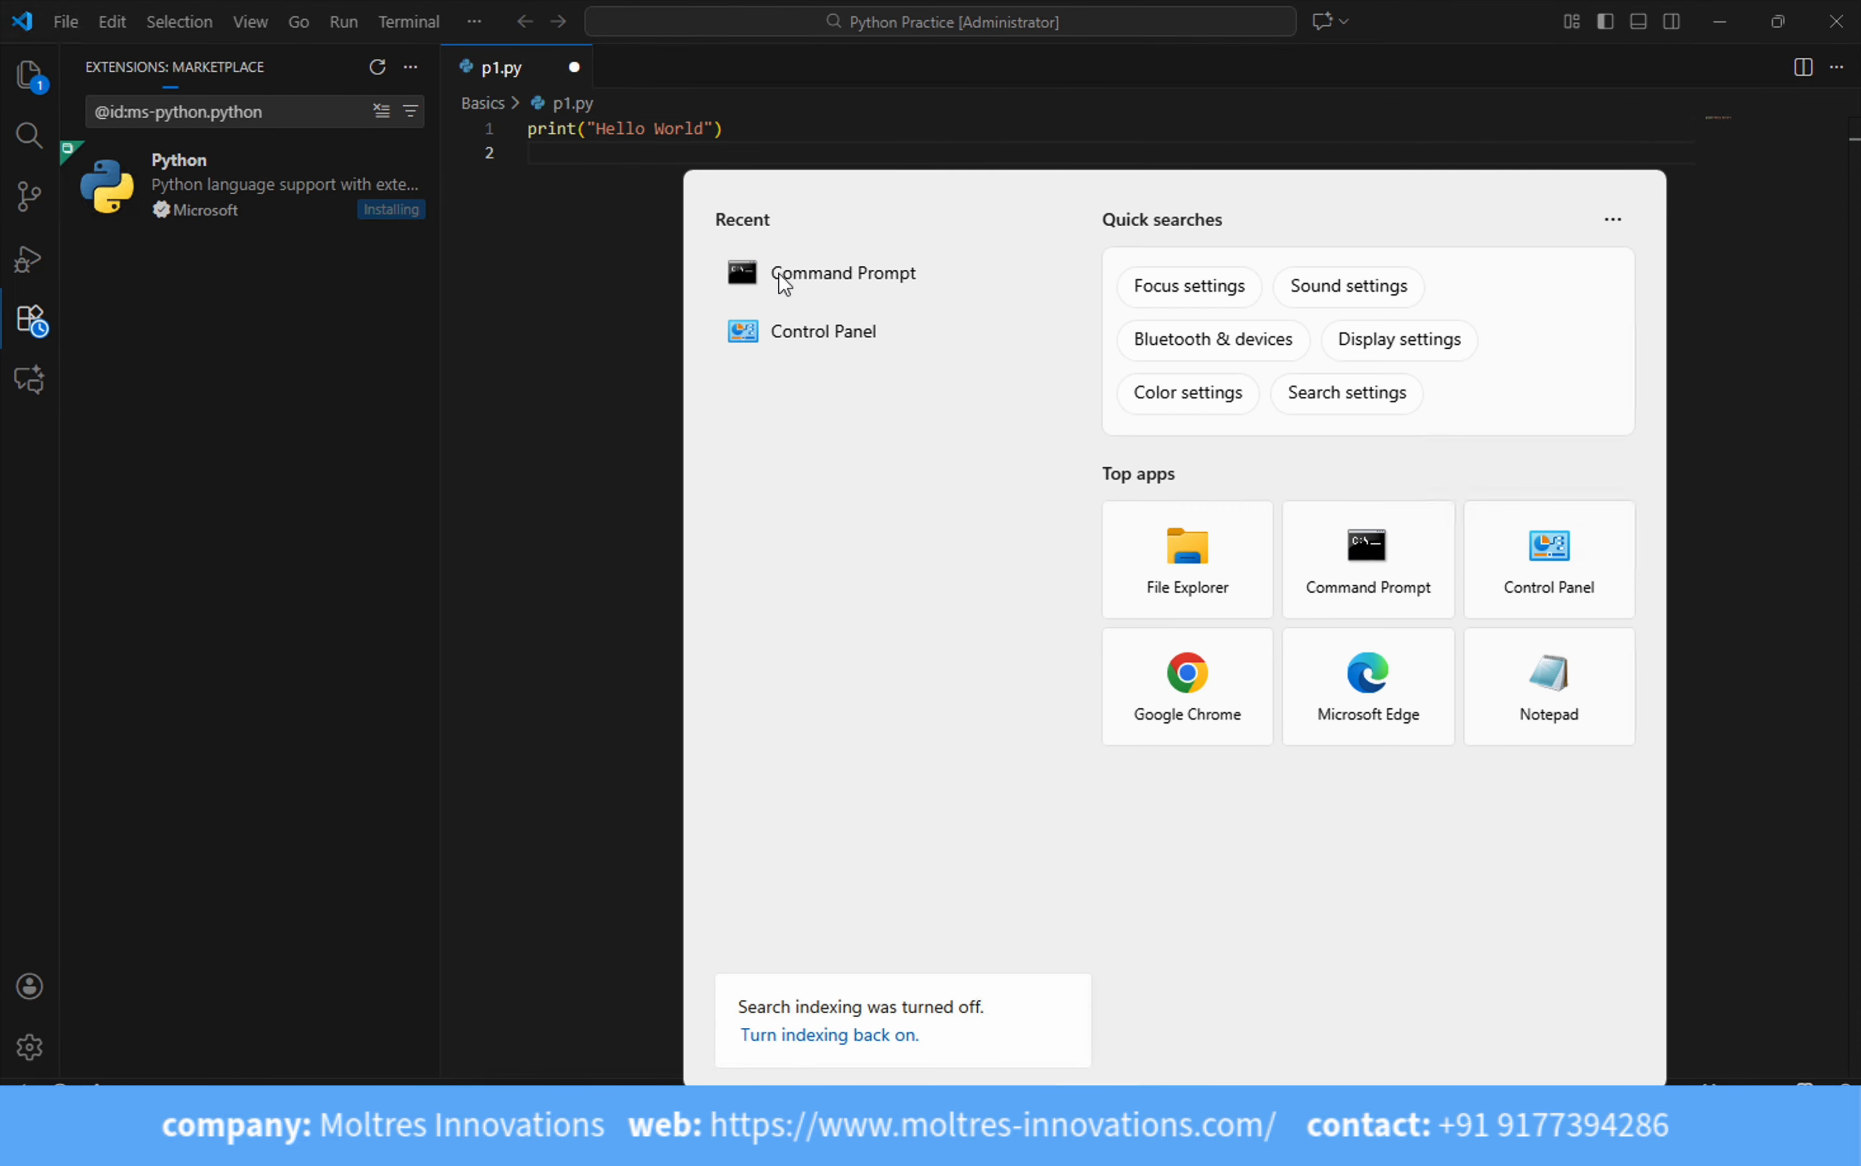
left_click(577, 383)
left_click(27, 79)
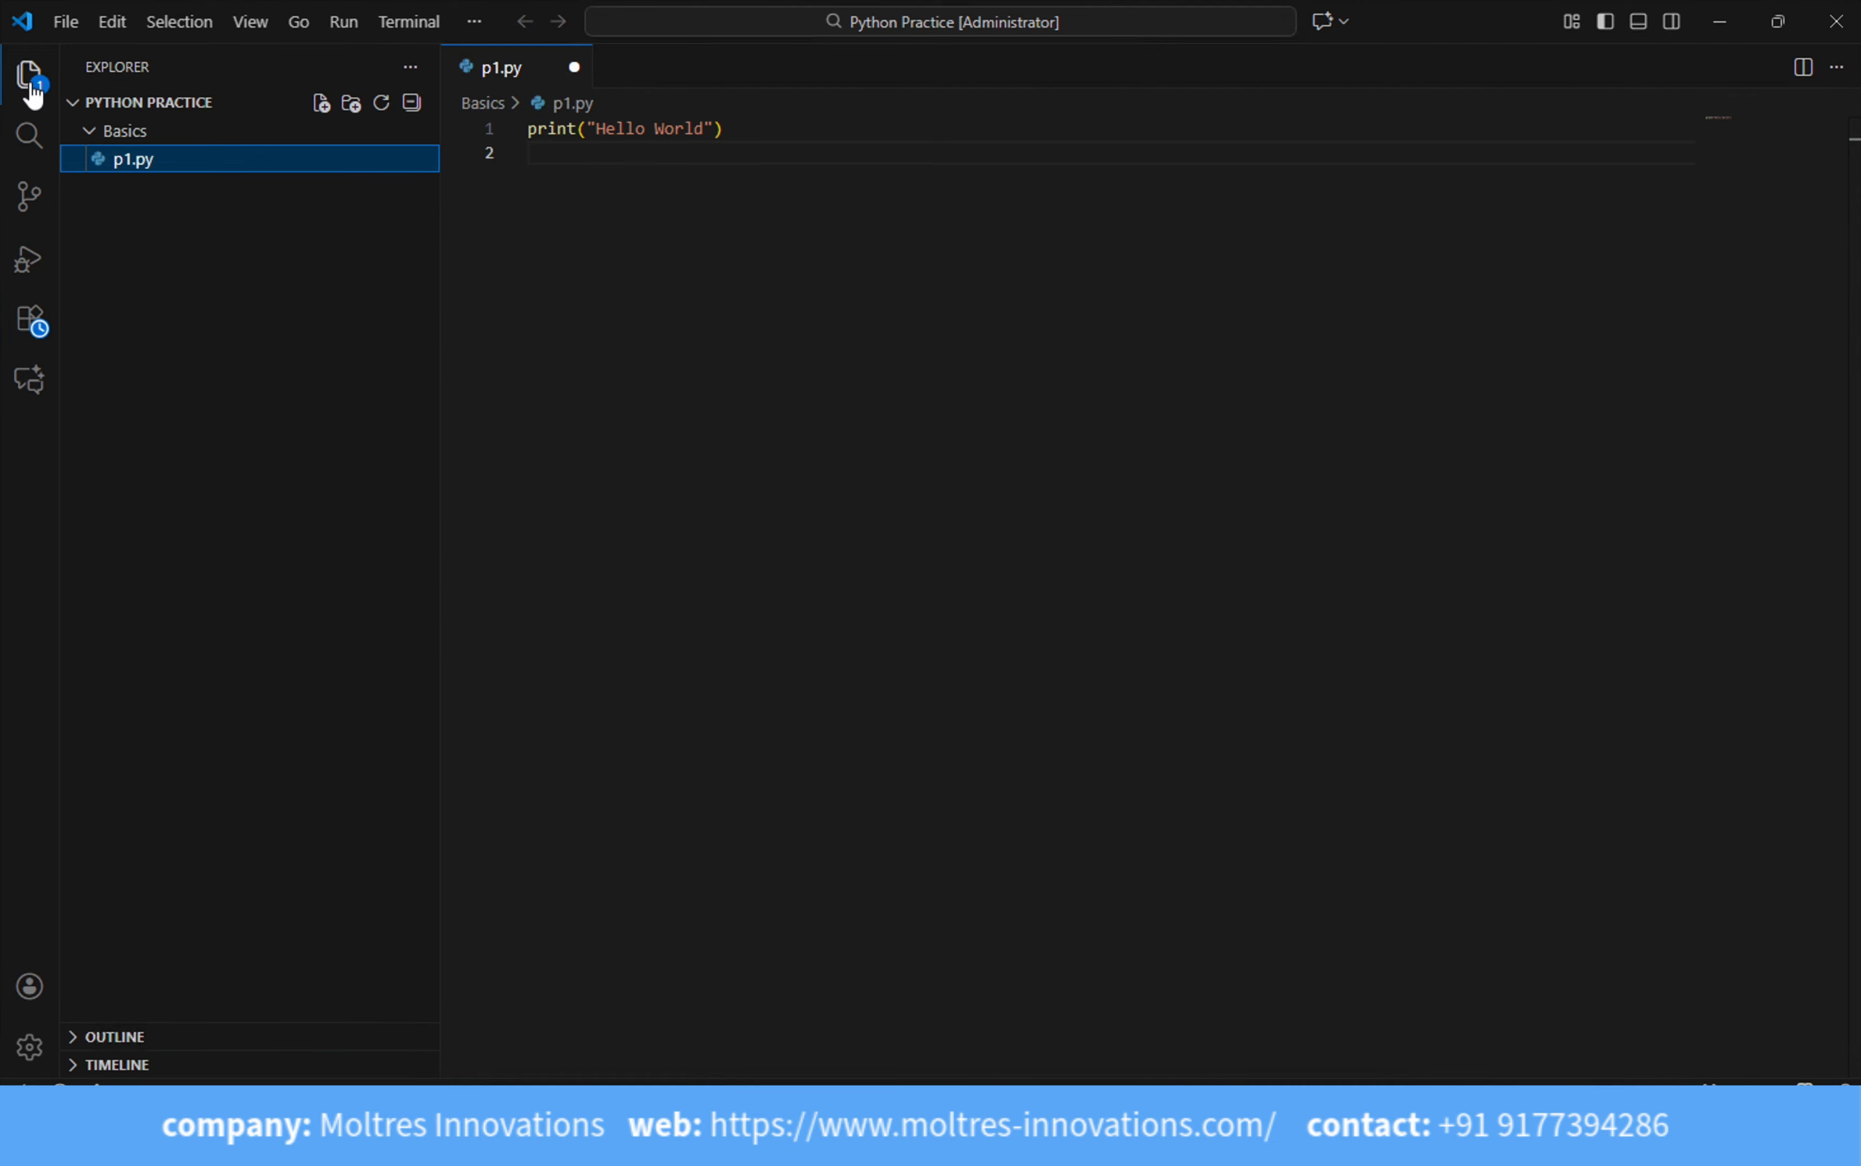
right_click(673, 318)
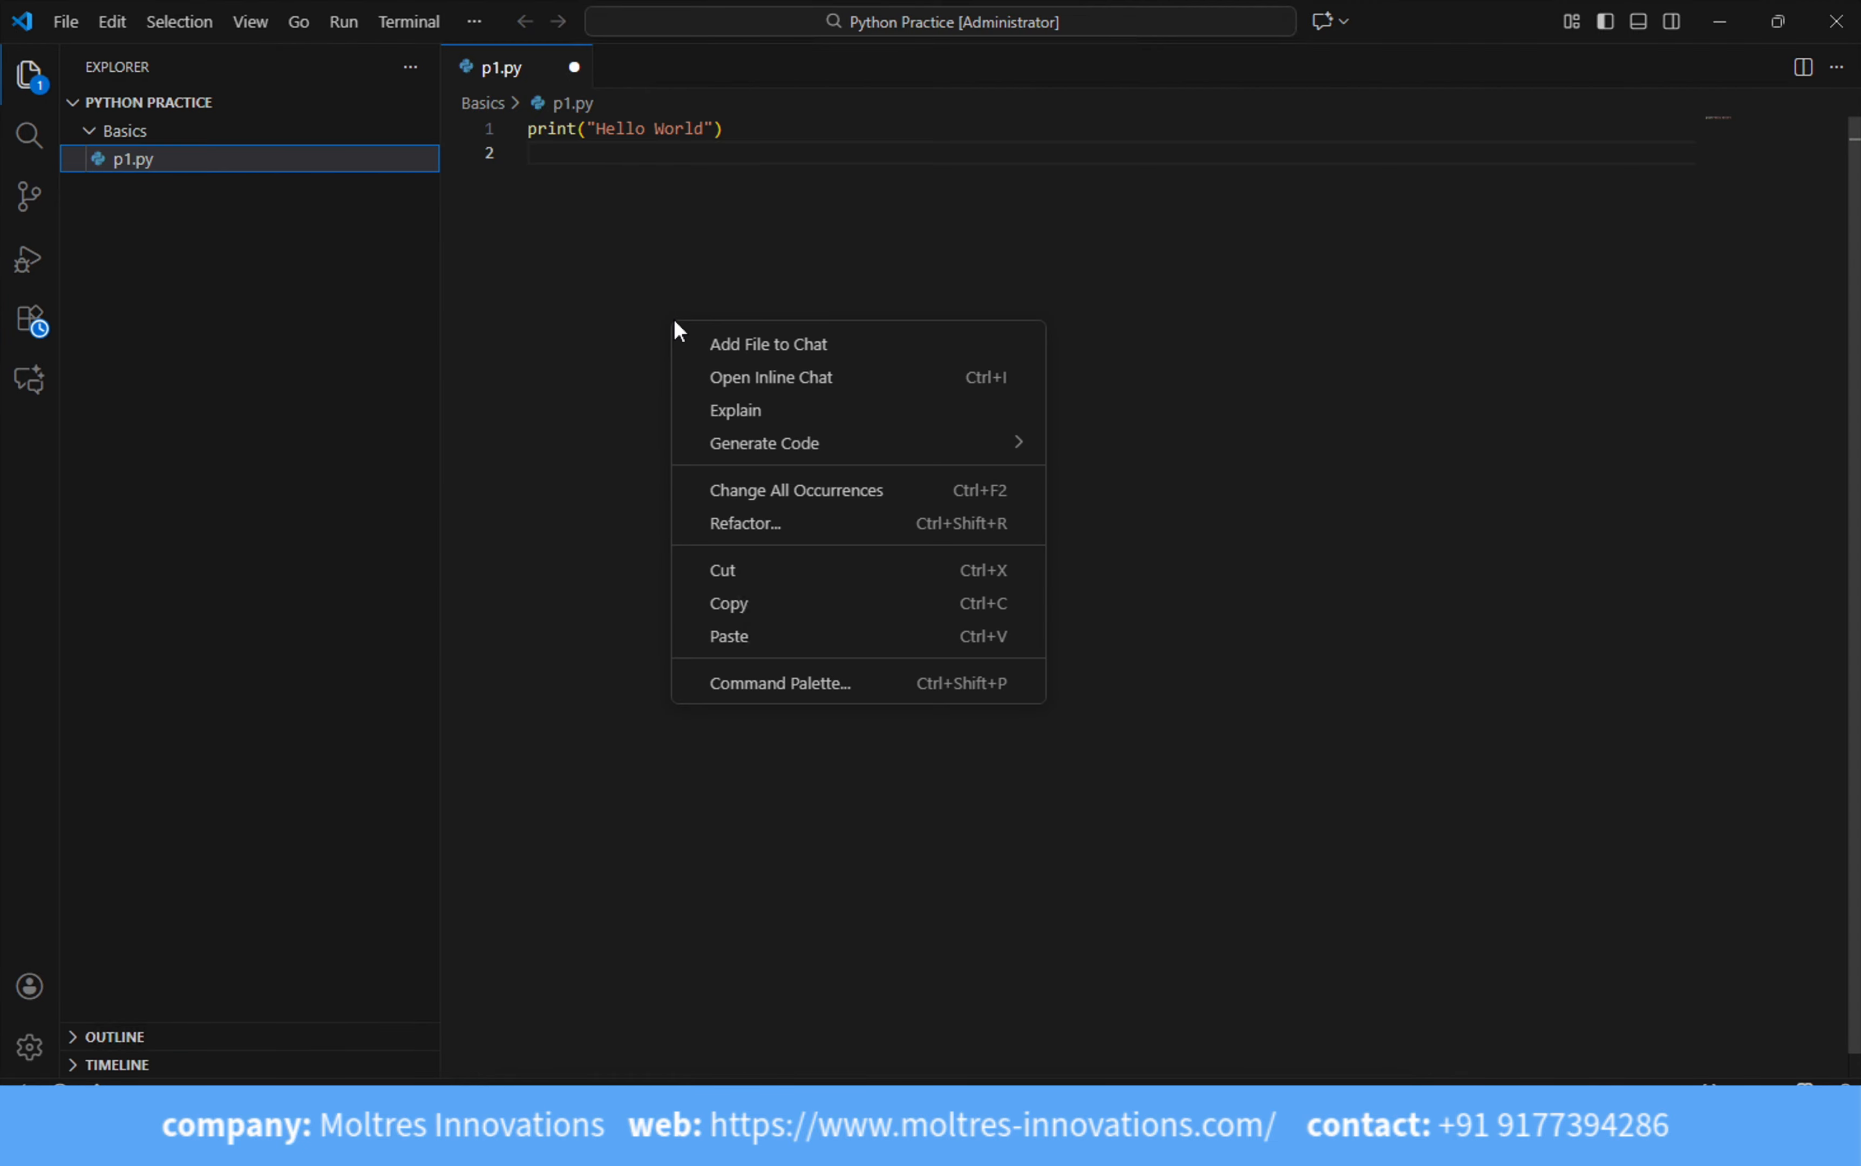
left_click(630, 568)
key("super+s")
left_click(635, 321)
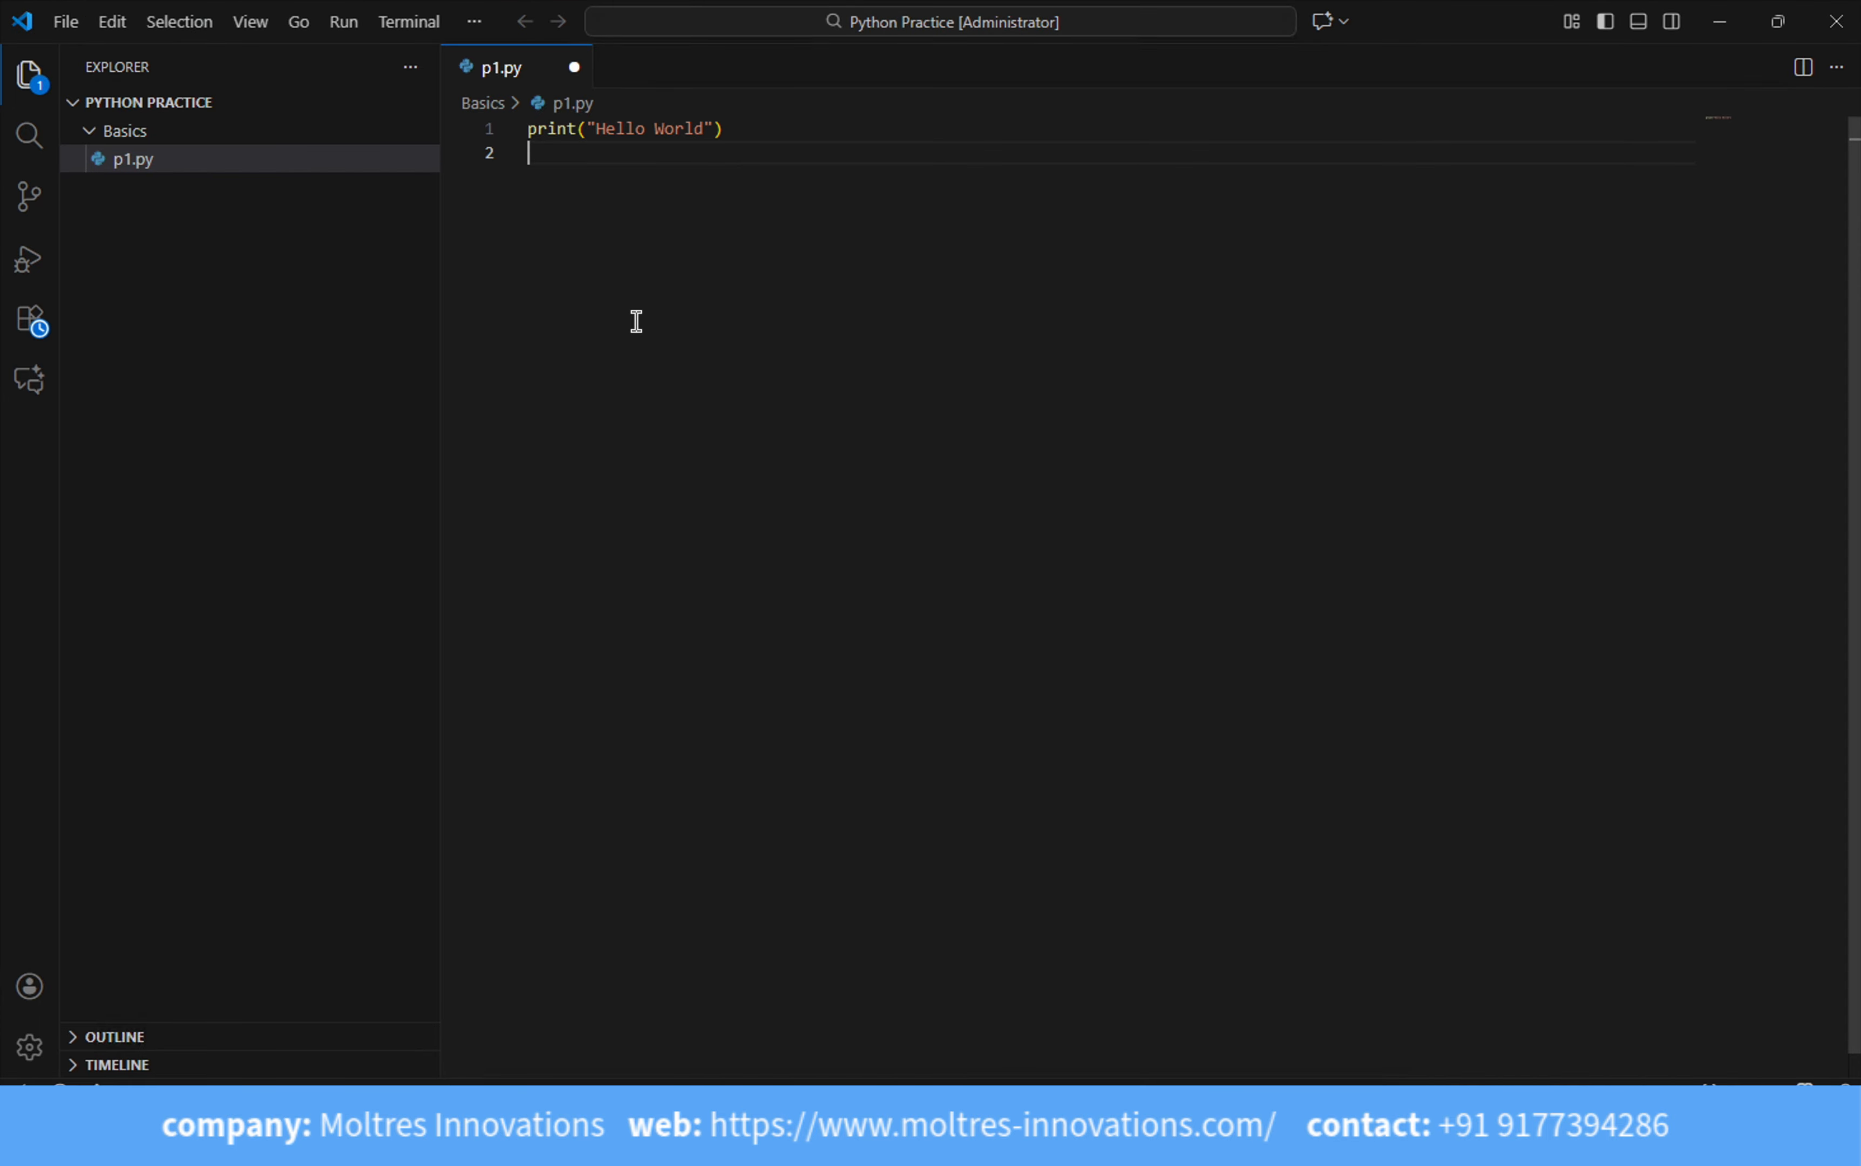
key("ctrl+s")
right_click(637, 293)
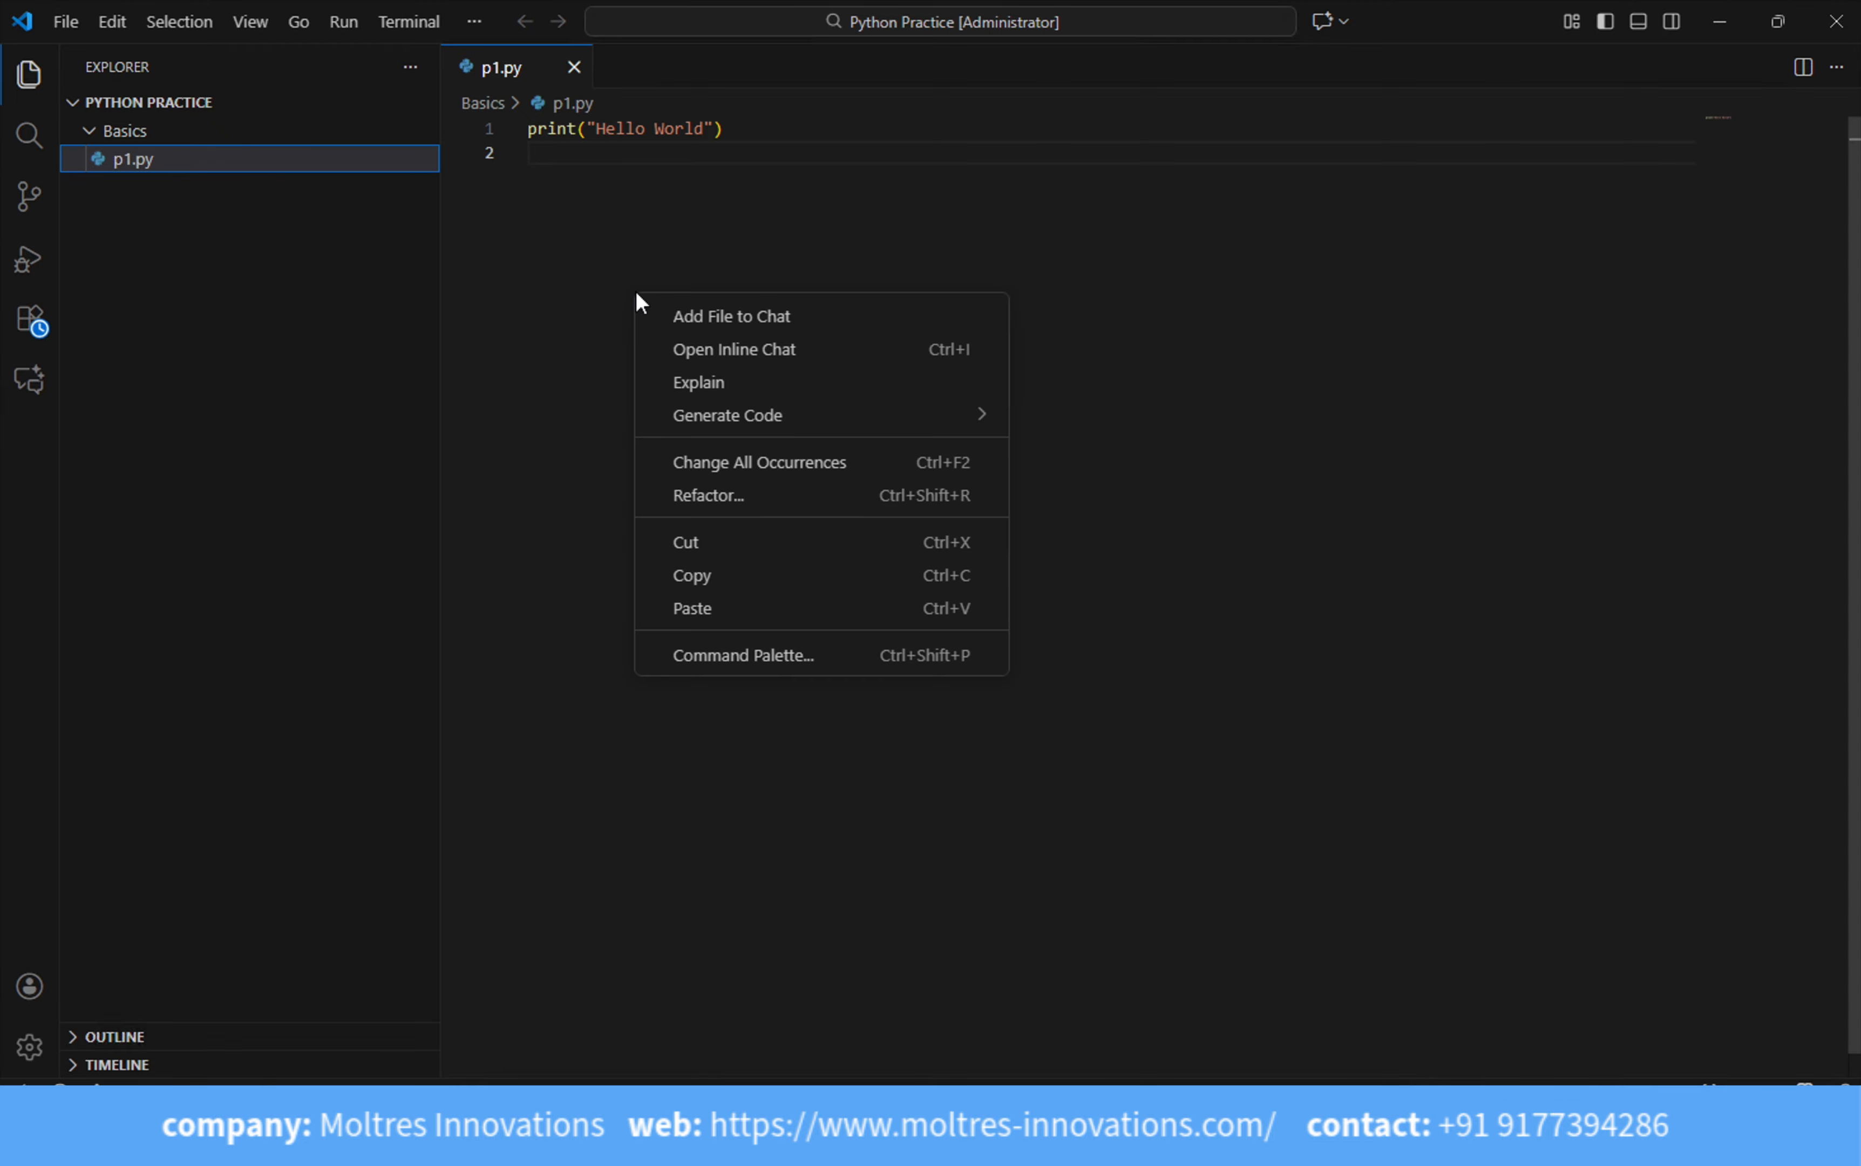
left_click(578, 460)
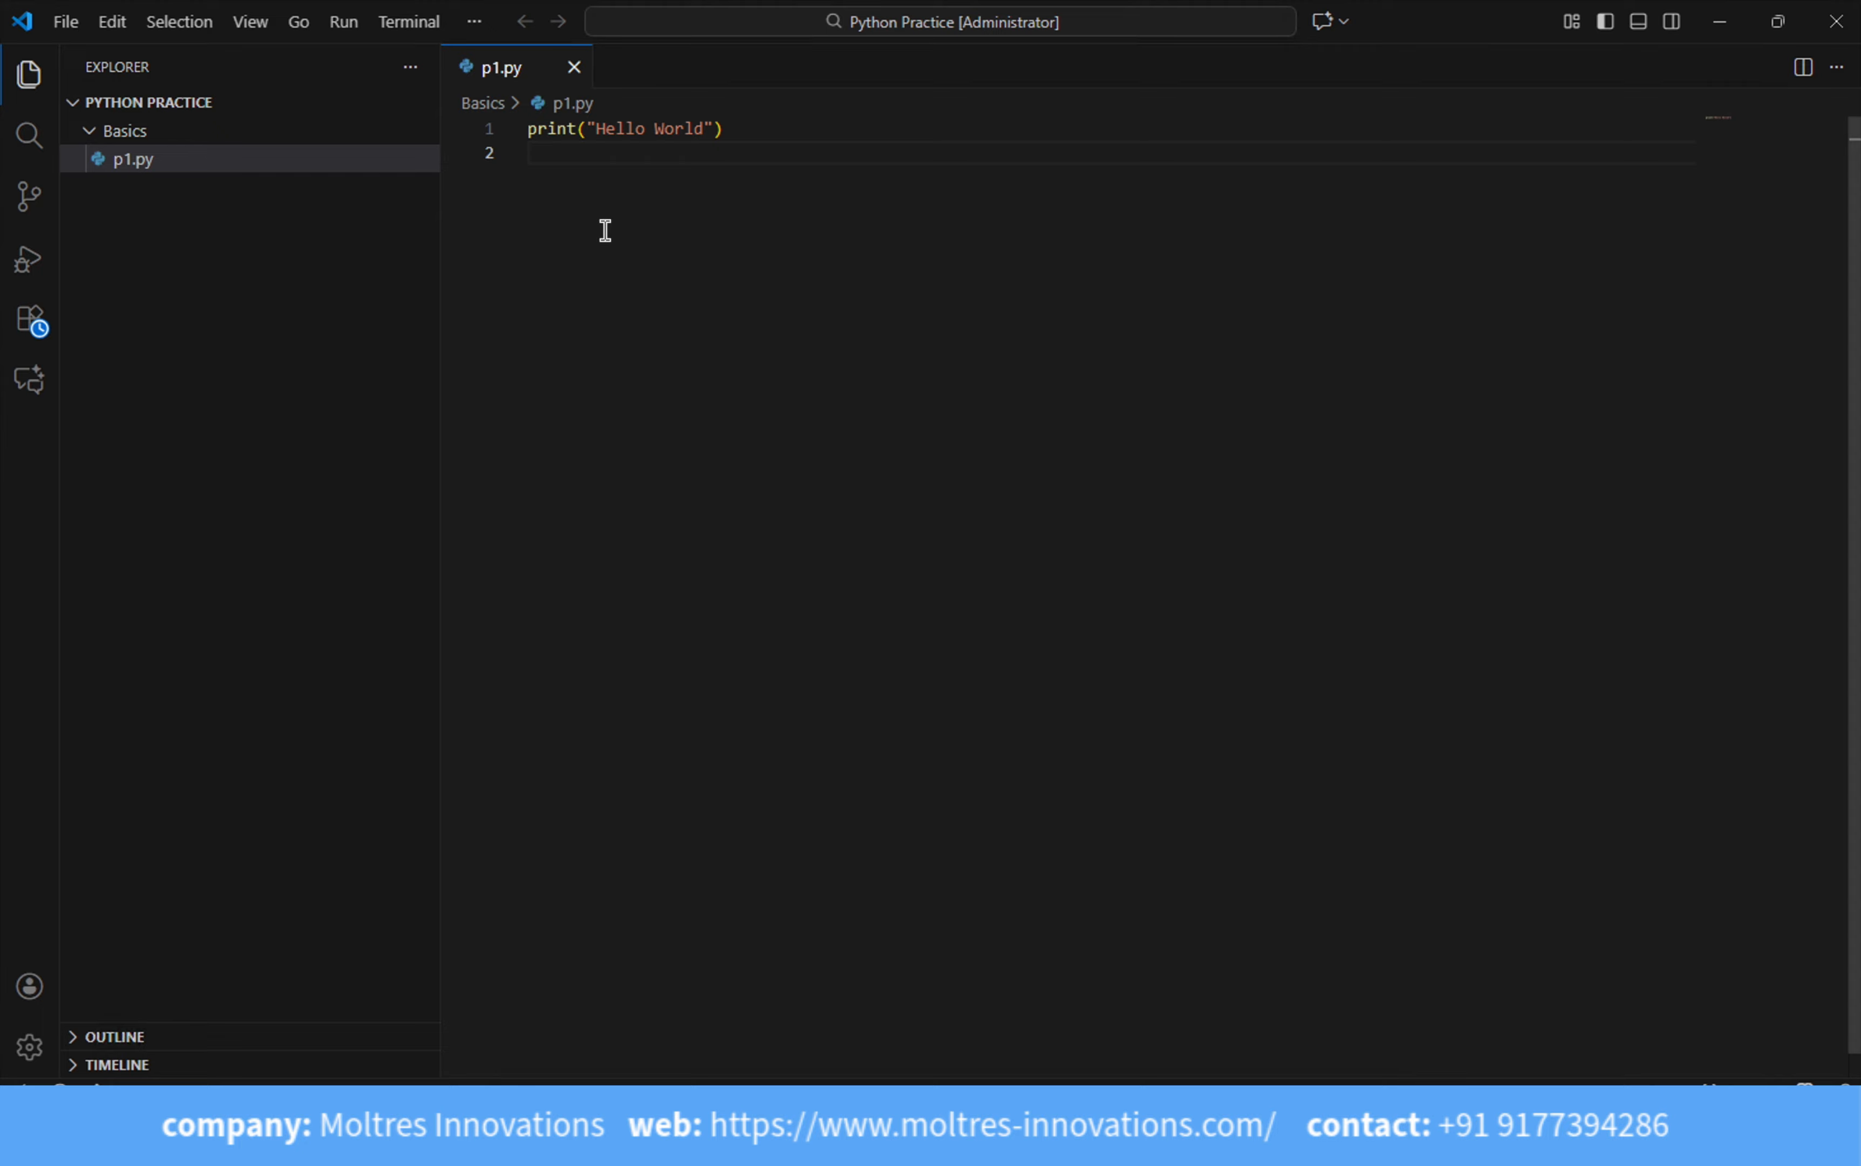
- Open a new integrated terminal and list the contents of the Python Practice folder with ls
left_click(400, 23)
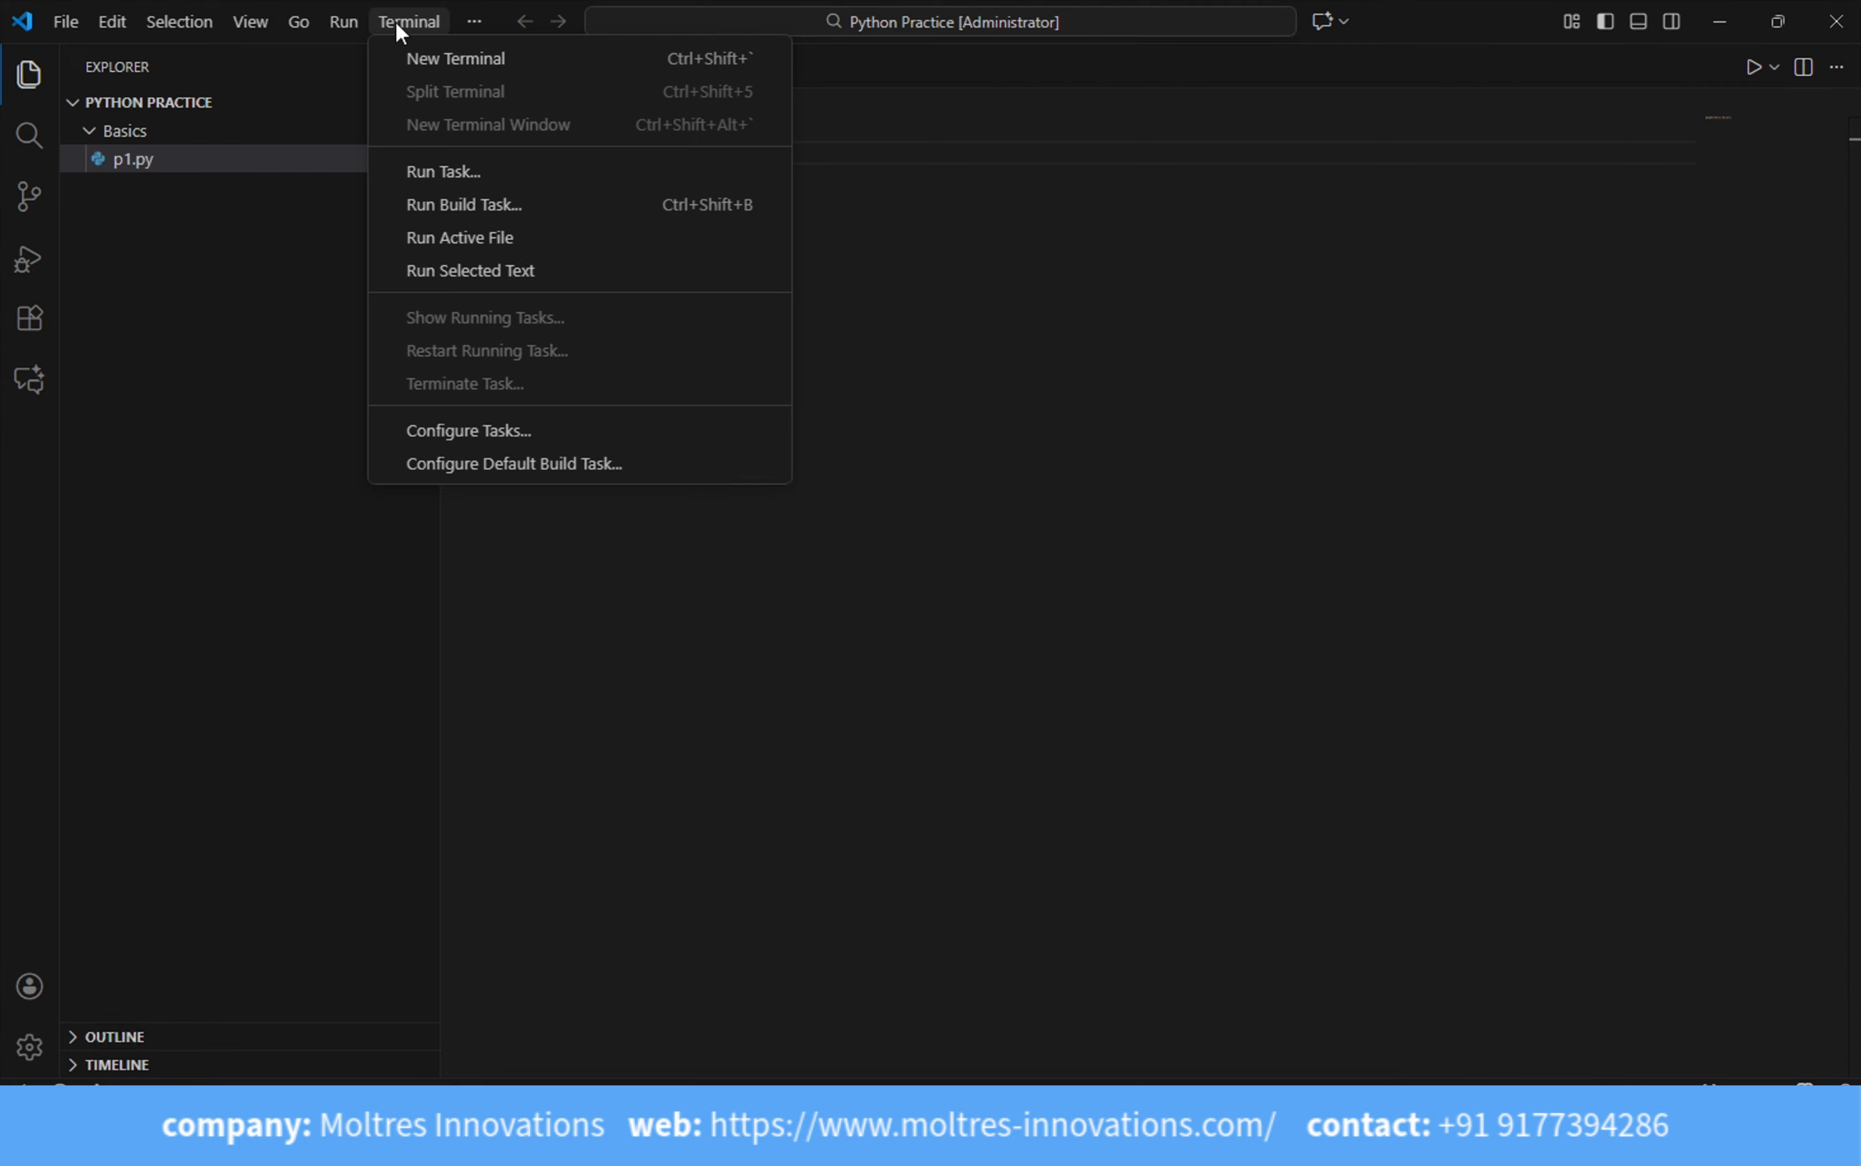
left_click(441, 59)
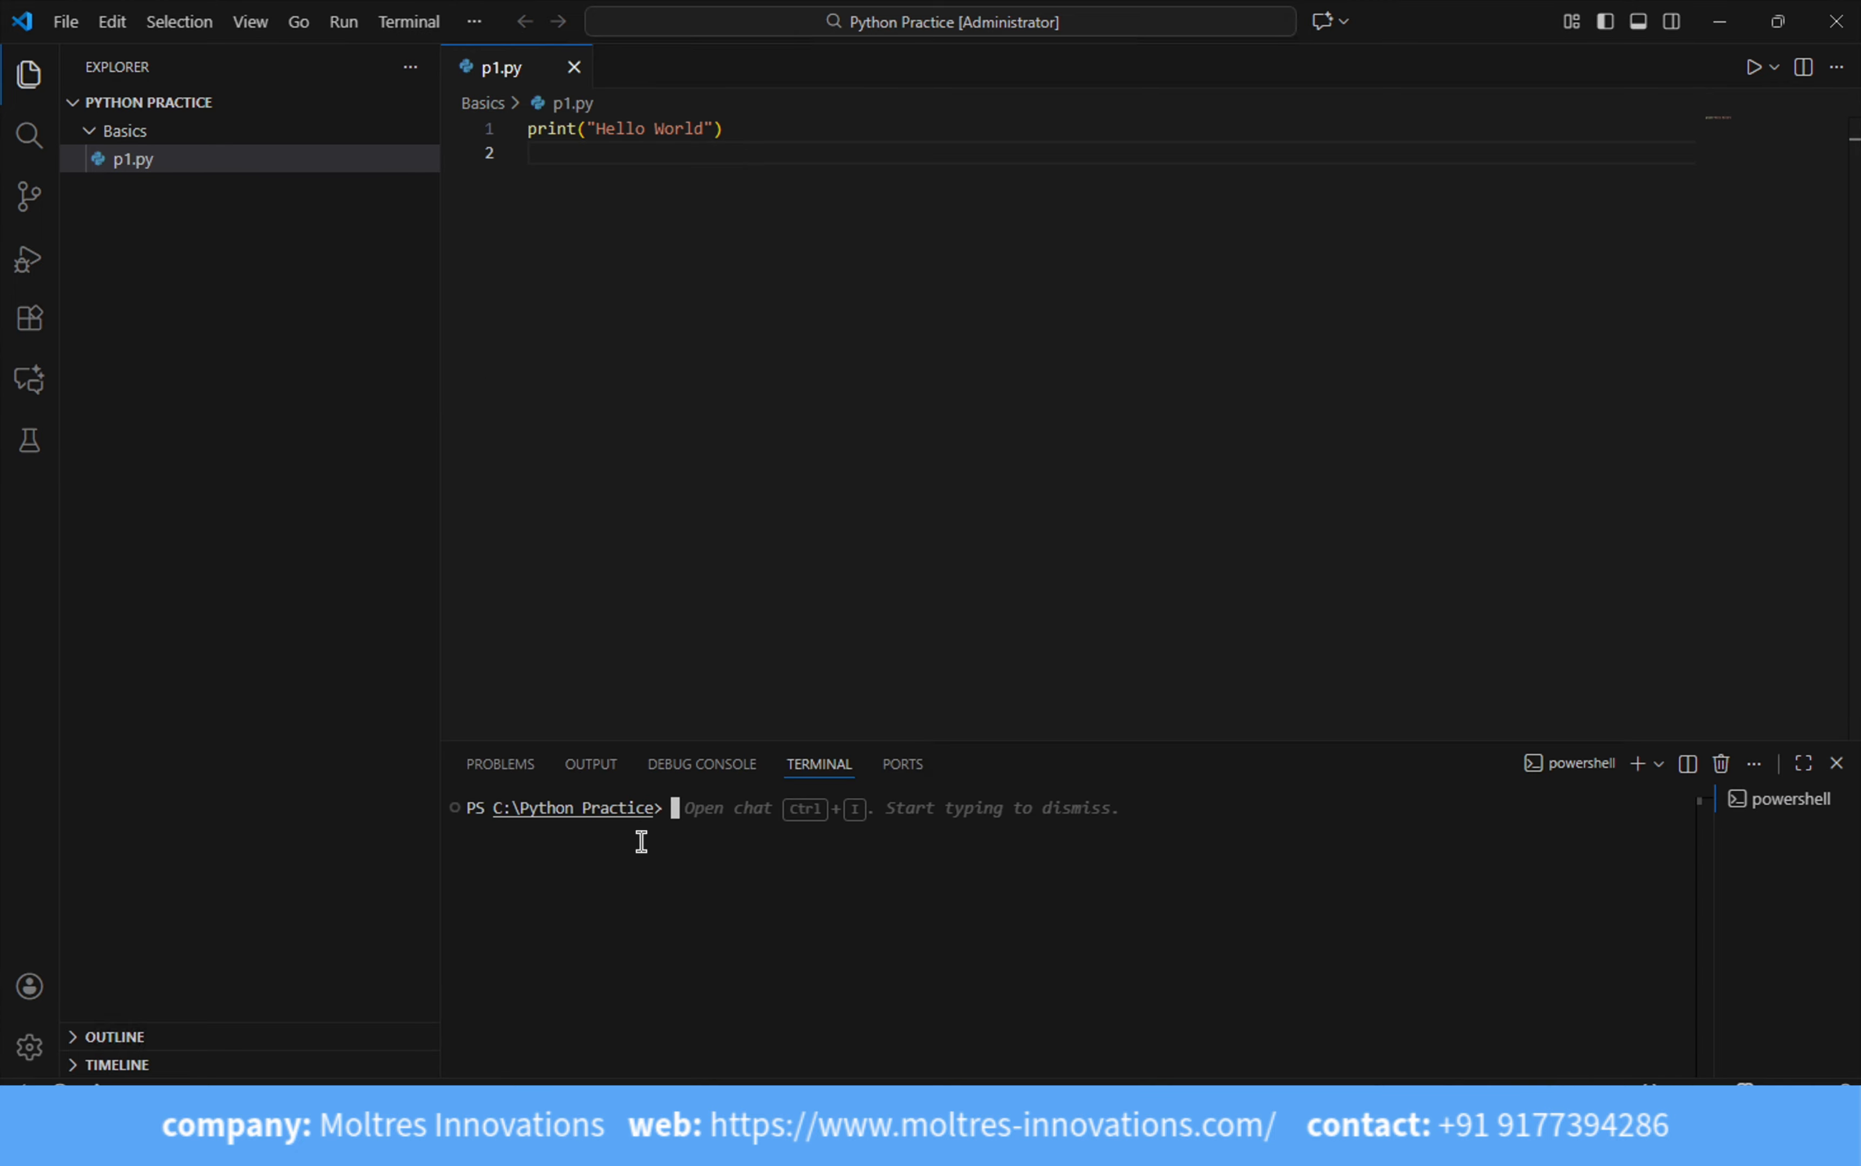
type("p")
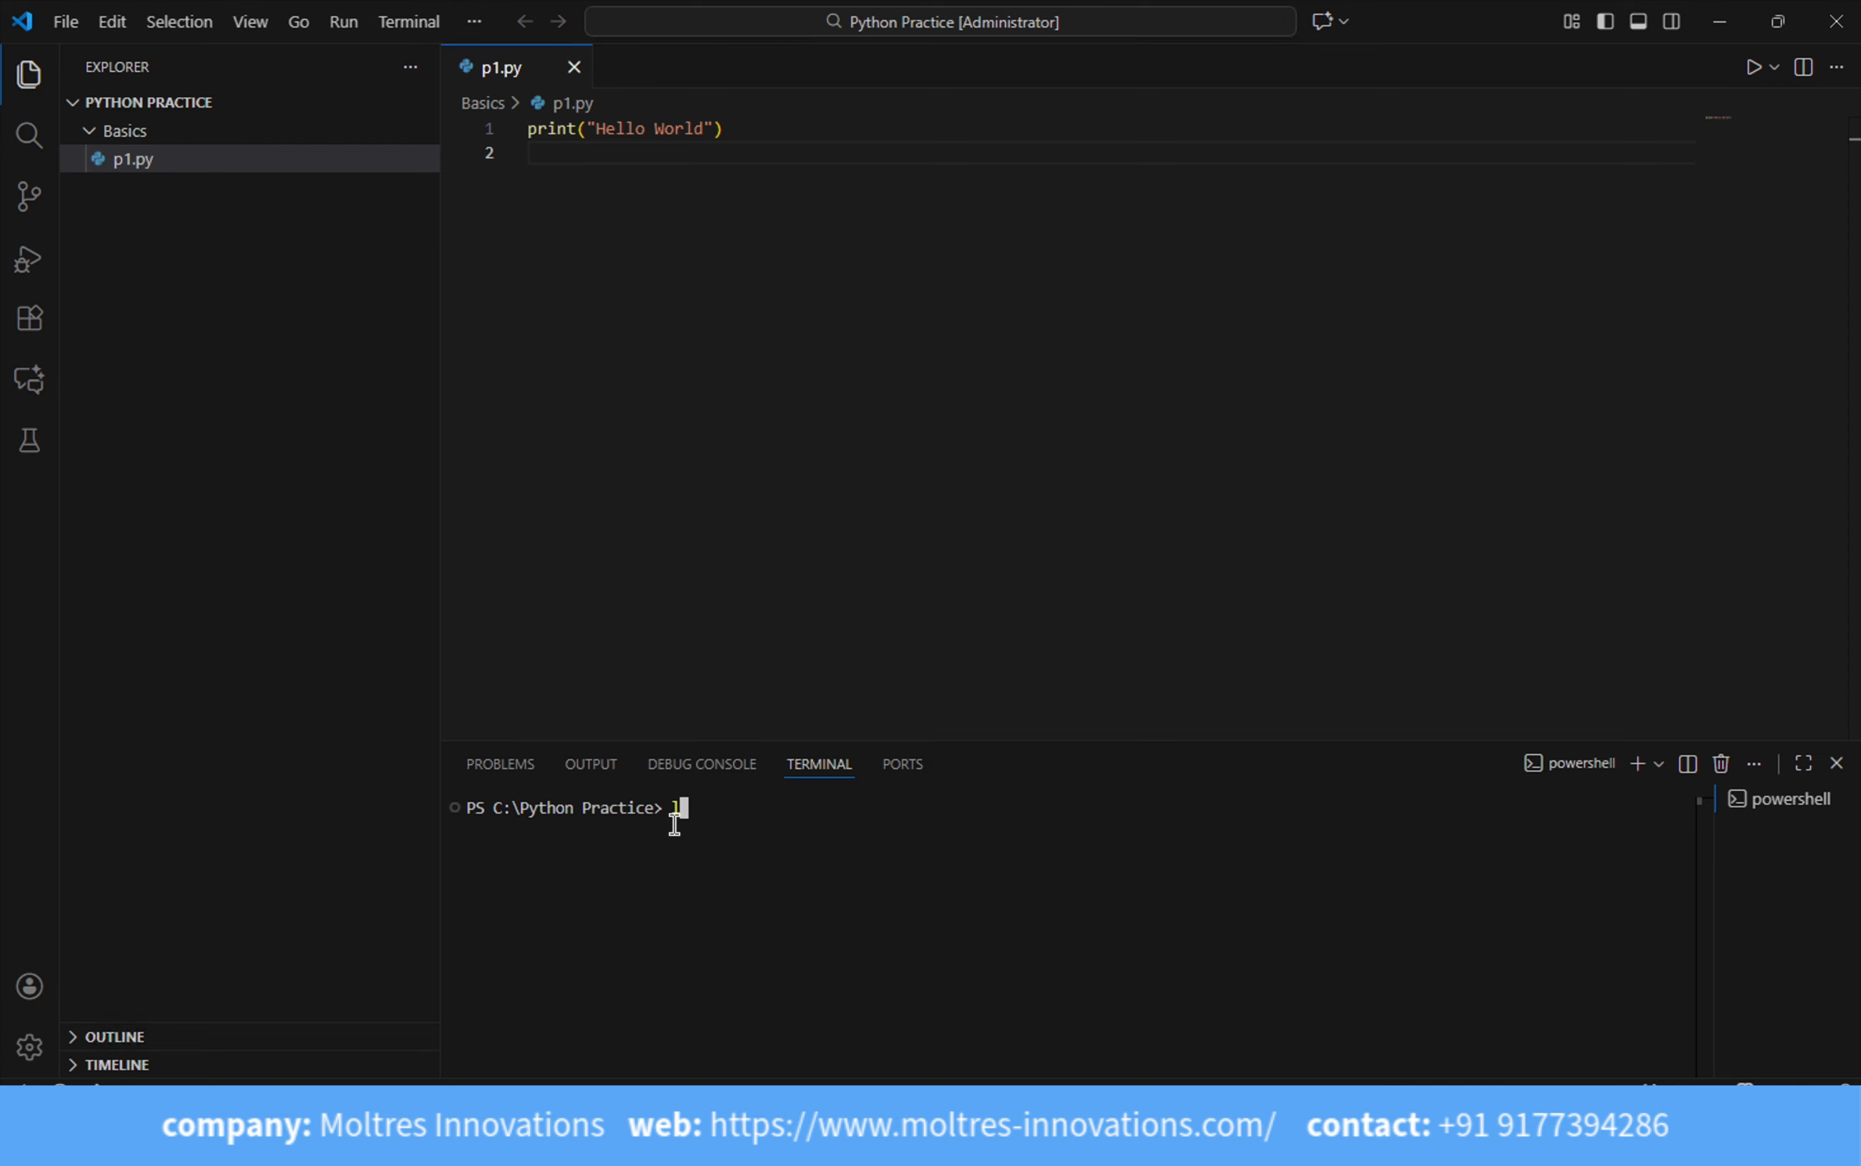
key("Return")
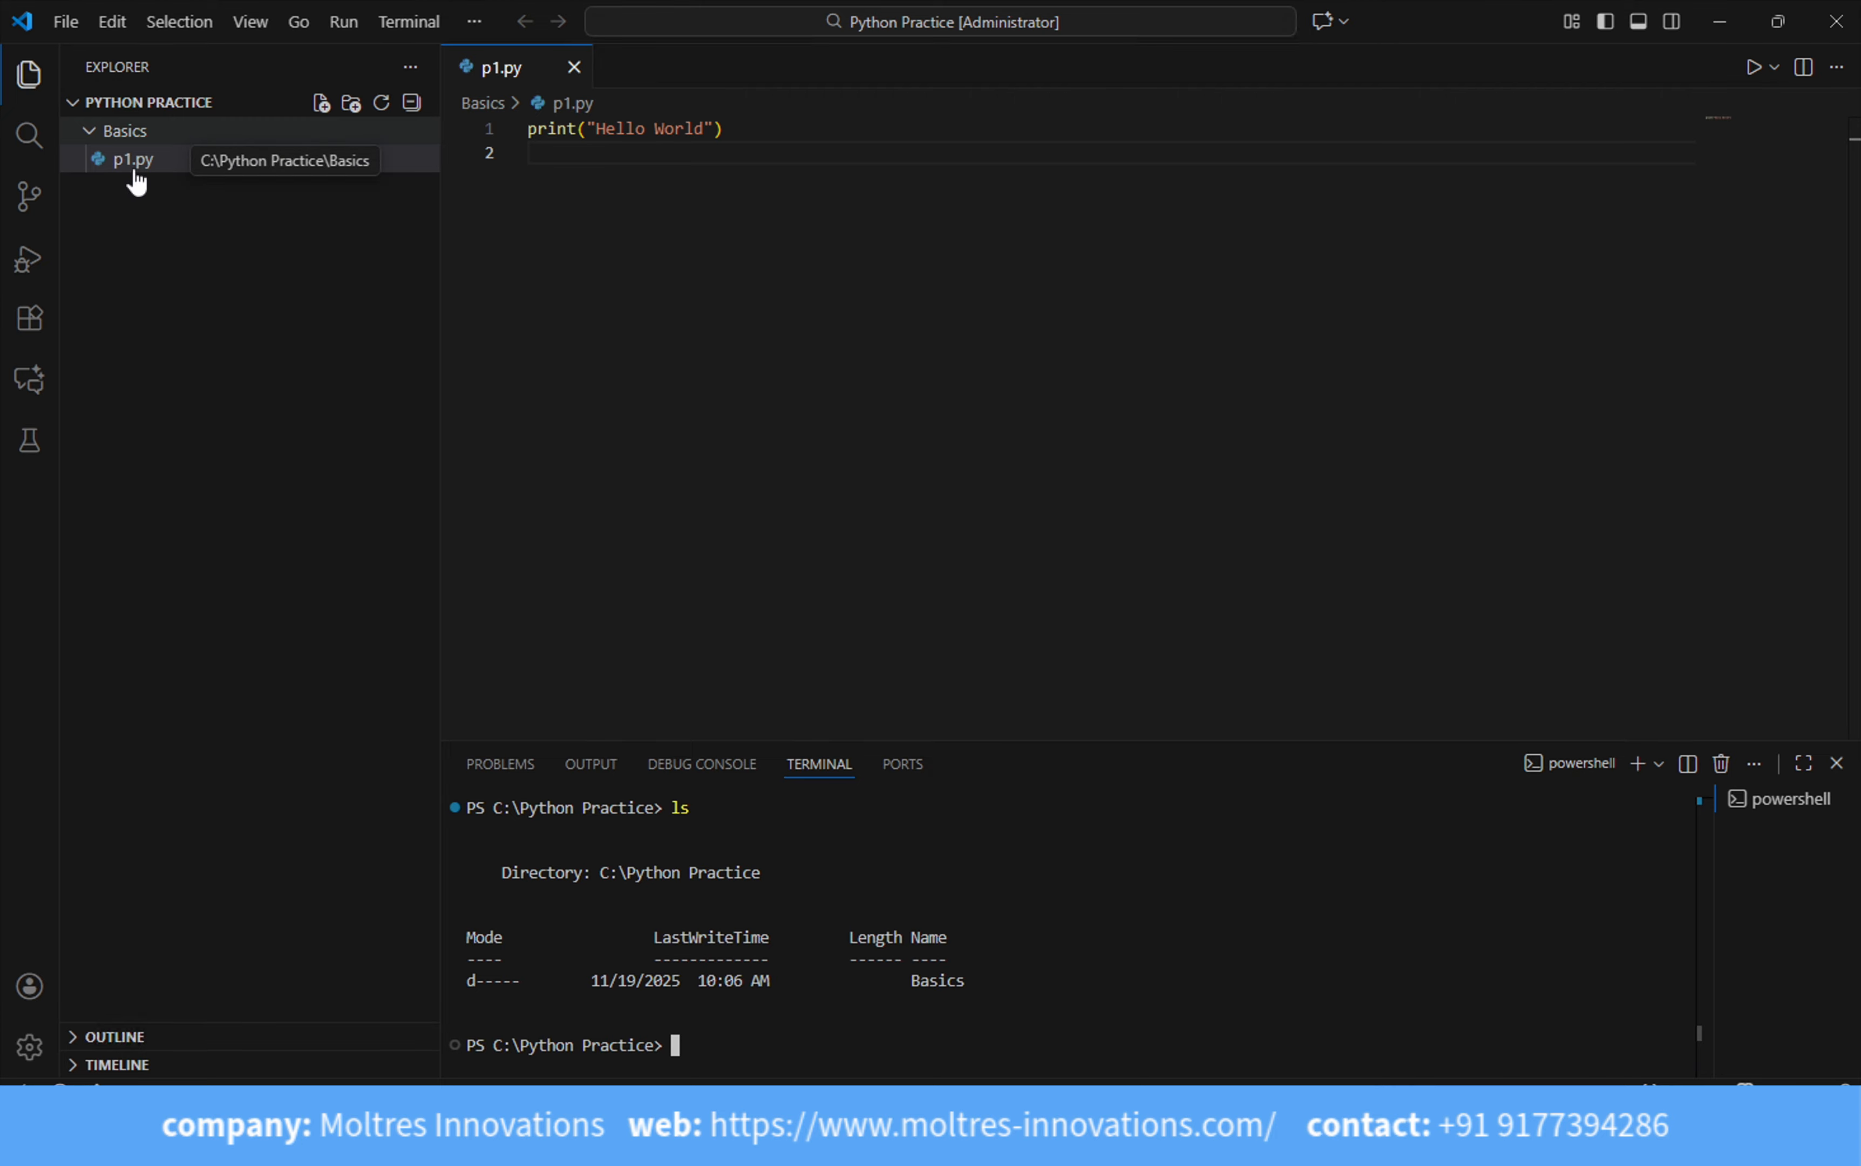
- Change the PowerShell terminal's working directory to the Basics folder with cd Basics
type("cd ")
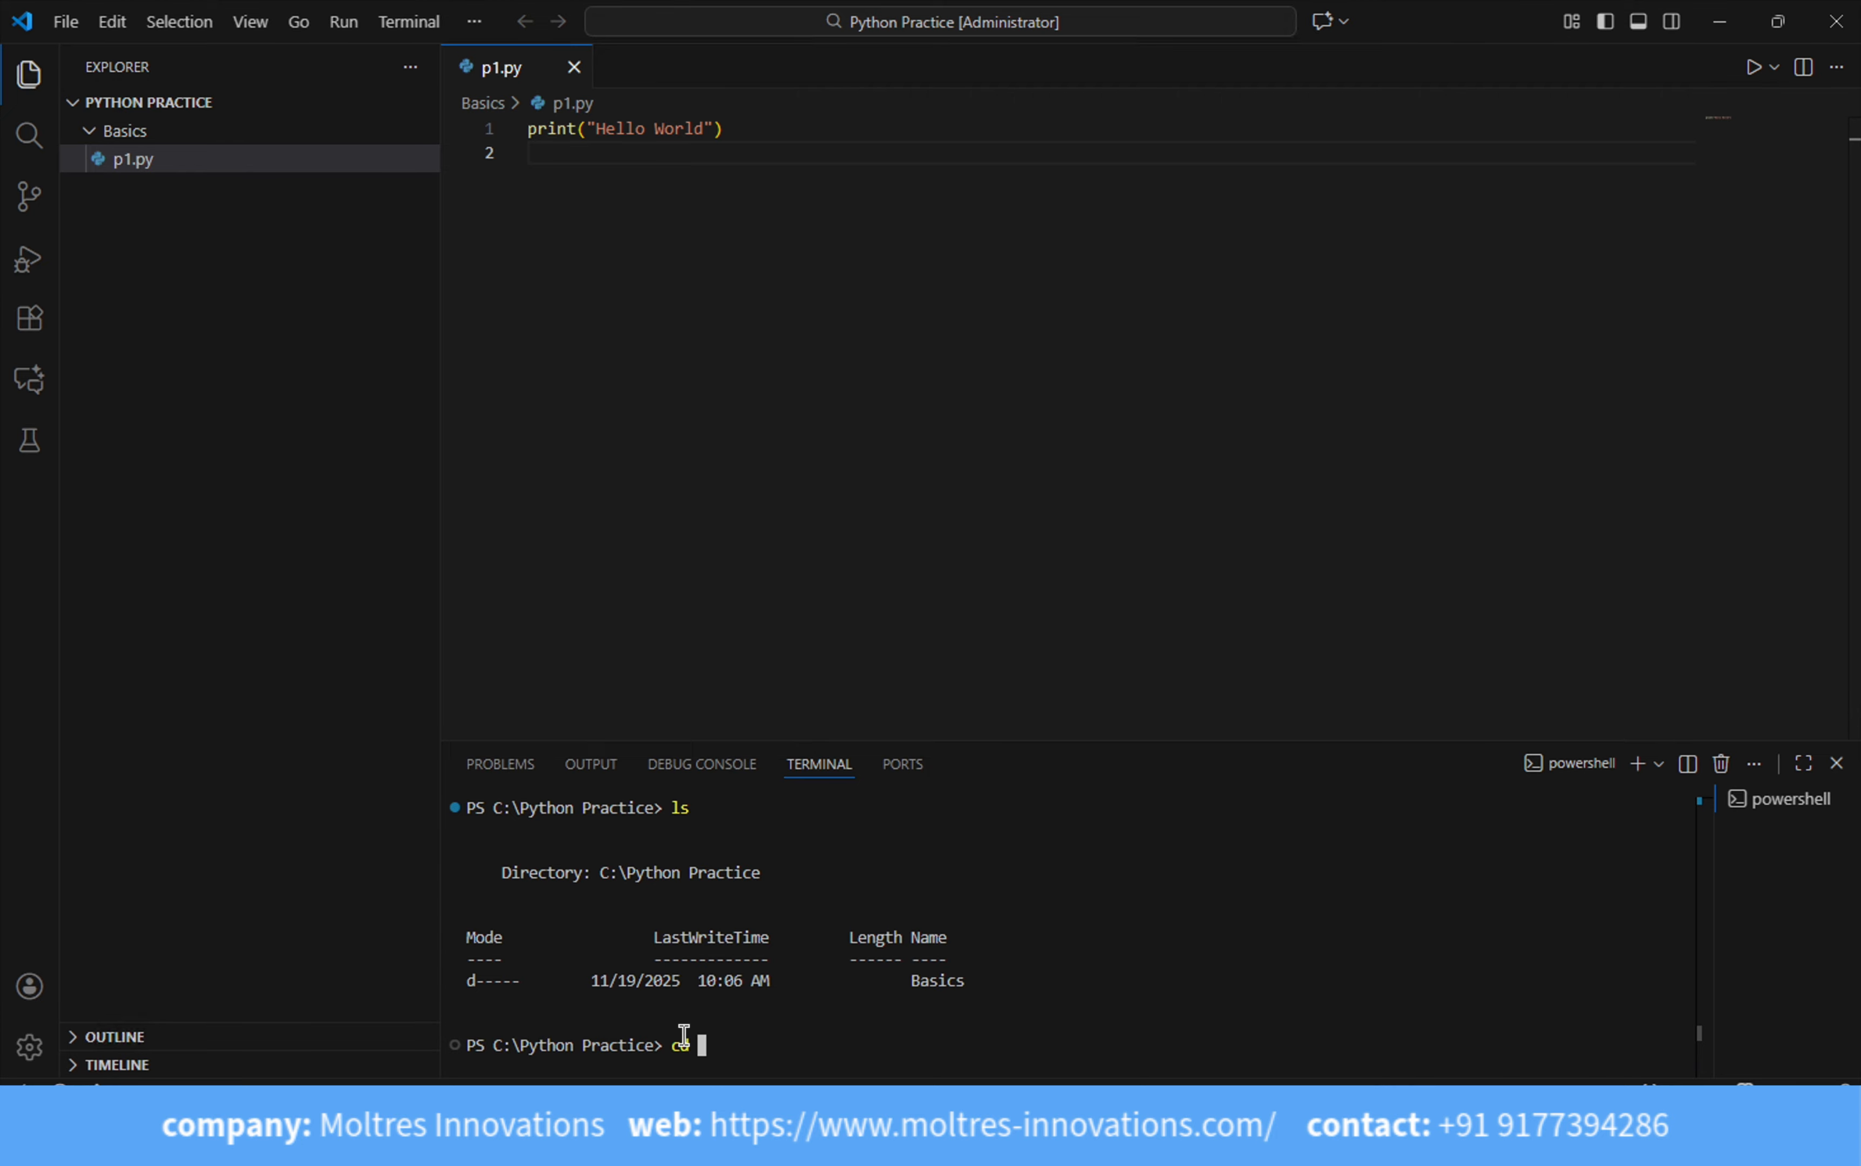
type("Basics")
key("Return")
- List the files in the Basics folder with ls and run the script with python p1.py
type("l")
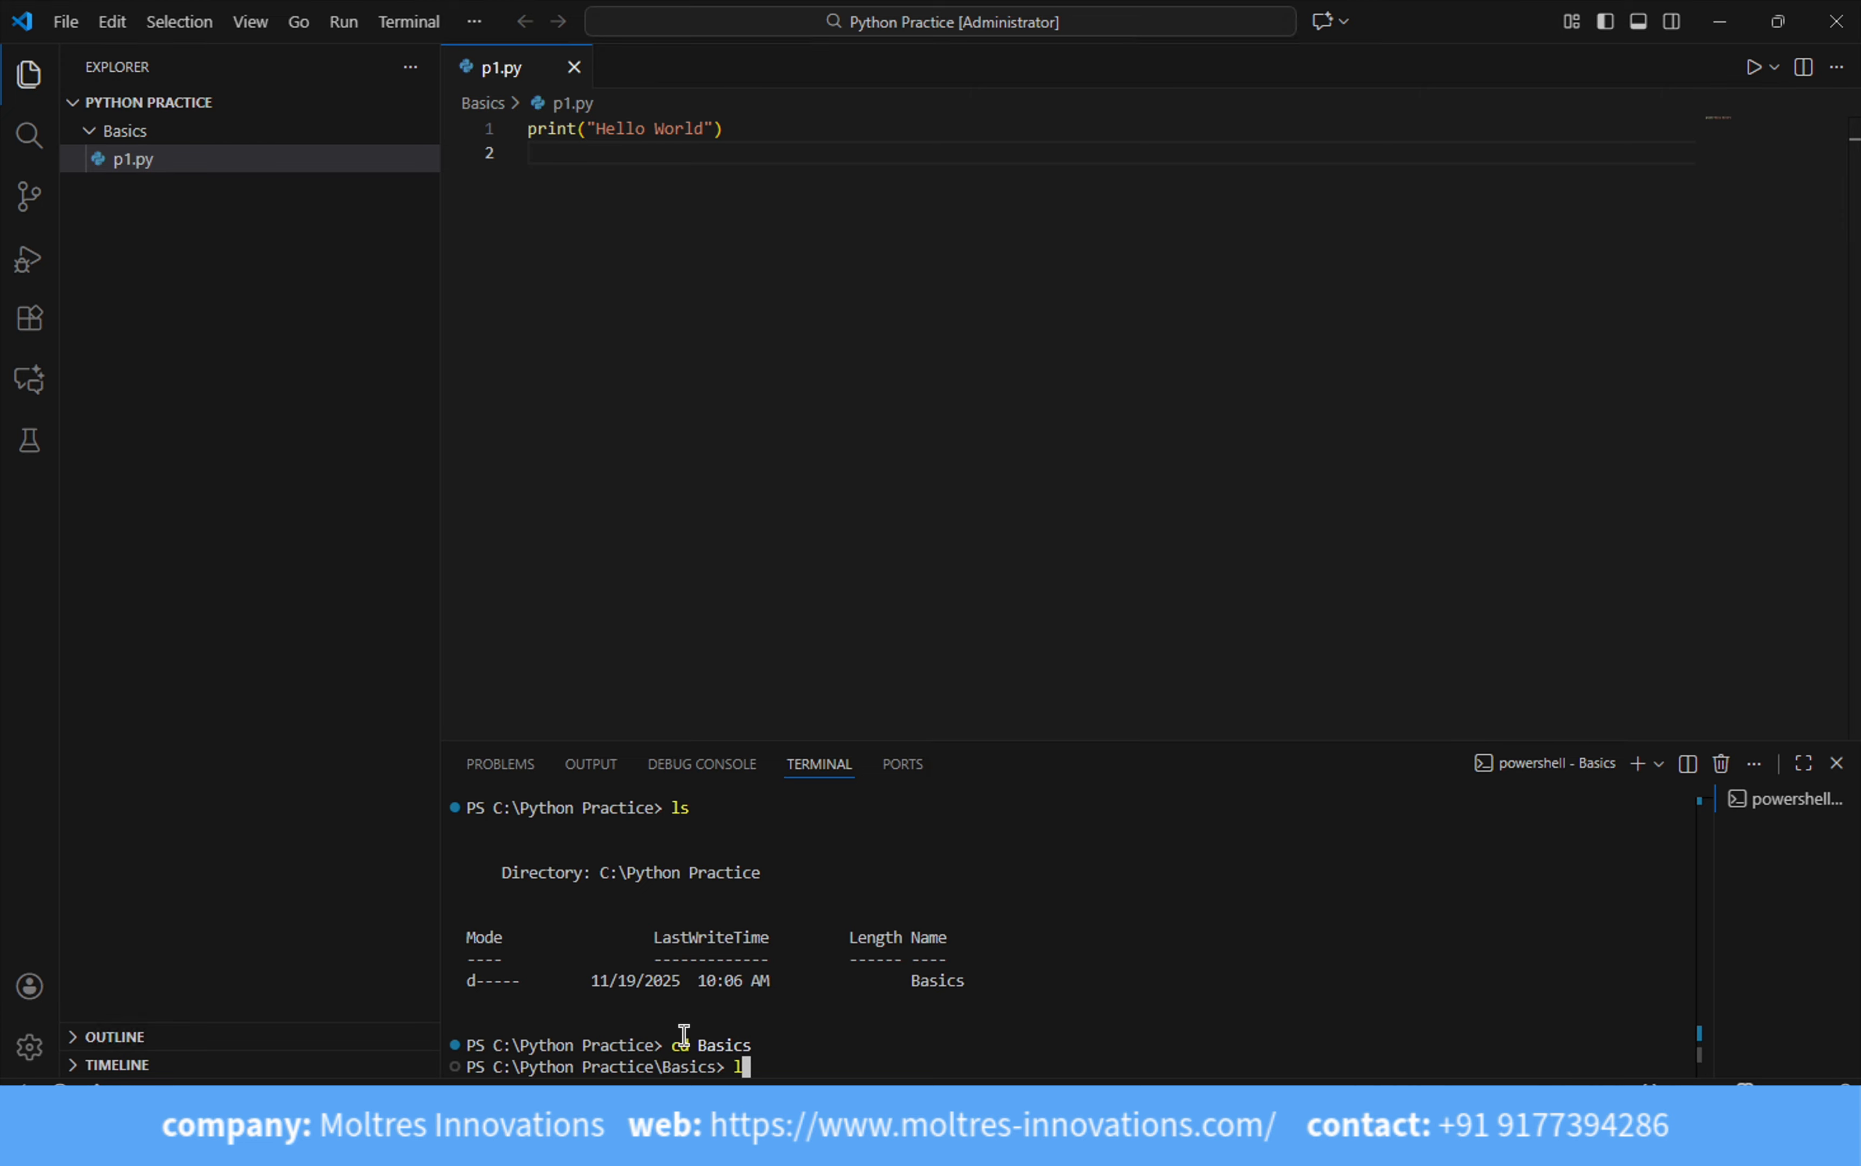
type("s")
key("Return")
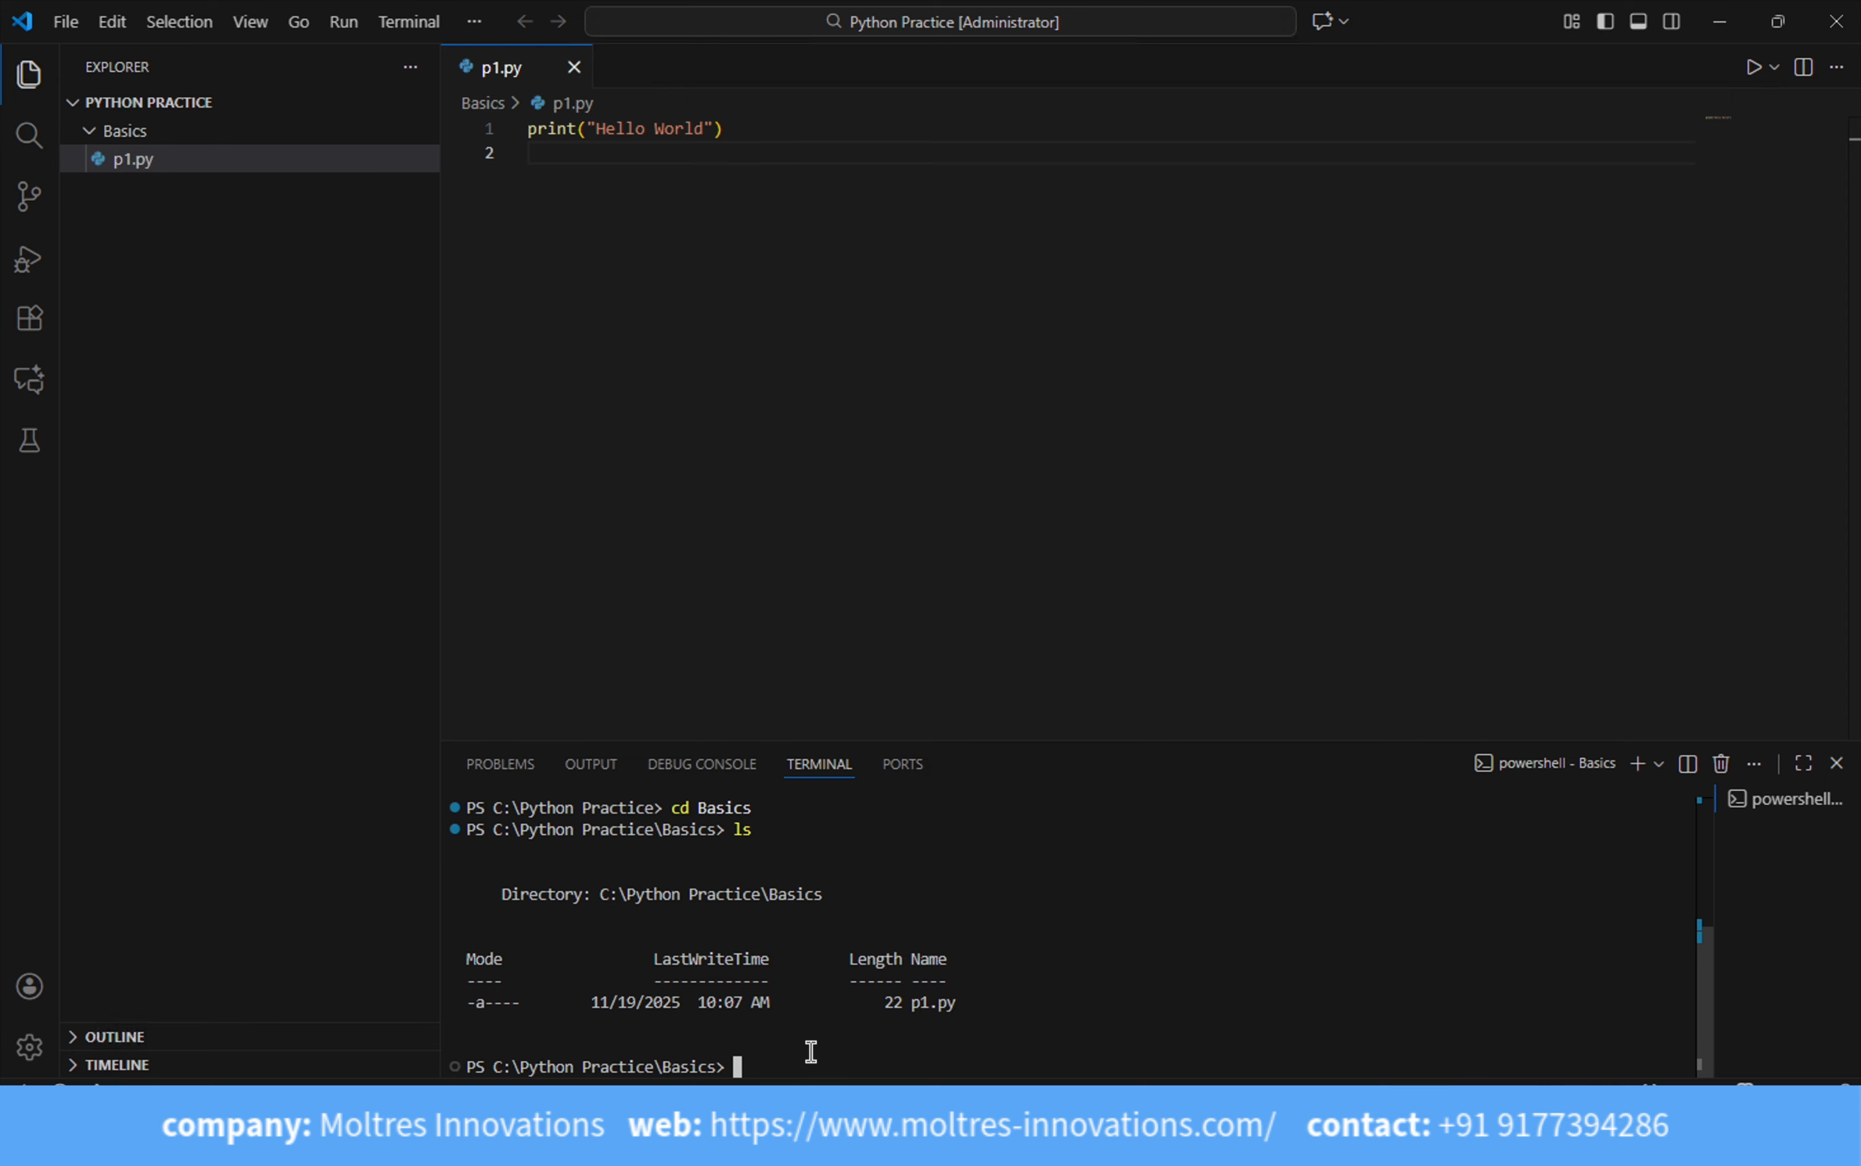
type("python p1.py")
key("Return")
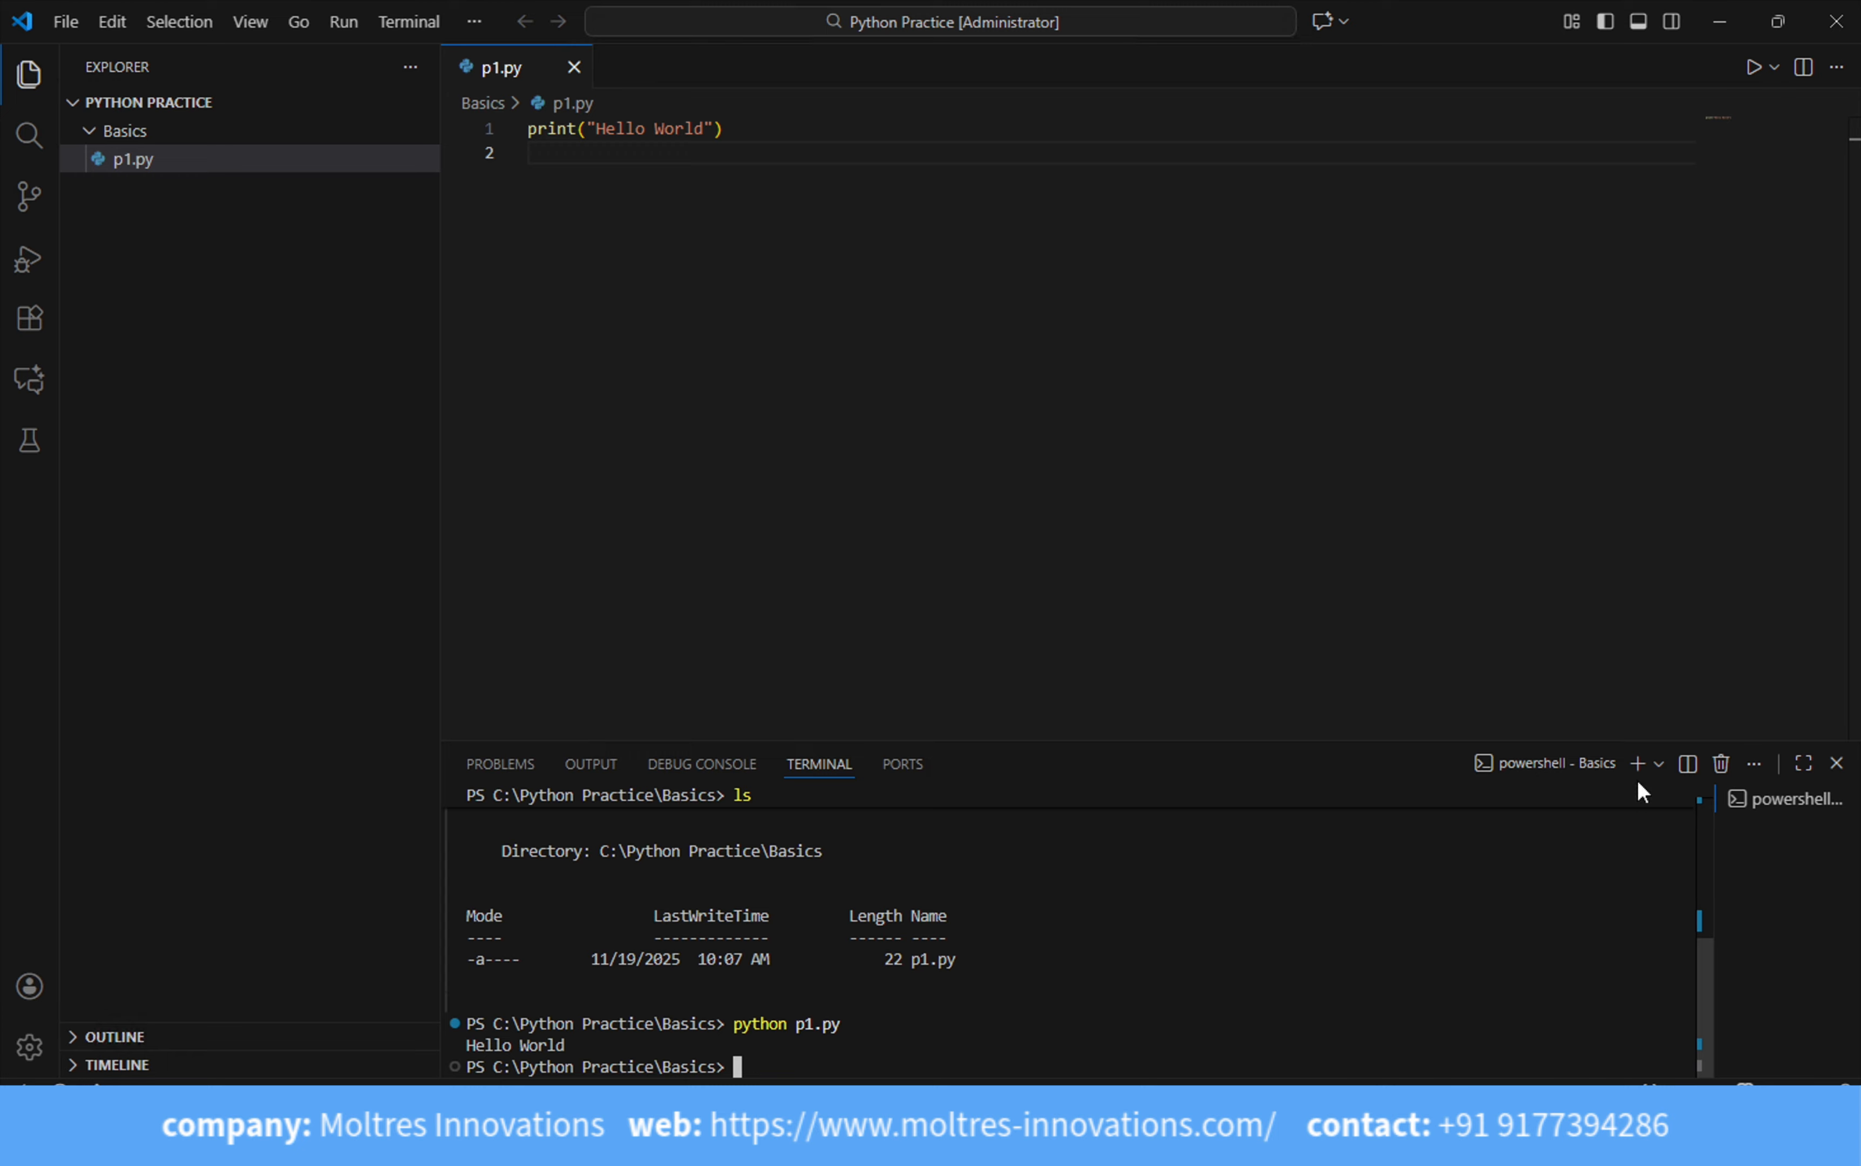
- Open an additional Command Prompt terminal and try to list the folder's contents with ls
left_click(1658, 764)
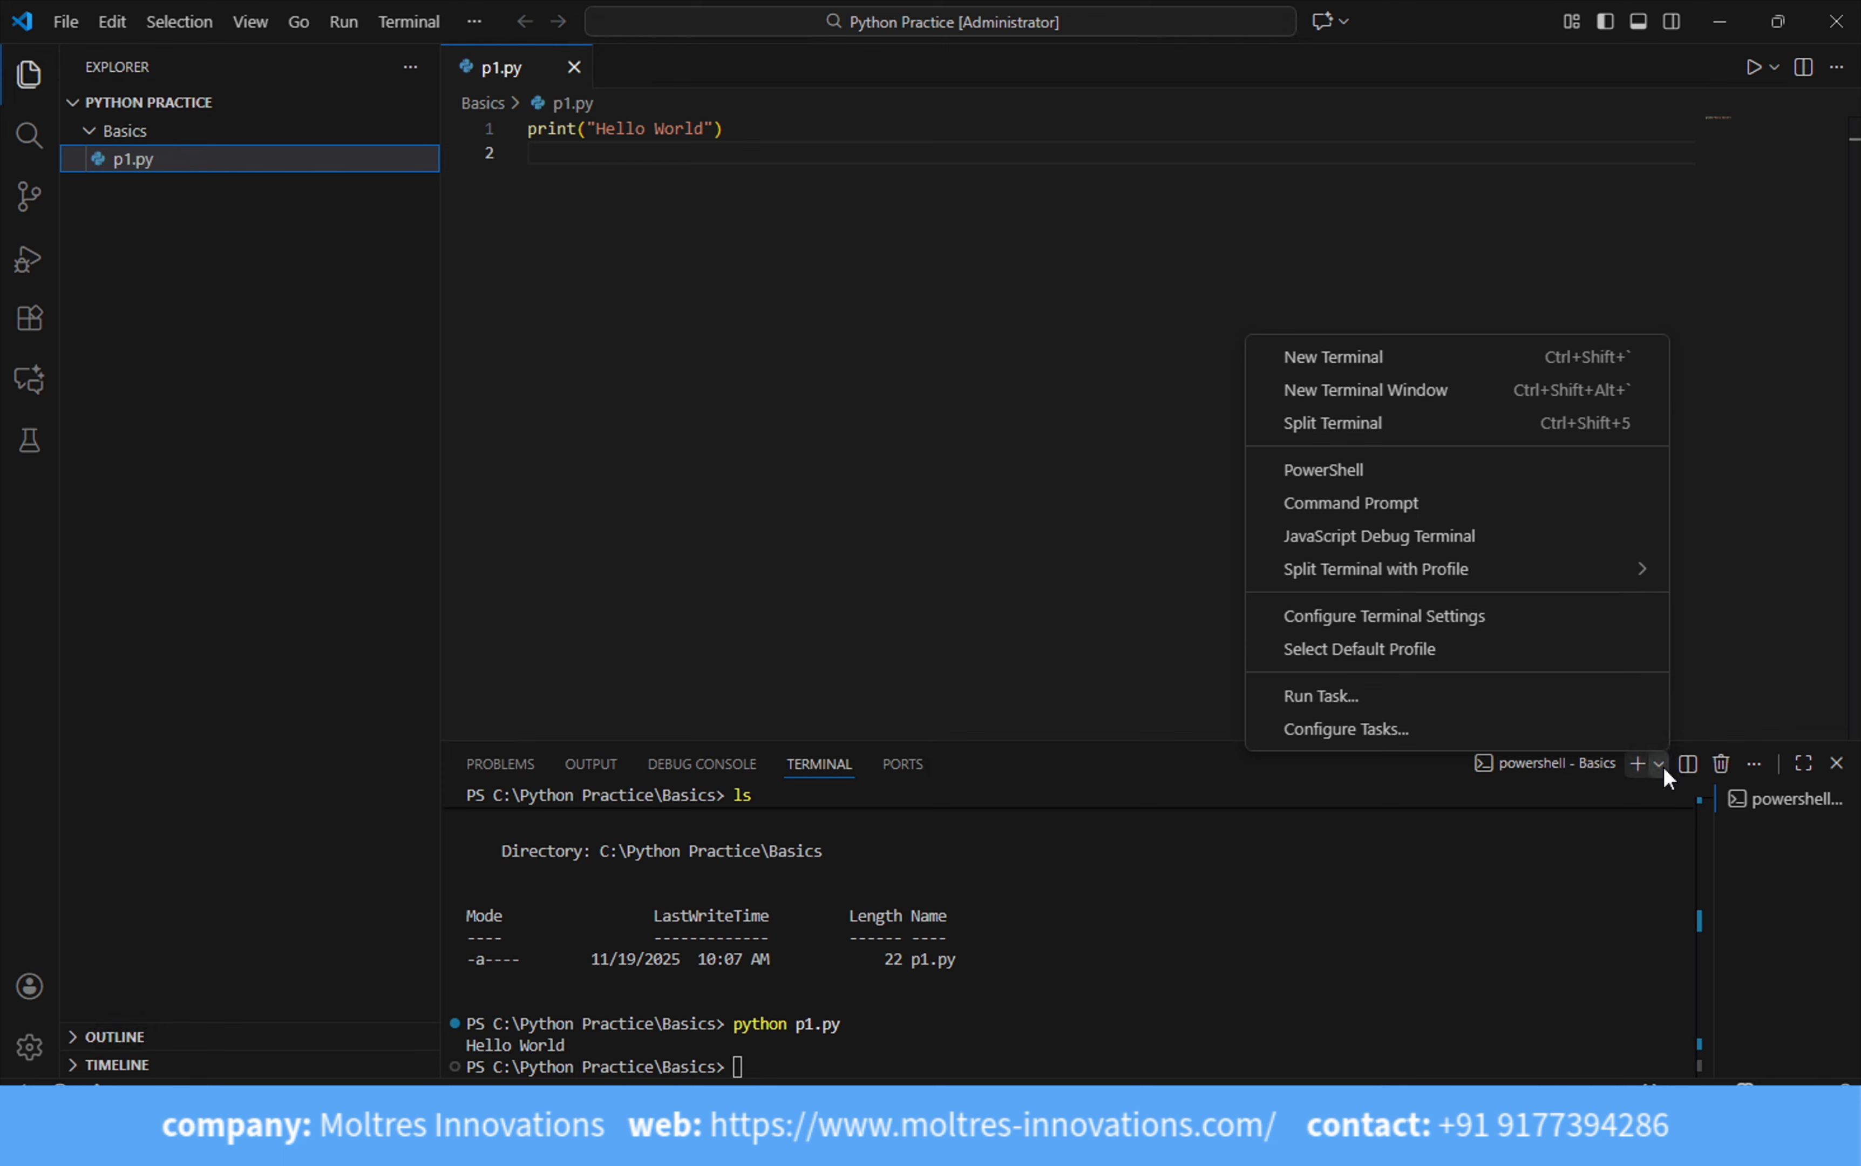
left_click(1402, 502)
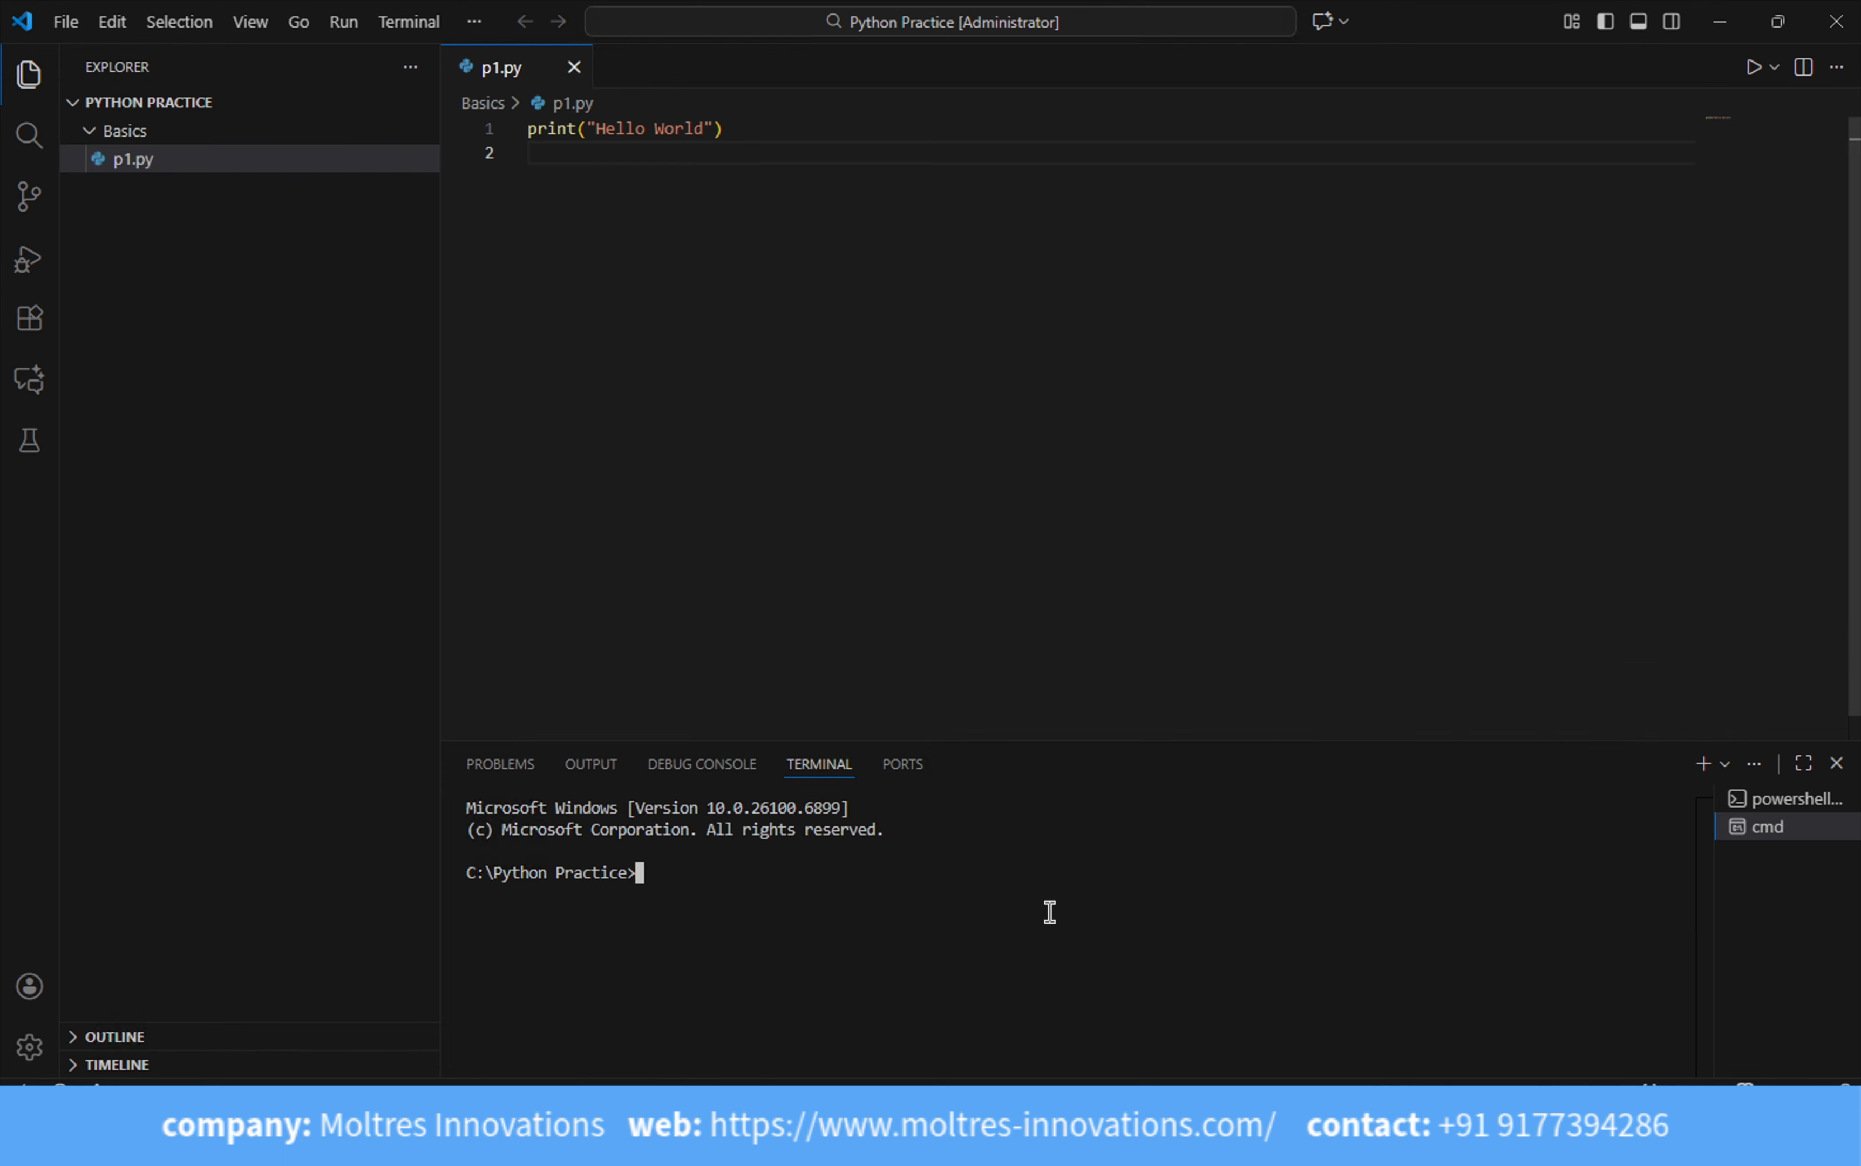
type("l")
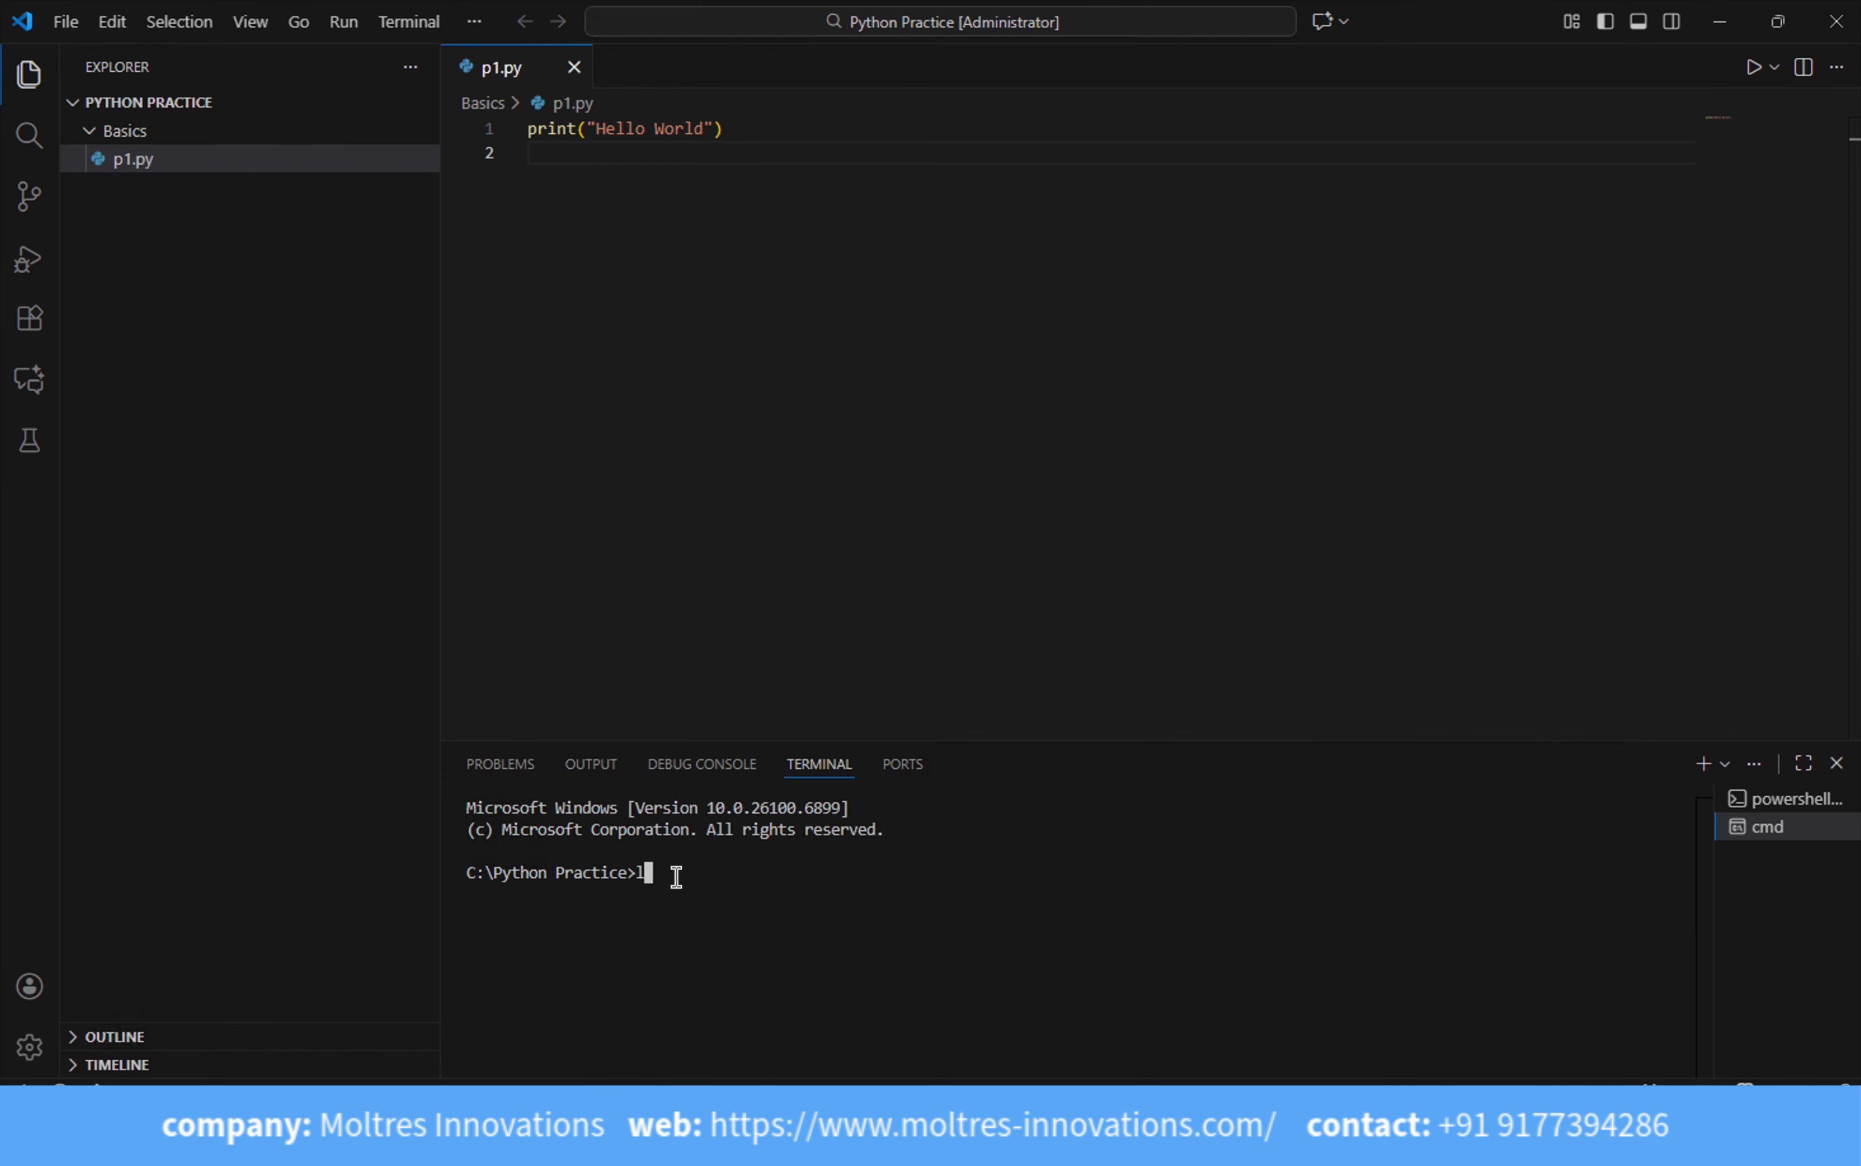
type("s")
key("Return")
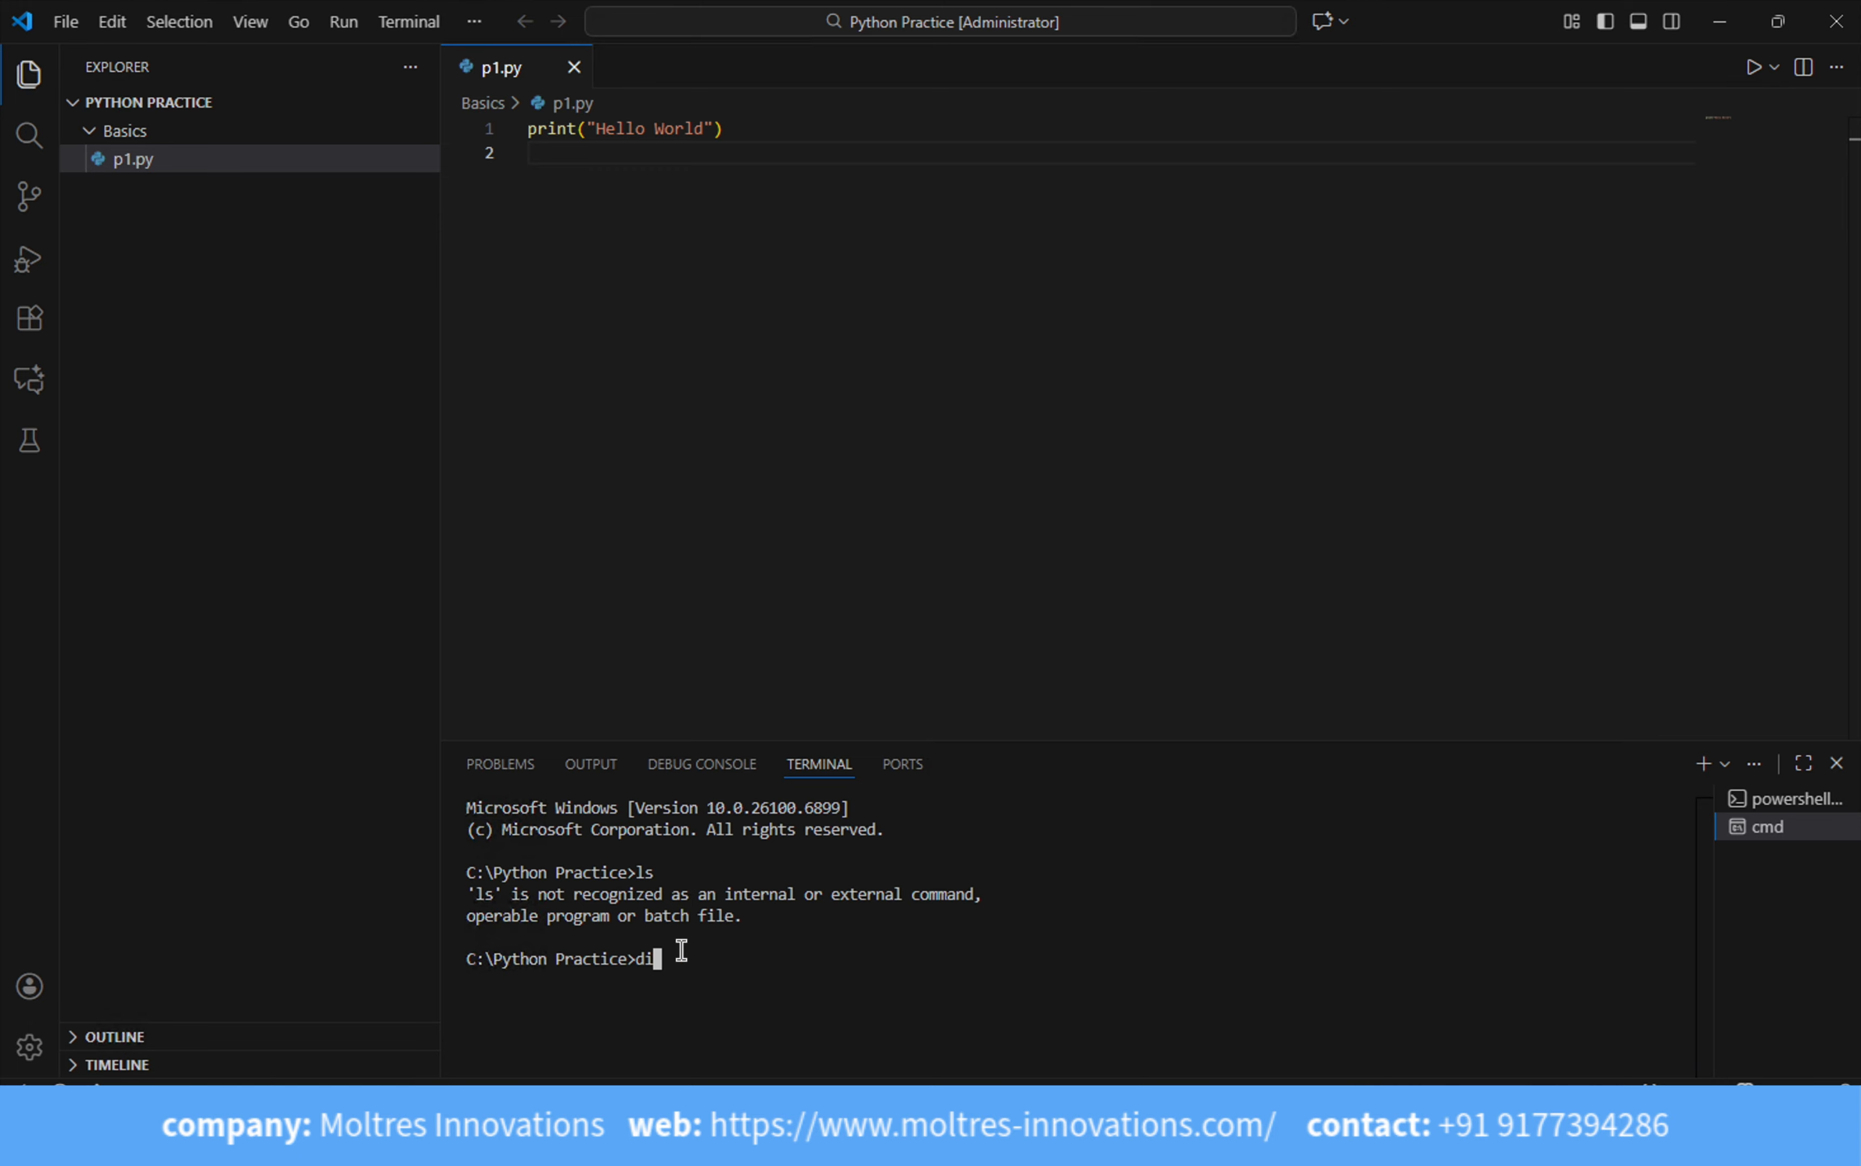
- List the Python Practice folder's contents with dir and change into the Basics folder with cd Basics
key("Return")
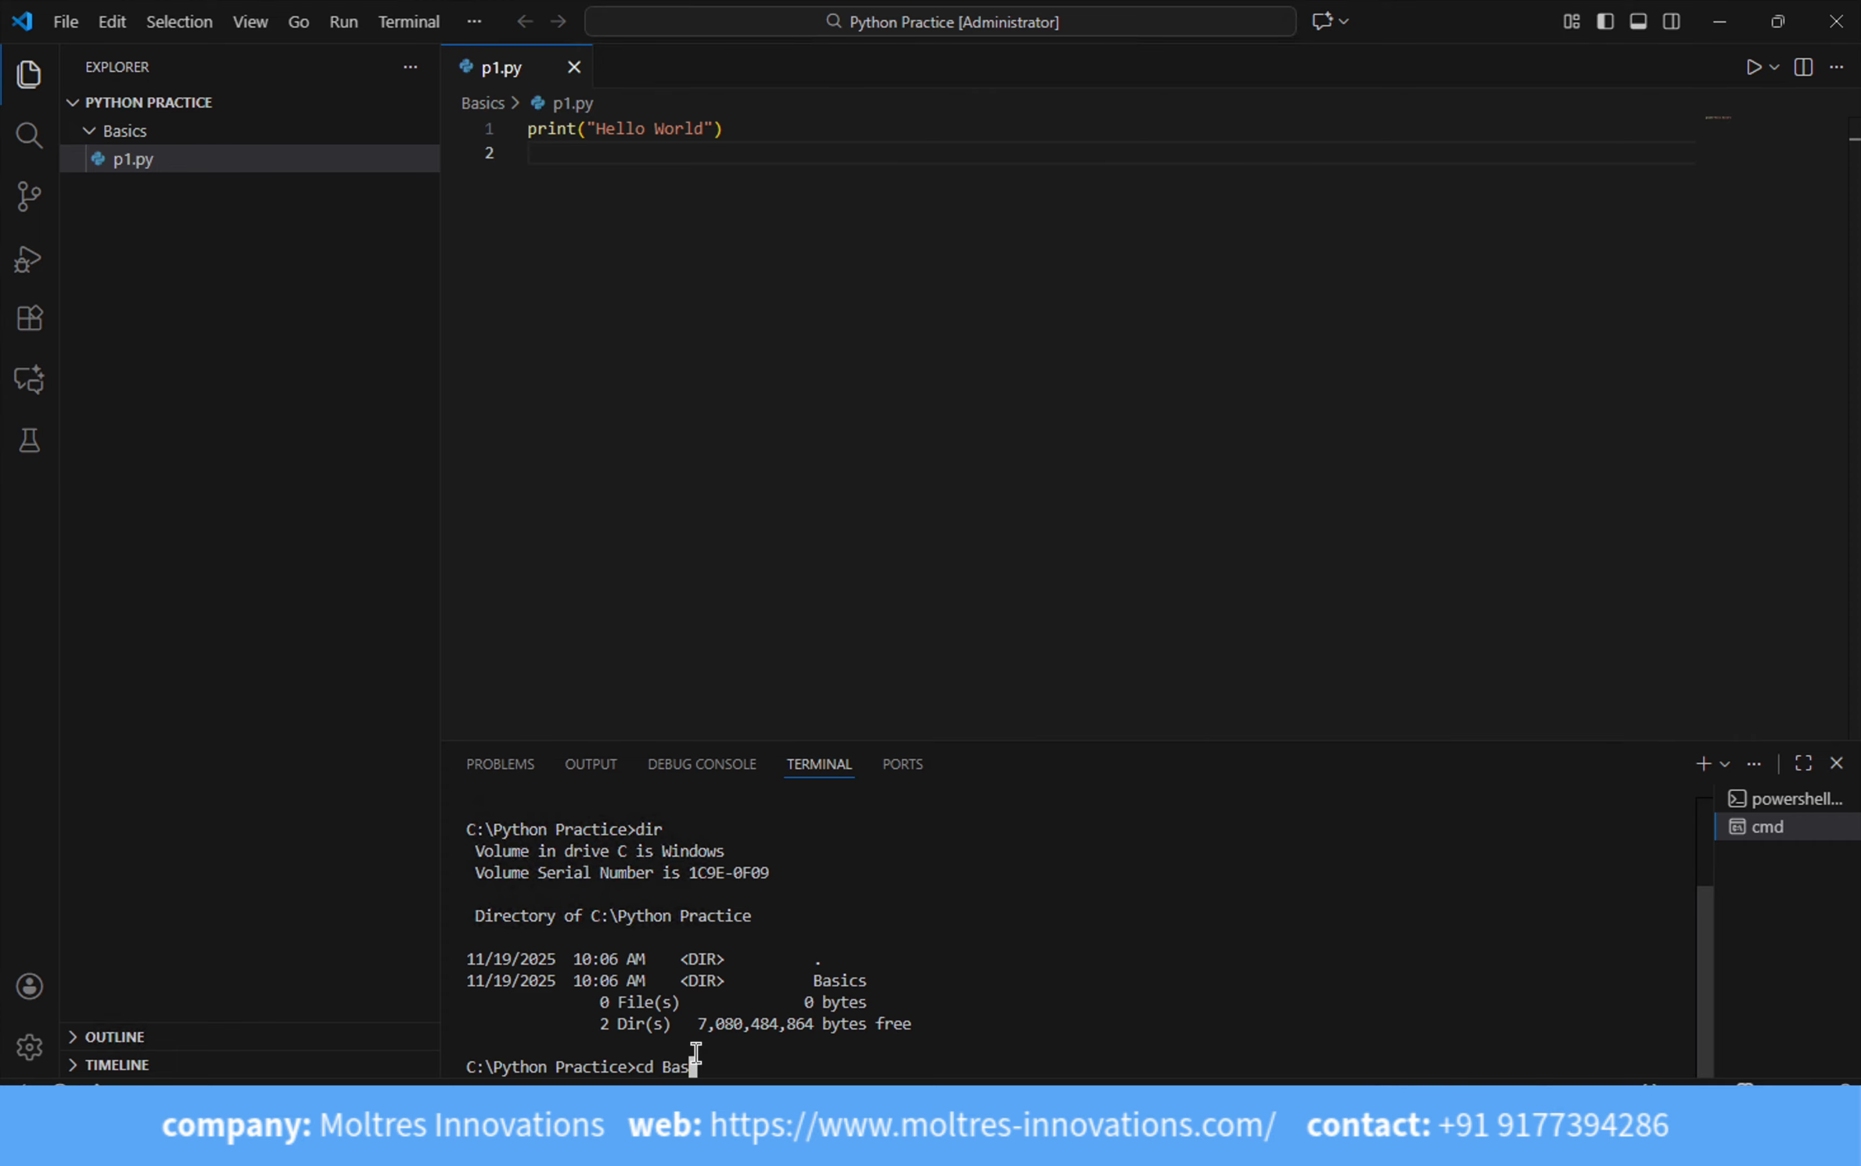
type("ics")
key("Return")
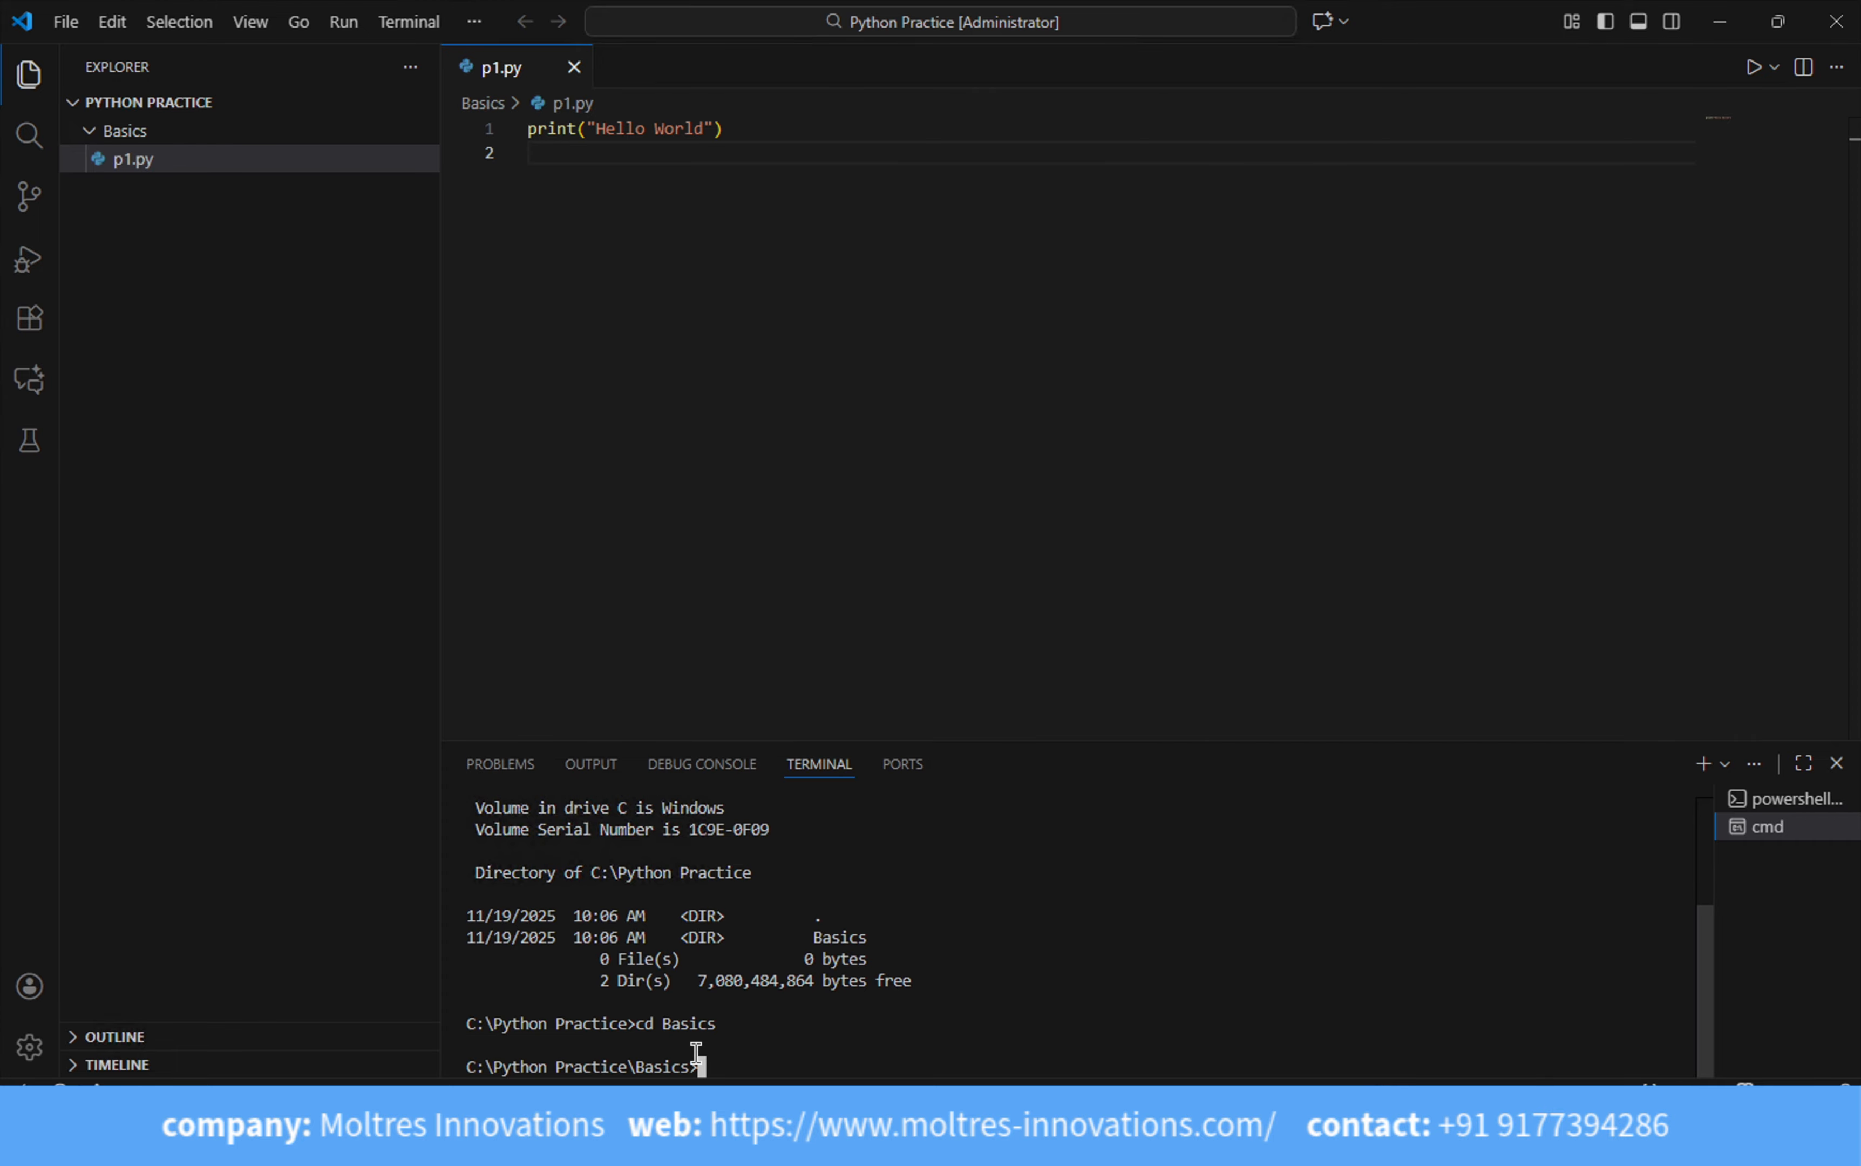
- List the Basics folder's contents with dir in the Command Prompt terminal and run the script with python p1.py
type("dir")
key("Return")
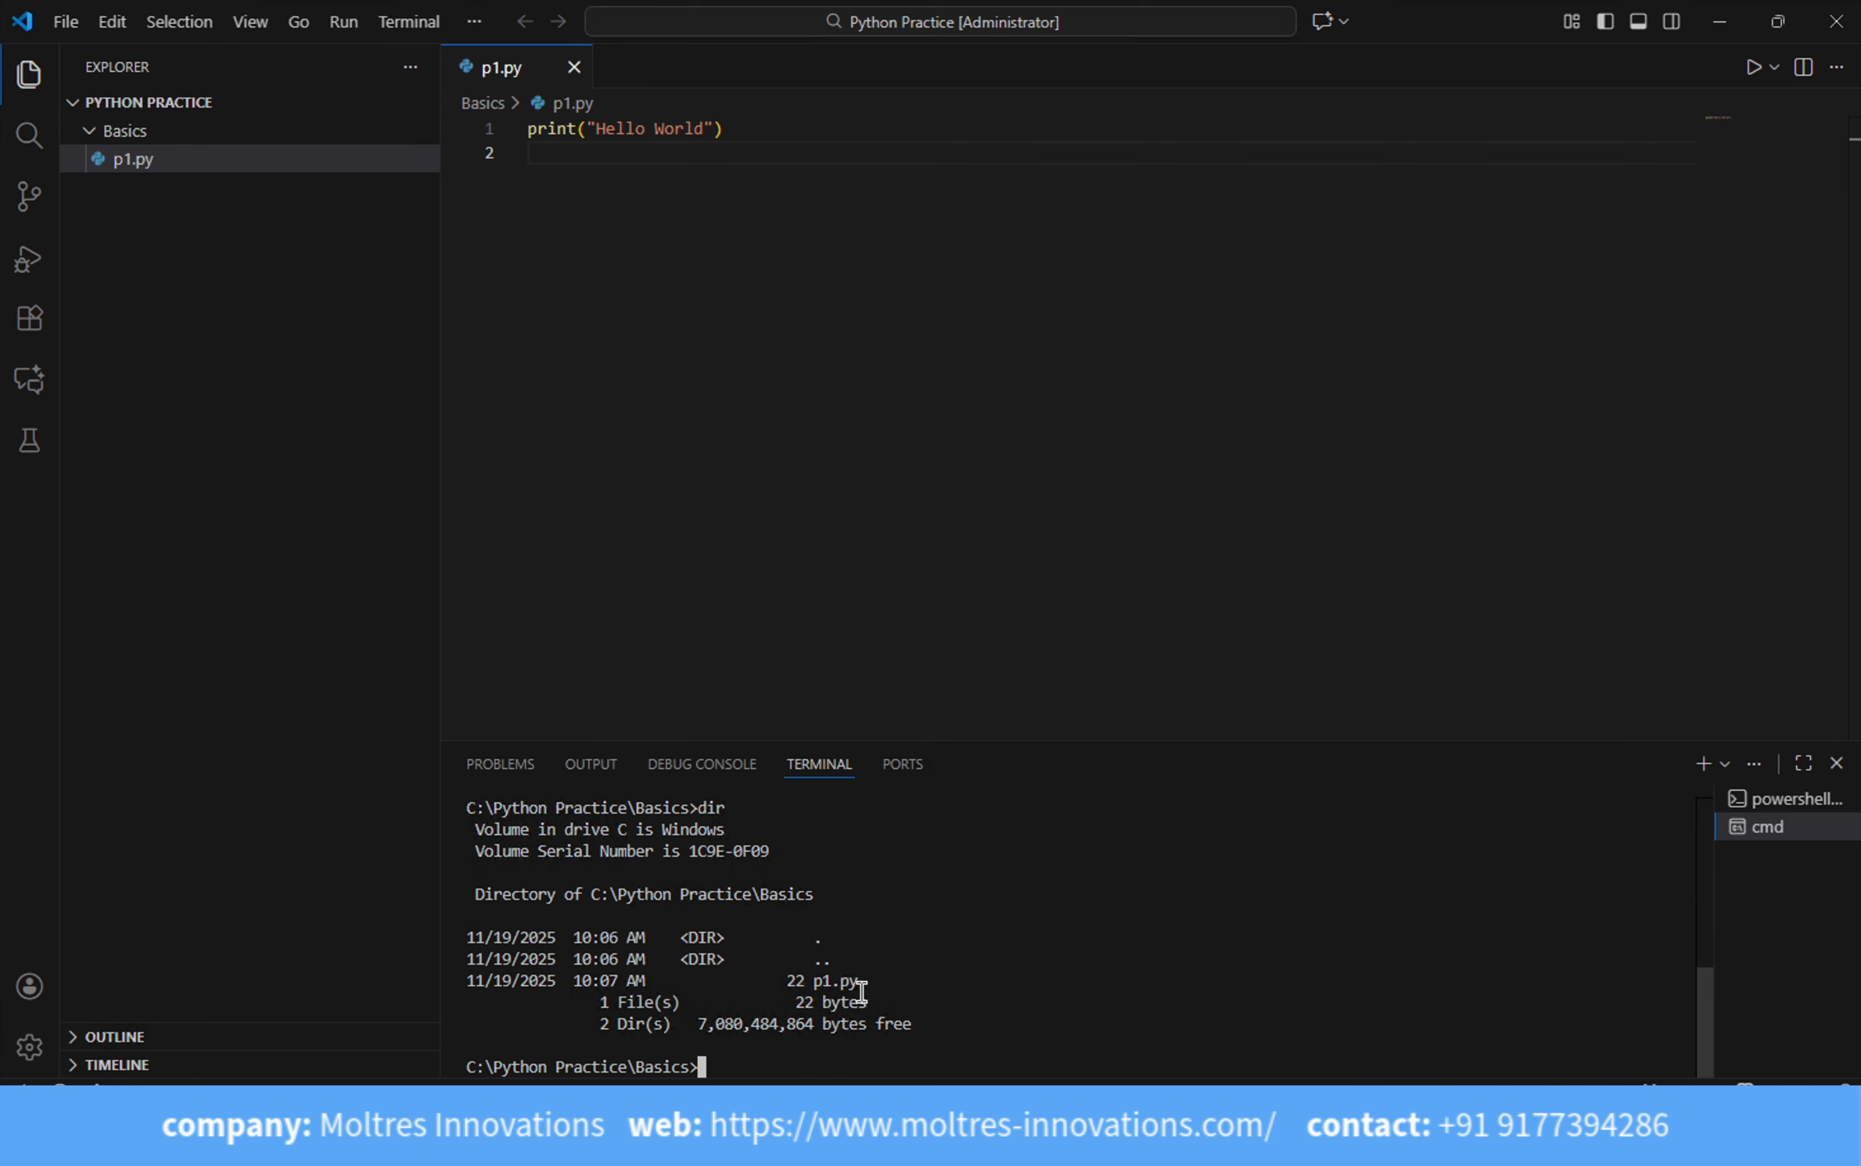
left_click_drag(875, 993, 774, 984)
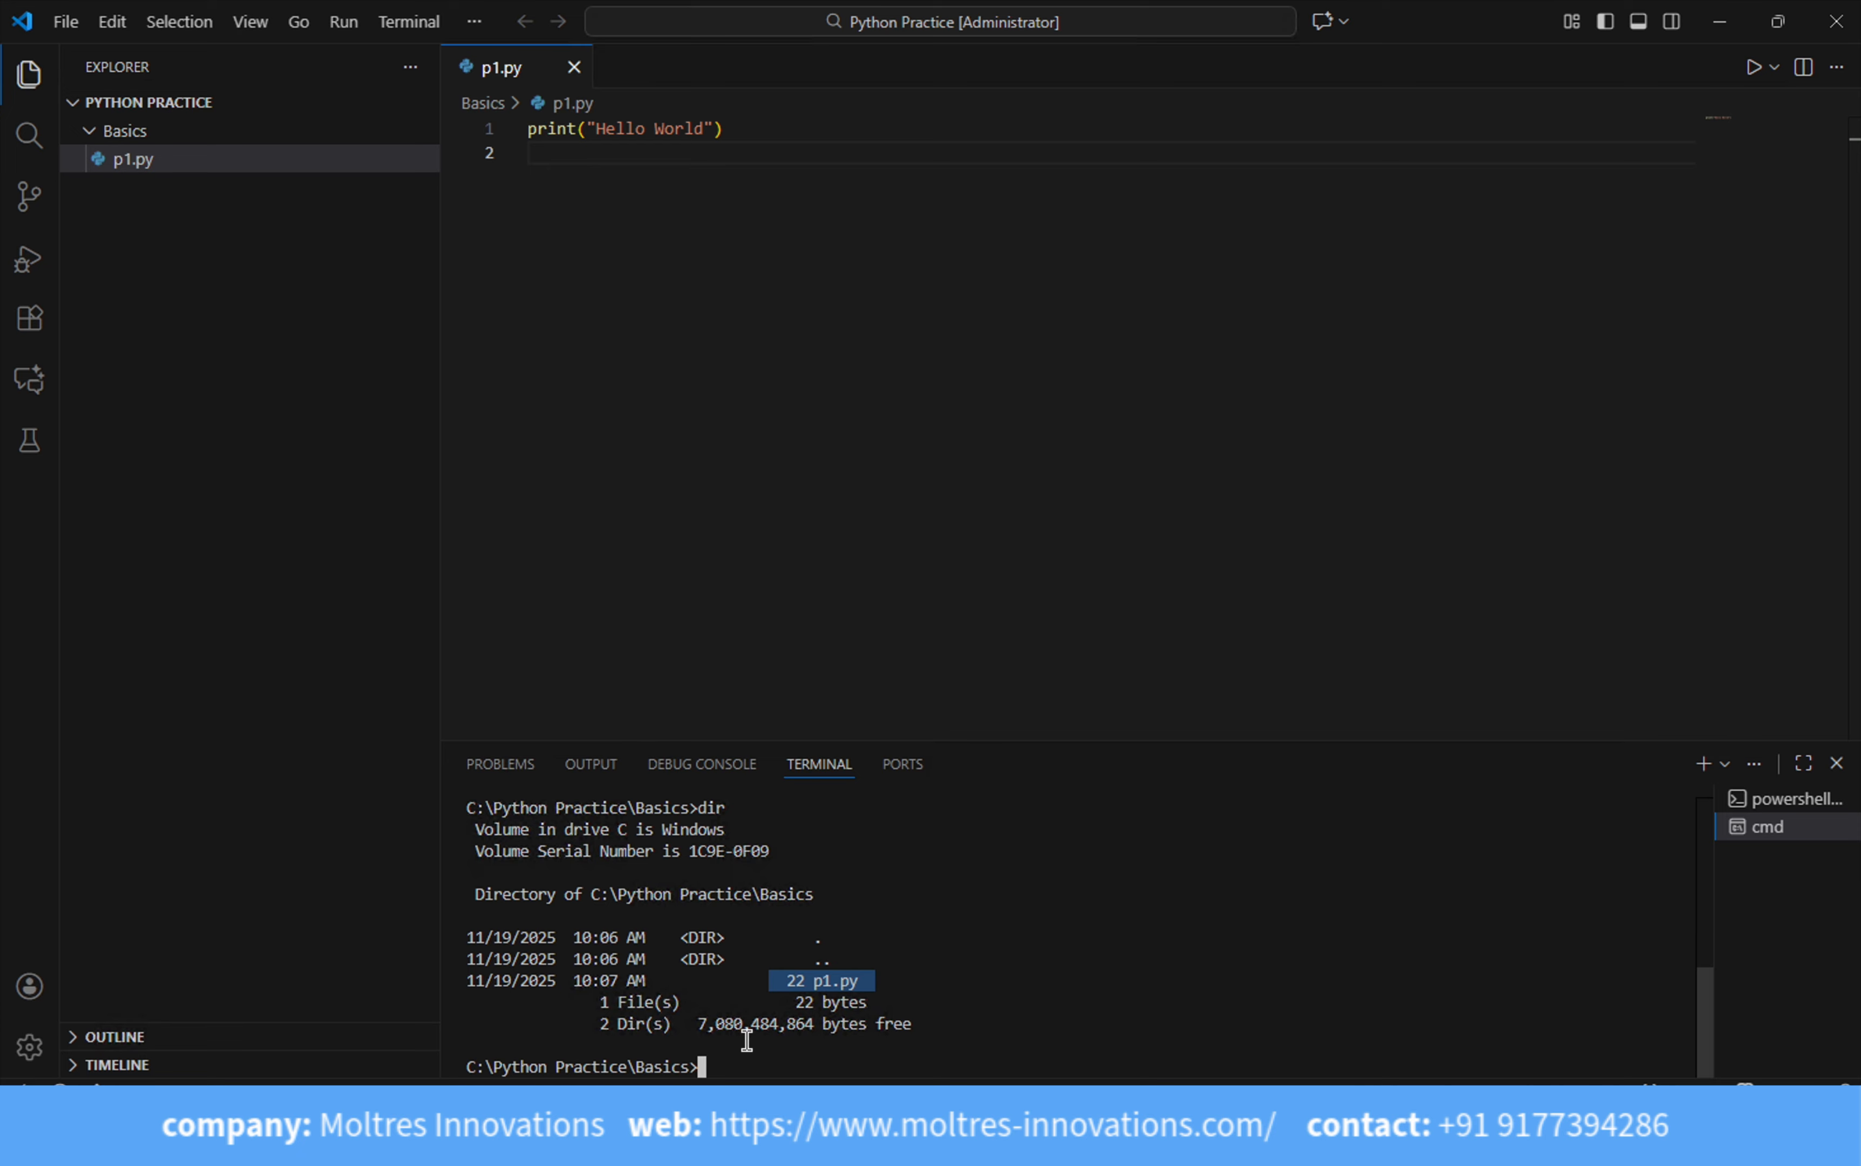
left_click(726, 1066)
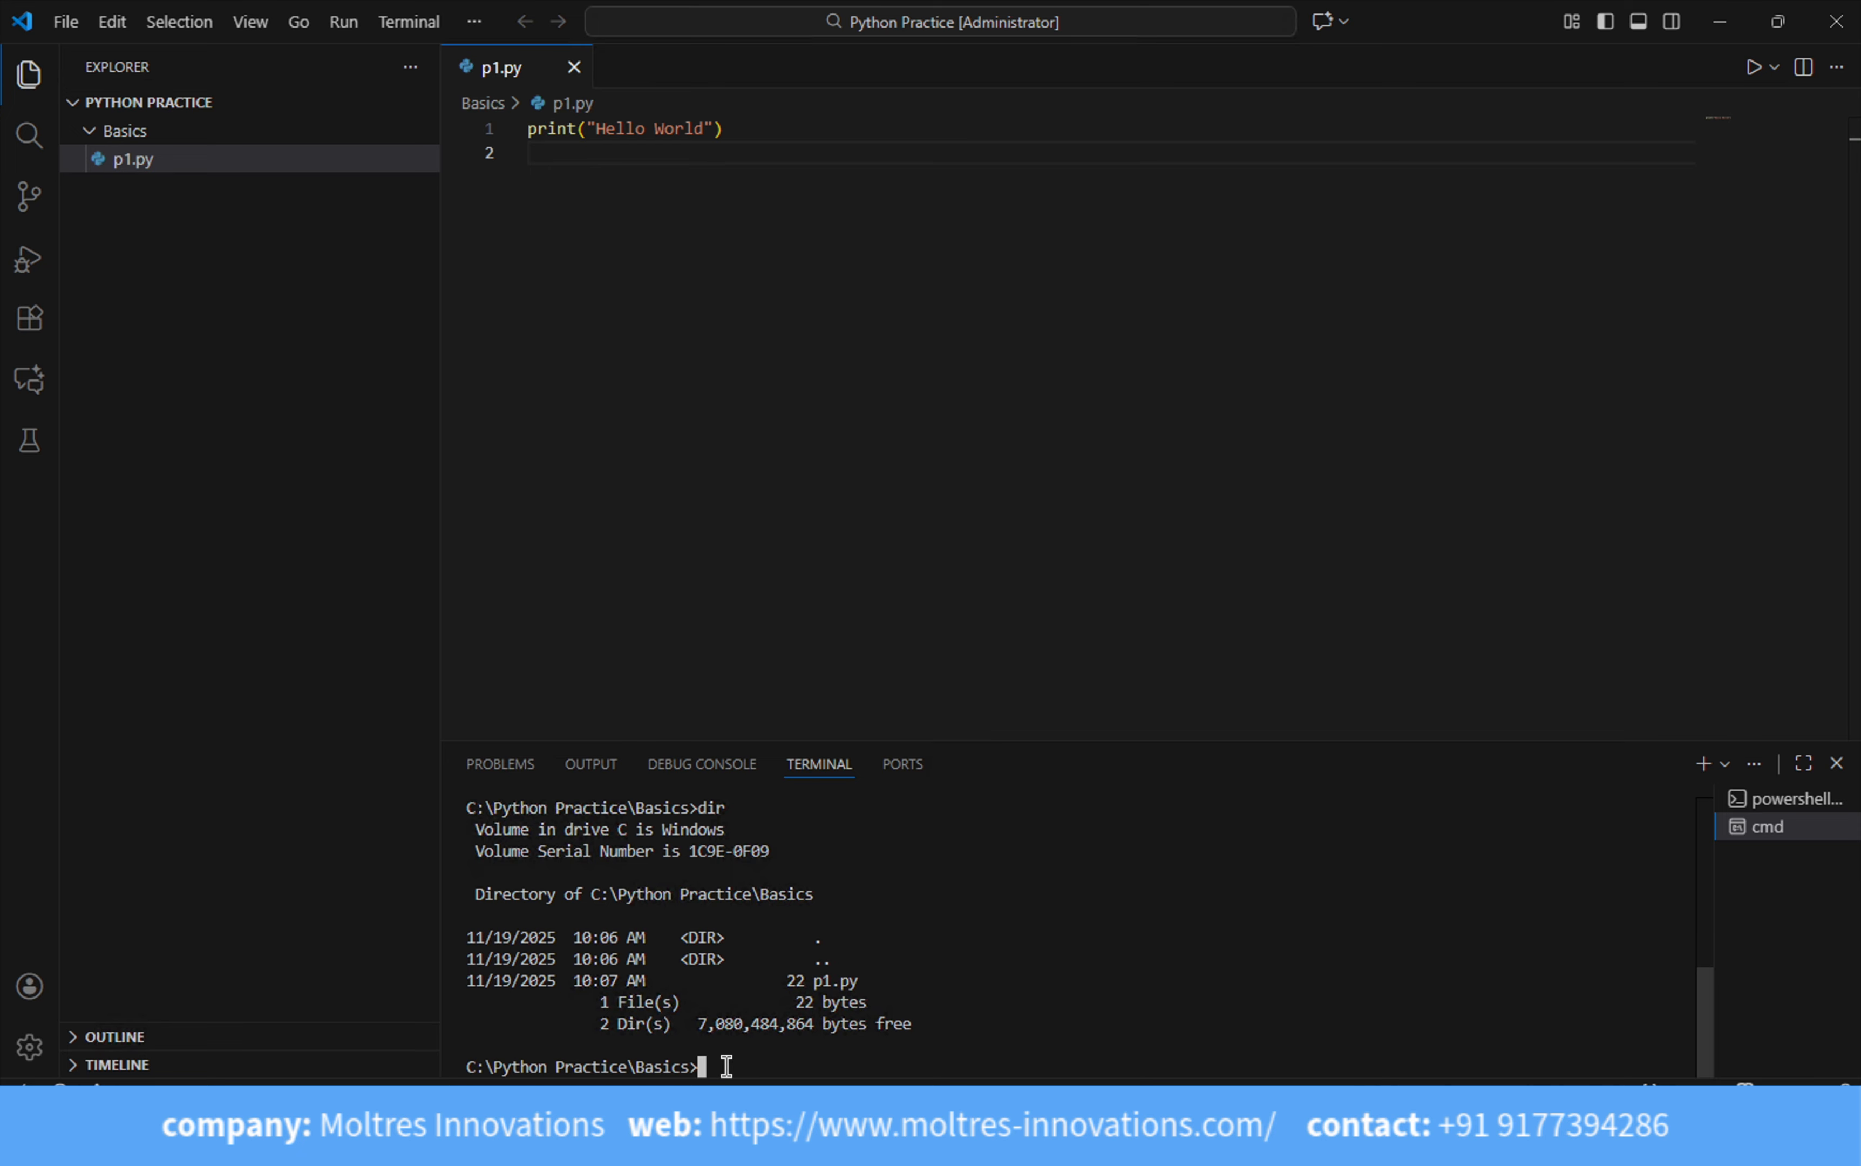
type("python p1.py")
key("Return")
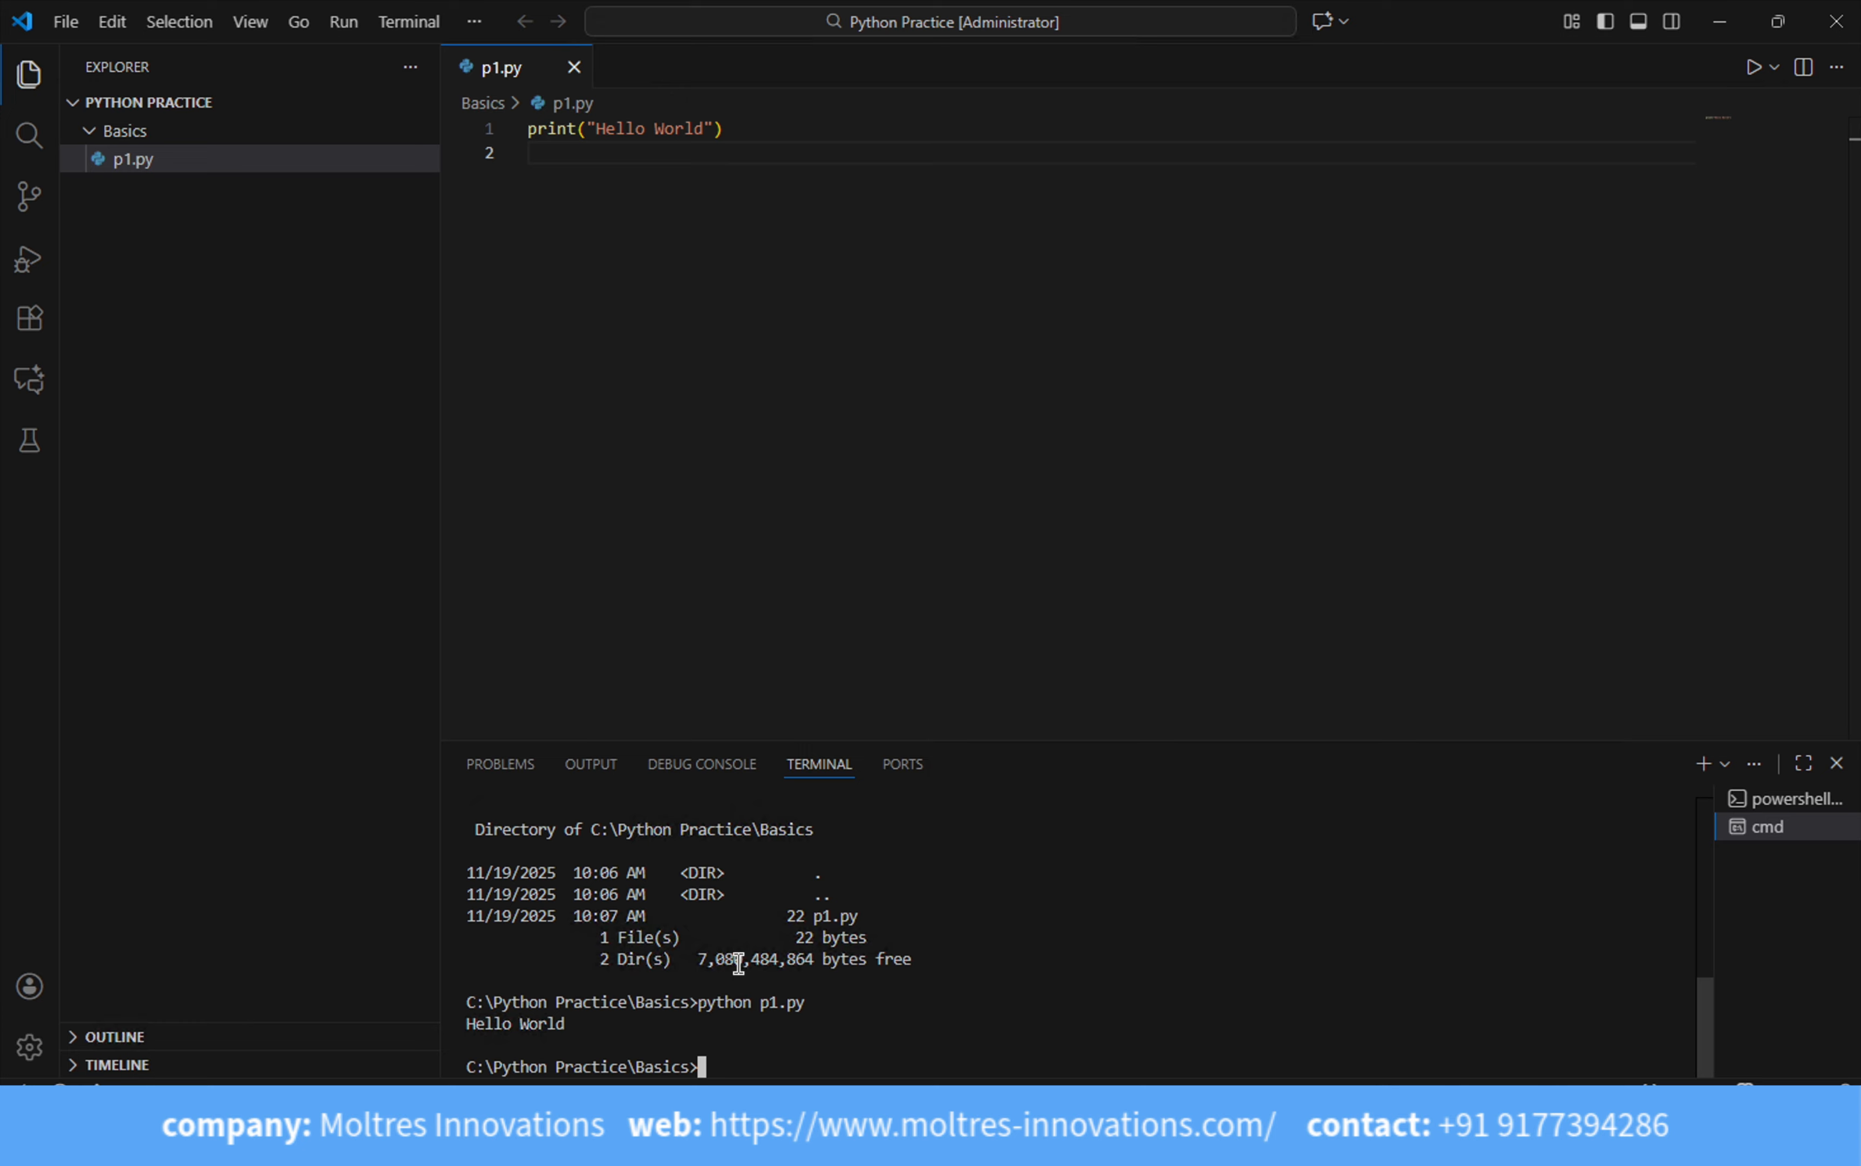
- Review the output in the Command Prompt and PowerShell terminals and close both terminals
scroll(761, 896, "up", 2)
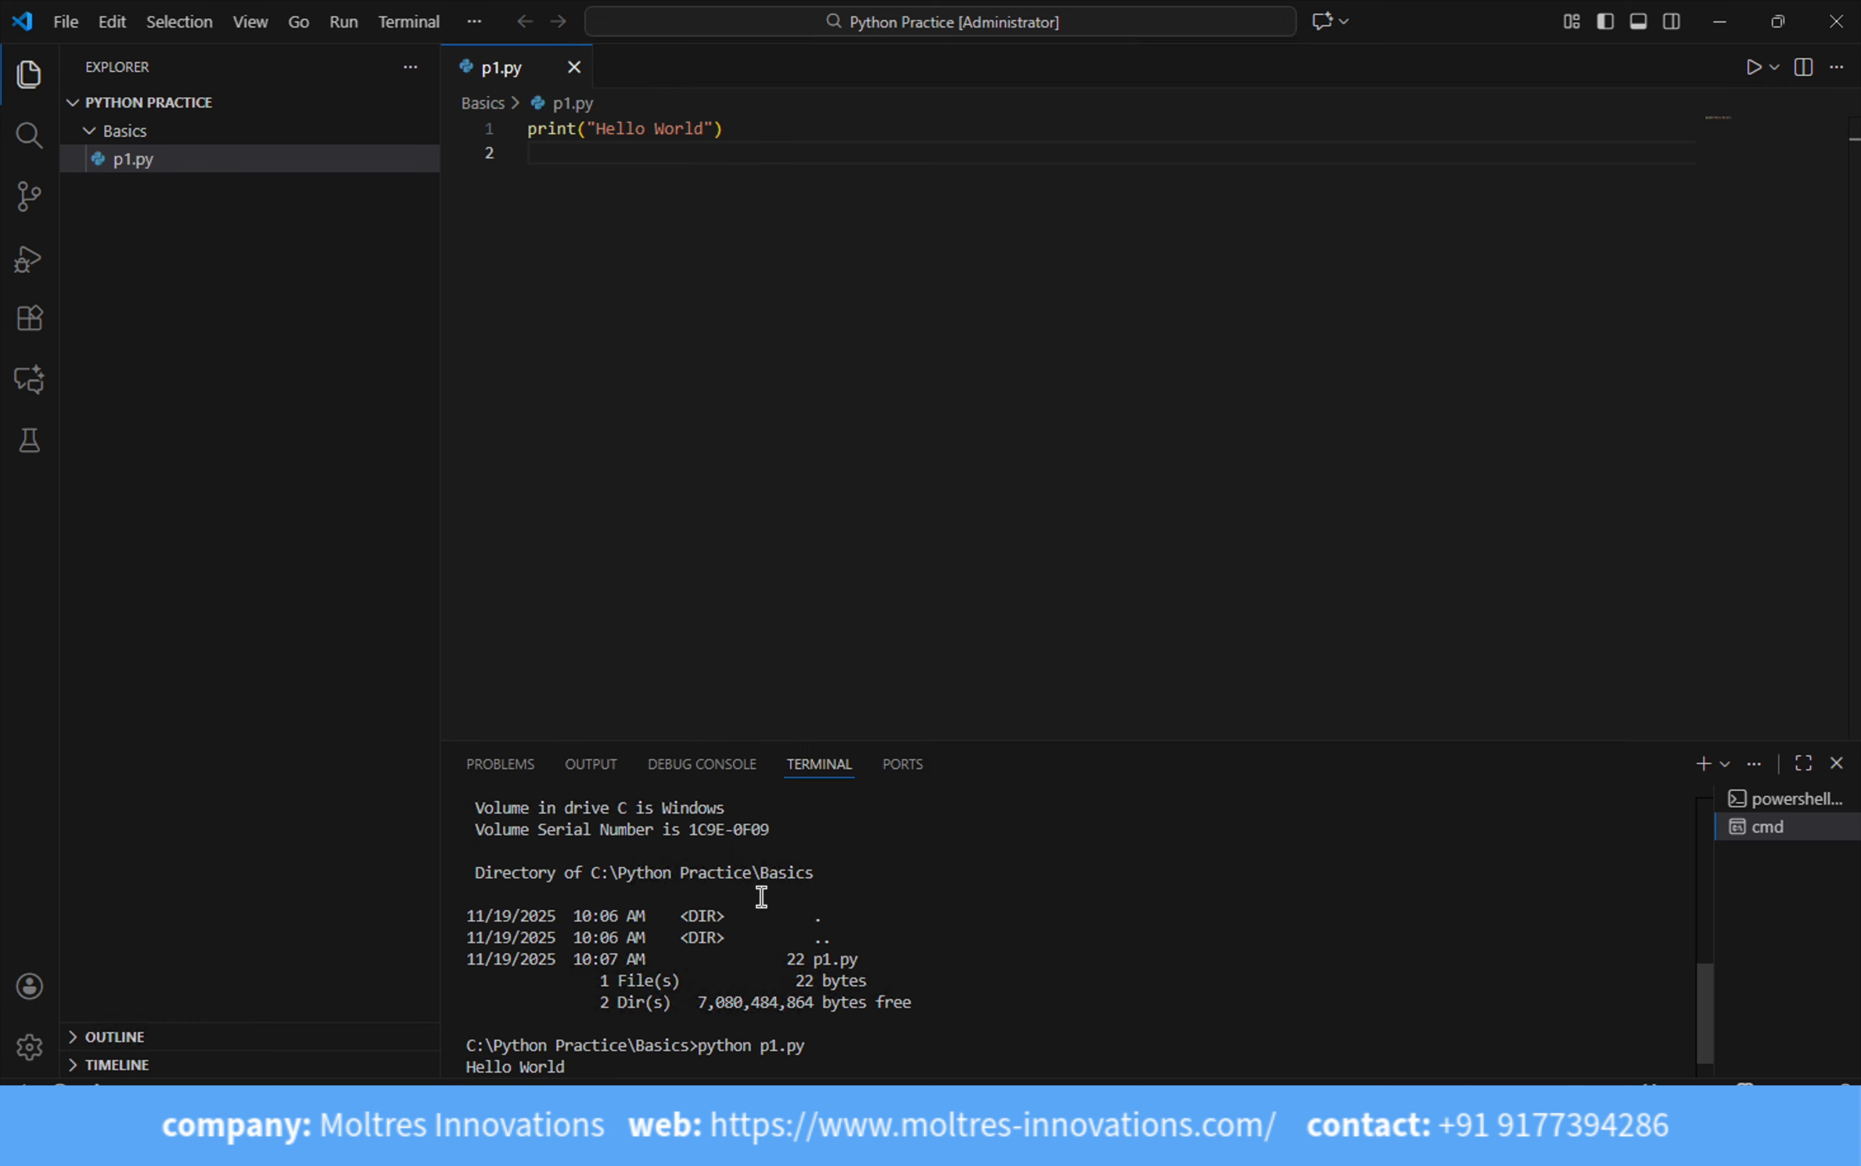
scroll(761, 896, "up", 1)
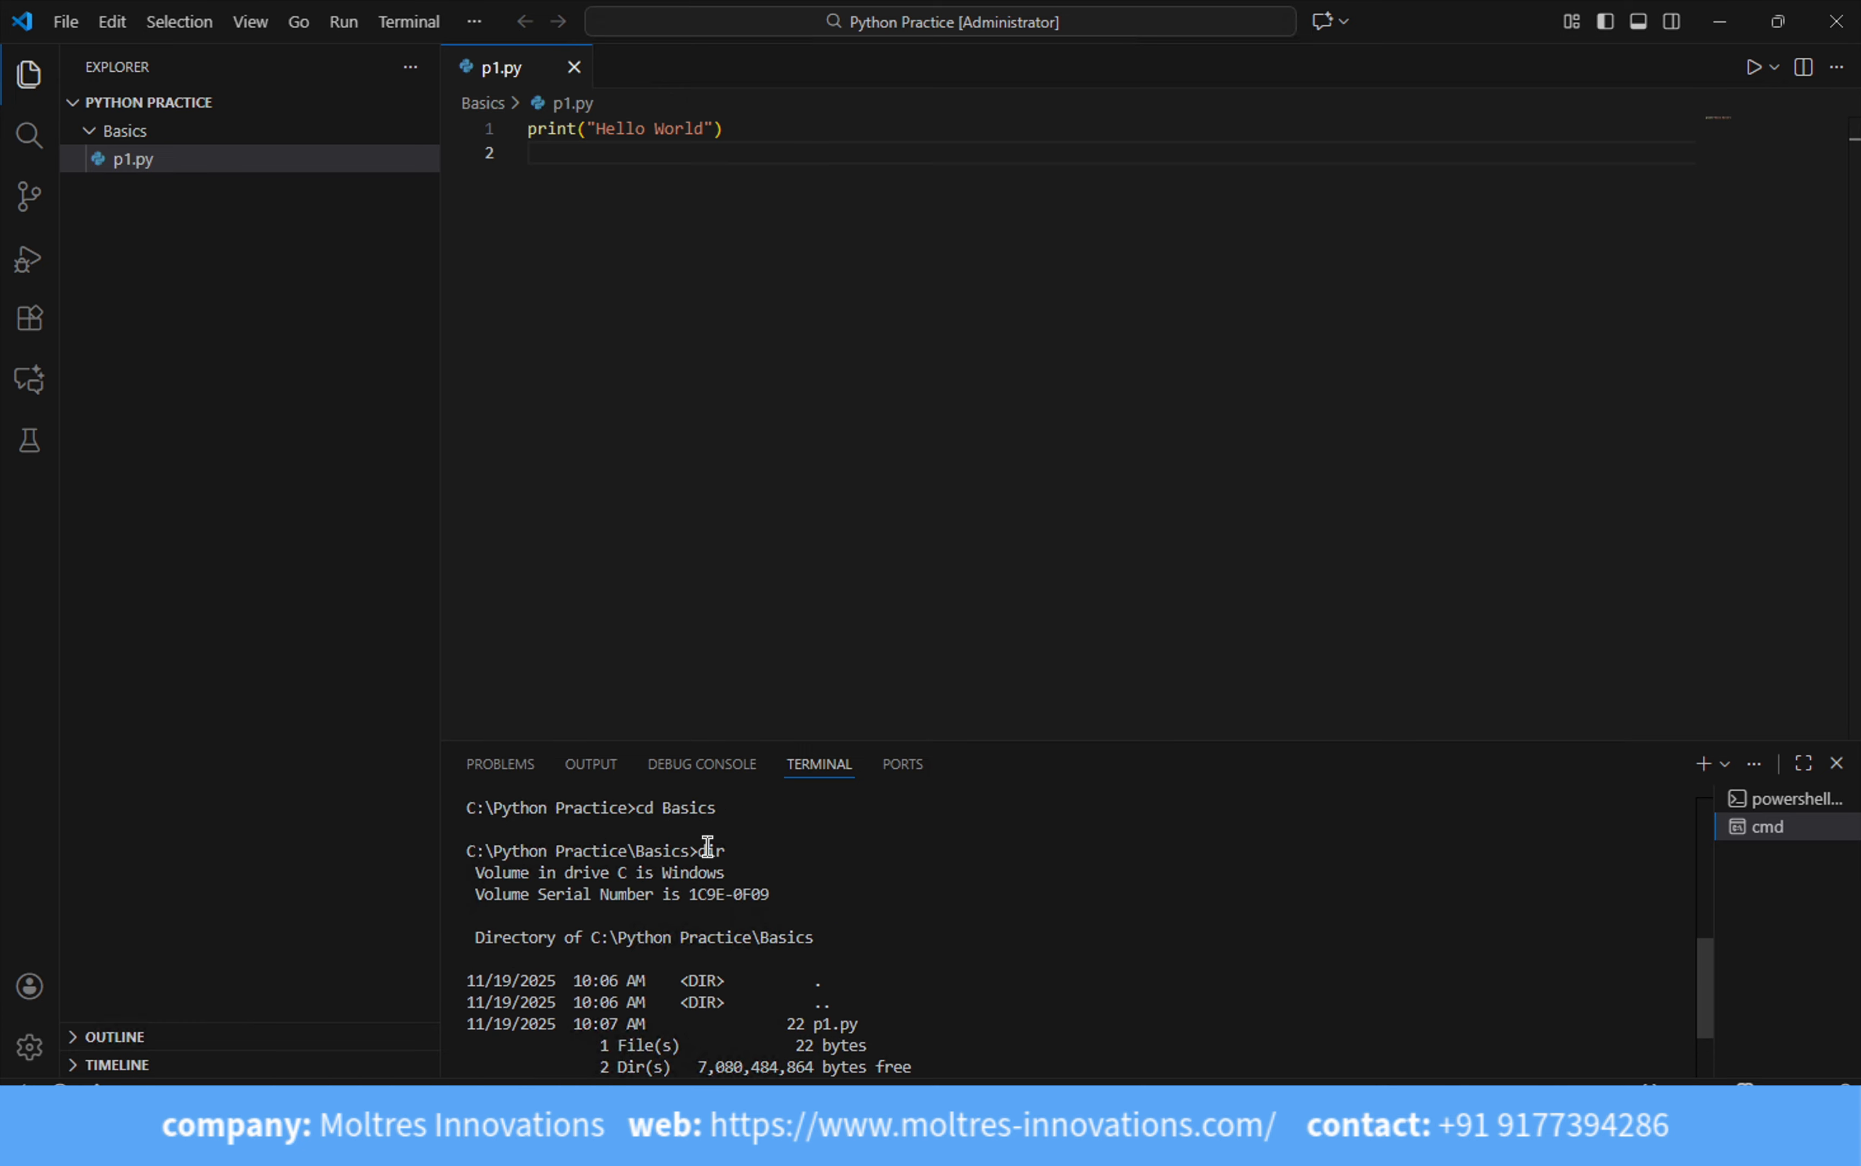
scroll(706, 848, "up", 3)
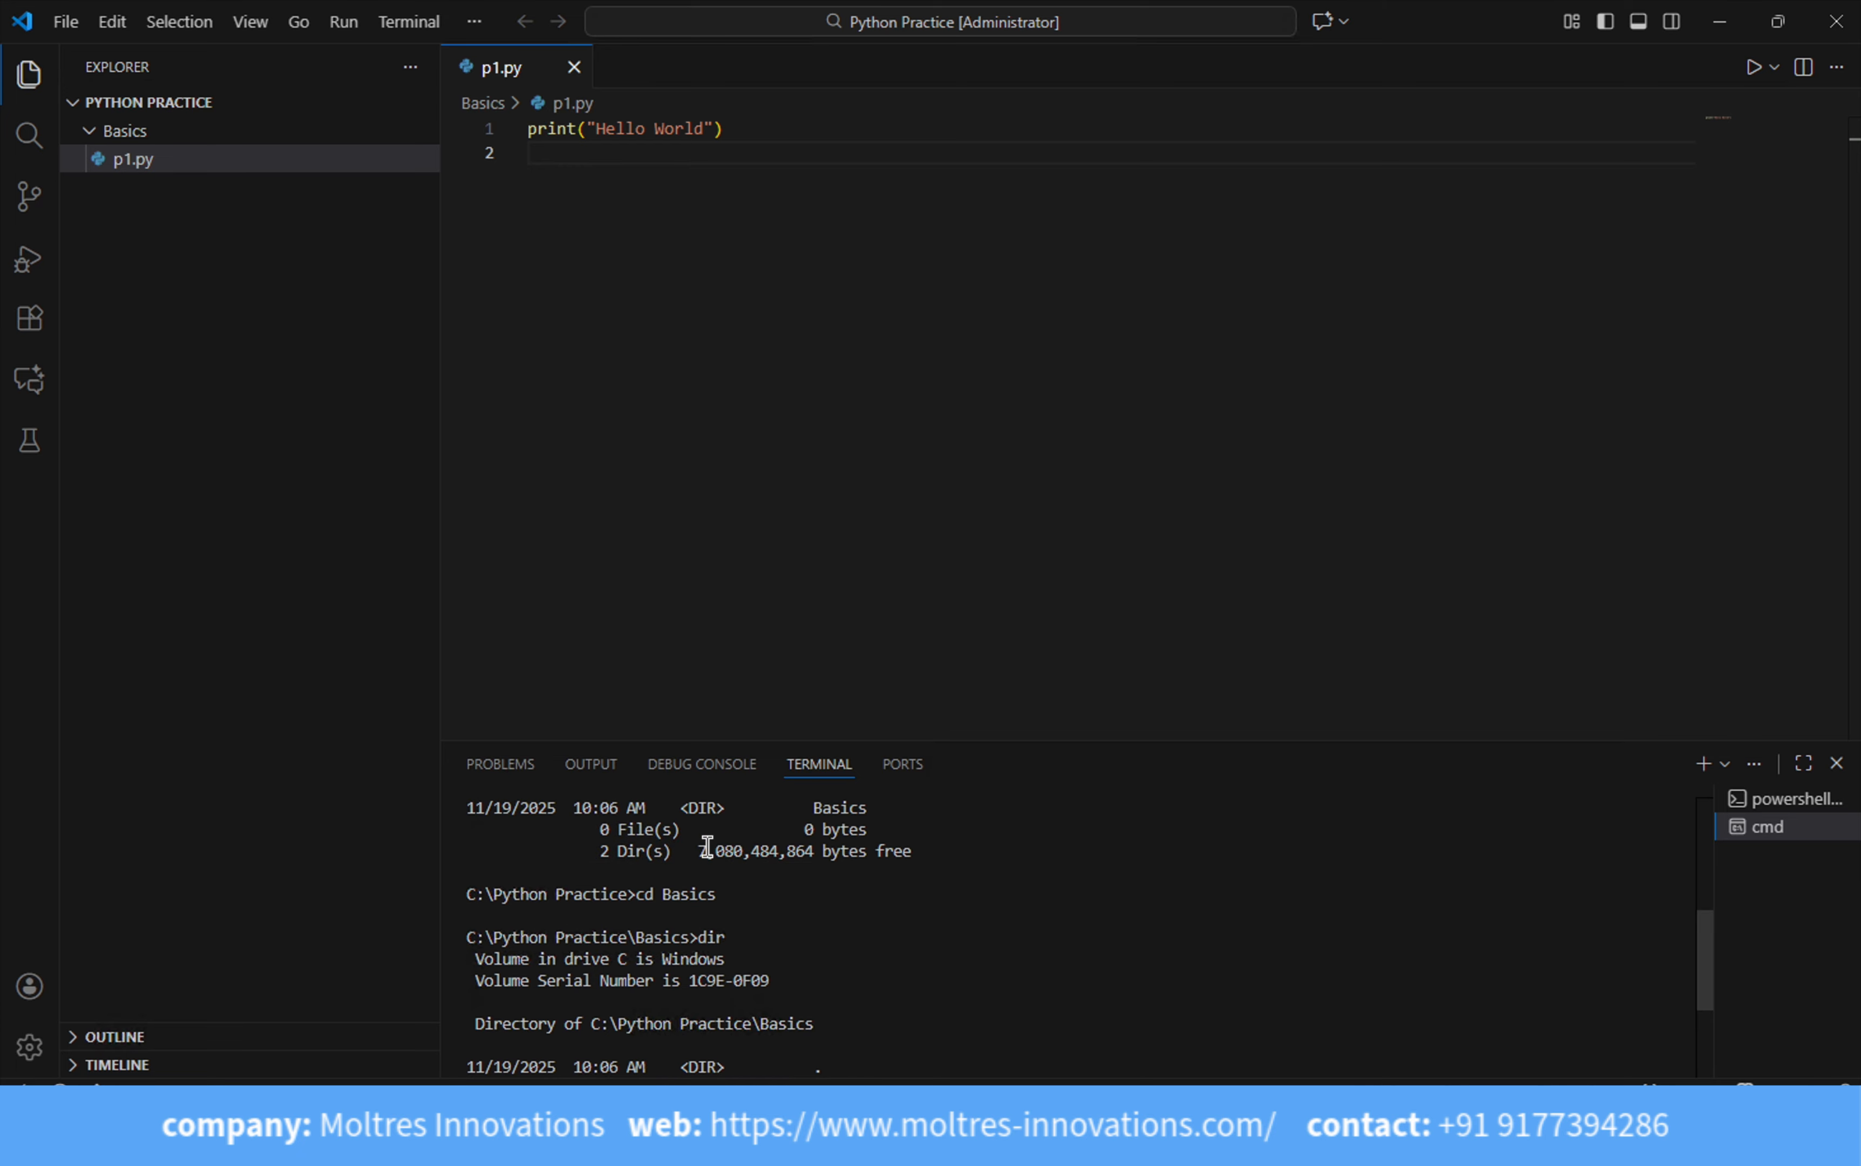
scroll(762, 909, "up", 3)
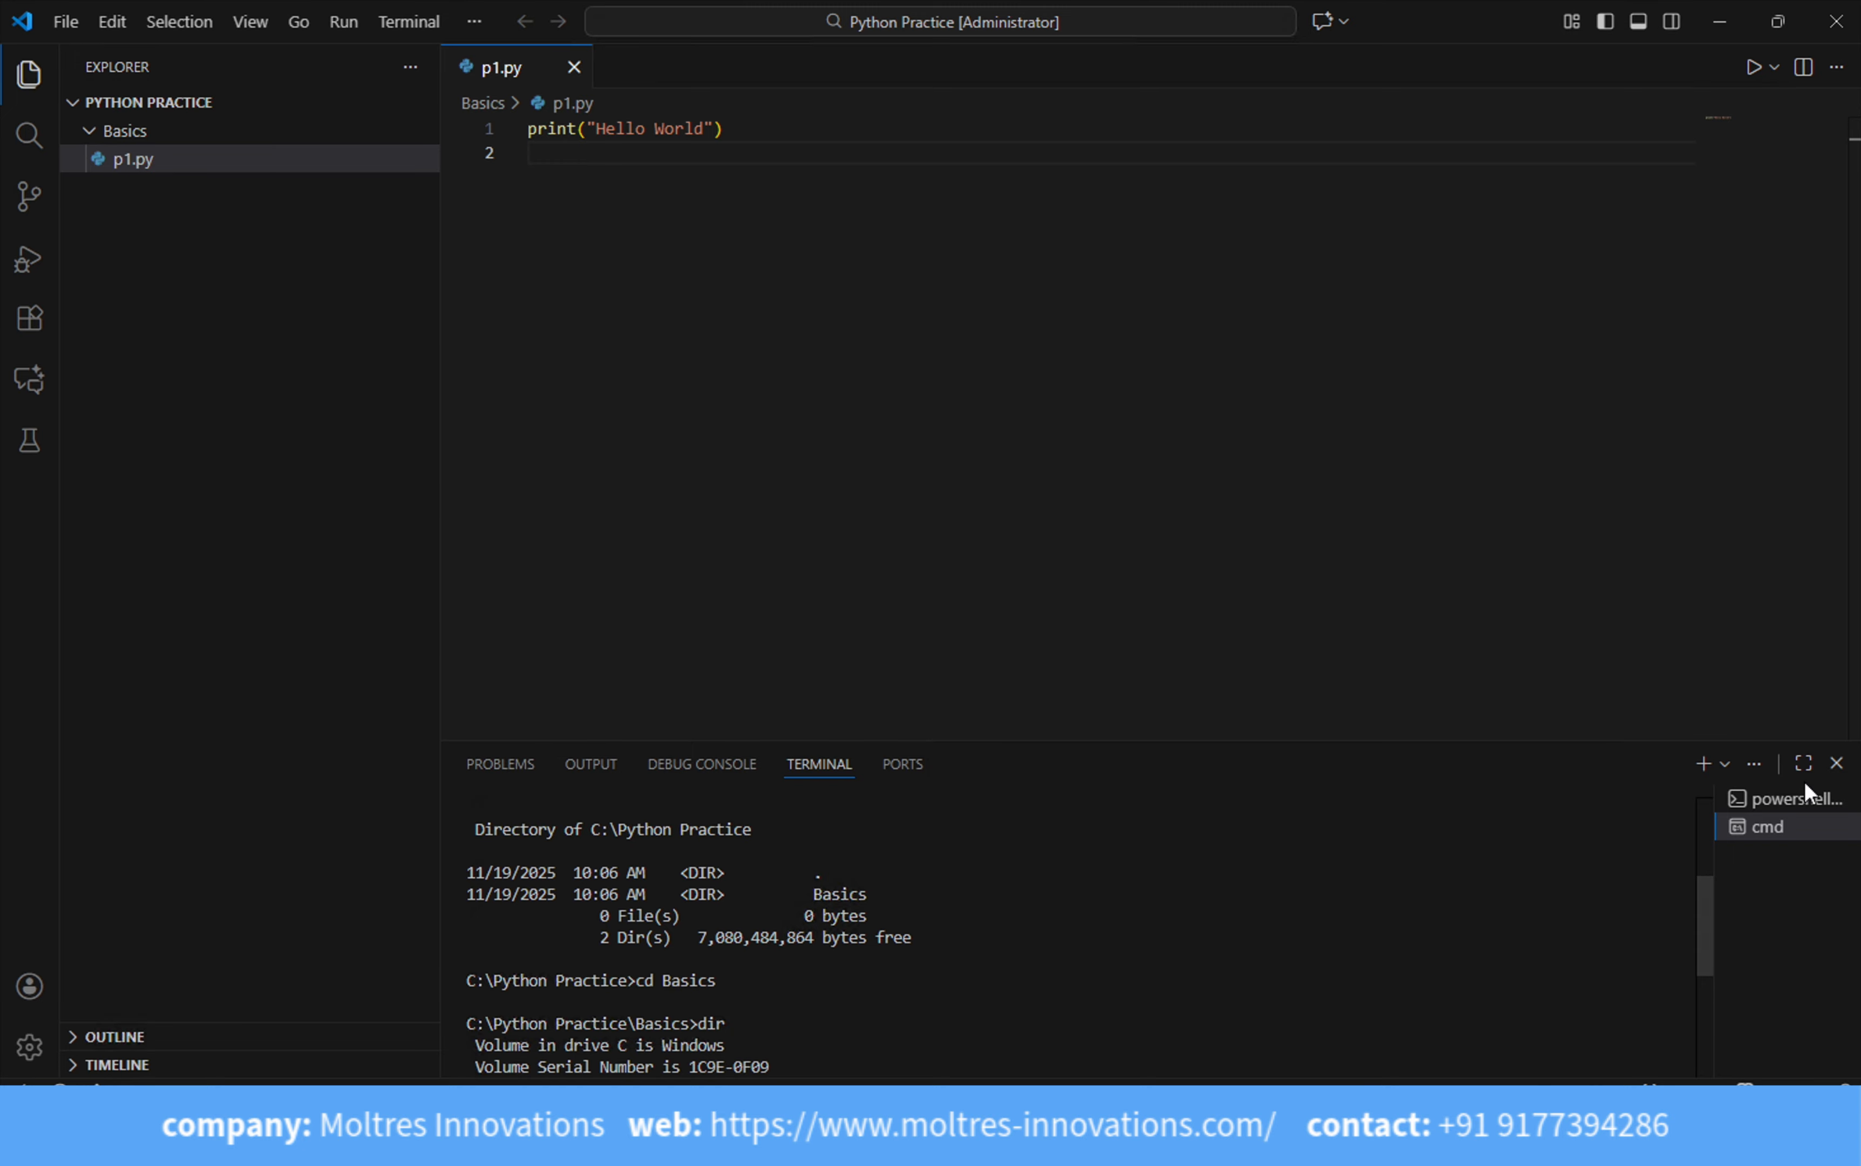
left_click(1769, 806)
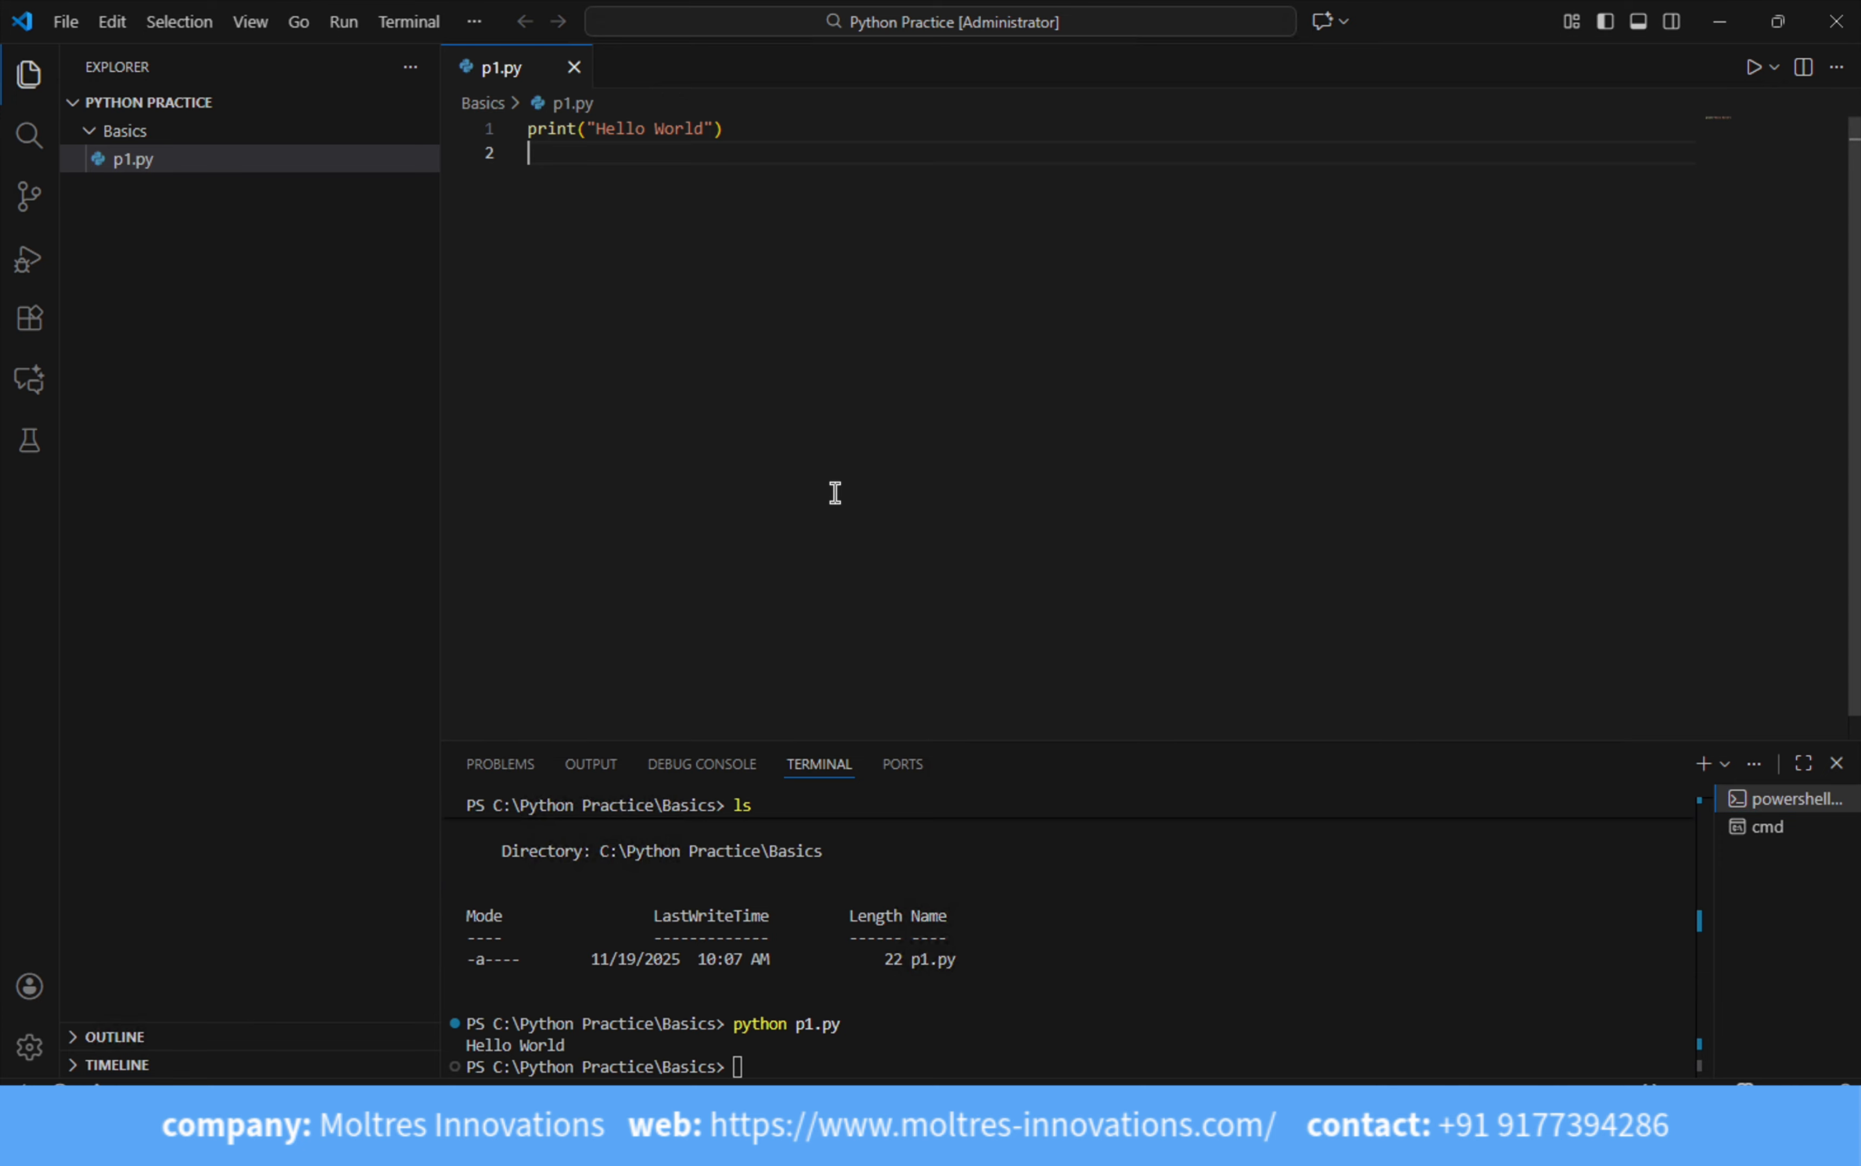
left_click(1768, 828)
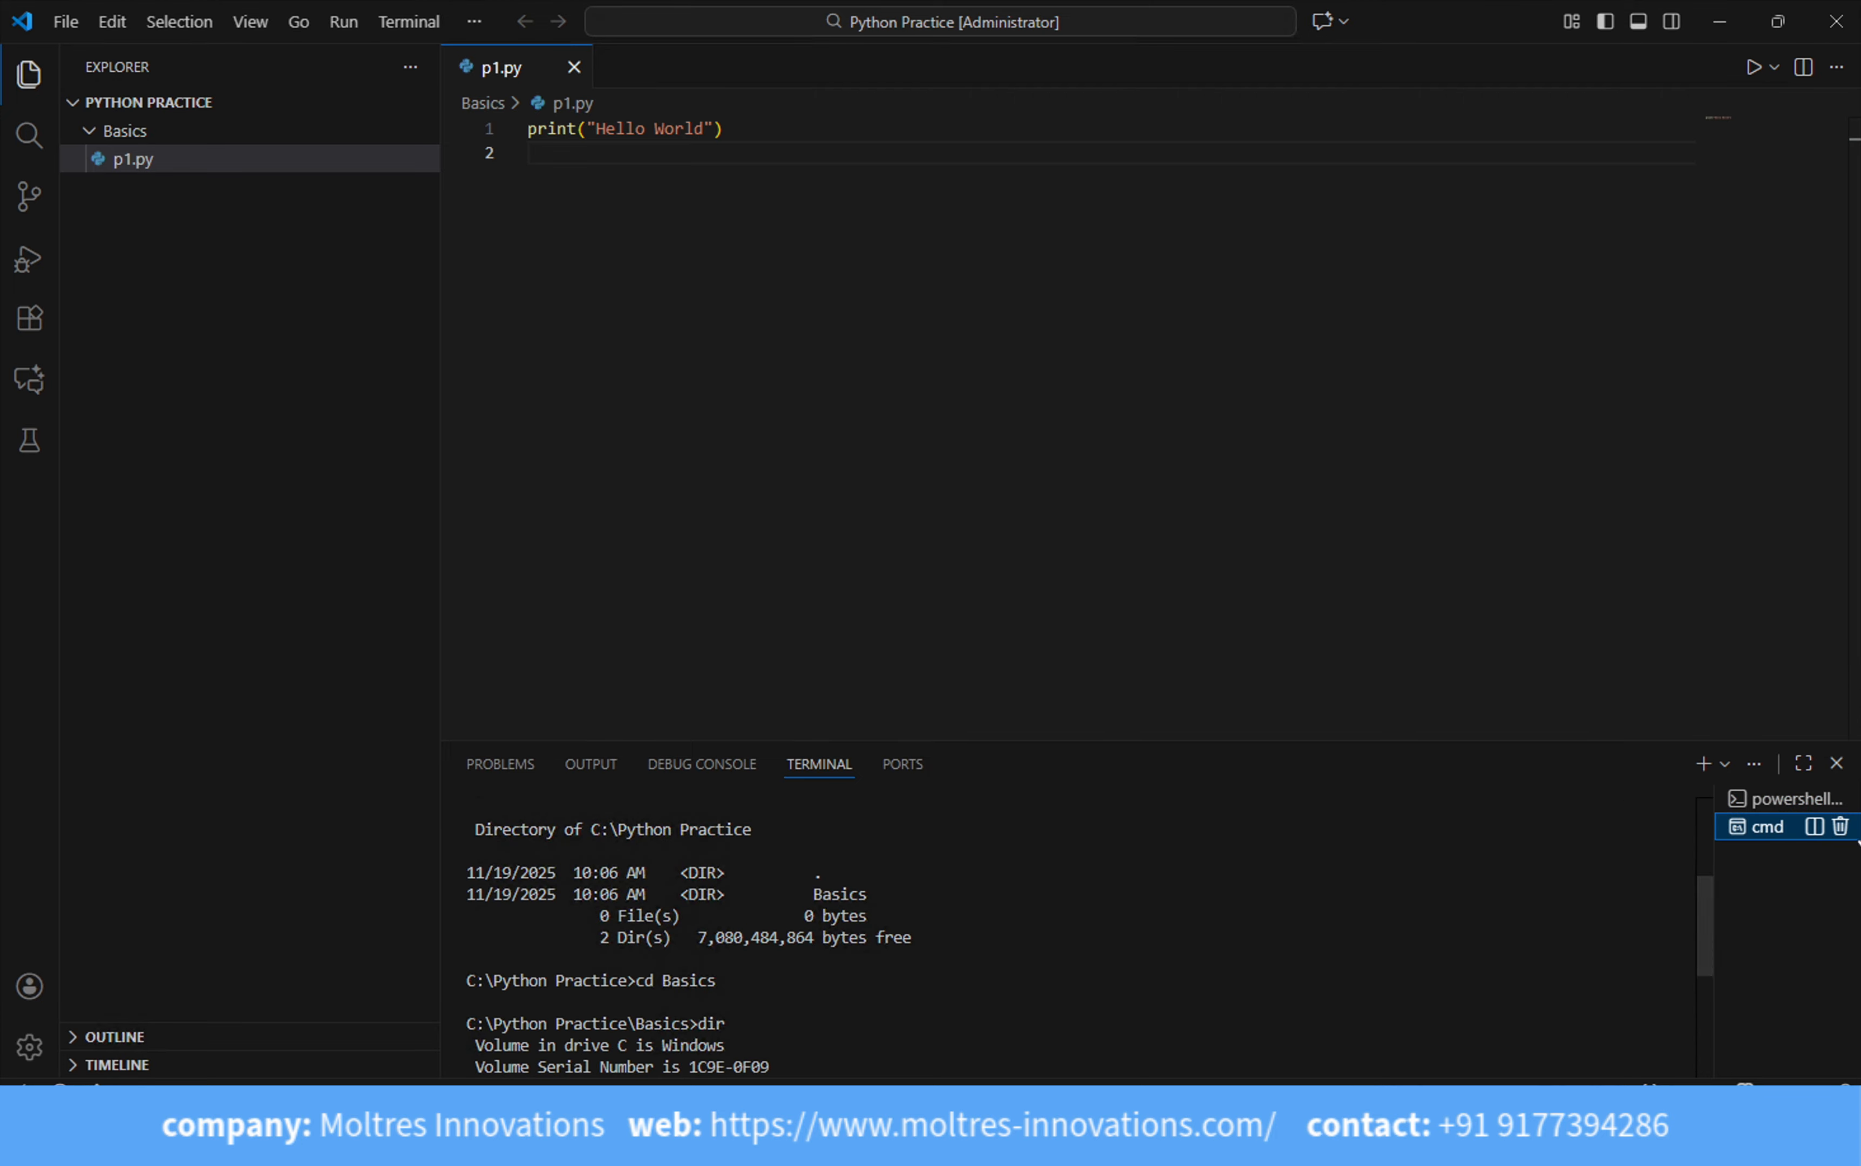
left_click(1841, 828)
left_click(1841, 802)
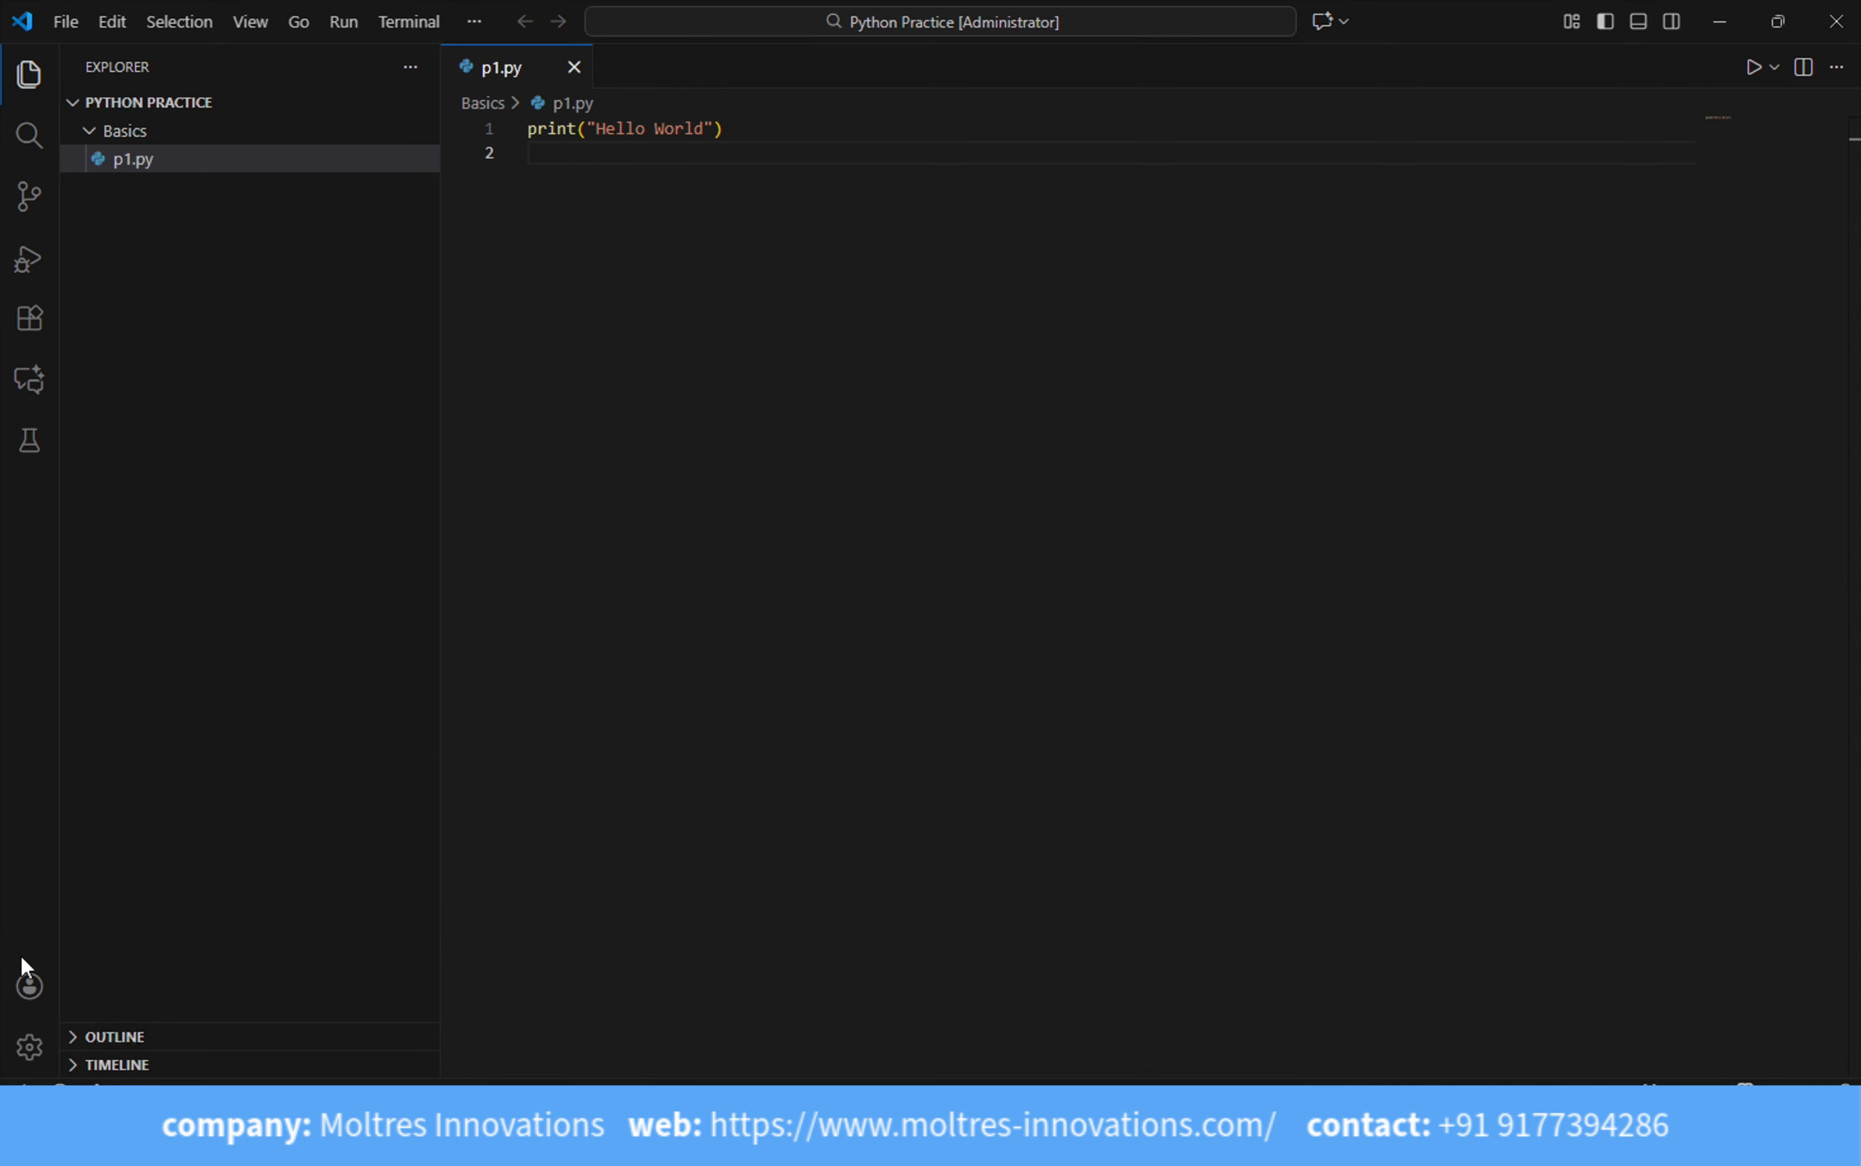
- Open the extensions marketplace and replace the existing search filter with a search for python
left_click(25, 1054)
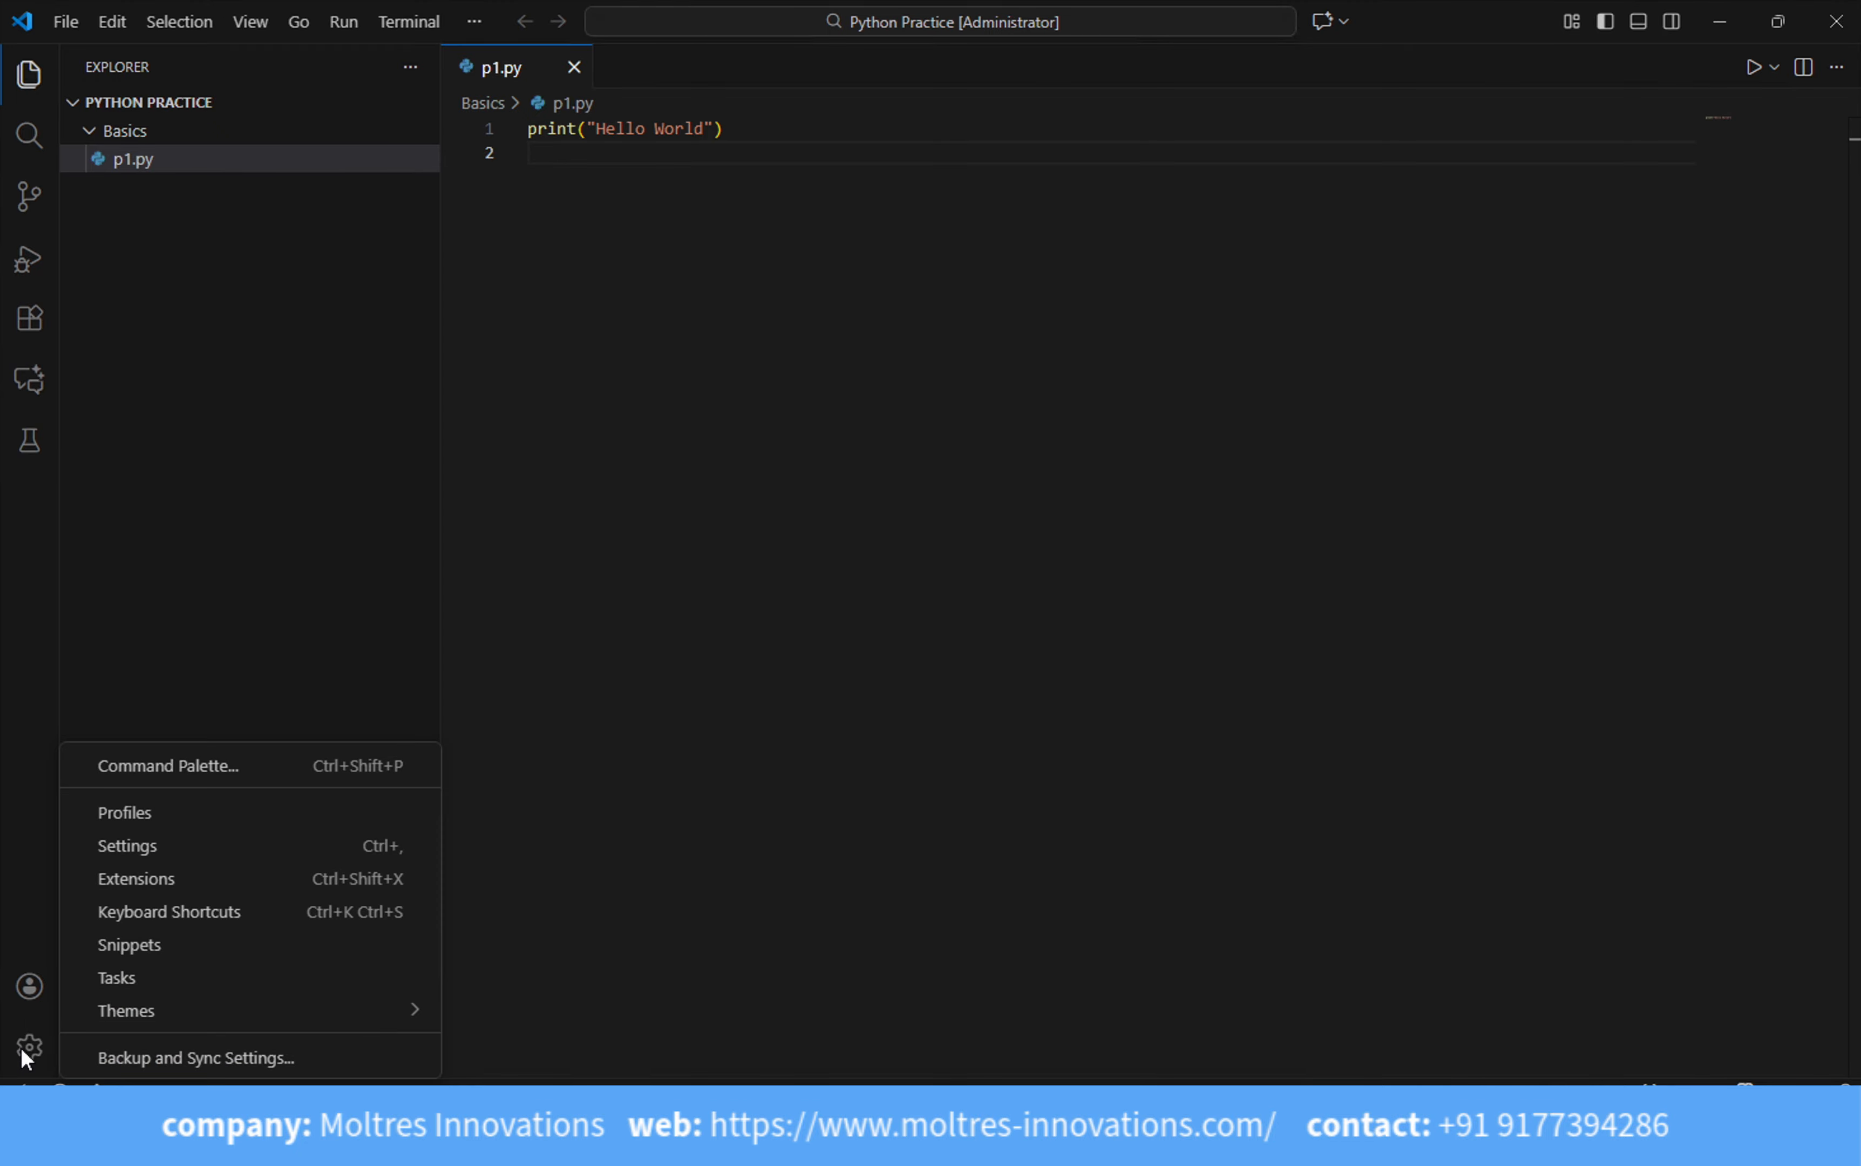
left_click(125, 883)
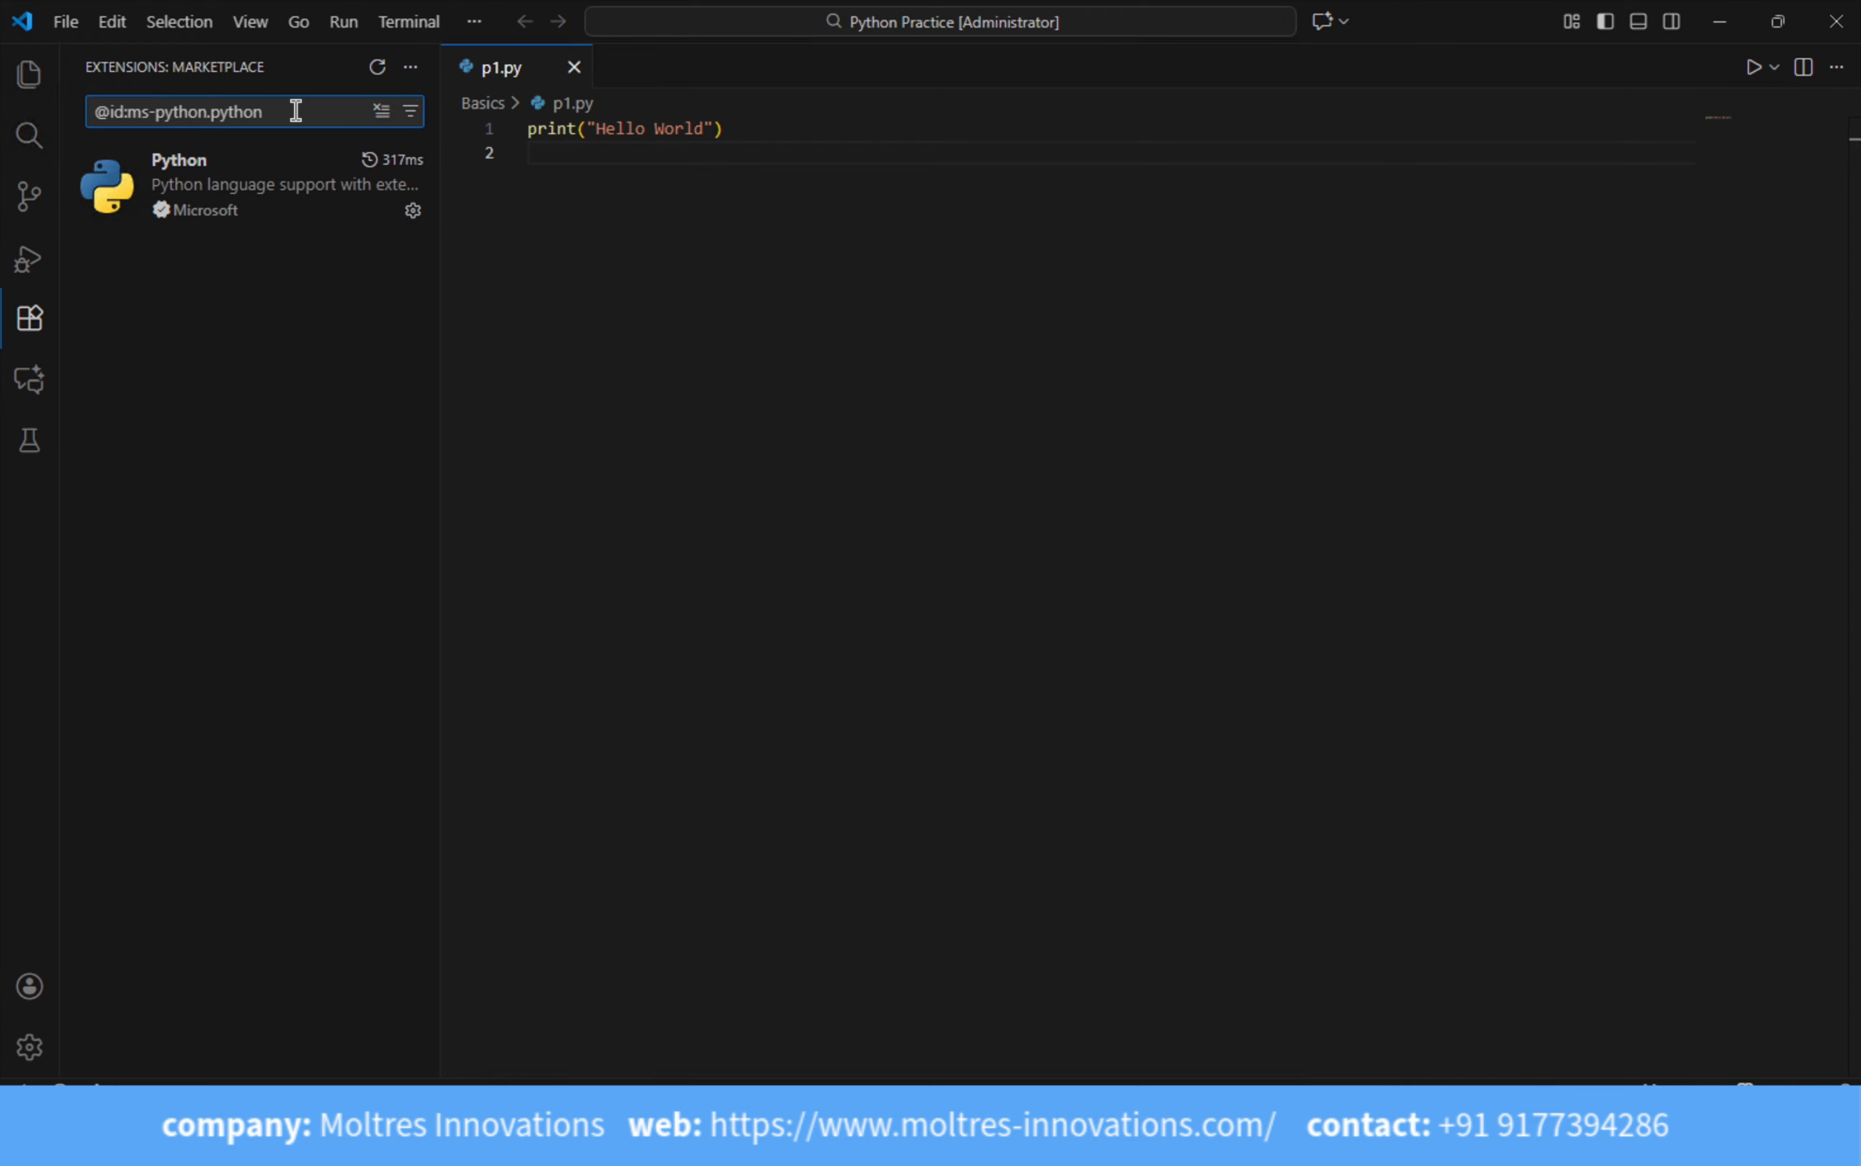
triple_click(86, 111)
key("BackSpace")
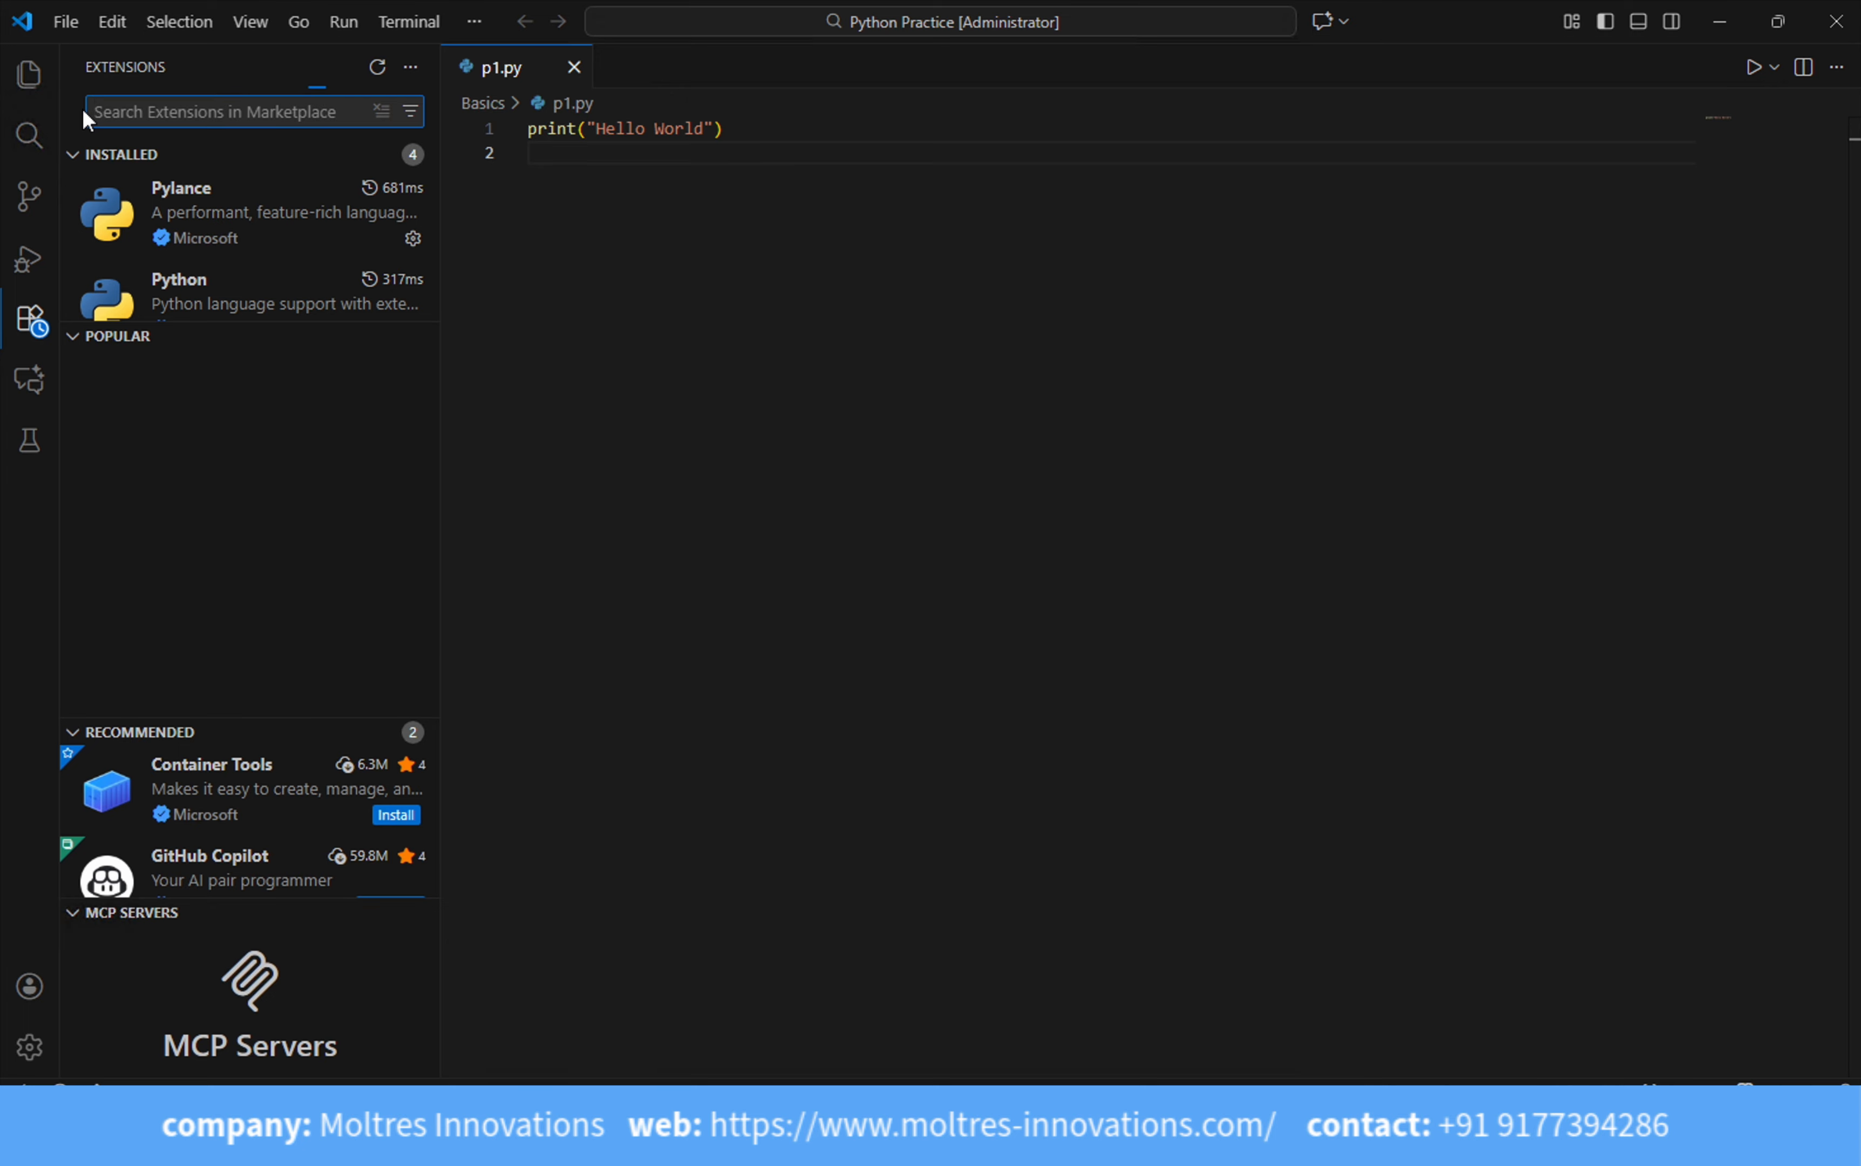
type("python")
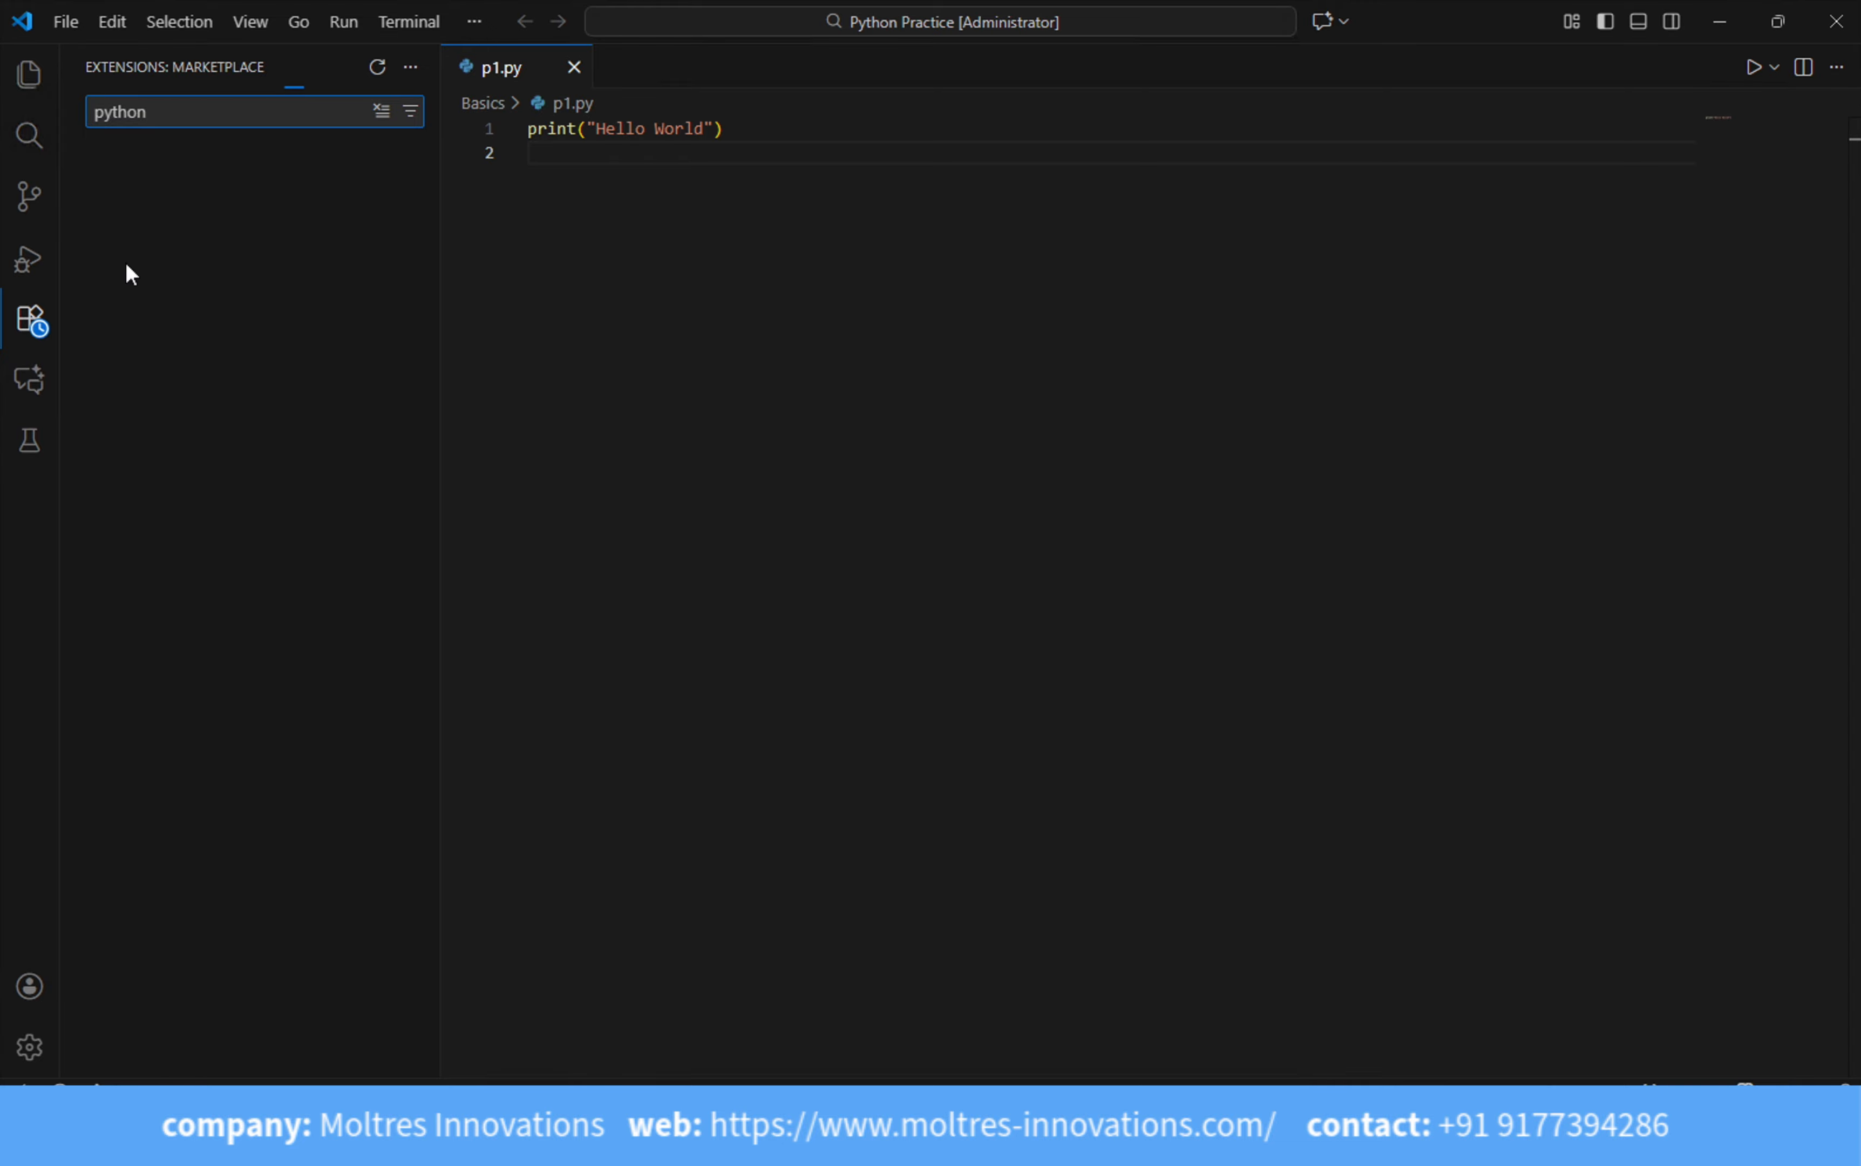
- Examine the details pages of the Python Debugger, Python, Python Environments and Pylance extensions
left_click(200, 186)
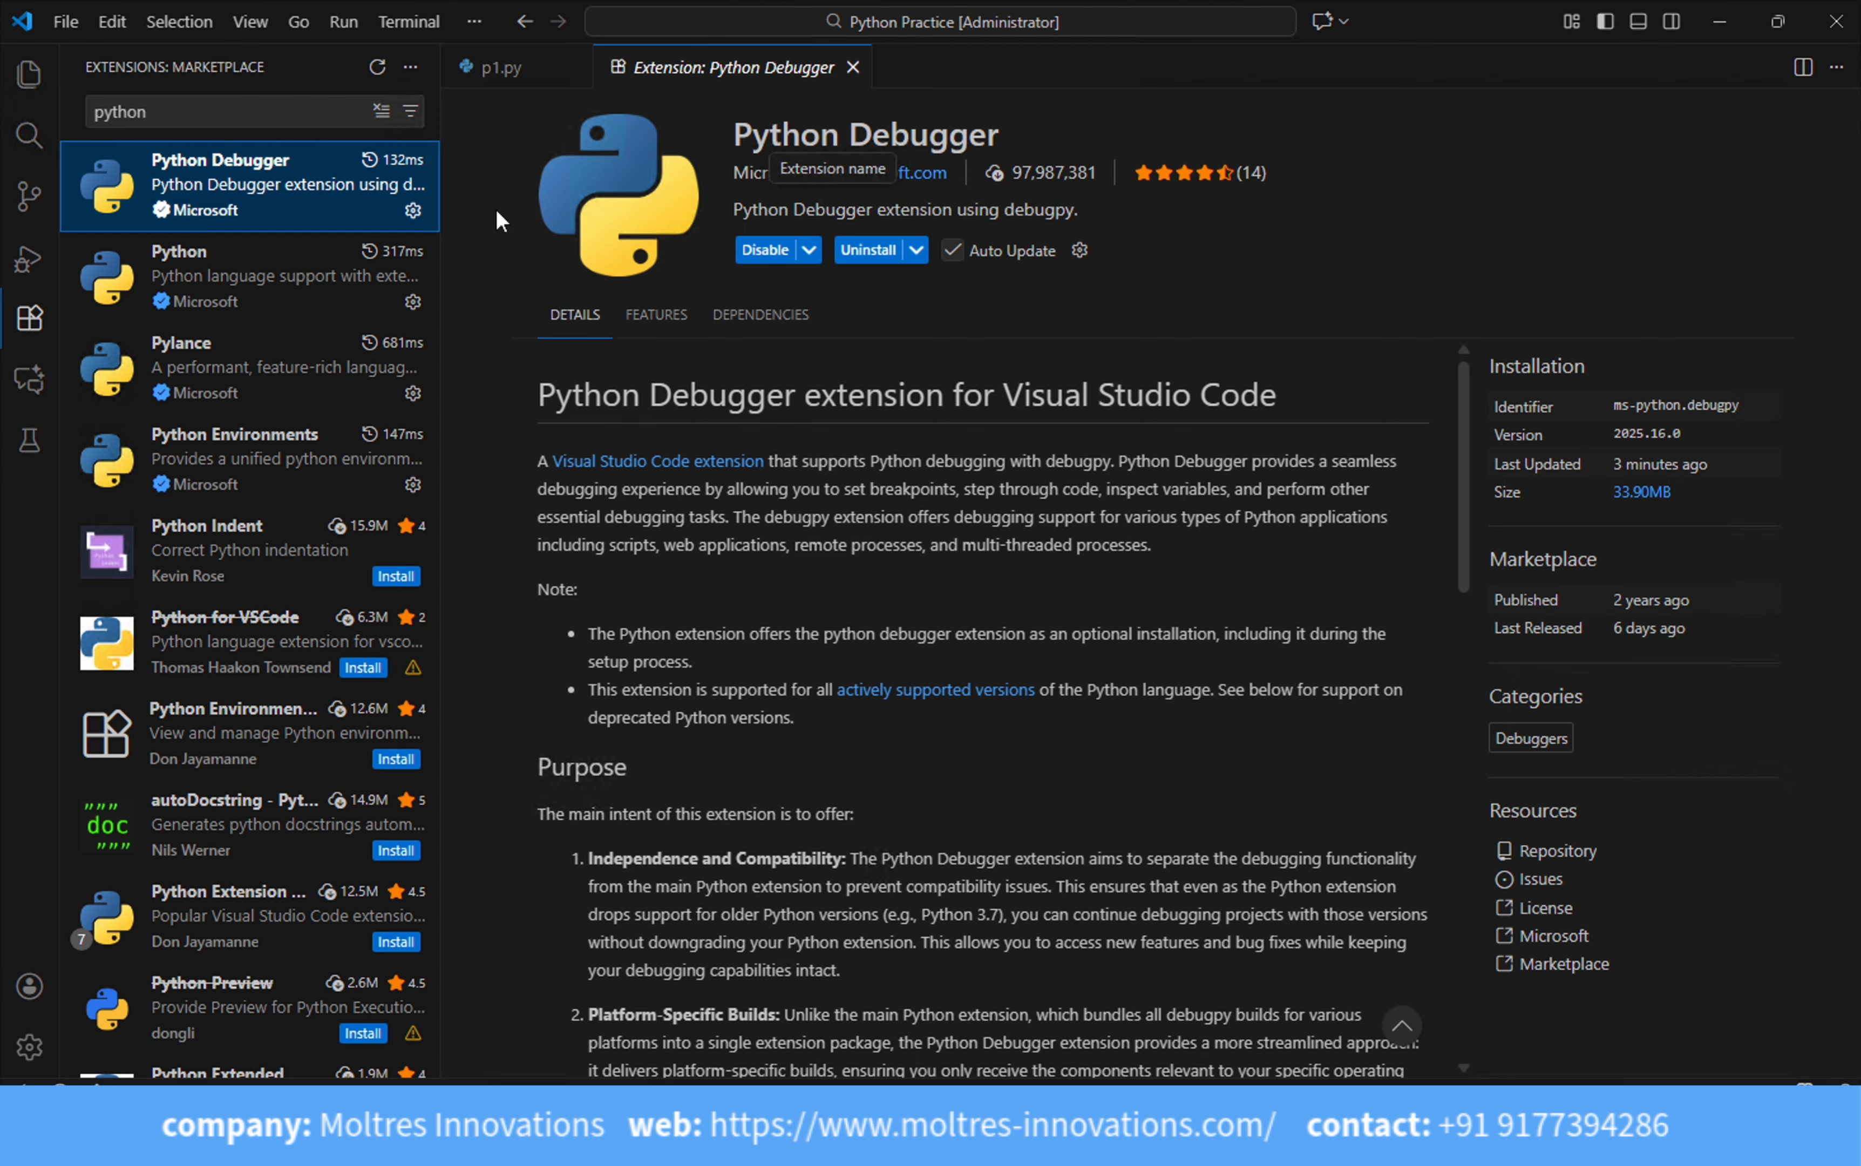
left_click(193, 287)
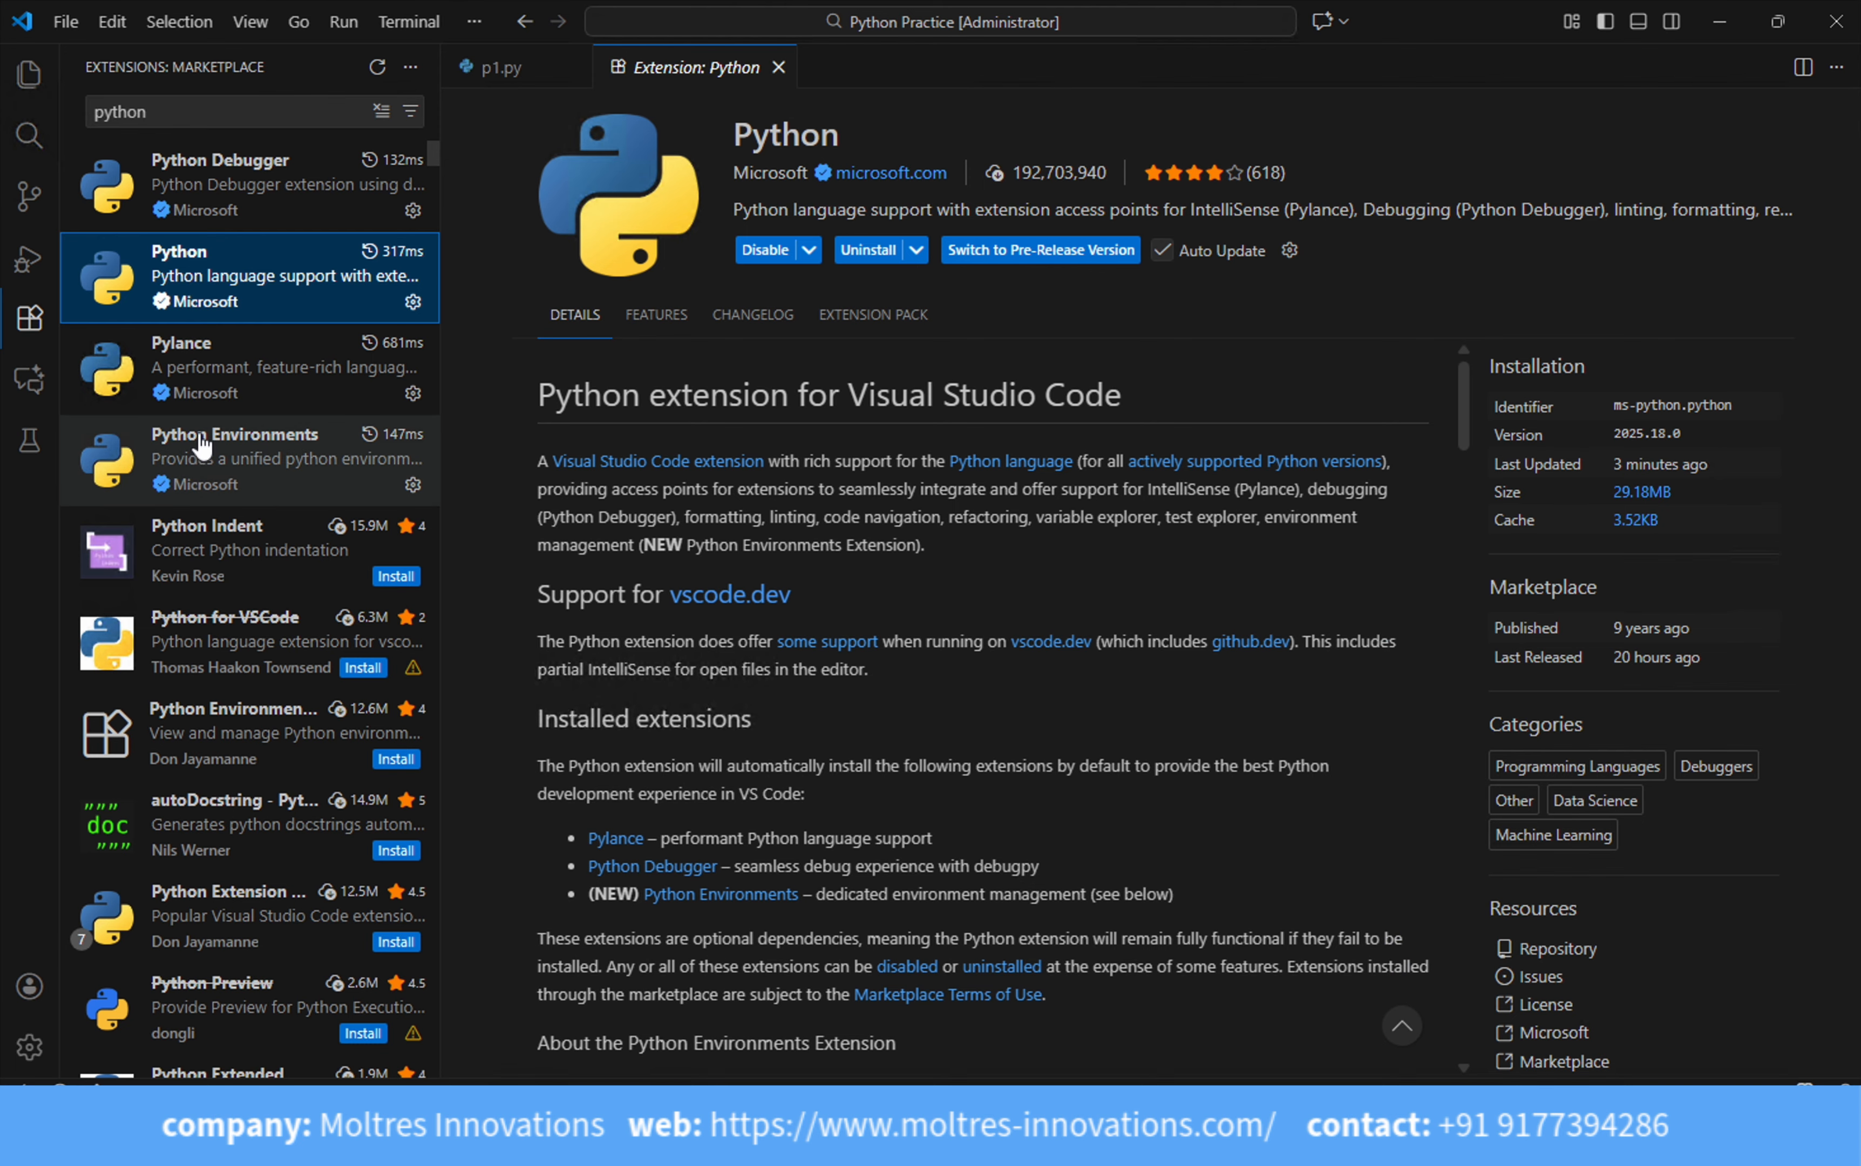
left_click(187, 461)
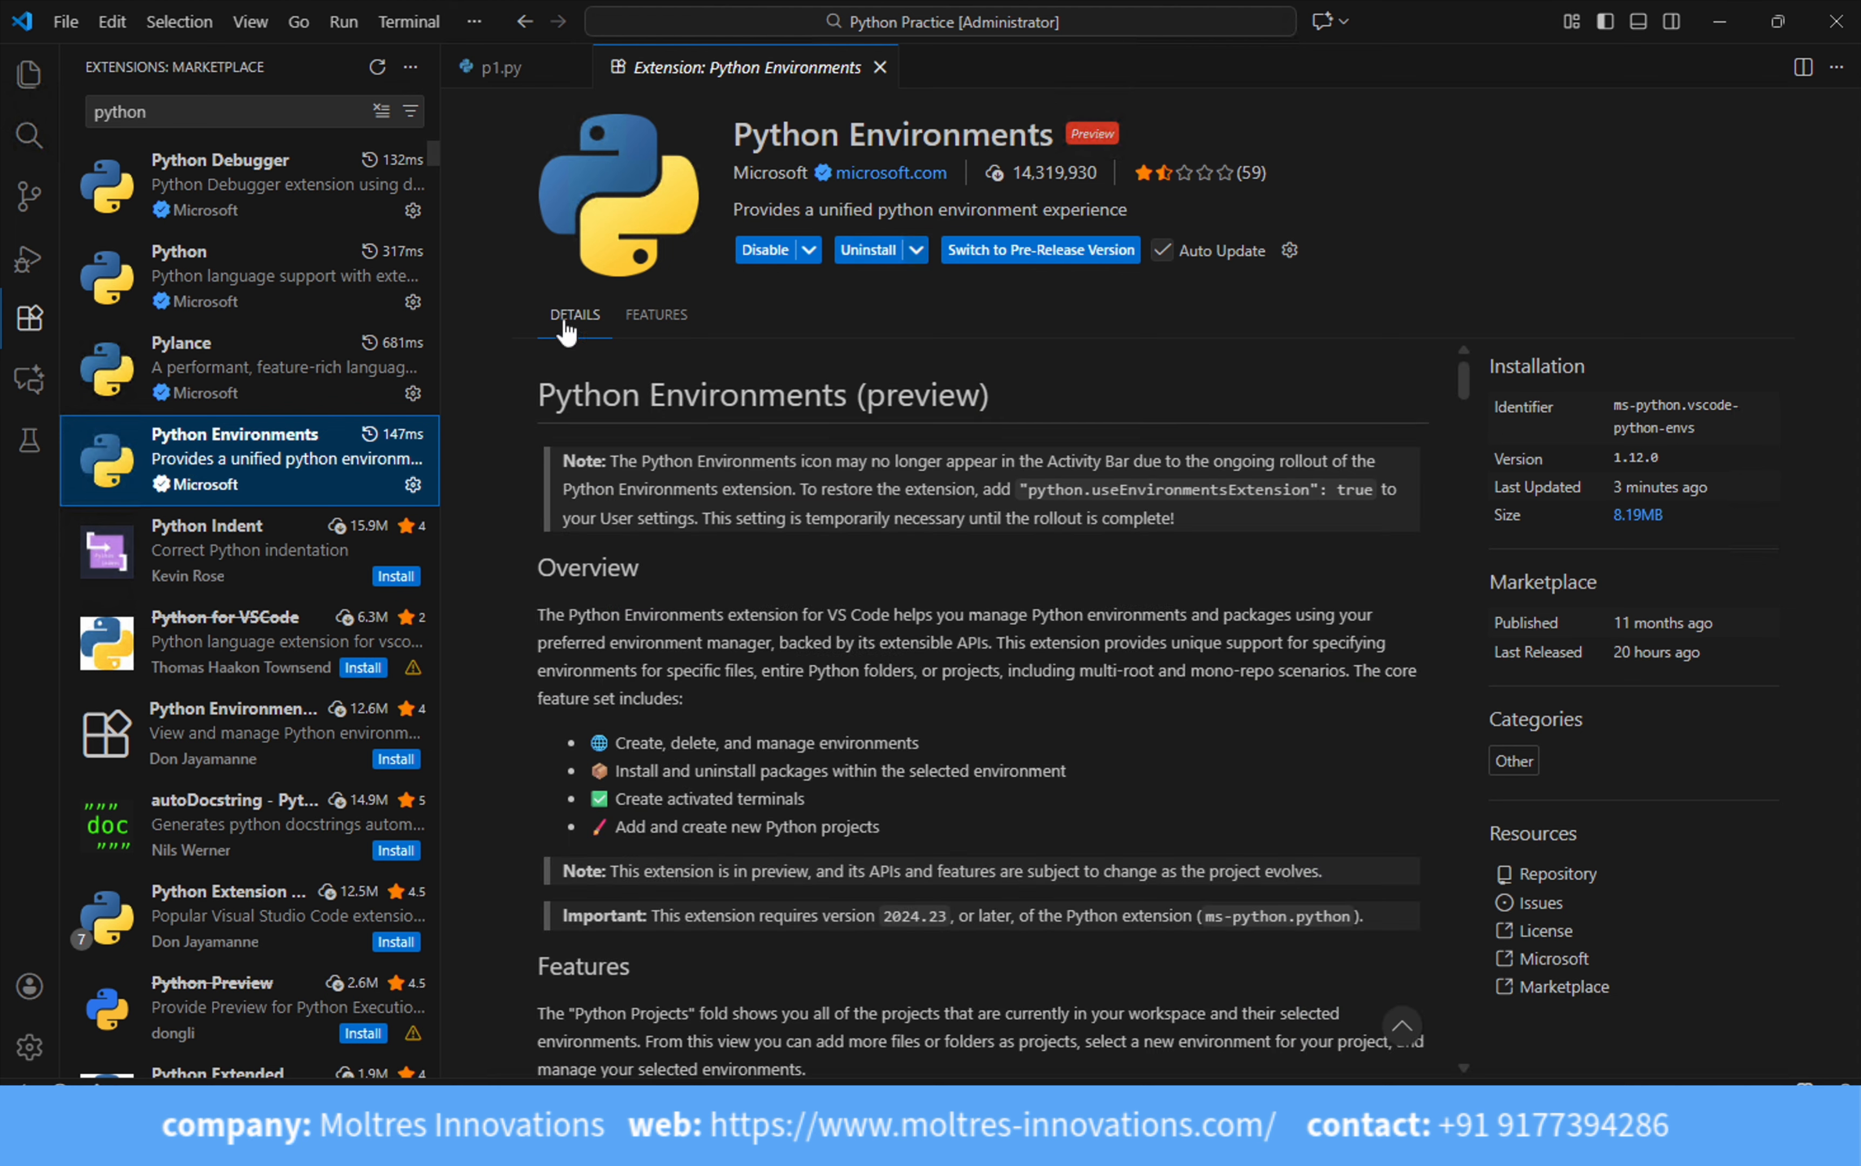
left_click(228, 357)
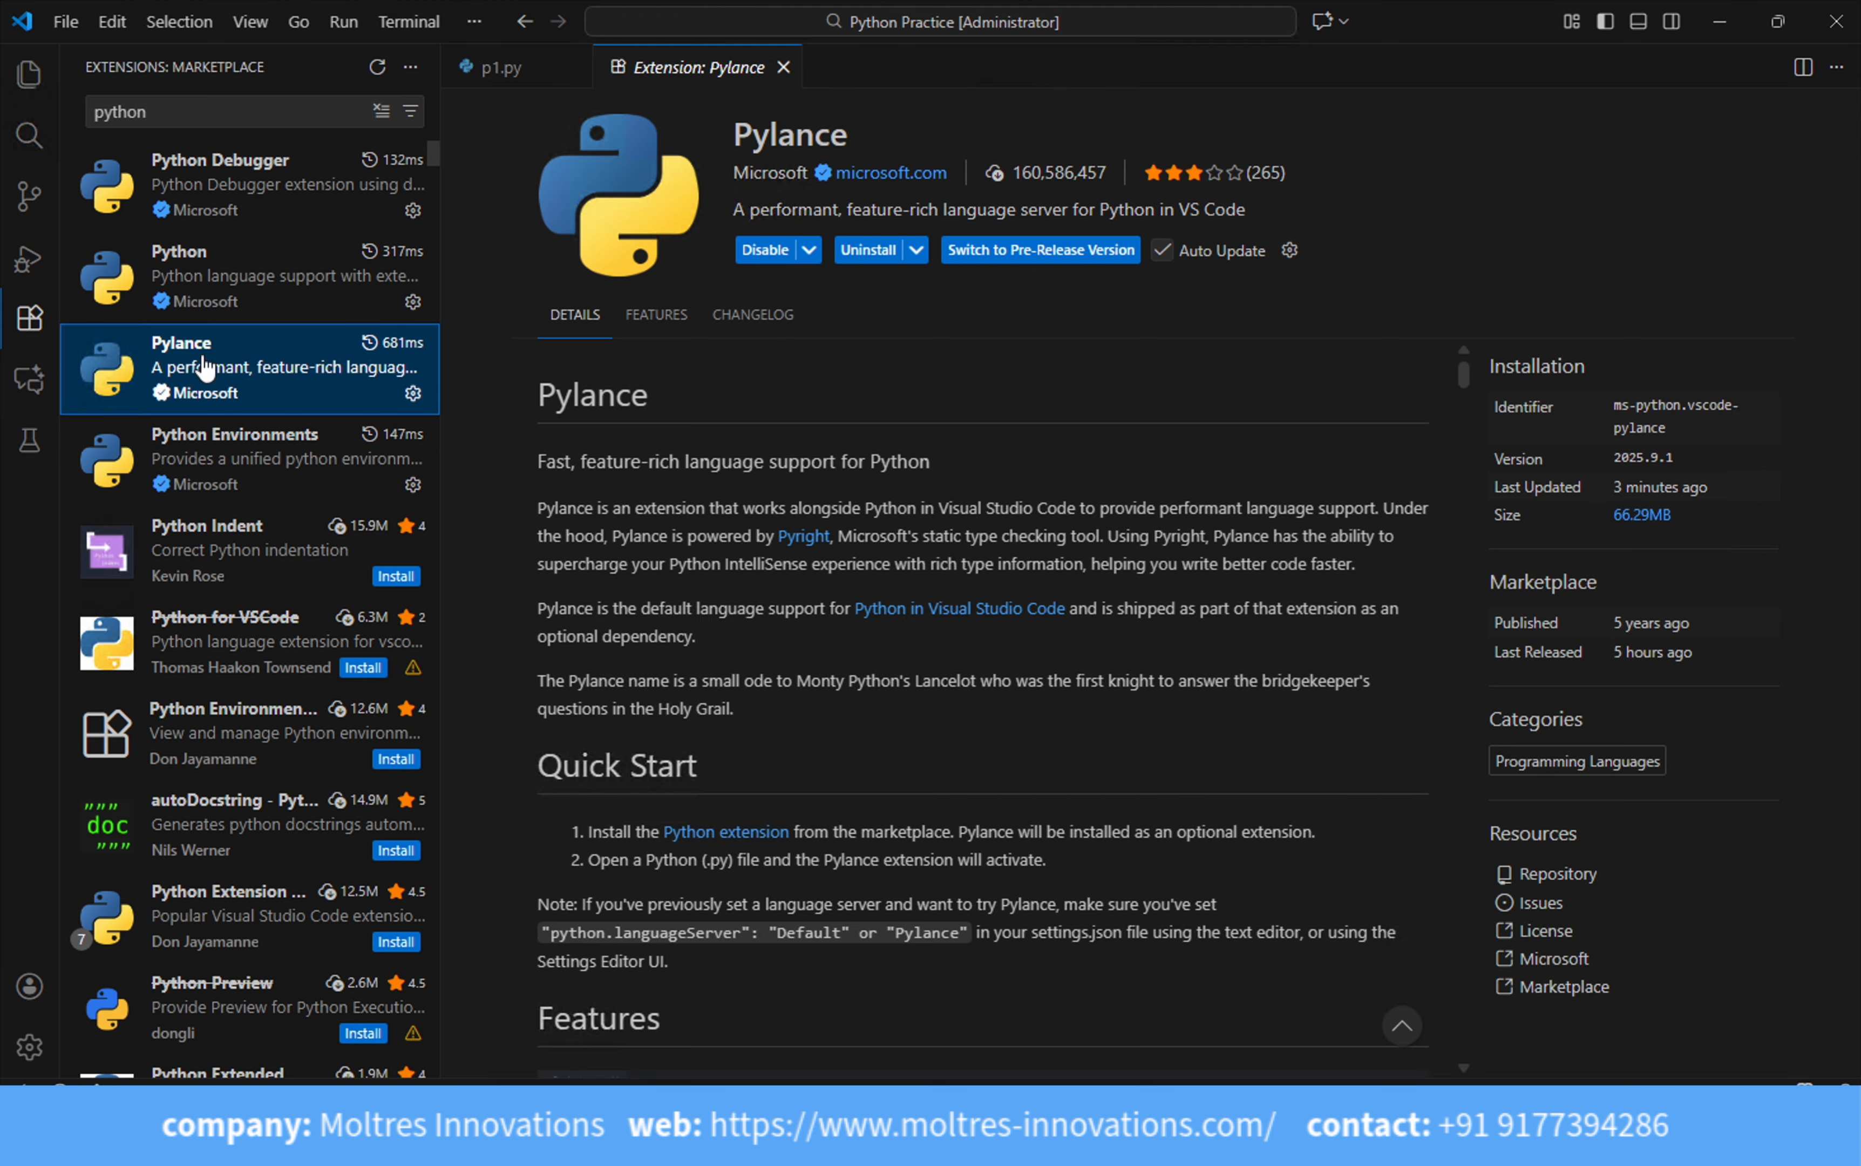
left_click(225, 273)
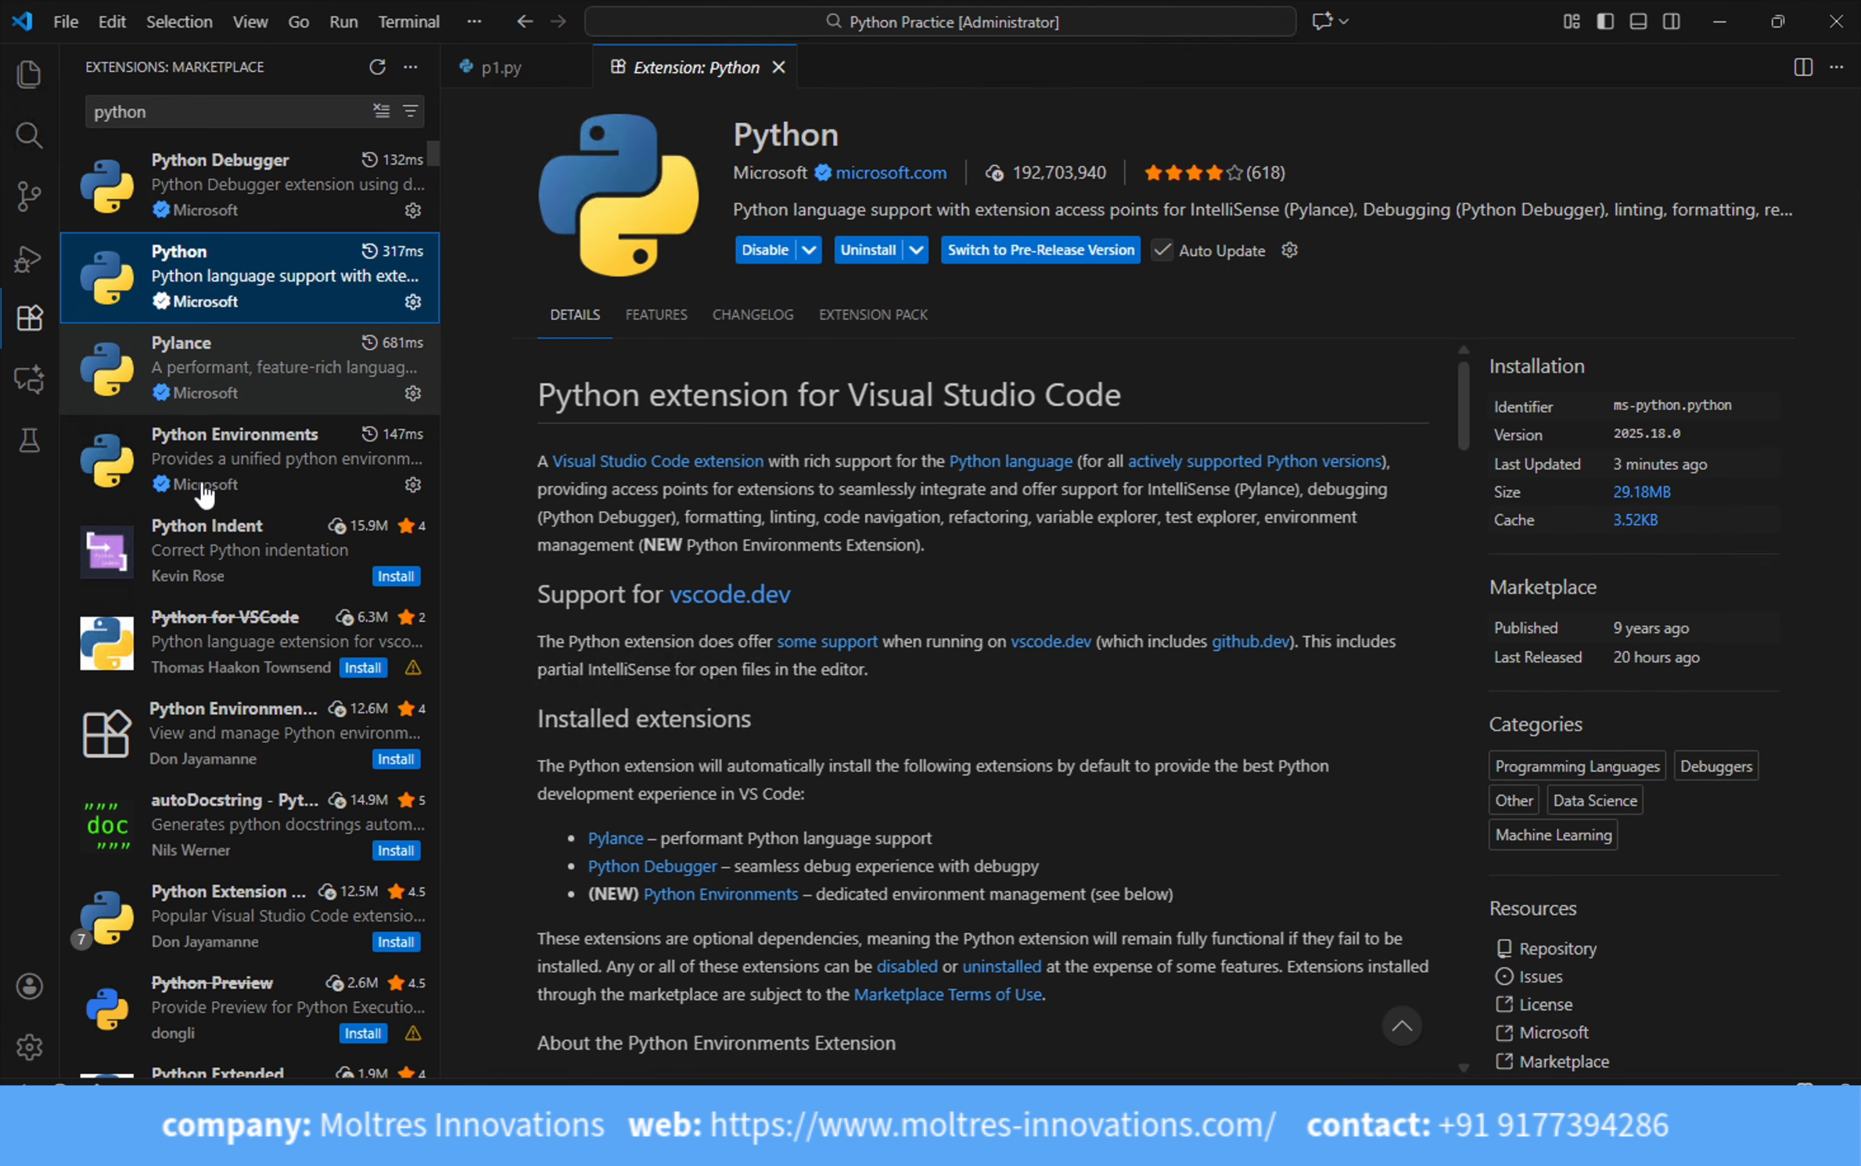
- Close the Python extension page and return to p1.py with the workspace's files shown
left_click(779, 68)
left_click(29, 75)
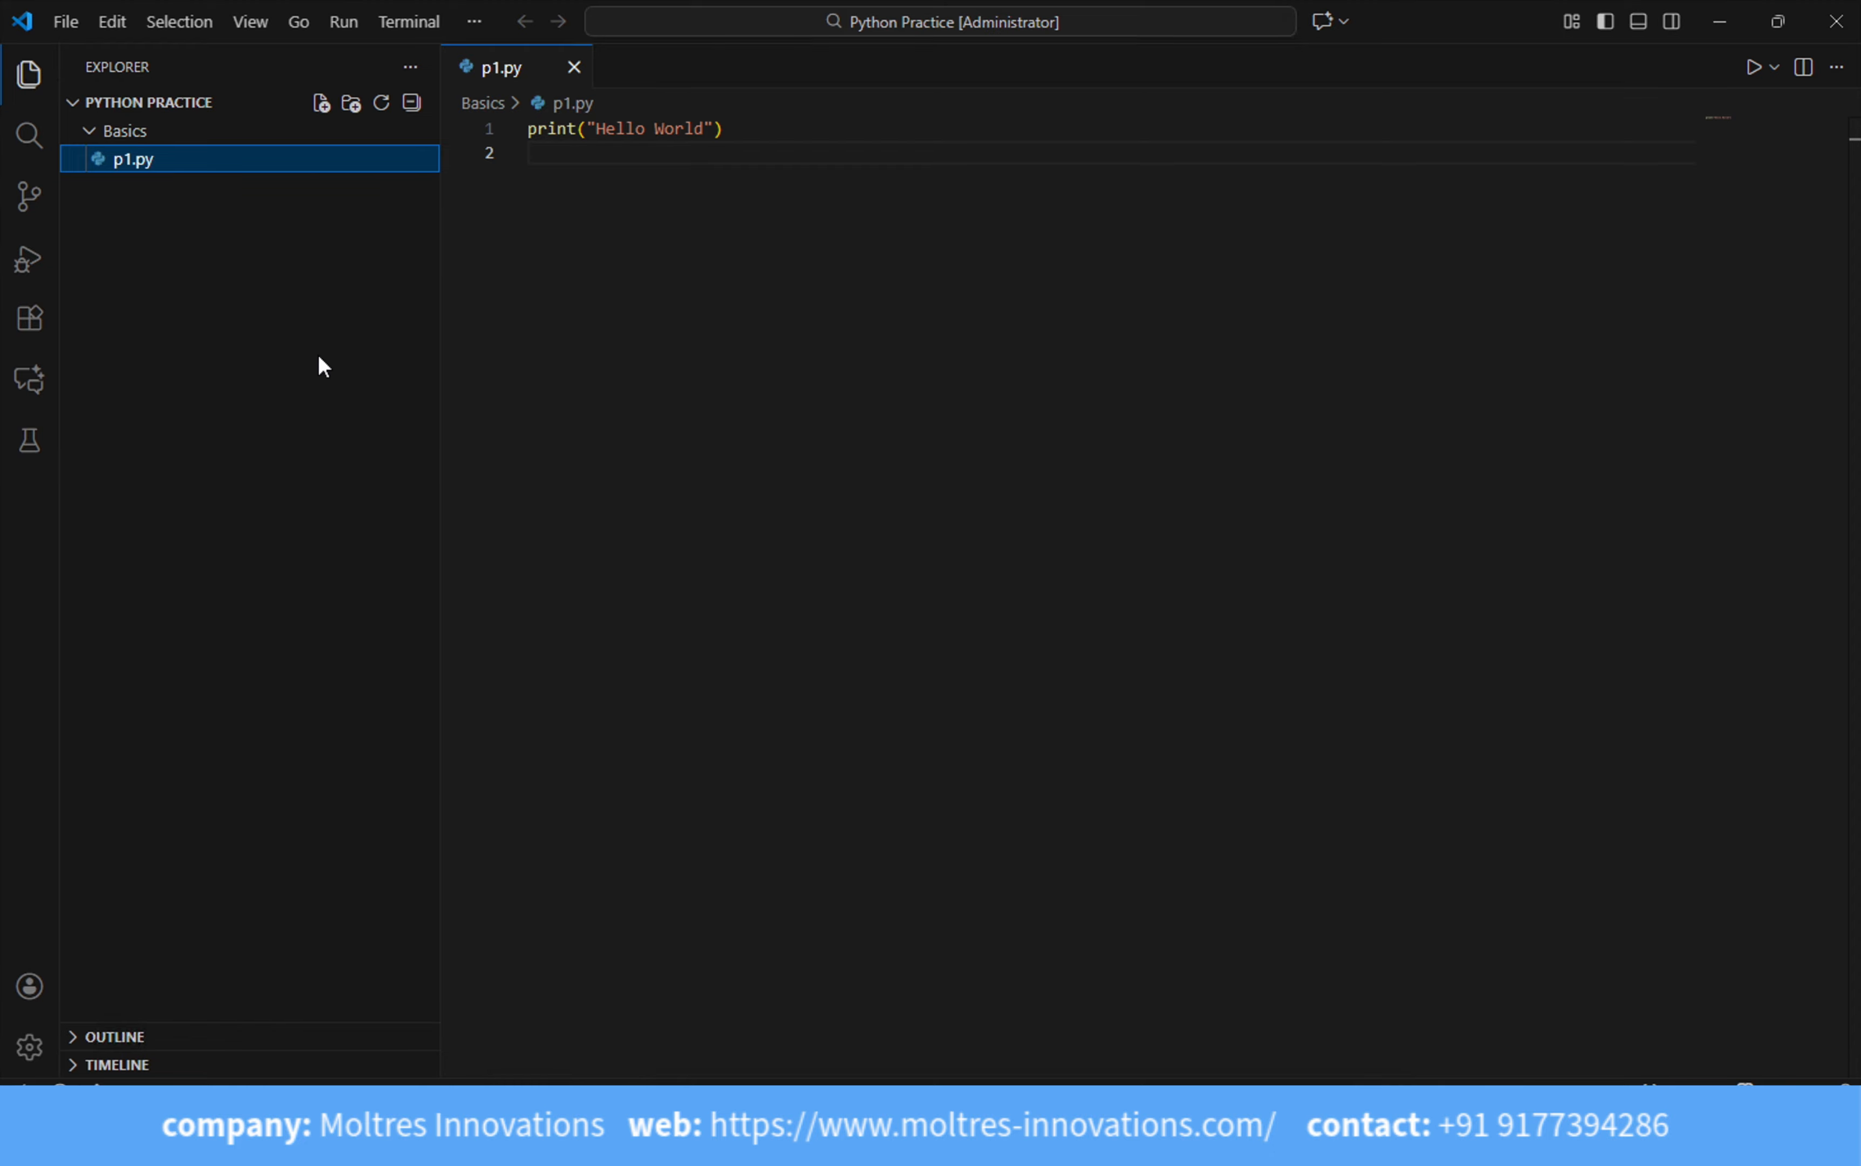
left_click(652, 285)
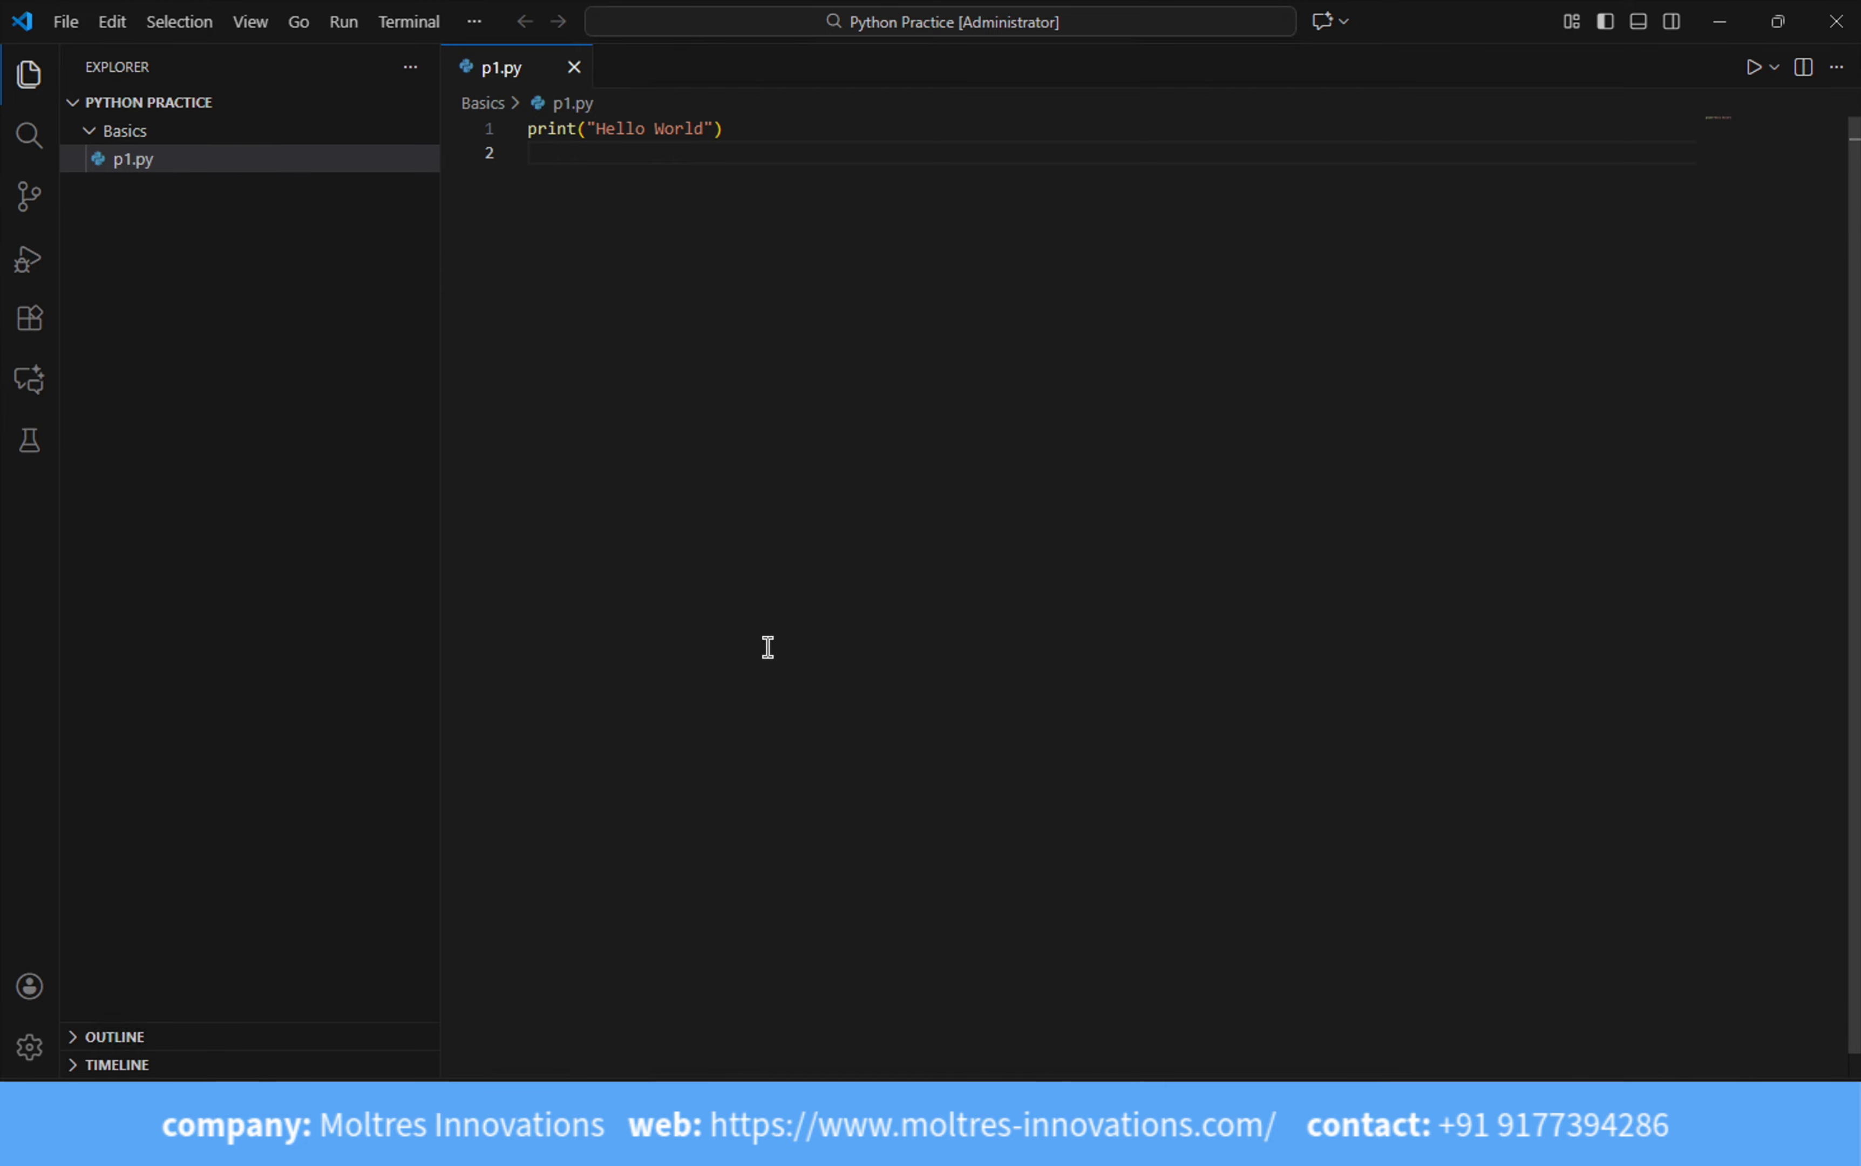
- Switch to the web browser and view the Moltres Innovations home page
mouse_move(1573, 2)
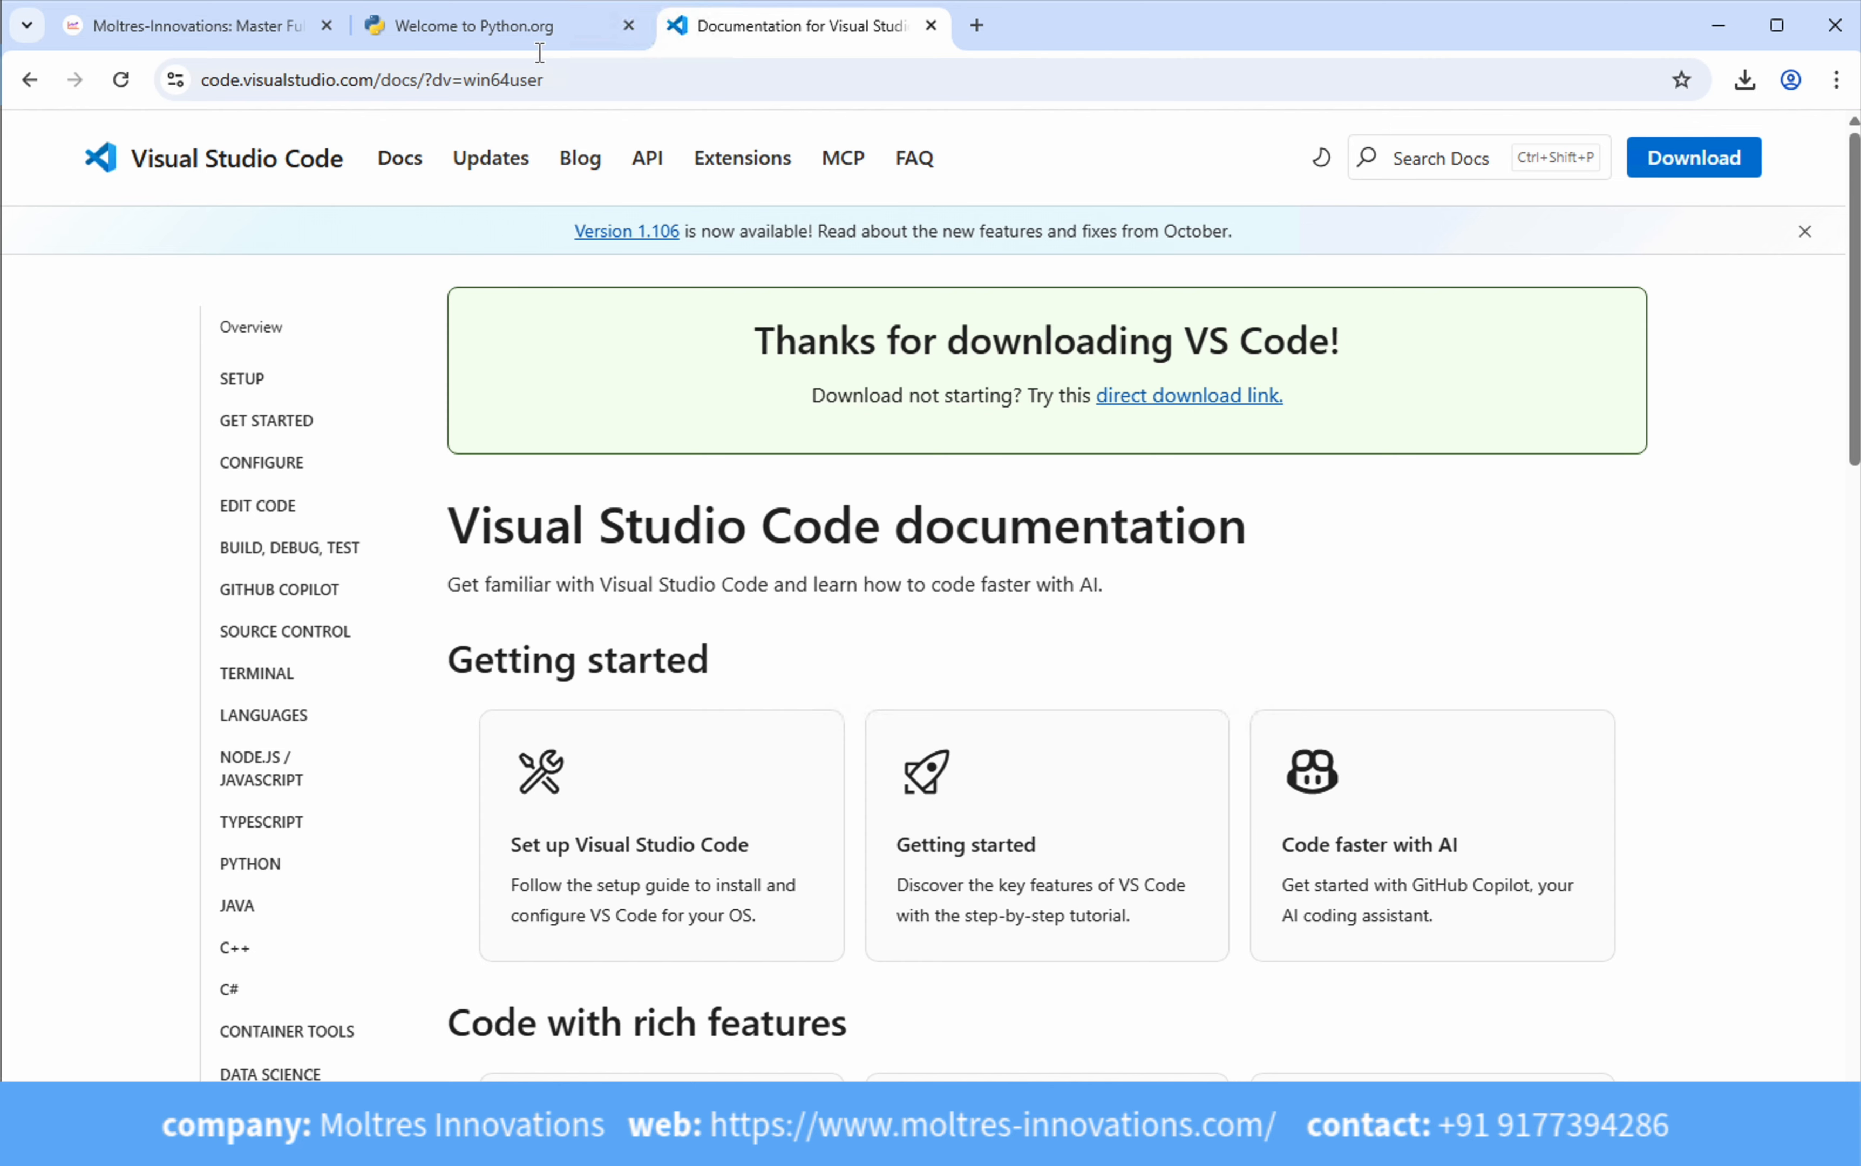
left_click(504, 33)
left_click(246, 34)
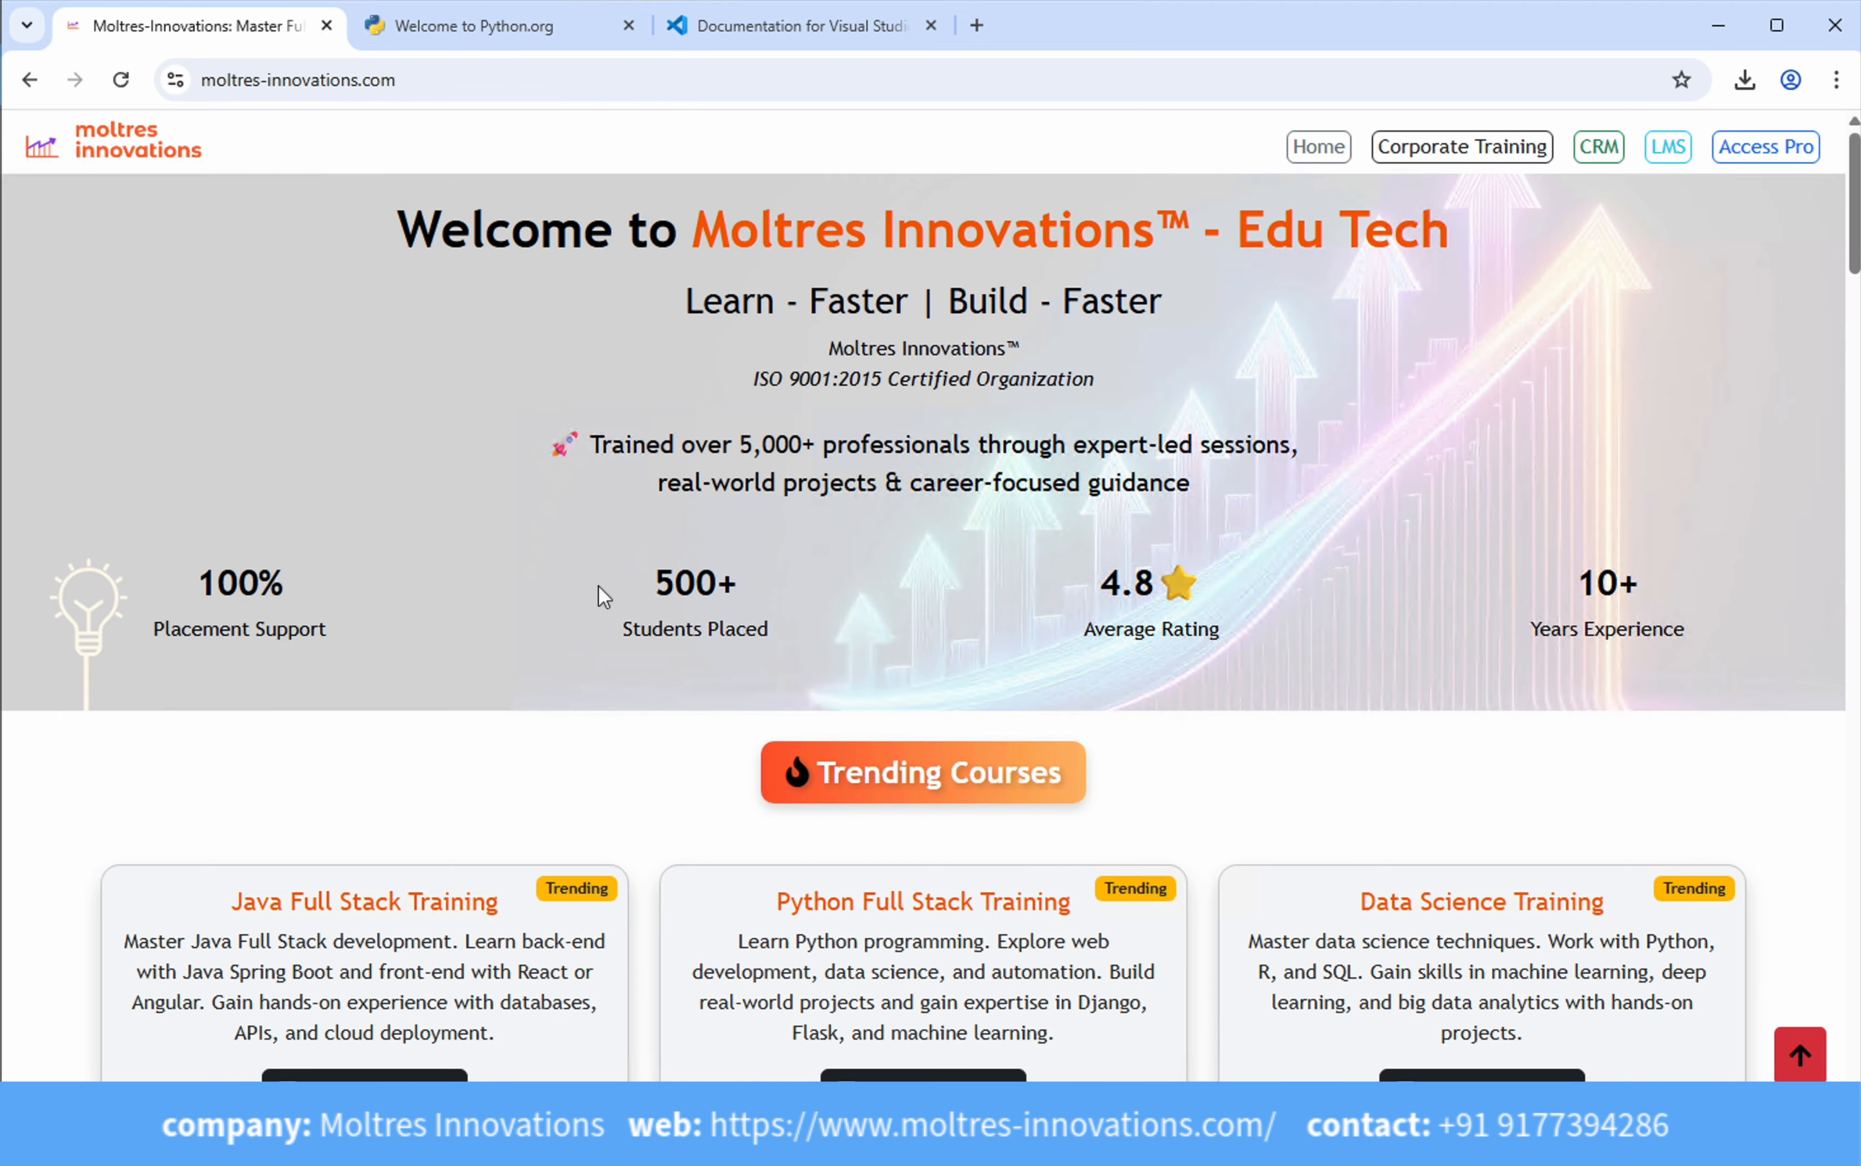
scroll(603, 596, "down", 3)
scroll(848, 771, "up", 3)
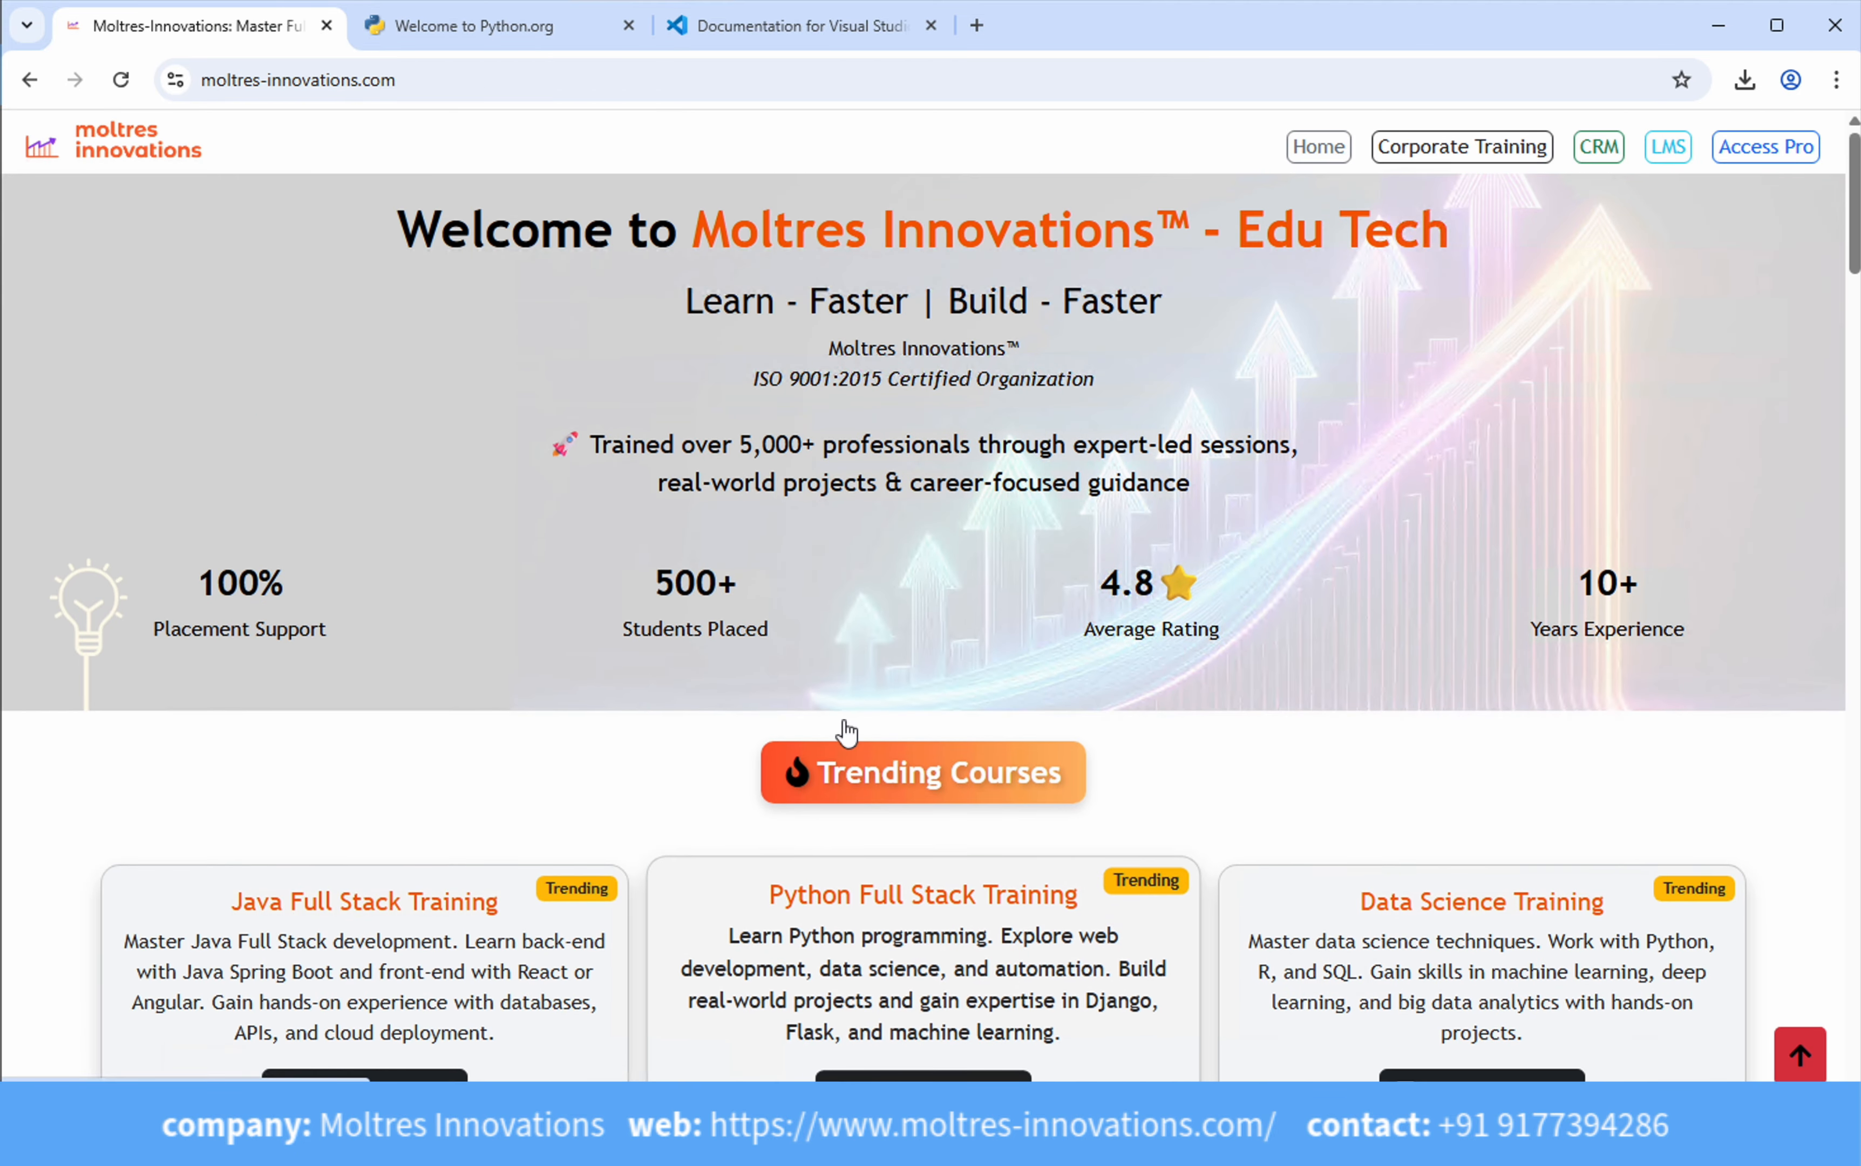